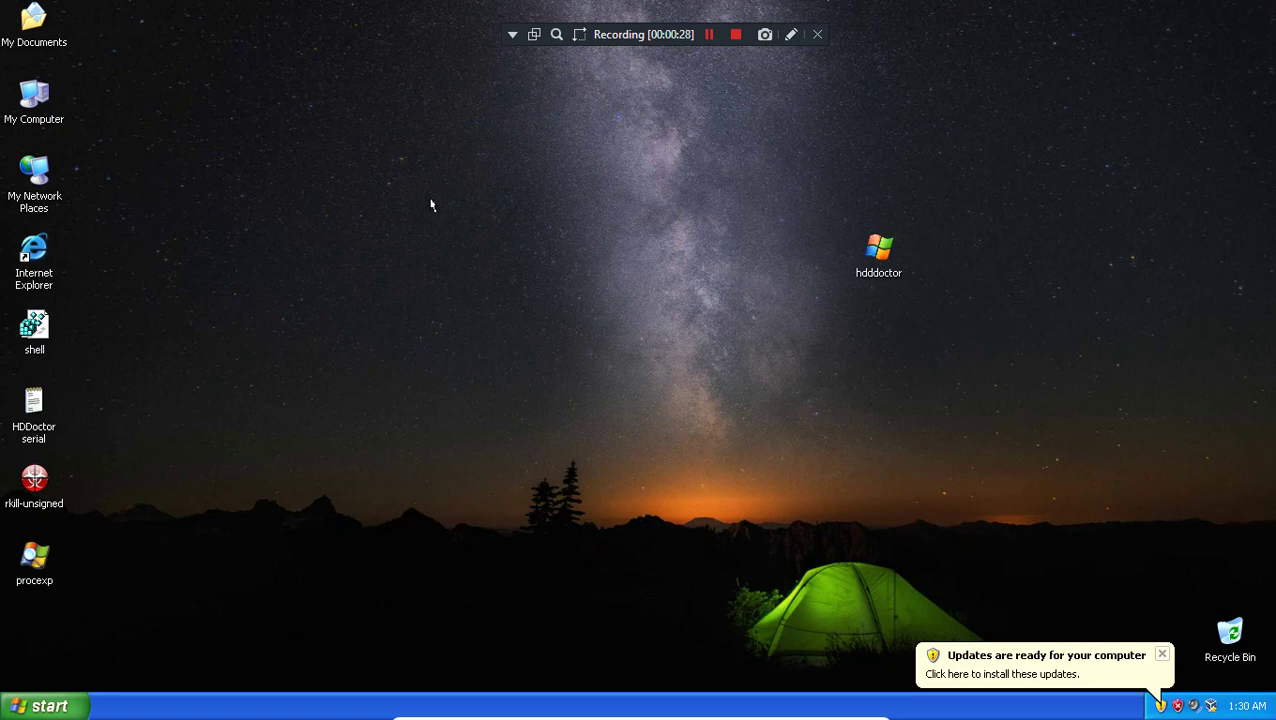
- Dismiss the Windows updates notification, then start Process Explorer from procexp and accept its license agreement
click(1161, 656)
click(940, 515)
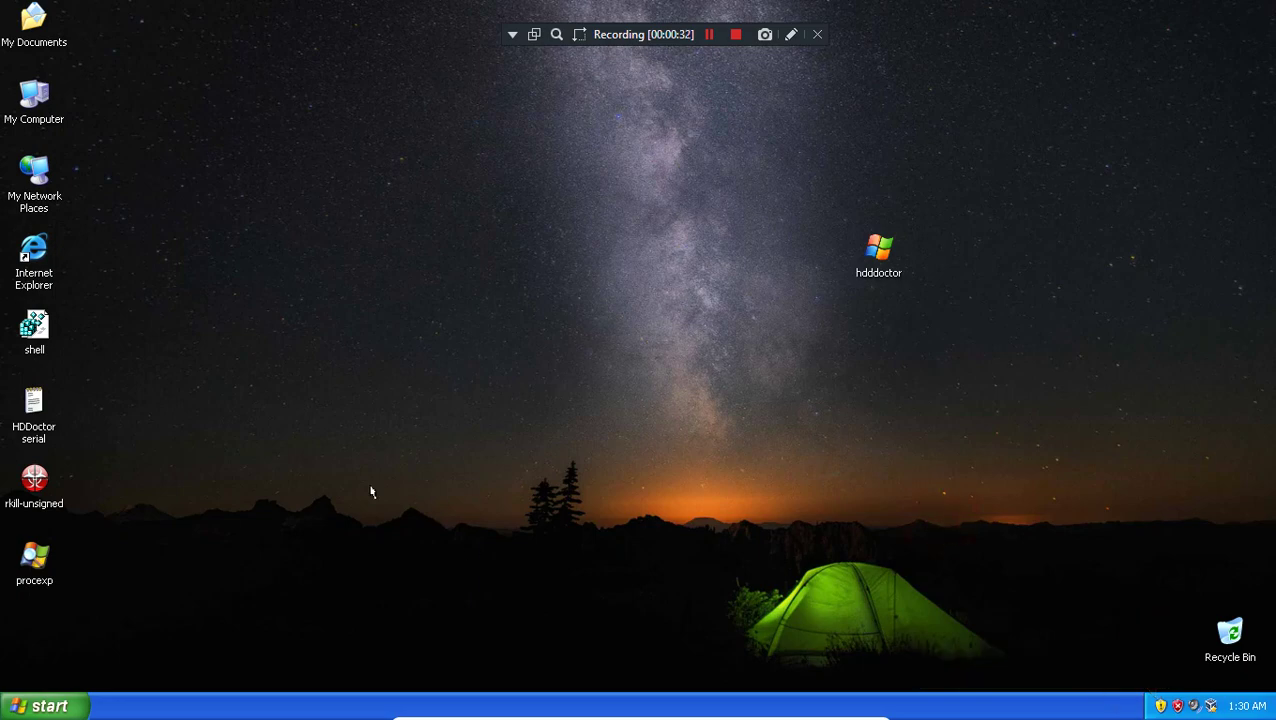
double_click(40, 555)
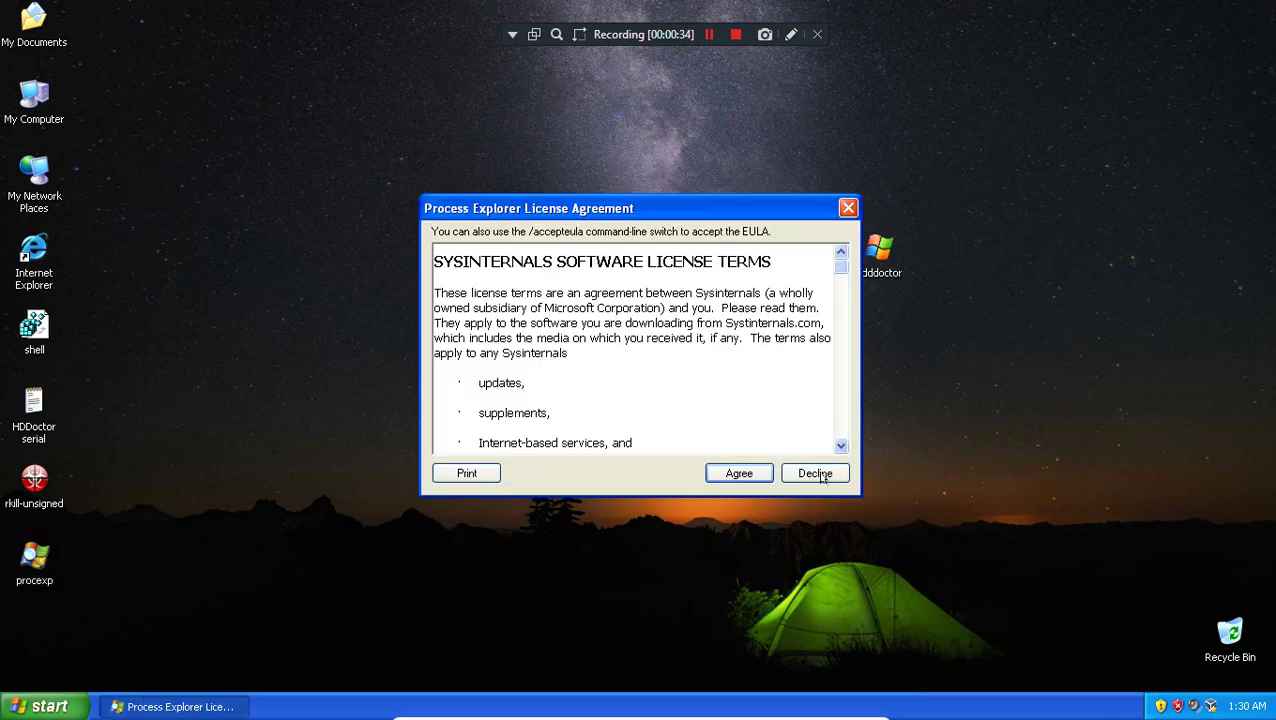
click(729, 474)
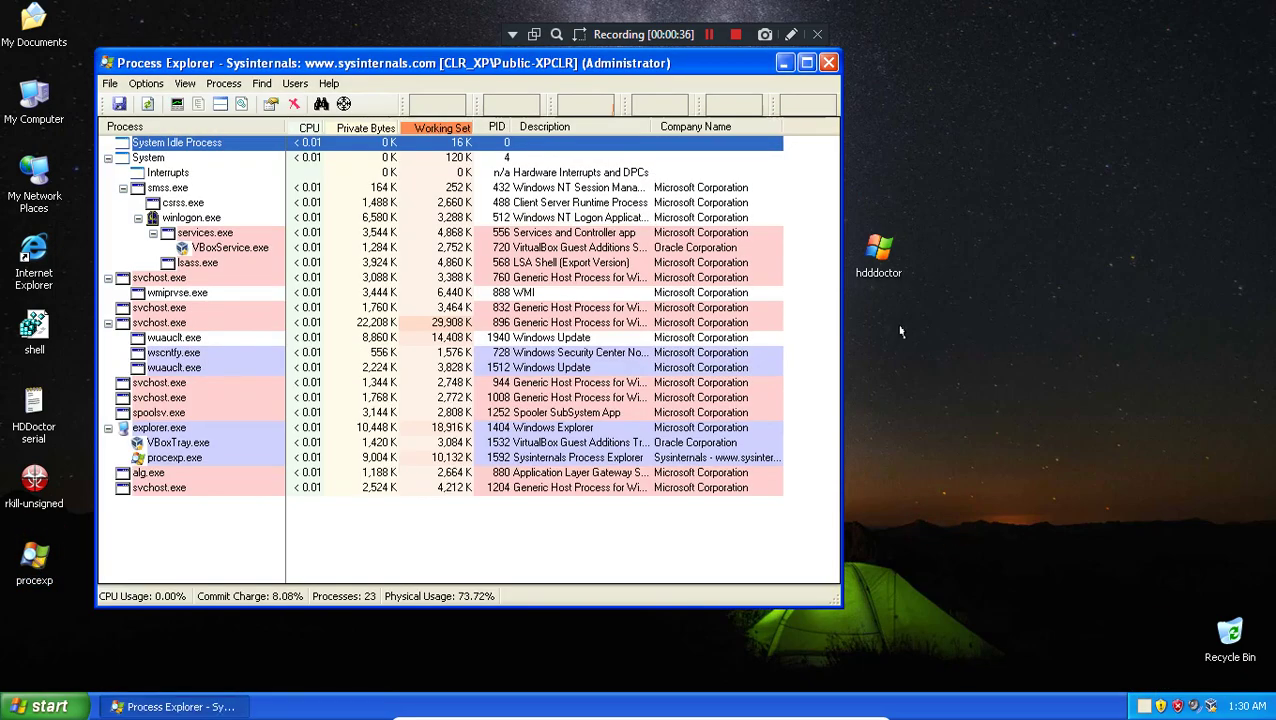
- Move the hdddoctor icon above the Recycle Bin on the desktop, and look over the running processes before closing Process Explorer
drag(1200, 200, 1205, 195)
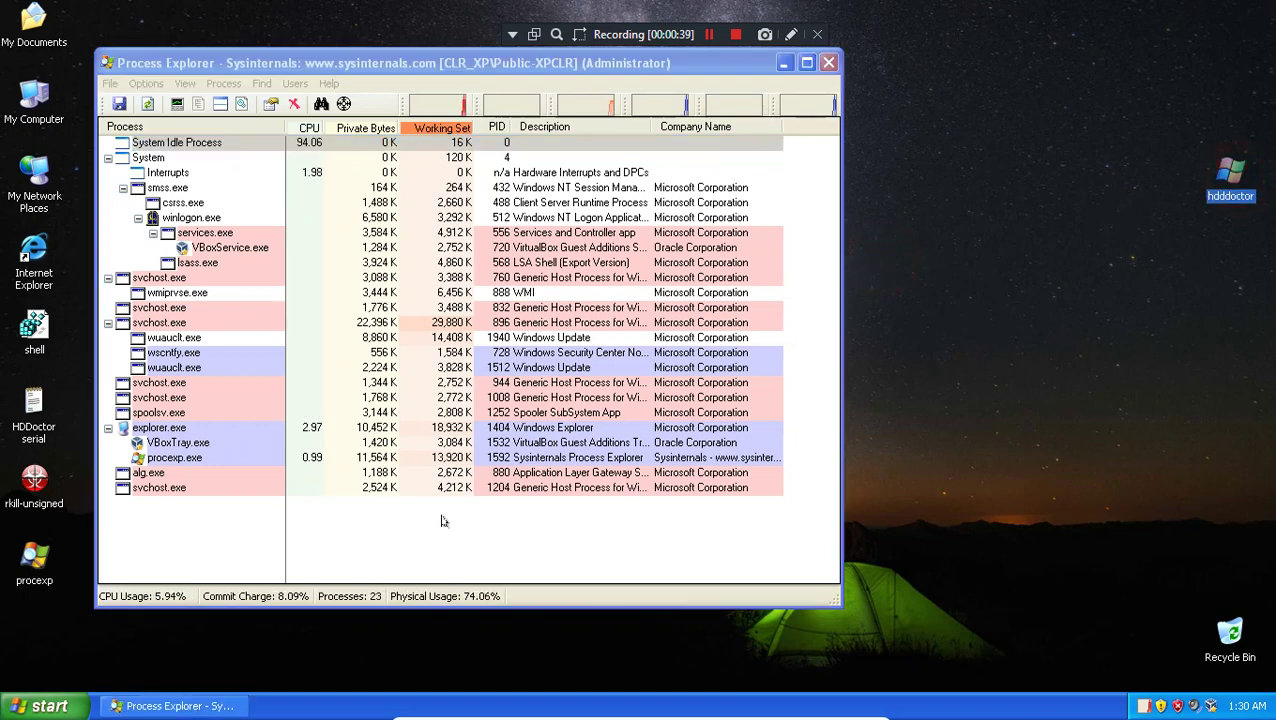
click(373, 529)
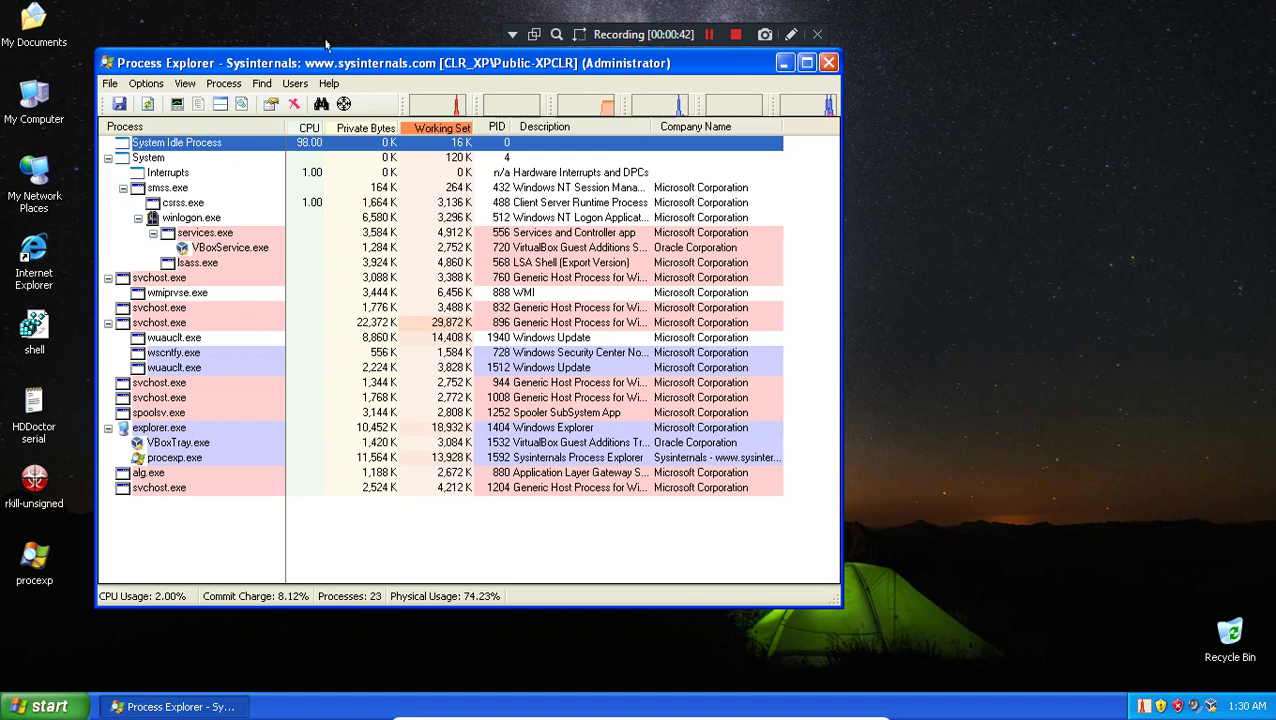
drag(289, 63, 316, 86)
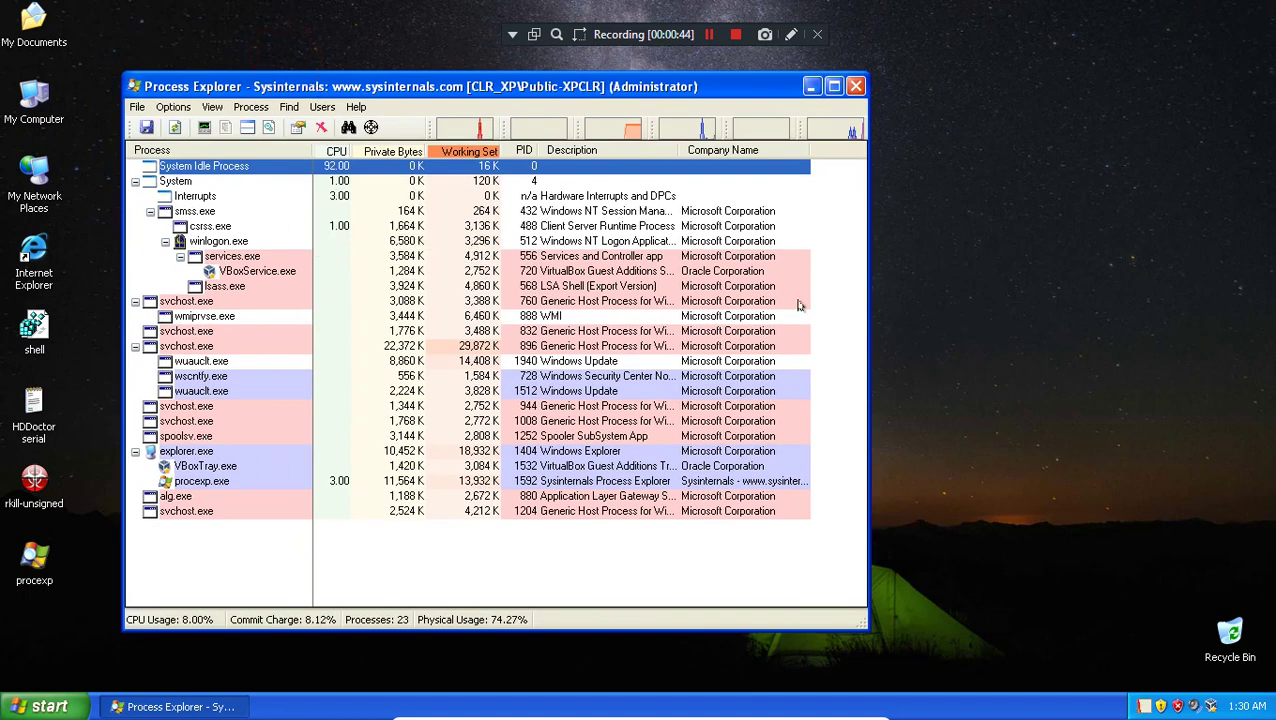
click(855, 87)
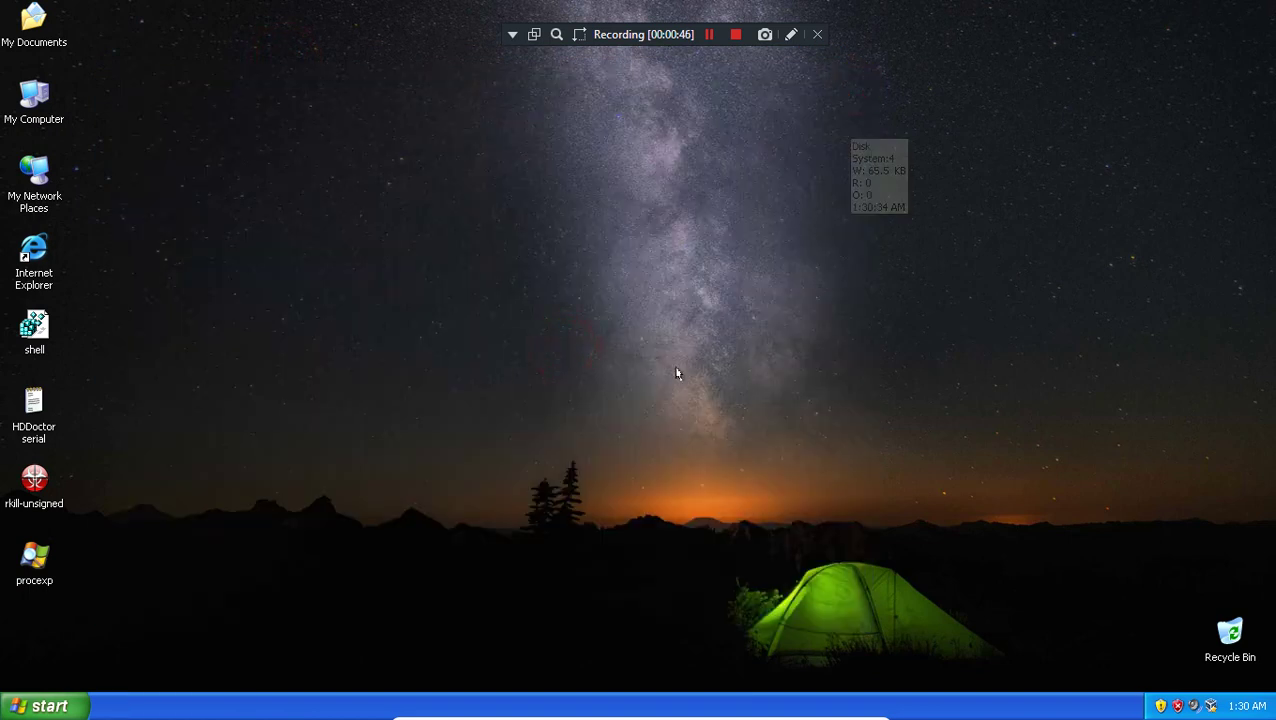
- Open the user's Application Data folder by running %appdata%
key(super+r)
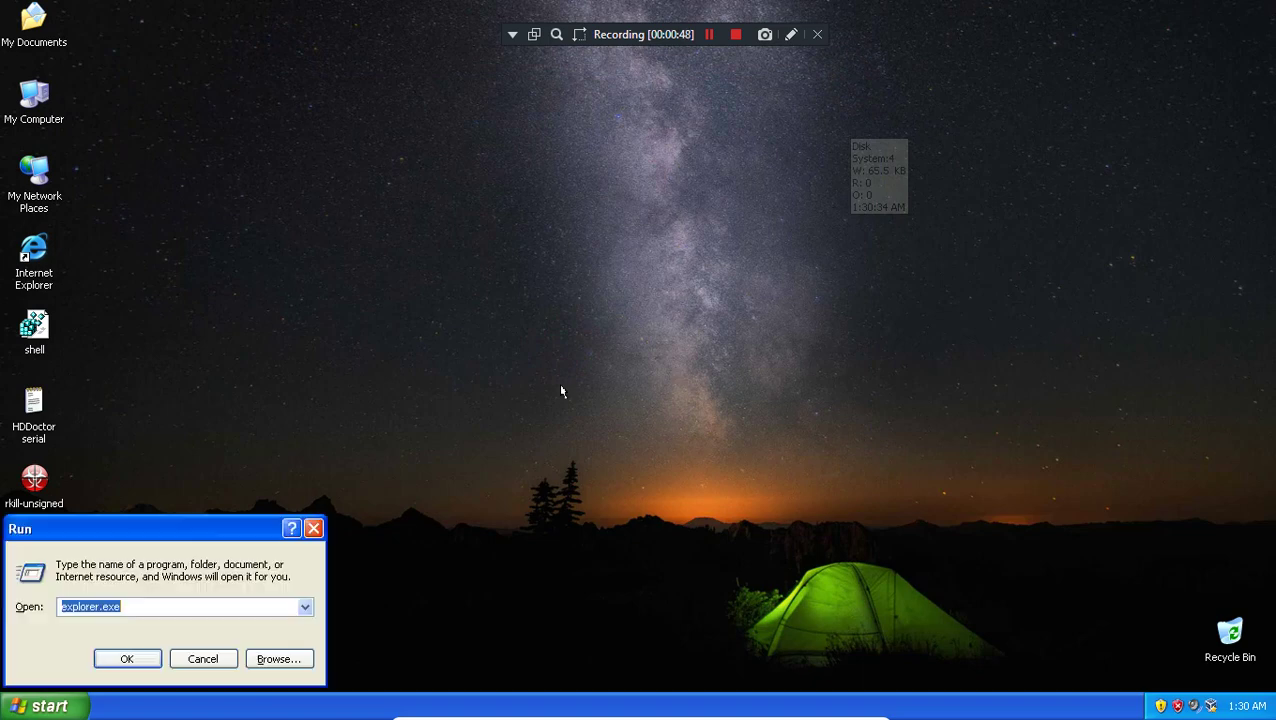
drag(169, 531, 381, 456)
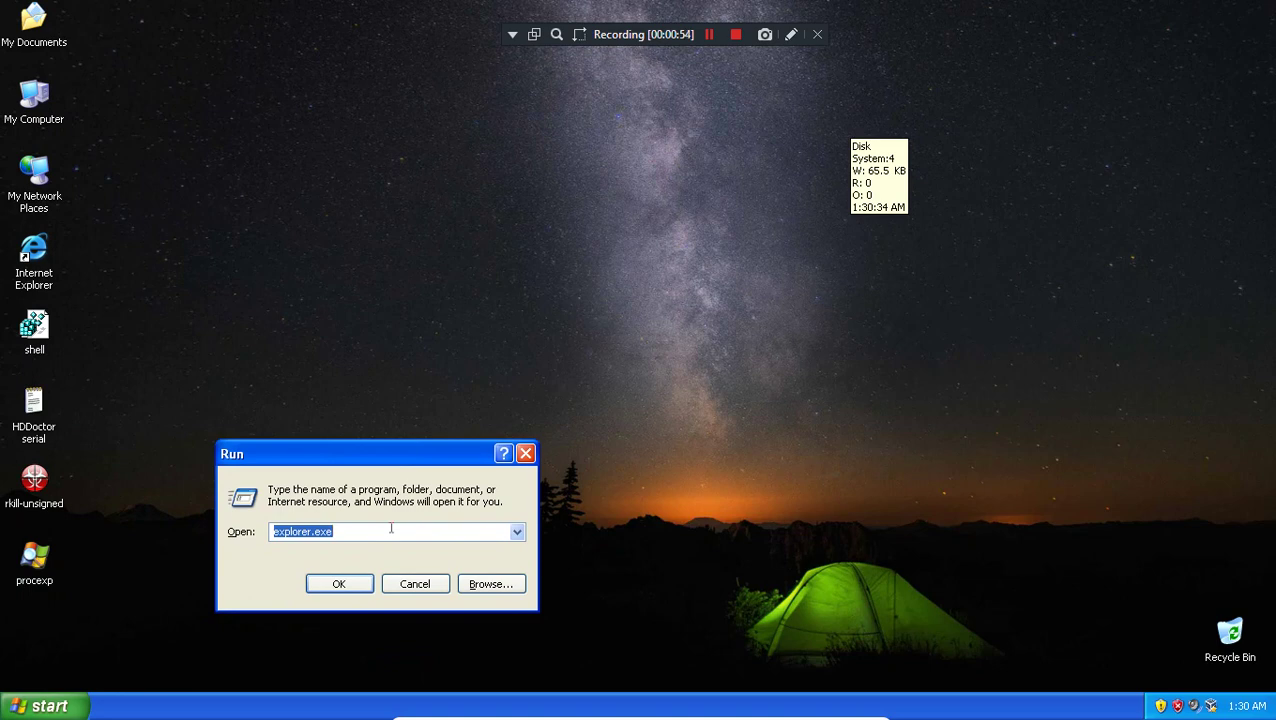
text(%appdata%)
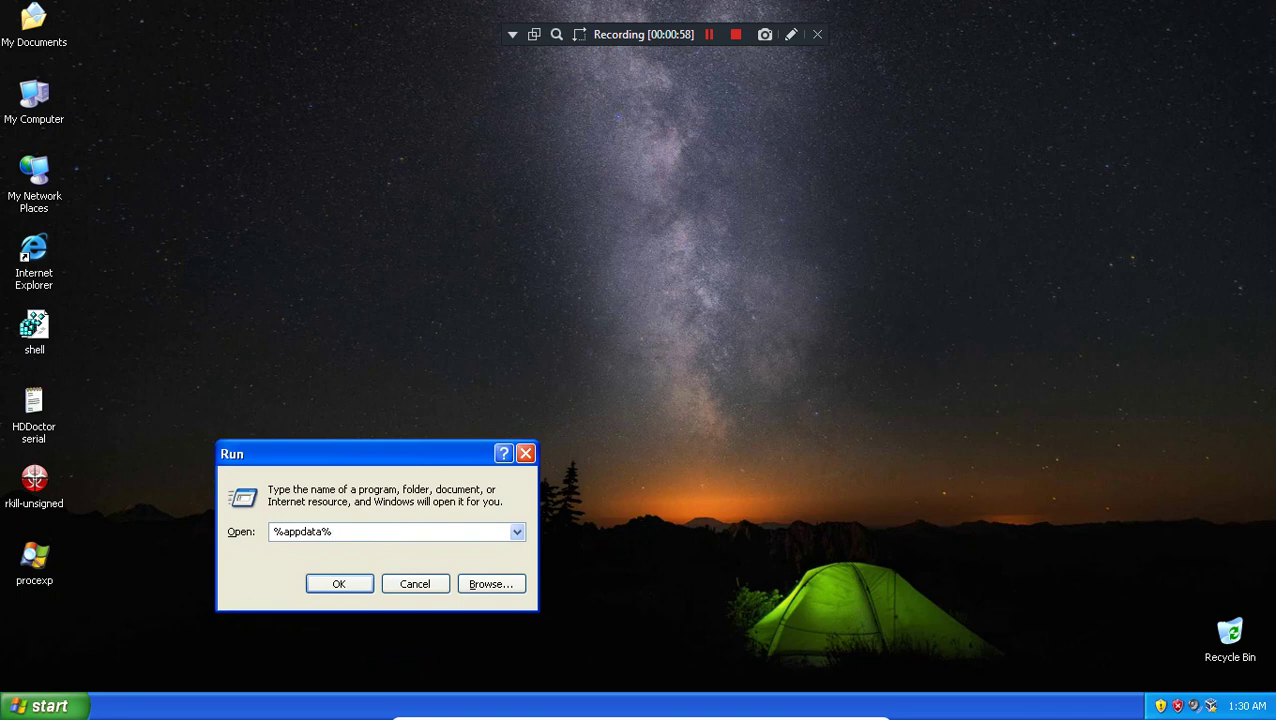
key(Return)
- Set the folder options to show hidden files and folders, file extensions and protected operating system files
click(234, 120)
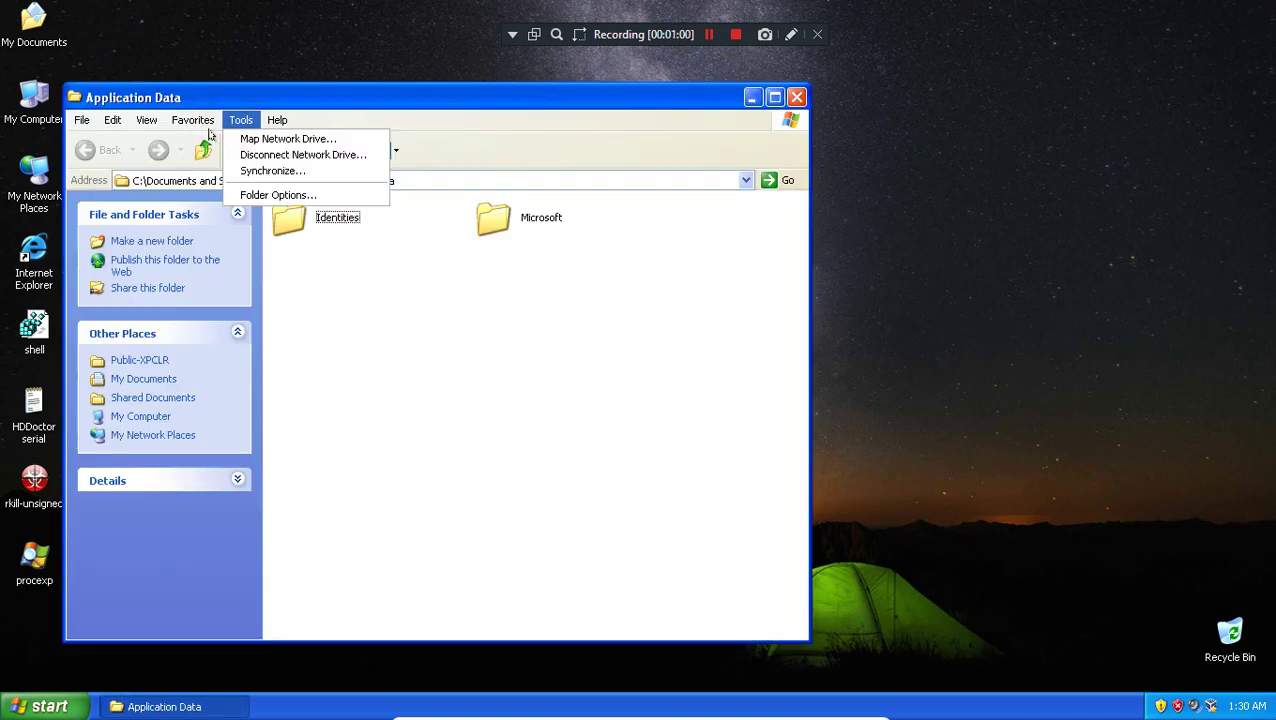
click(267, 195)
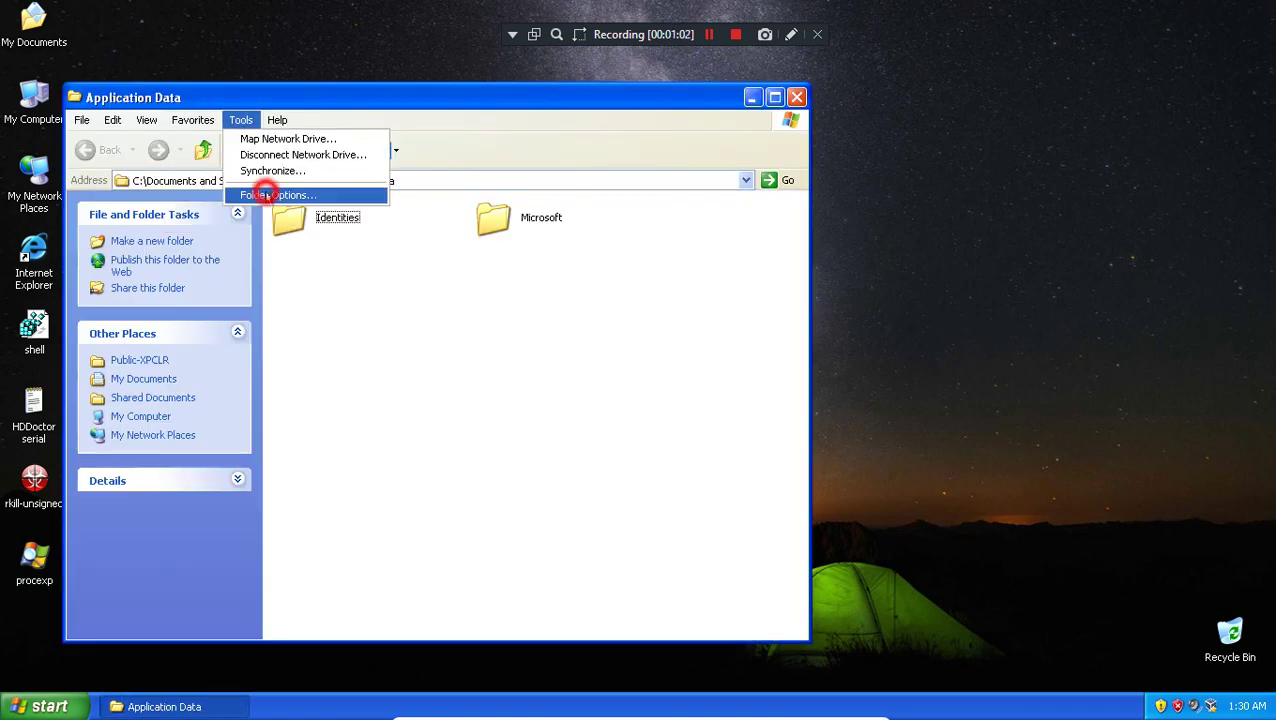
click(149, 141)
click(180, 446)
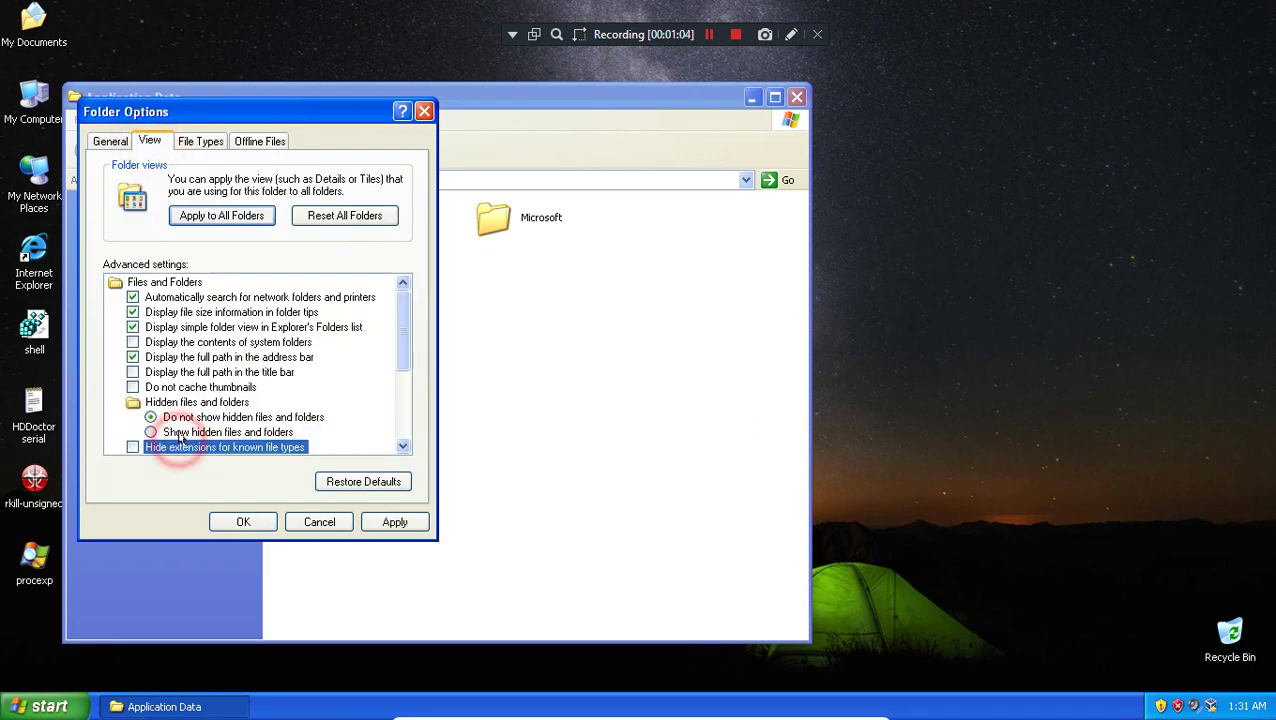
click(180, 432)
scroll(180, 432, down, 1)
click(133, 417)
click(604, 416)
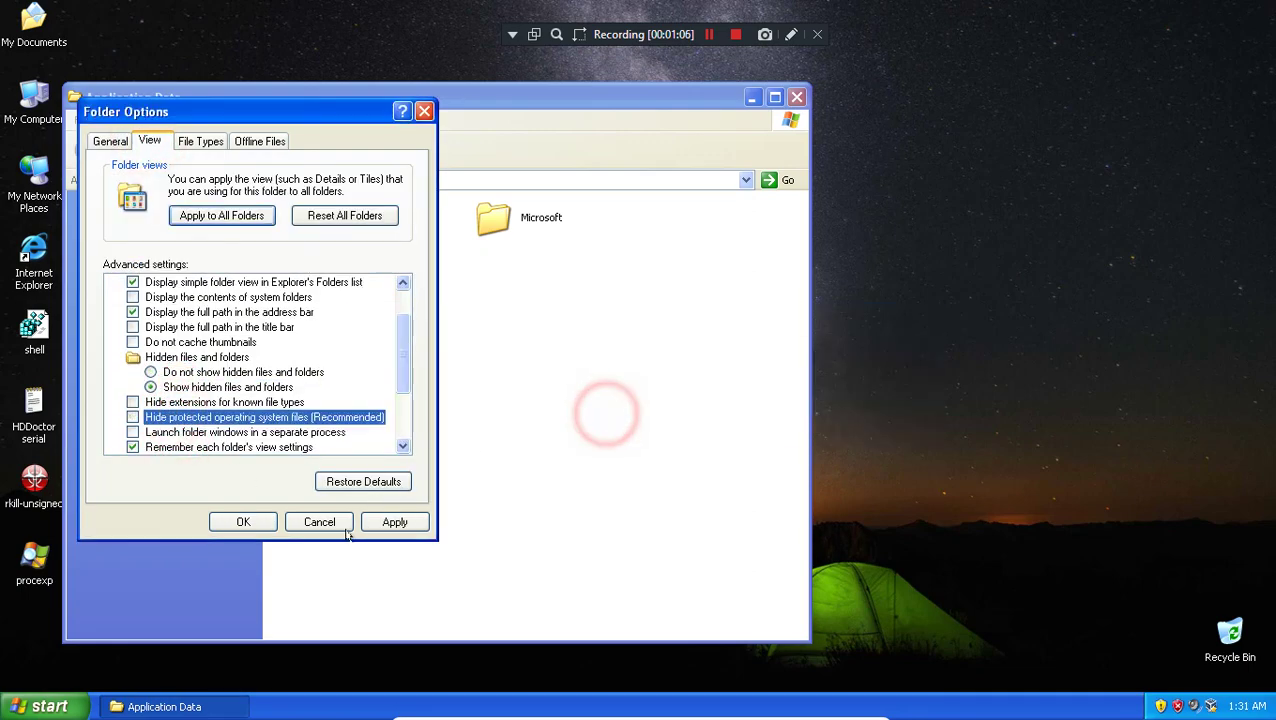
click(394, 521)
click(243, 521)
click(476, 333)
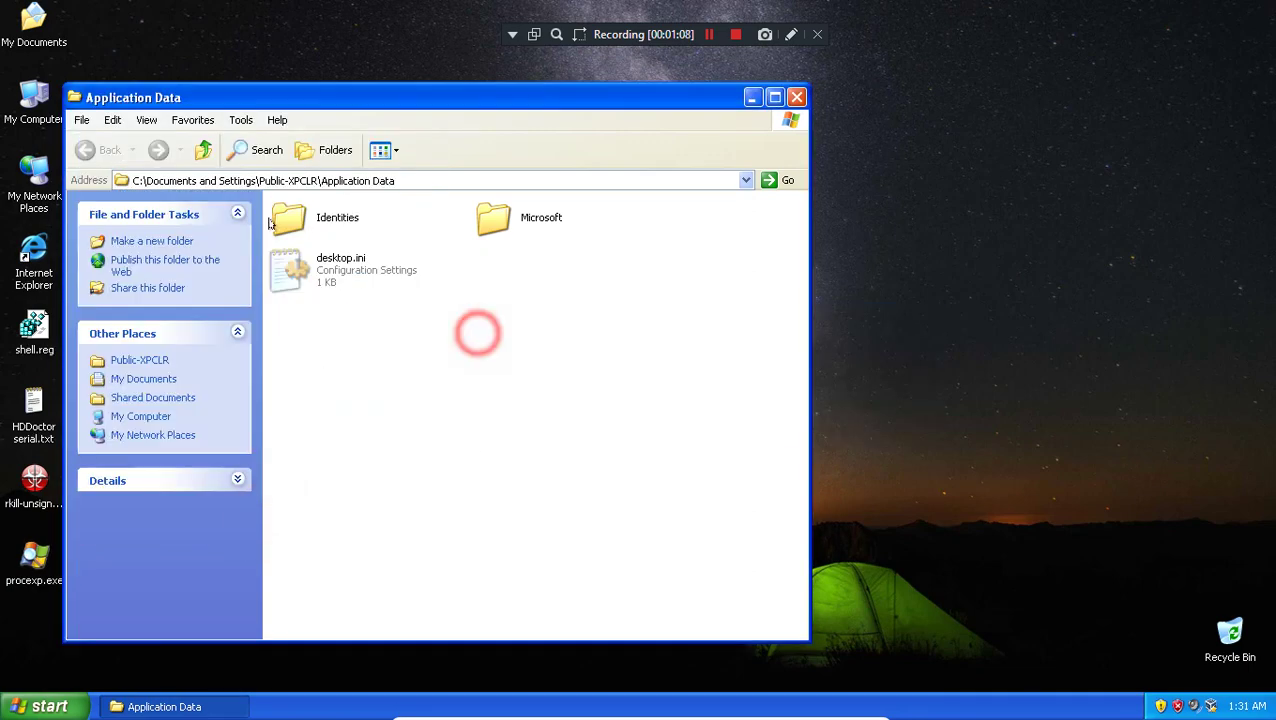
- Look through the user's profile folder, then open the temporary files folder with %temp%
click(203, 150)
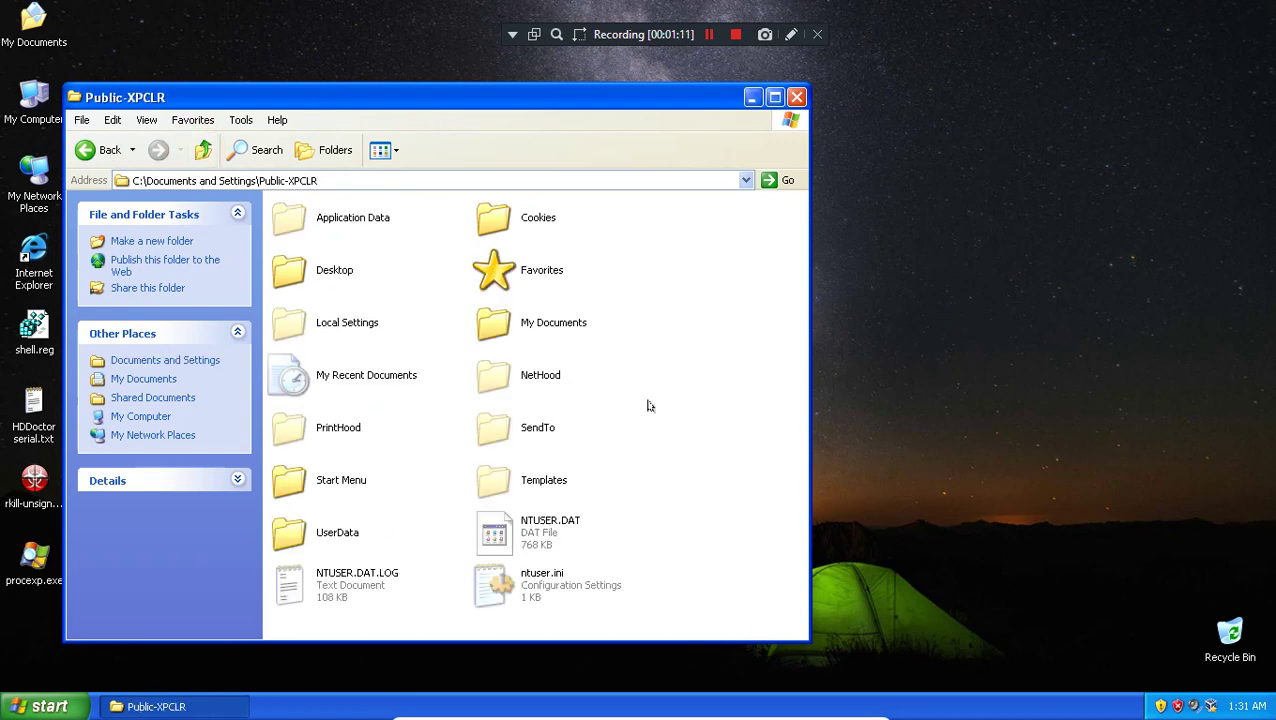
click(340, 178)
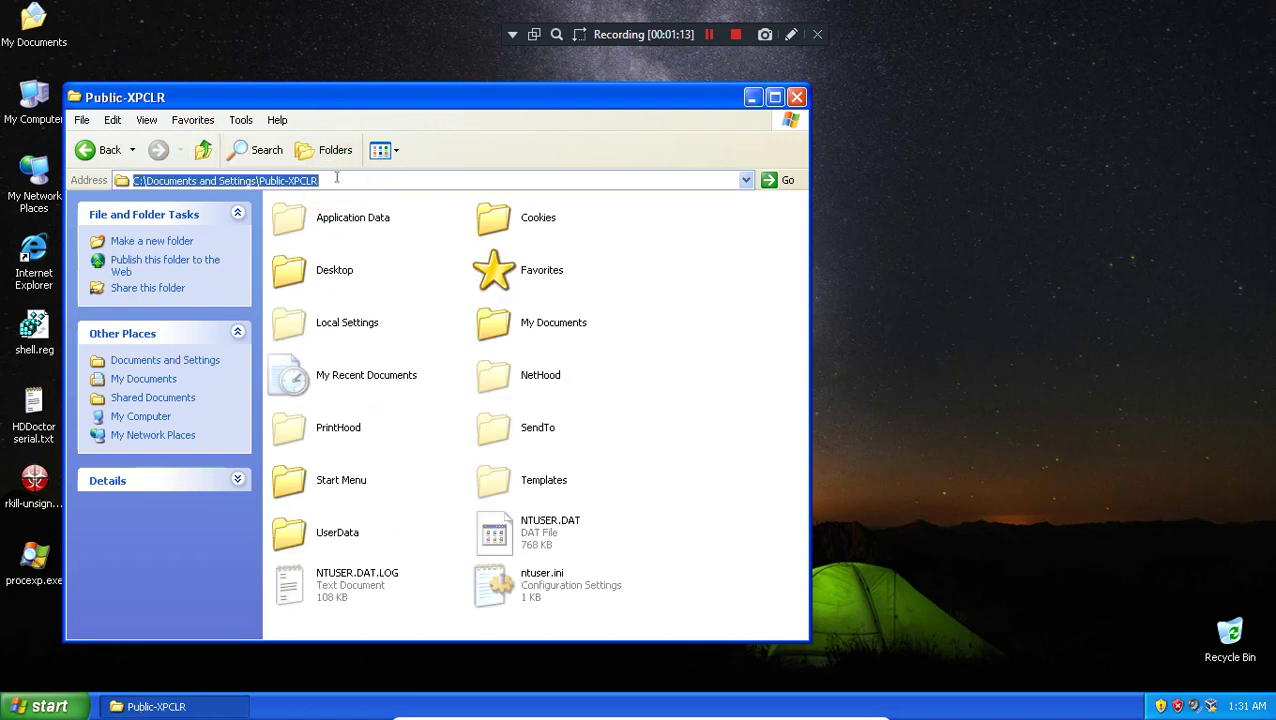
text(%temp)
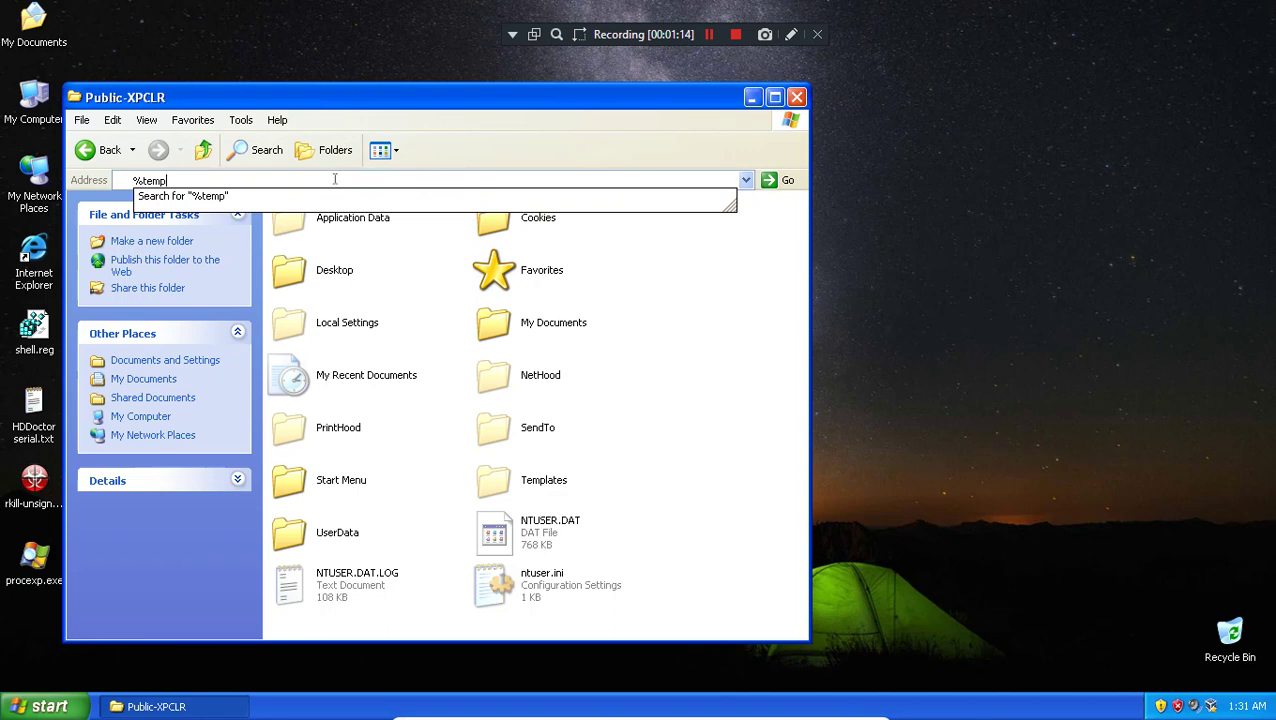
text(%)
key(Return)
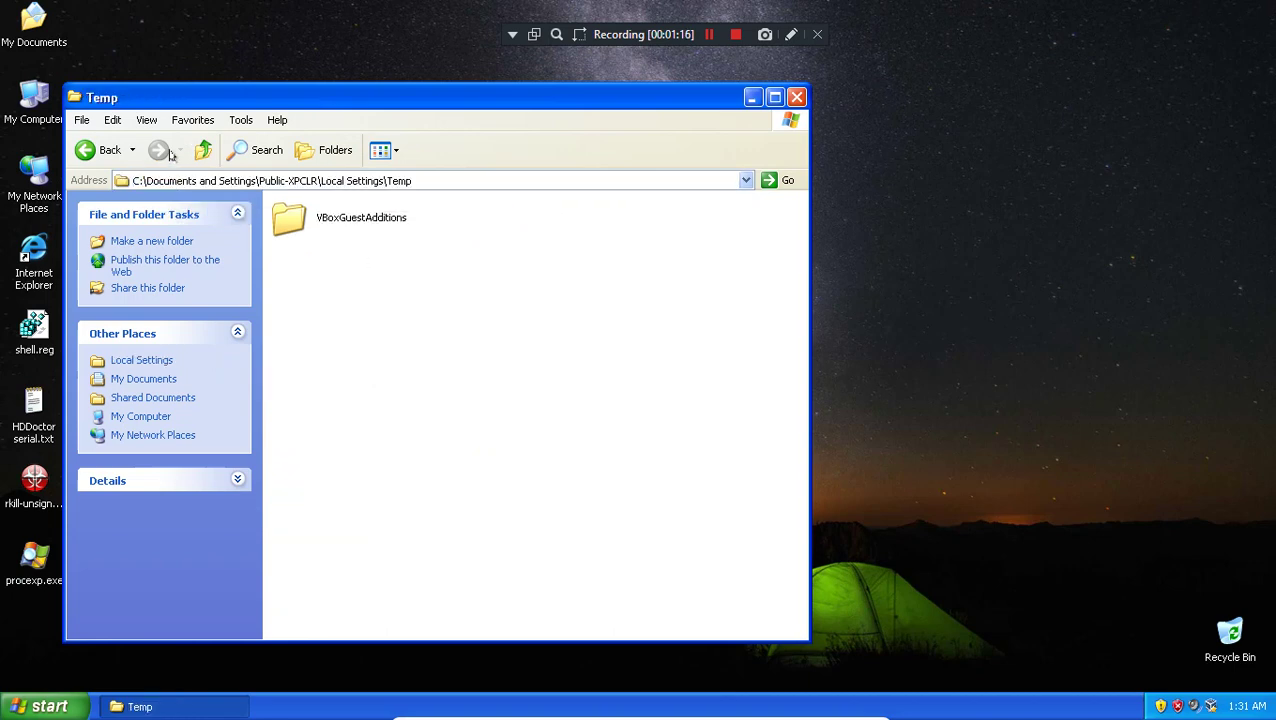
- Go back up to Documents and Settings, inspect the All Users Application Data folder, and close the window
click(202, 150)
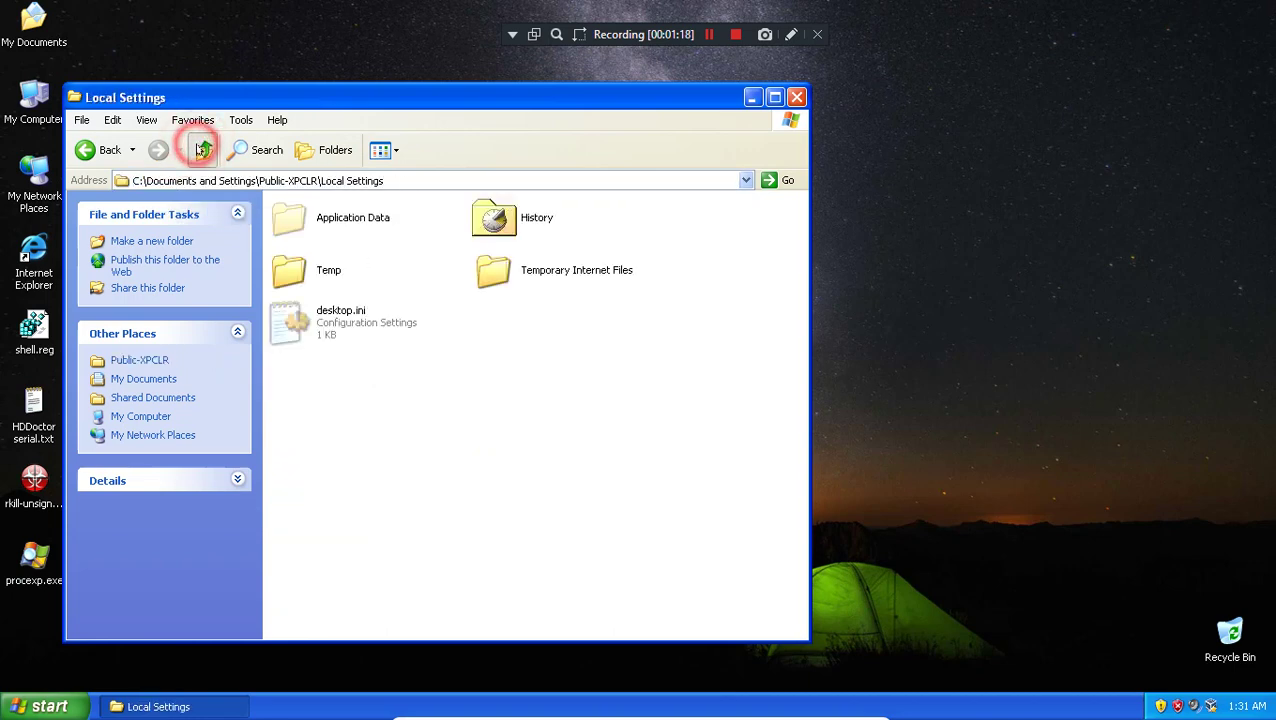
click(202, 150)
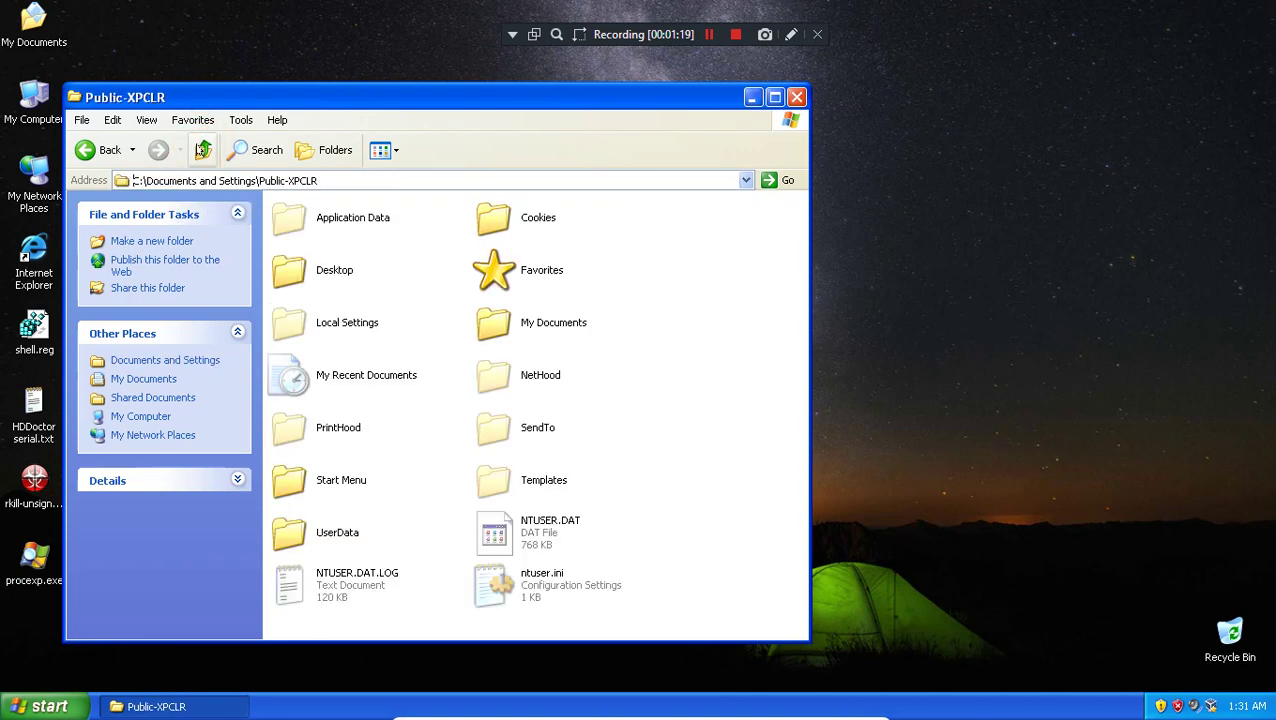
click(204, 150)
double_click(328, 208)
double_click(326, 215)
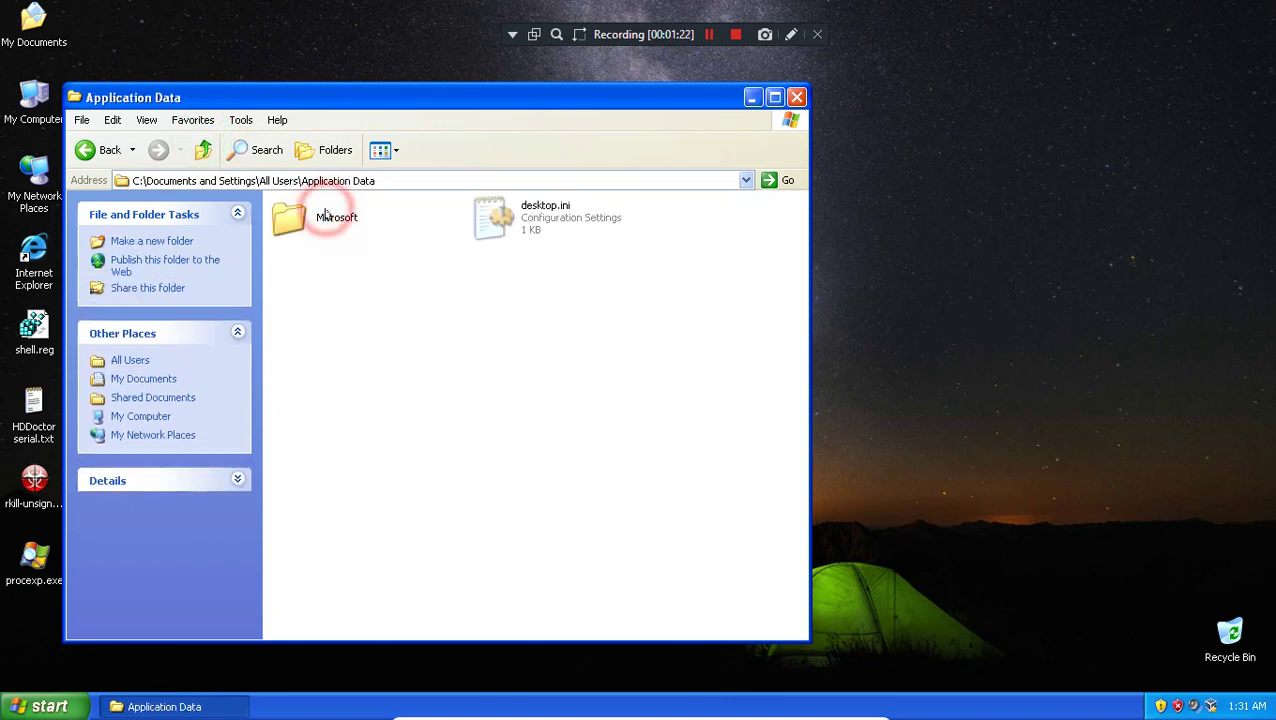
click(796, 97)
- Create a desktop shortcut to cmd.exe named Command Prompt
right_click(345, 318)
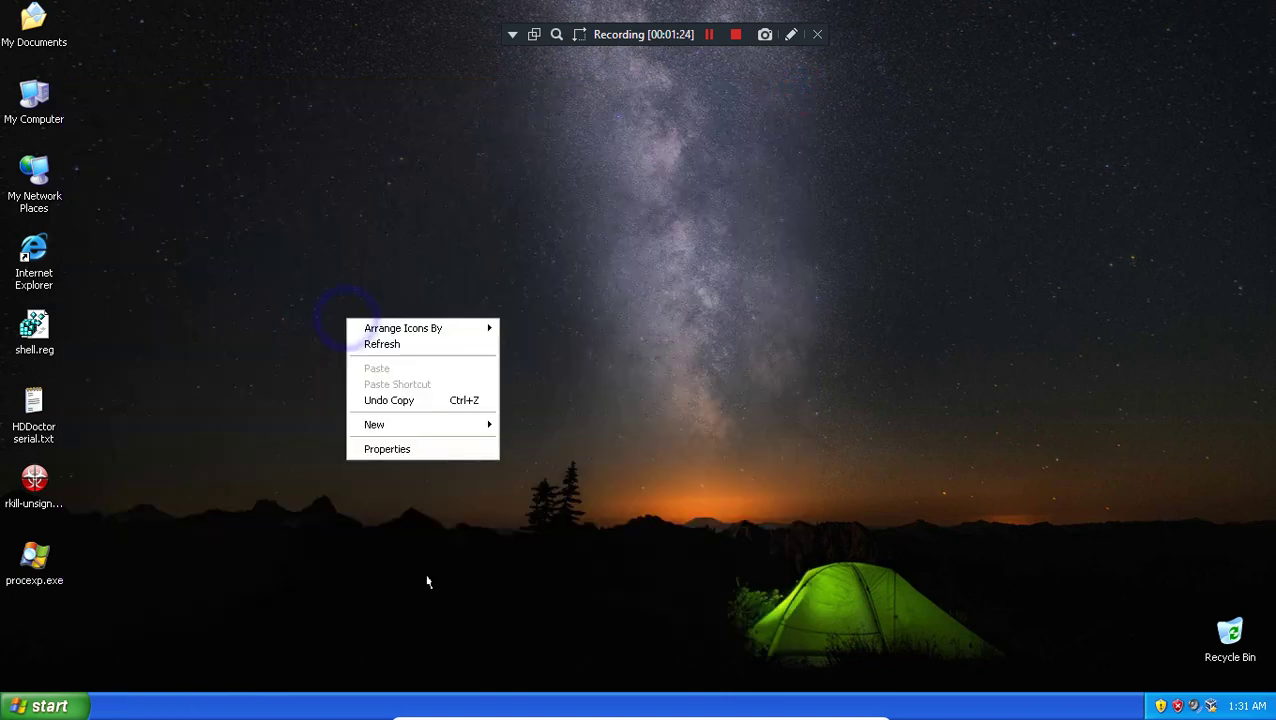
click(424, 424)
click(534, 444)
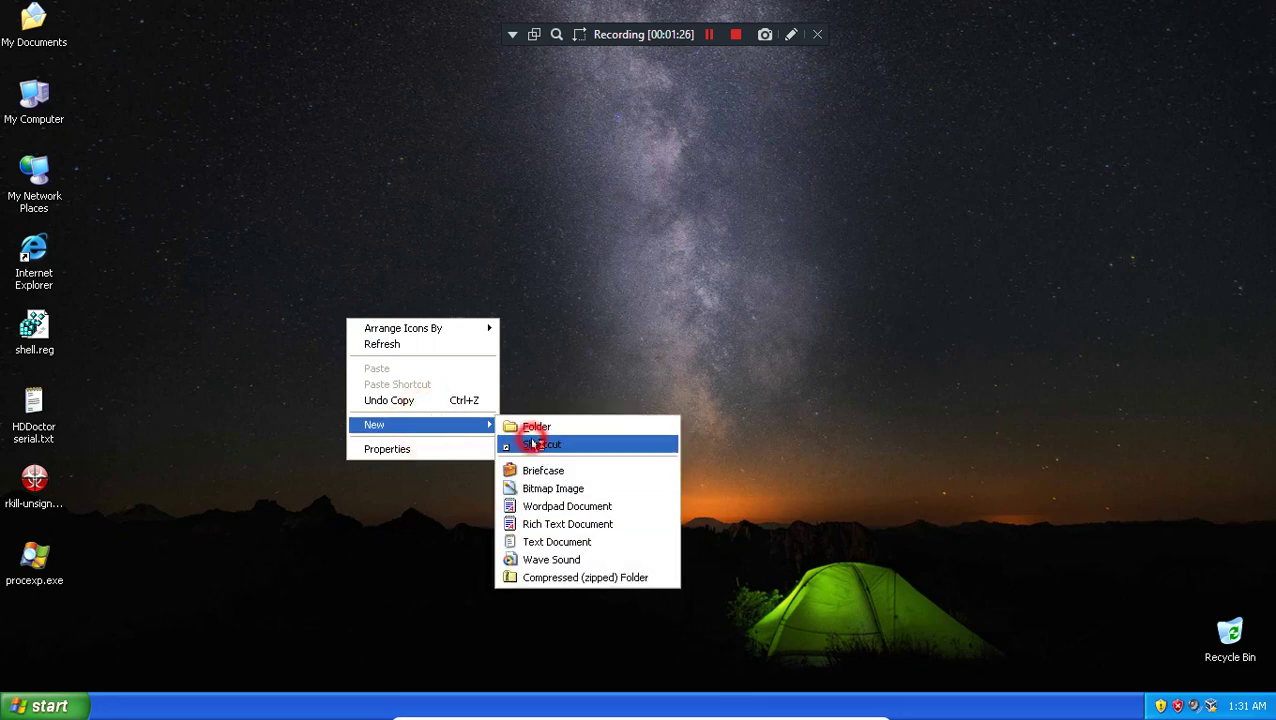
text(cmd.exe)
key(Return)
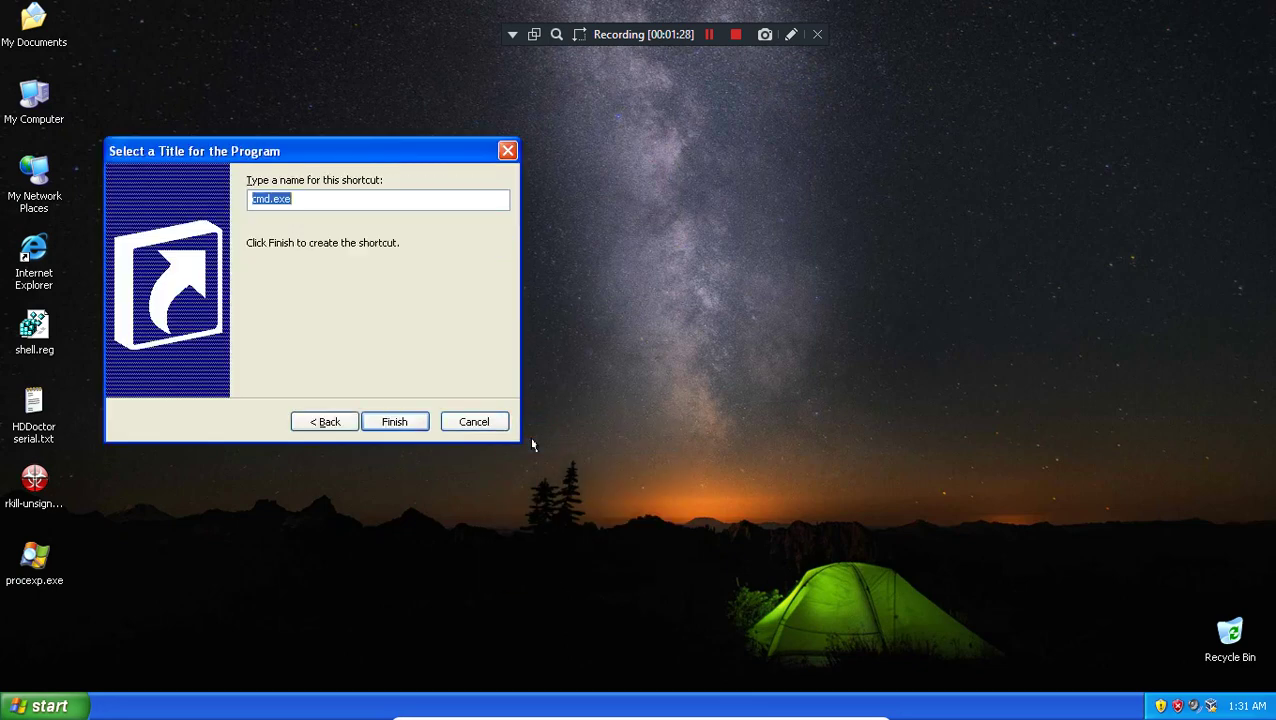
text(Command Prompt)
key(Return)
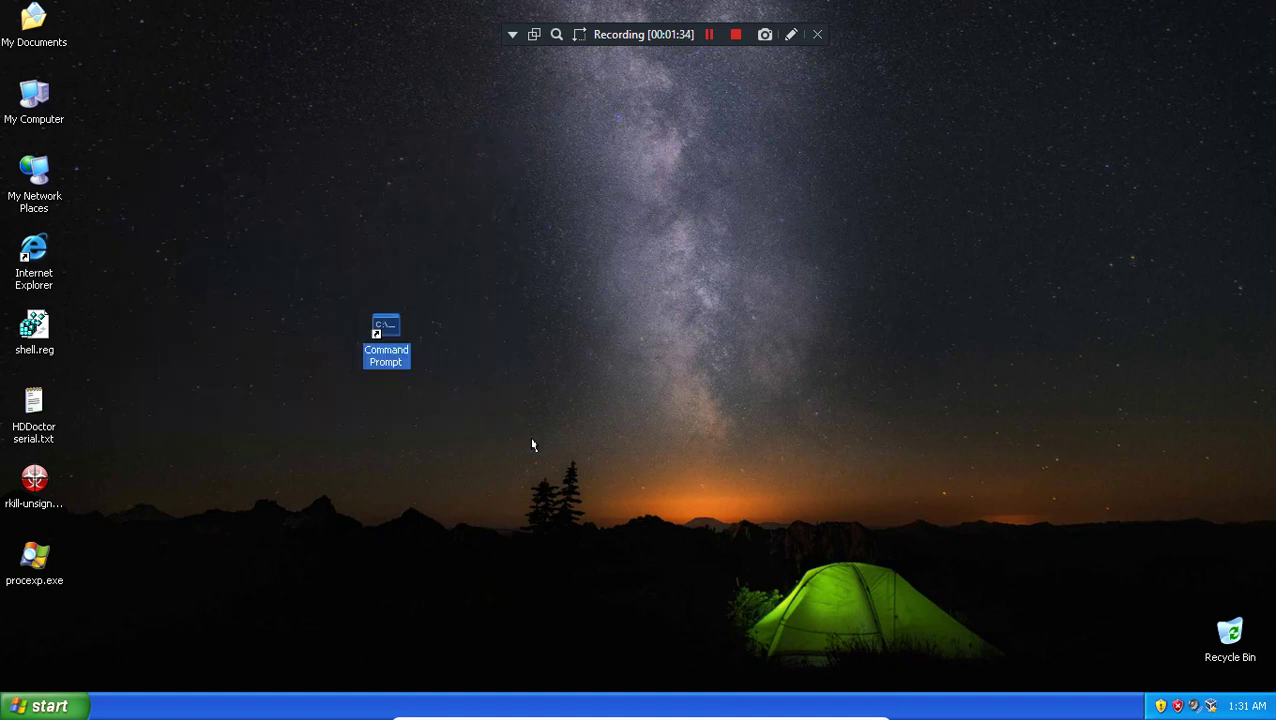
- Create a desktop shortcut to regedit named Registry Editor
right_click(528, 432)
click(572, 536)
click(712, 560)
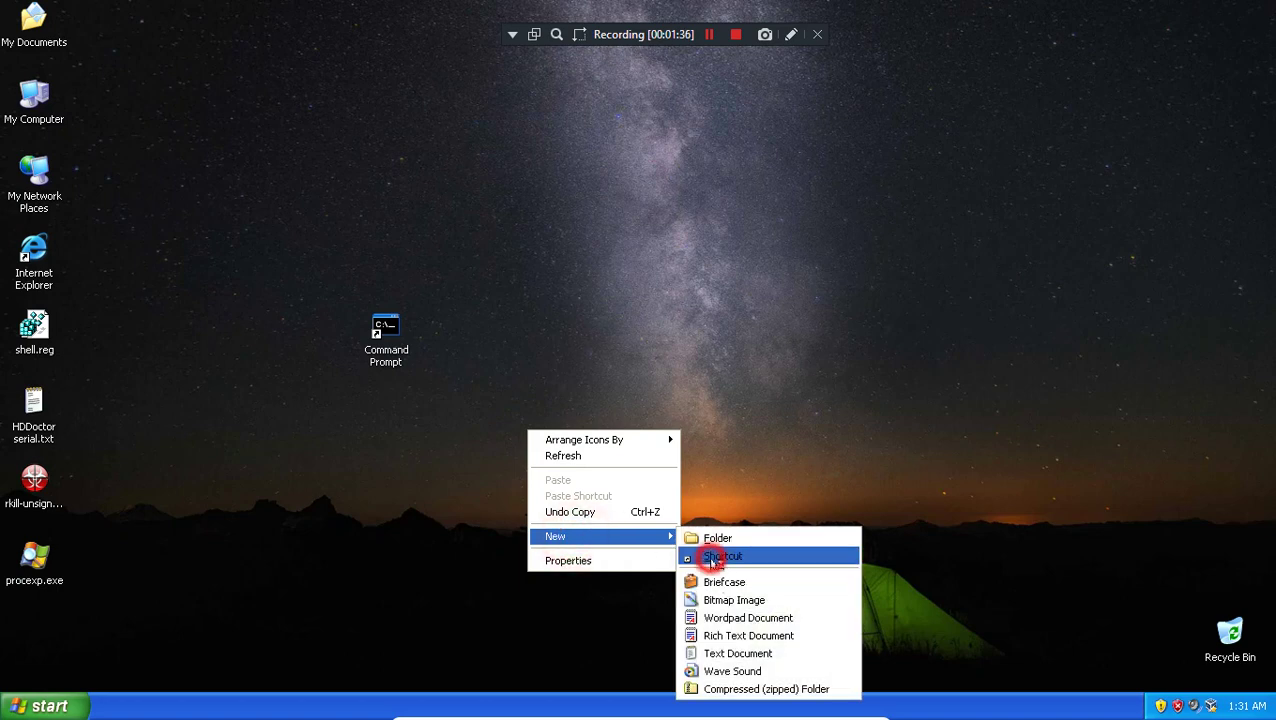
text(Regedit)
key(Return)
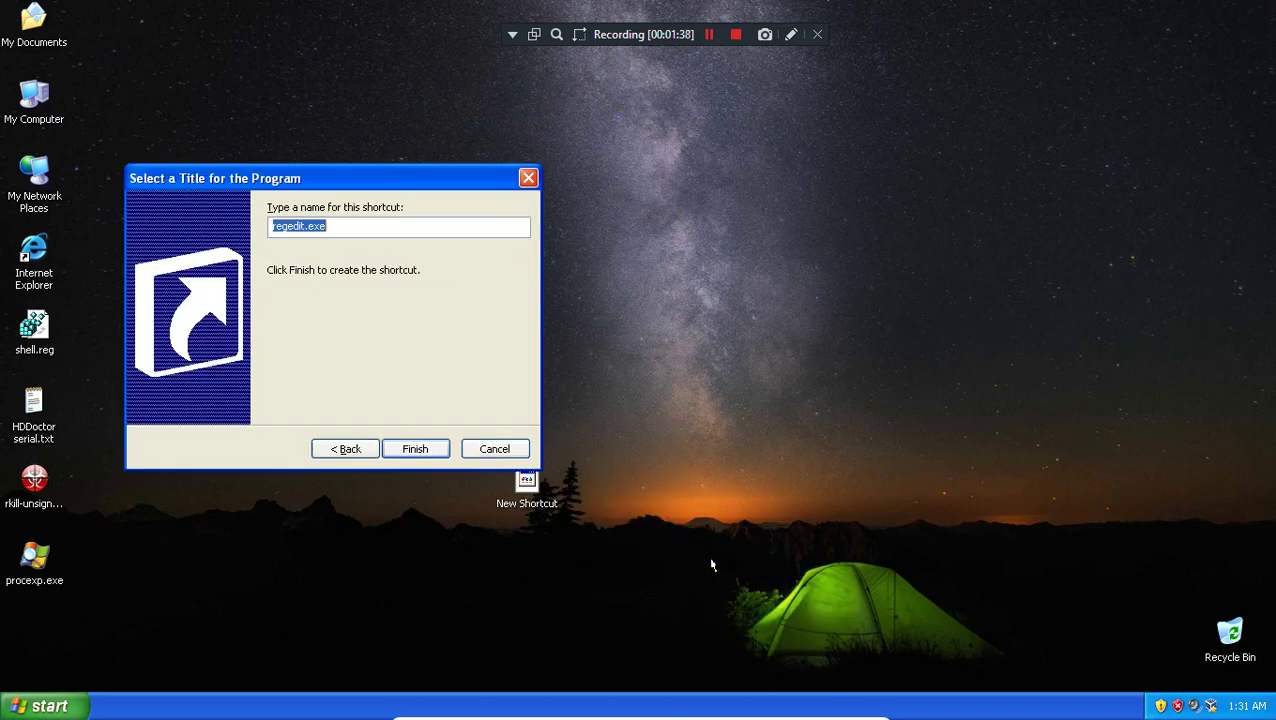
text(Registry Editor)
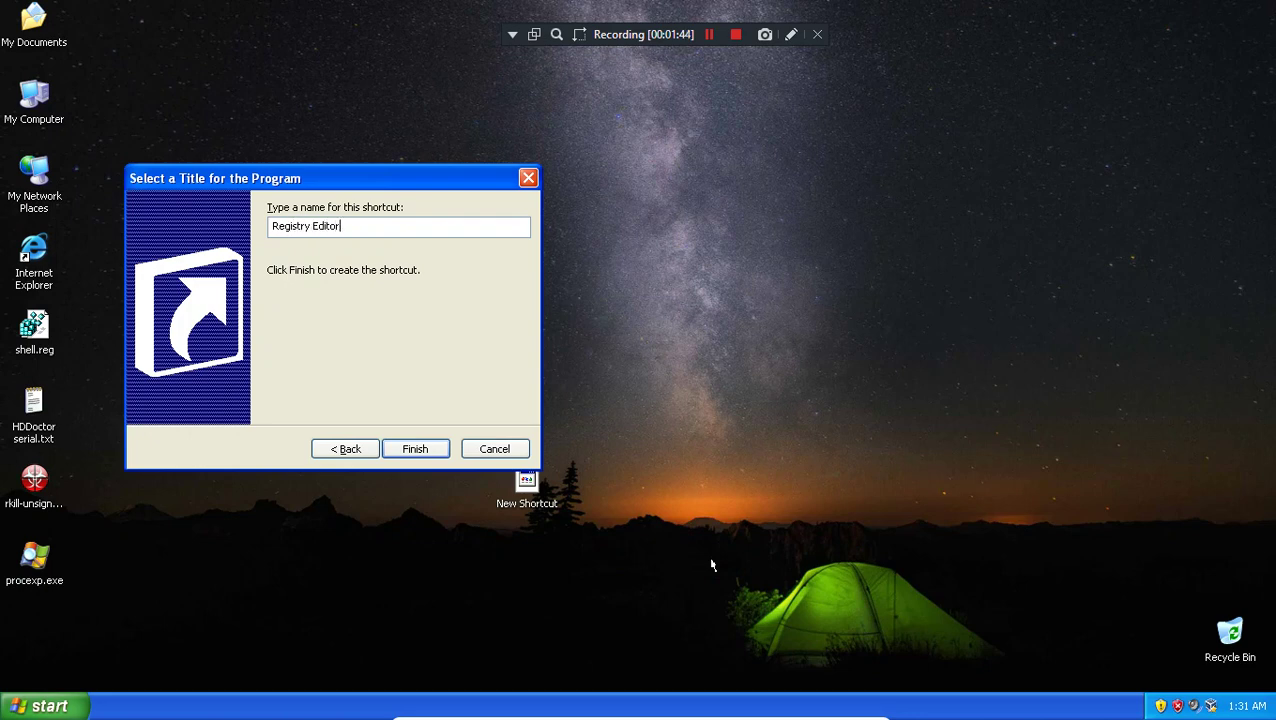
key(Return)
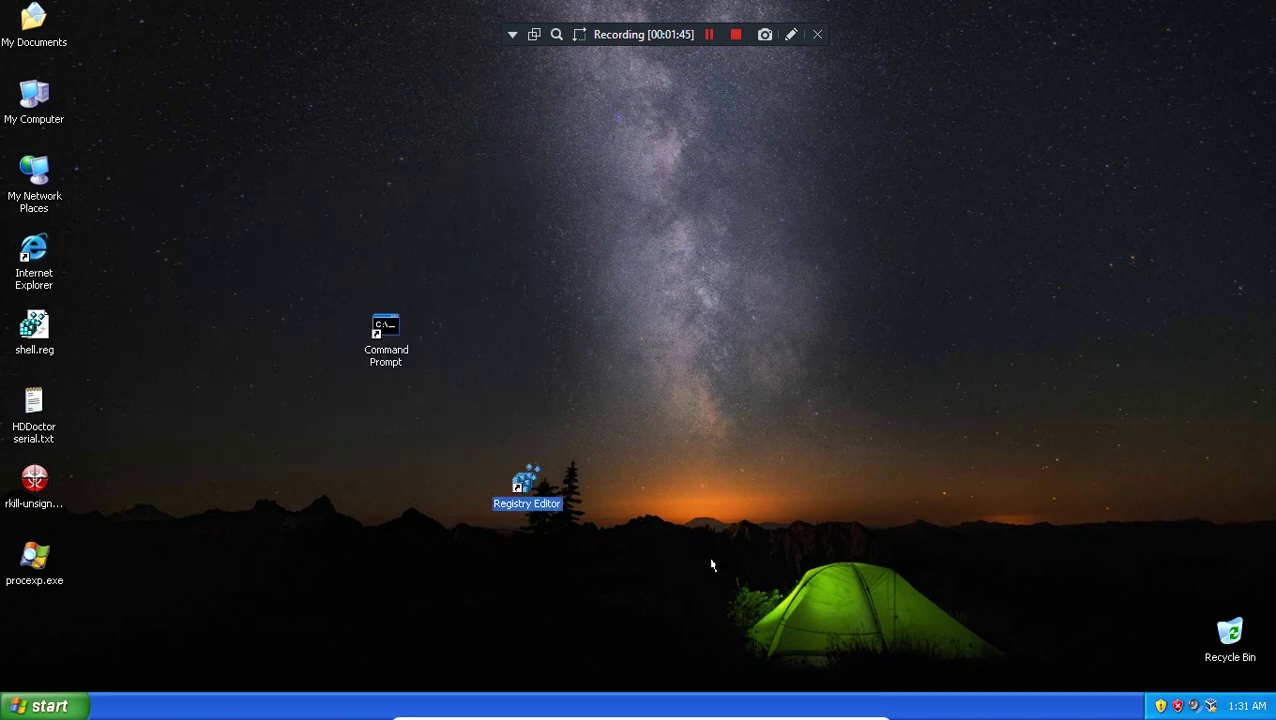
- Place the Registry Editor shortcut below procexp.exe and the Command Prompt shortcut beside My Documents on the desktop
drag(519, 492, 24, 655)
click(266, 354)
drag(375, 352, 95, 40)
- Create a desktop shortcut to taskmgr named Task Manager and place it directly below the Command Prompt shortcut
right_click(188, 90)
click(310, 195)
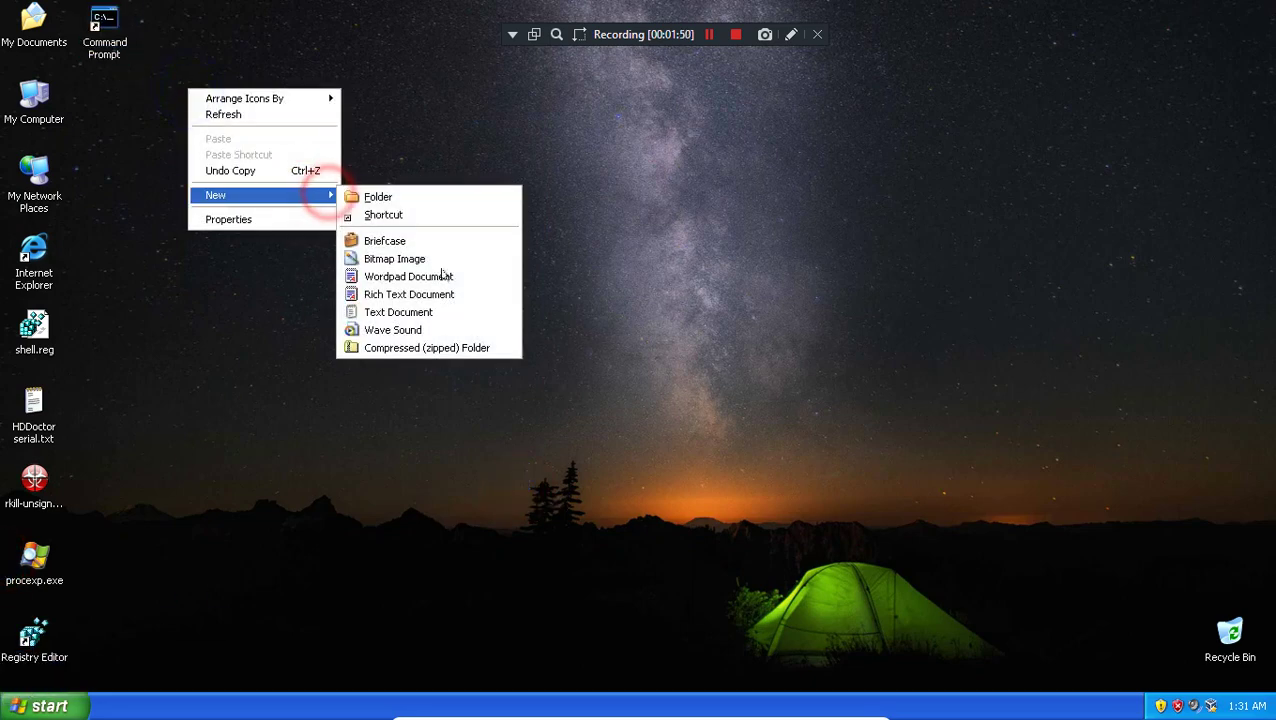
click(396, 217)
text(task)
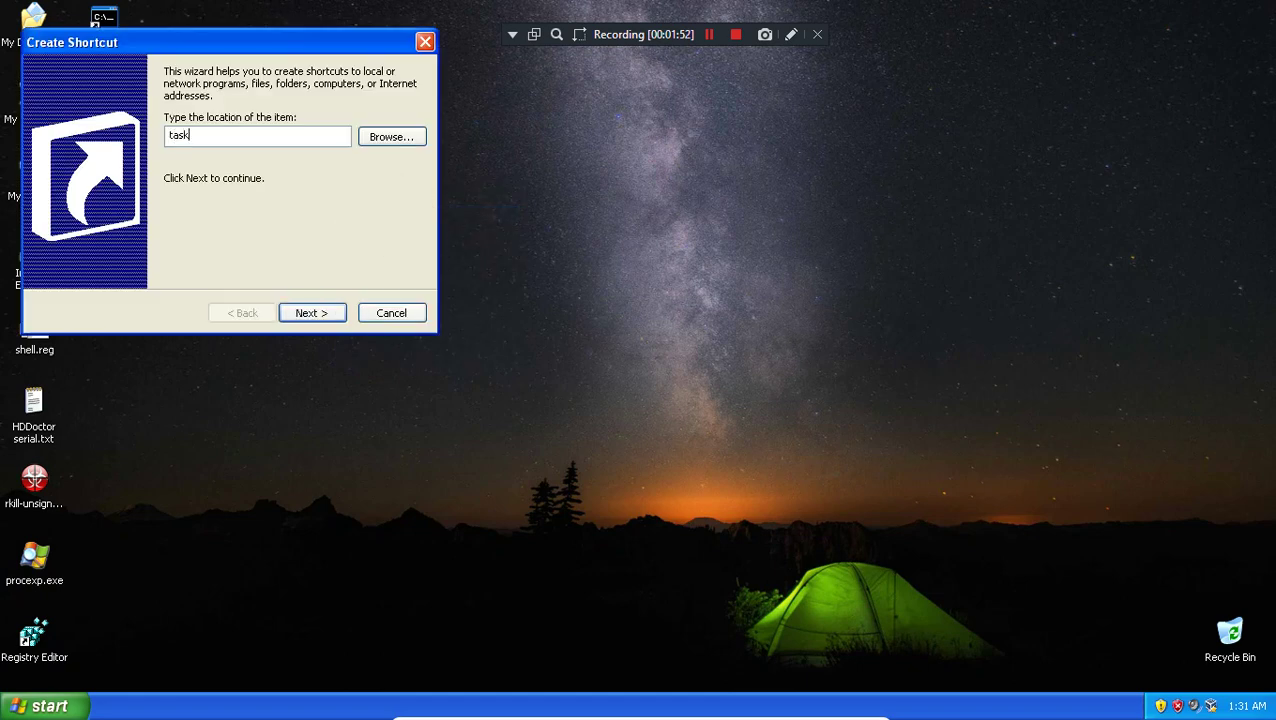
text(mgr)
key(Return)
text(Task Manager)
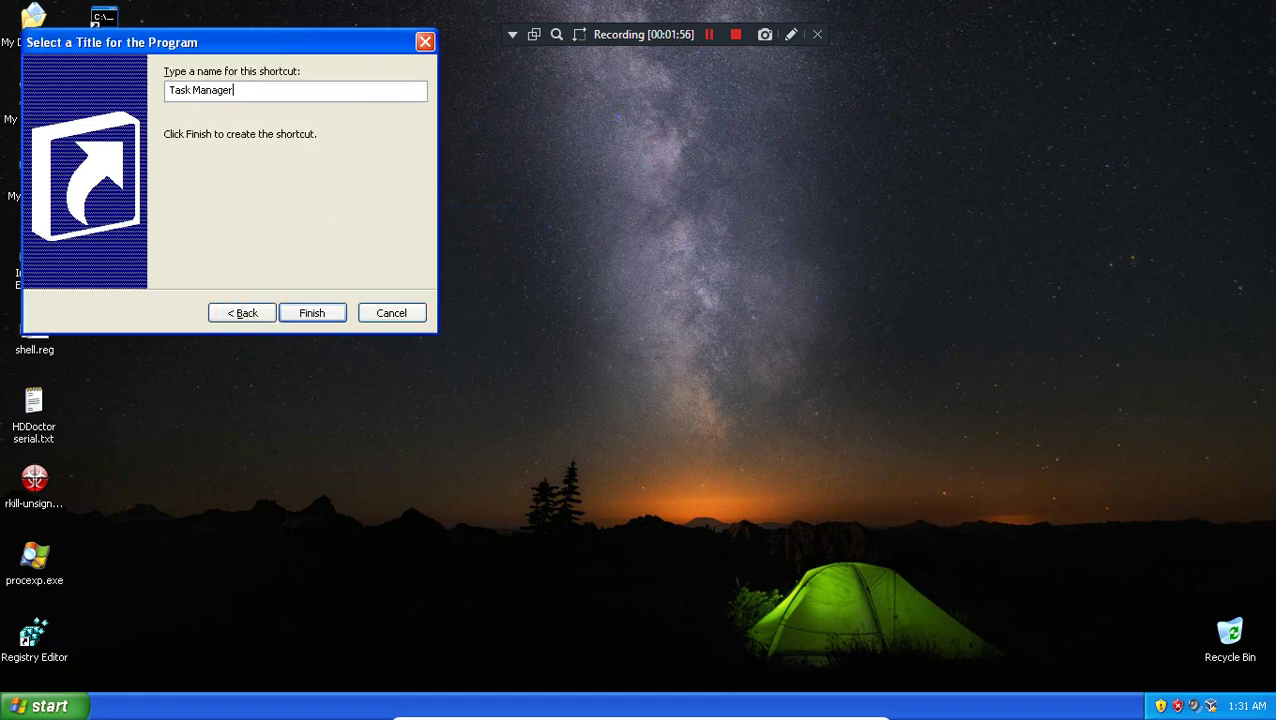
key(Return)
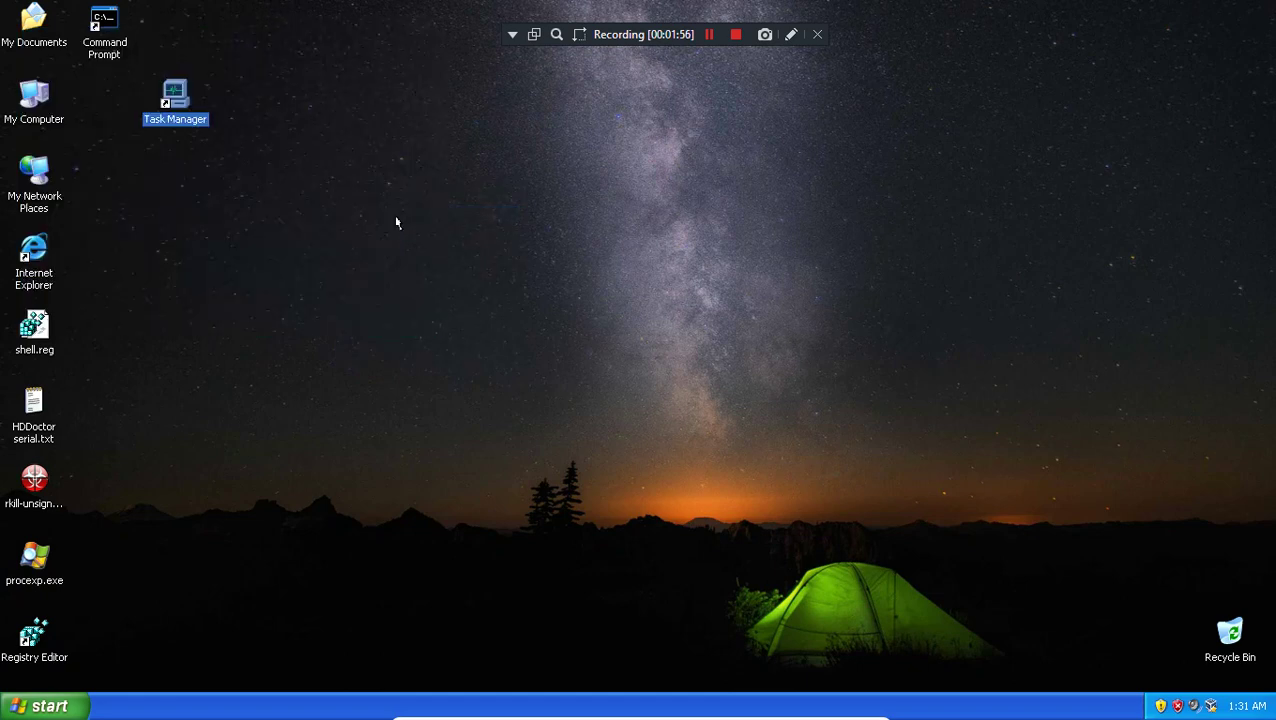
click(396, 214)
drag(165, 90, 108, 97)
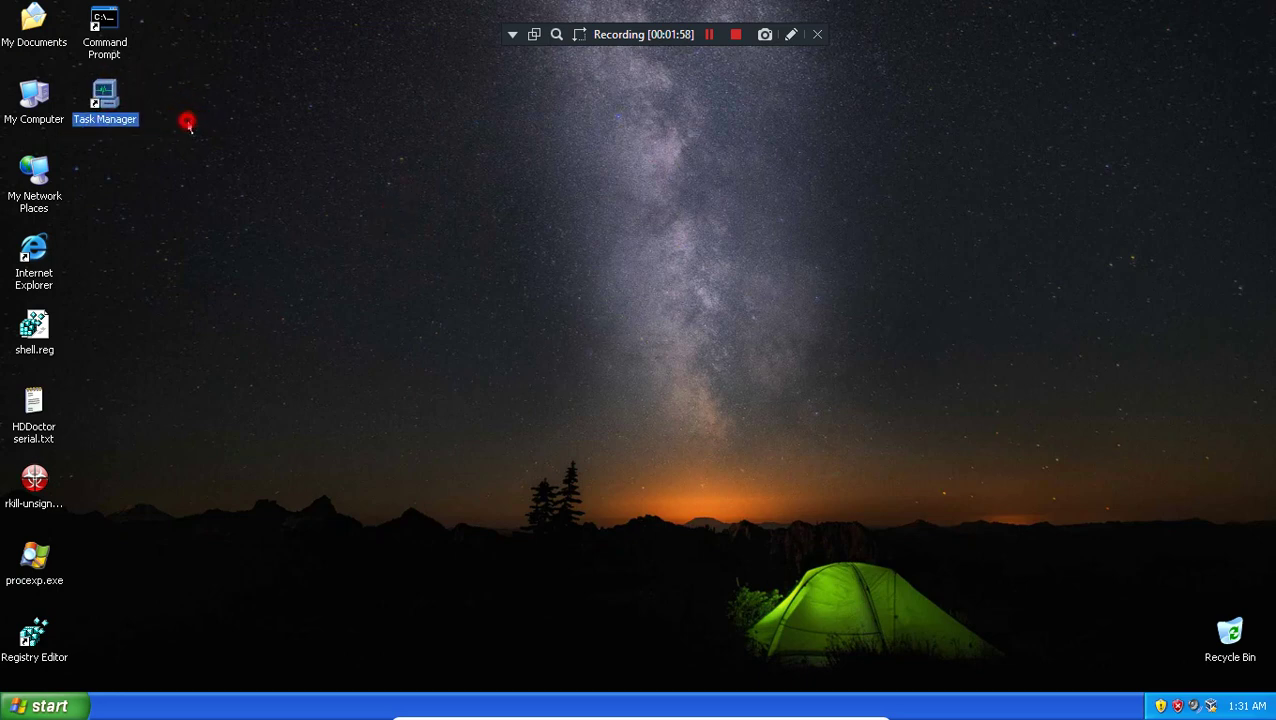
- Run hdddoctor.exe from the desktop
click(185, 120)
click(708, 34)
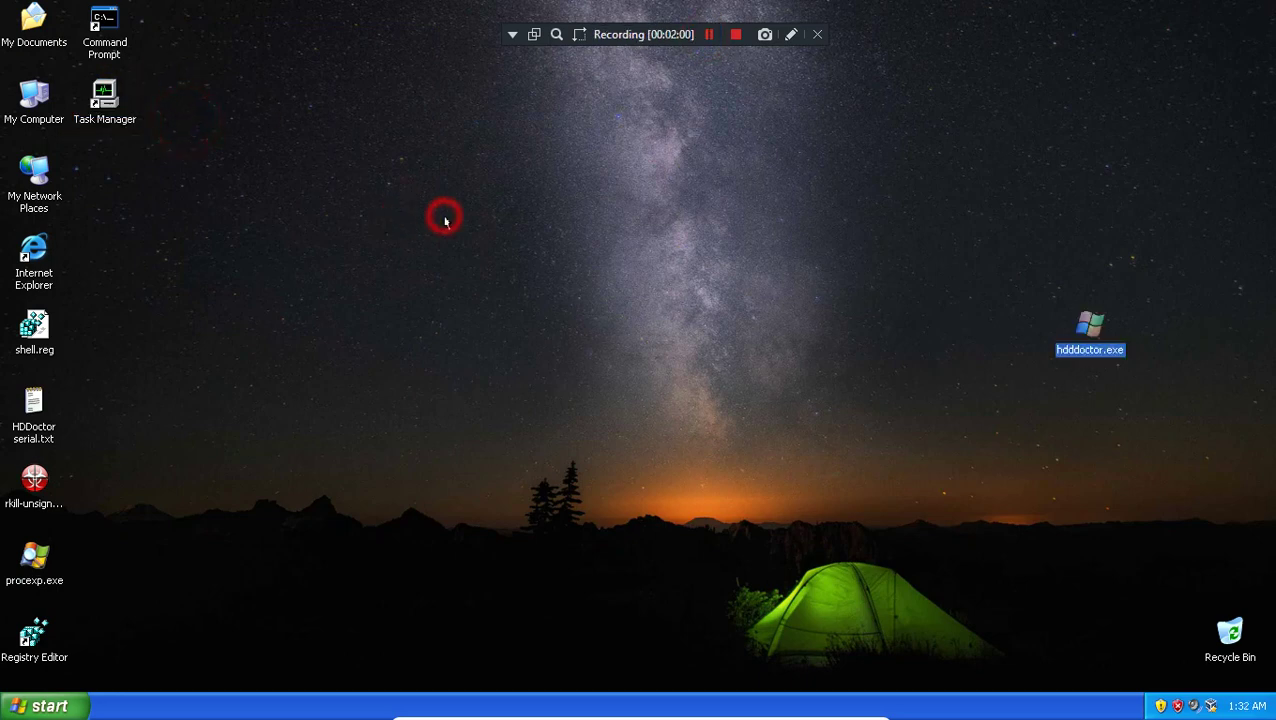
key(super)
click(607, 325)
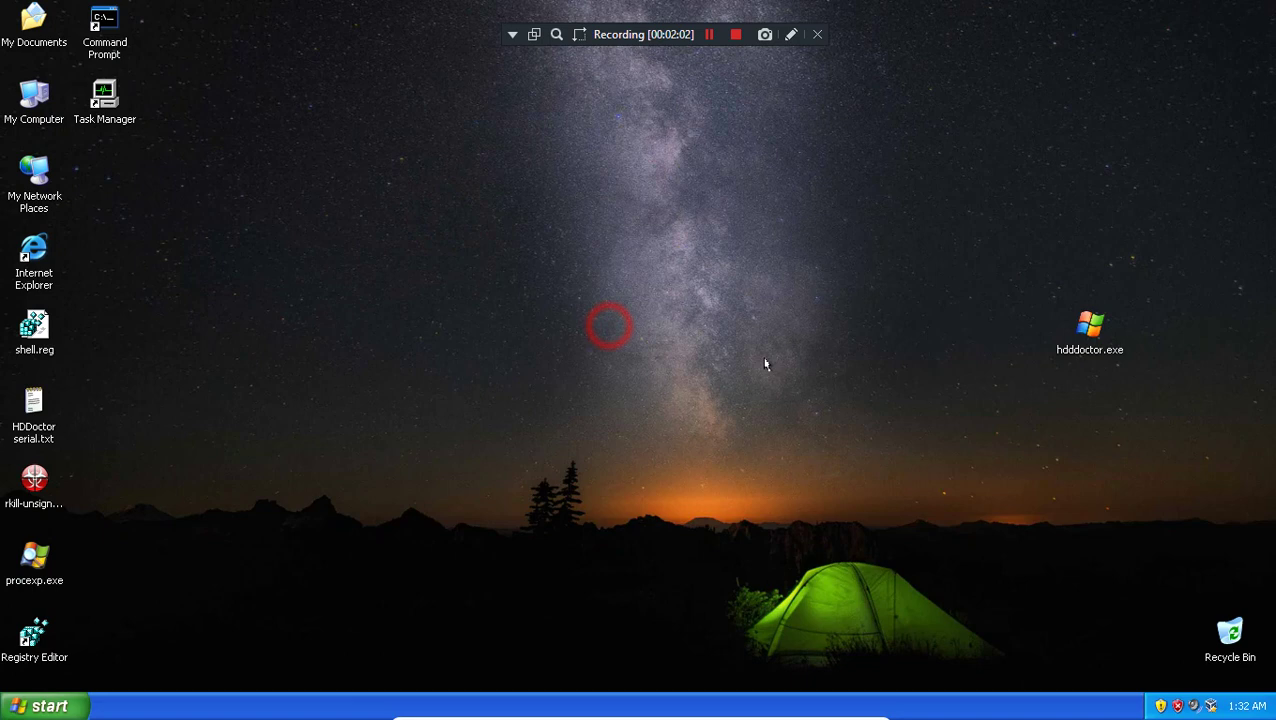
click(1080, 340)
- Open a file explorer window on My Documents to test that it responds, and close it again
key(super+e)
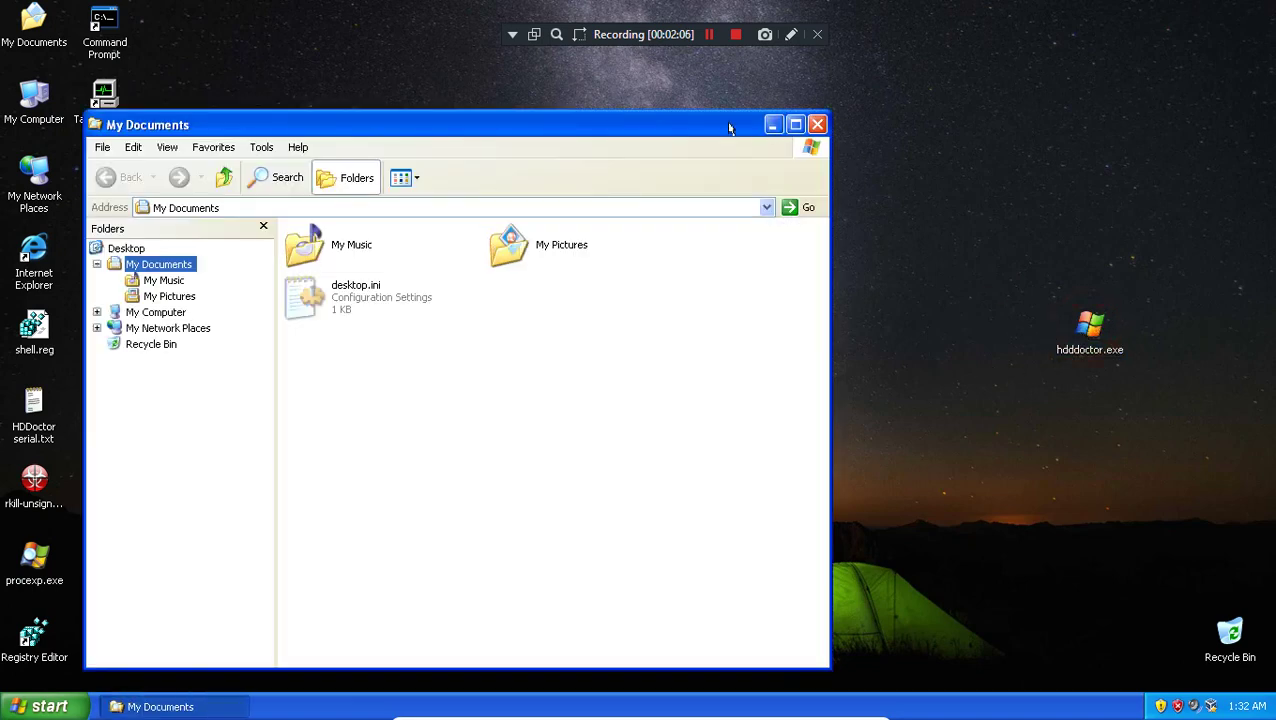
drag(730, 127, 820, 117)
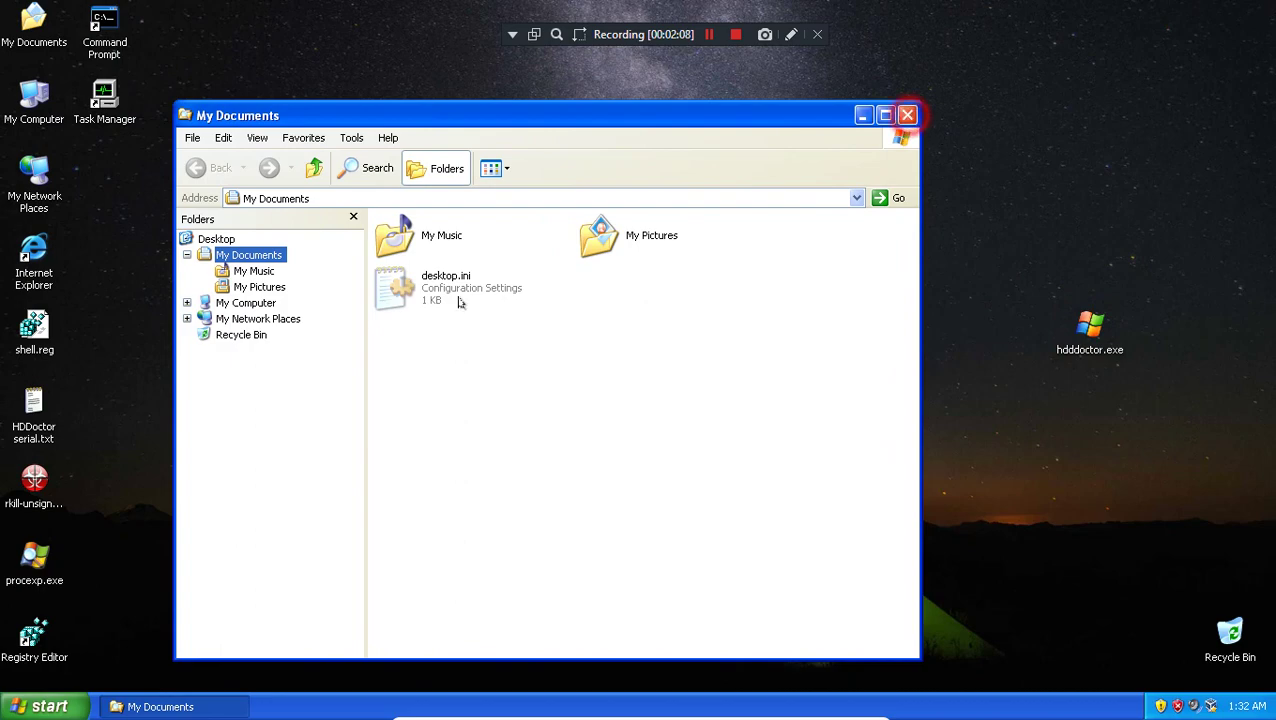
key(alt+F4)
- Launch procexp.exe and restart the hdddoctor.exe process
double_click(35, 560)
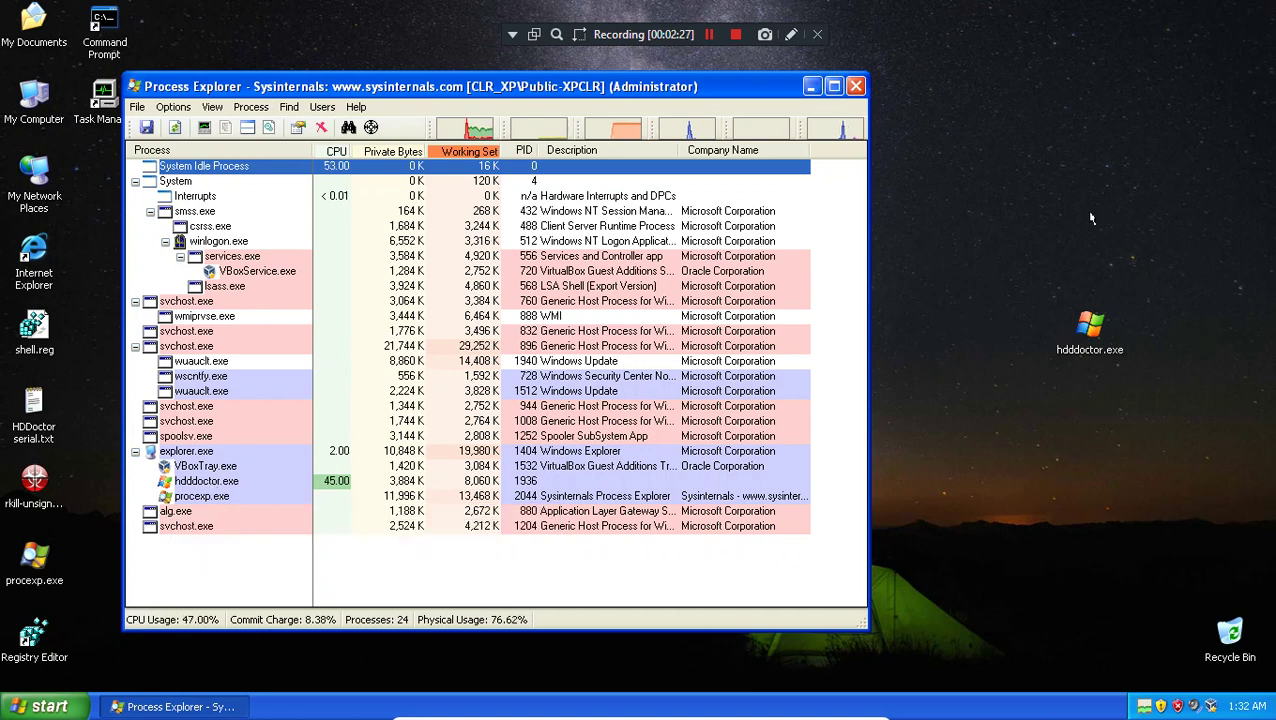
right_click(232, 482)
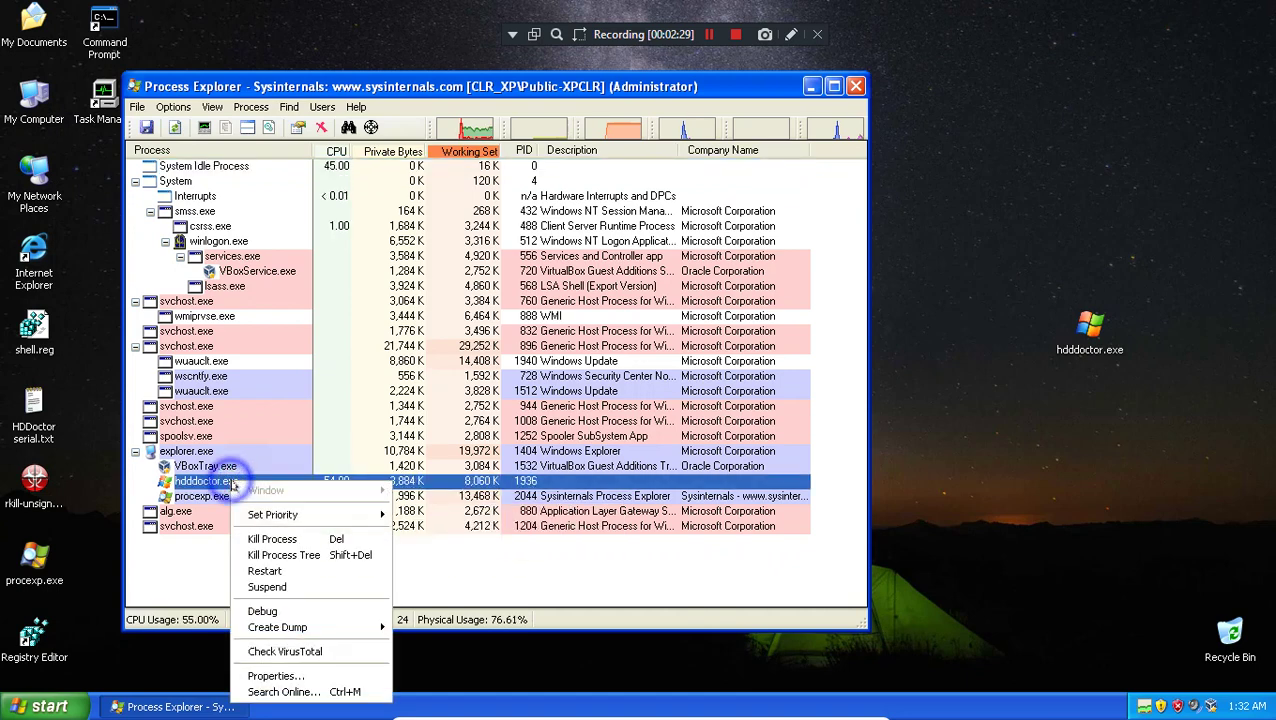
click(288, 567)
click(612, 410)
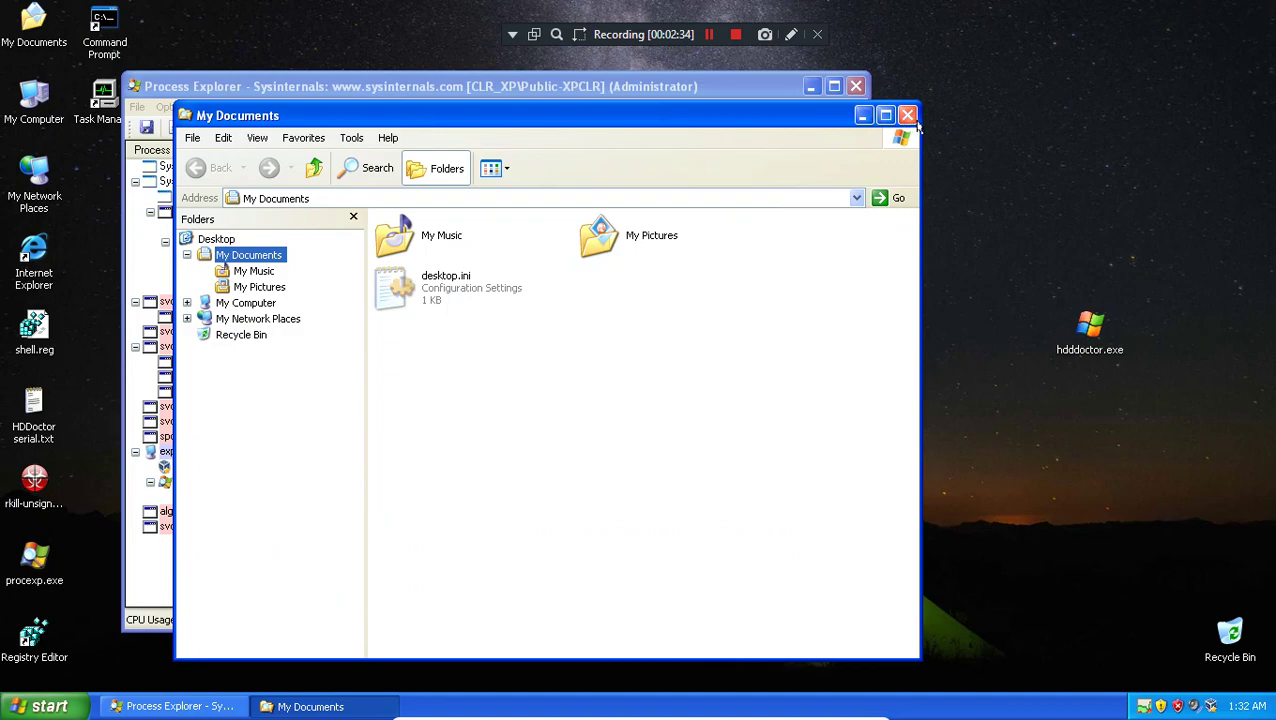
- Return to Process Explorer and inspect the command line and path of the restarted hdddoctor.exe process
click(1091, 332)
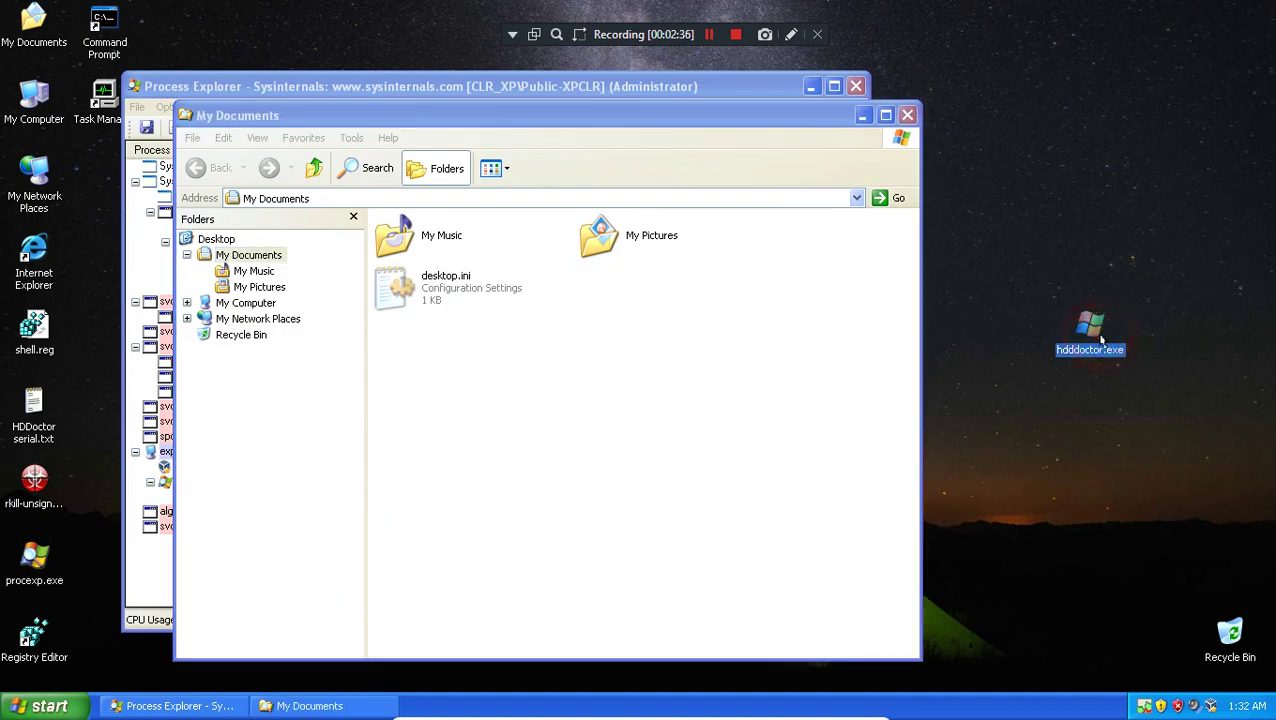
click(335, 86)
mouse_move(237, 507)
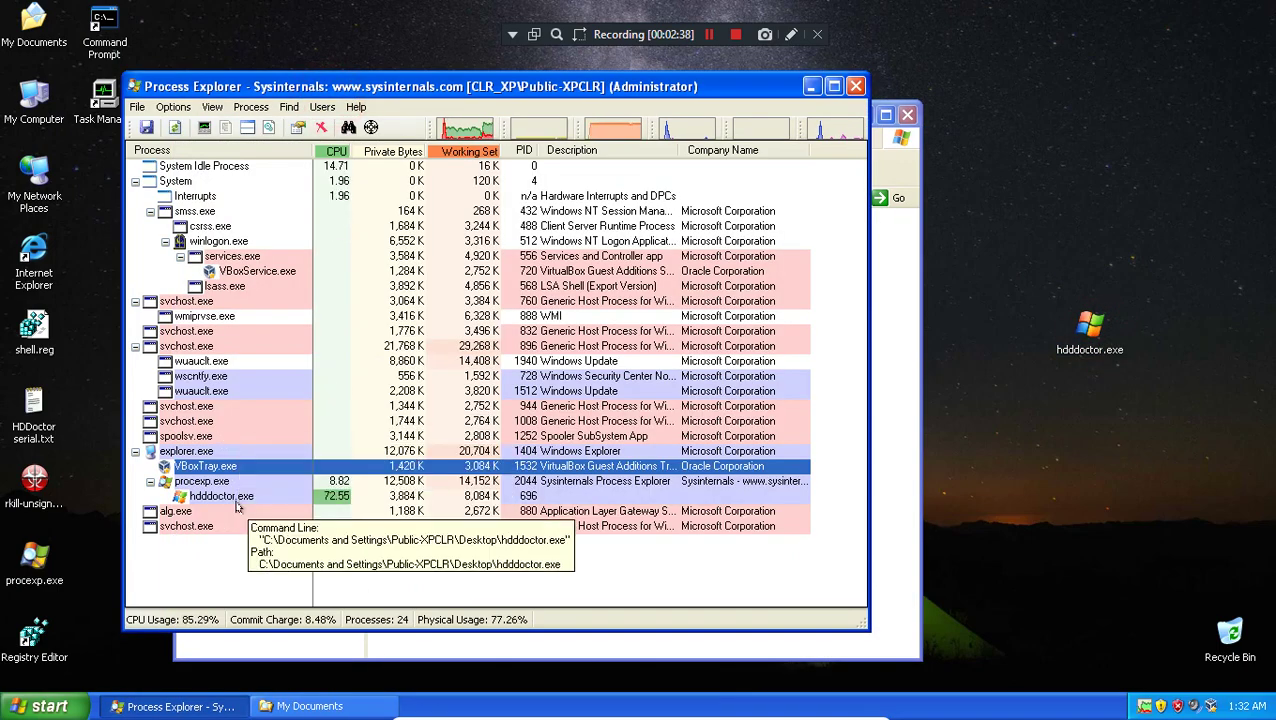
- Open the desktop's Display Properties, check its Settings and Appearance pages, and close the dialog
right_click(1135, 108)
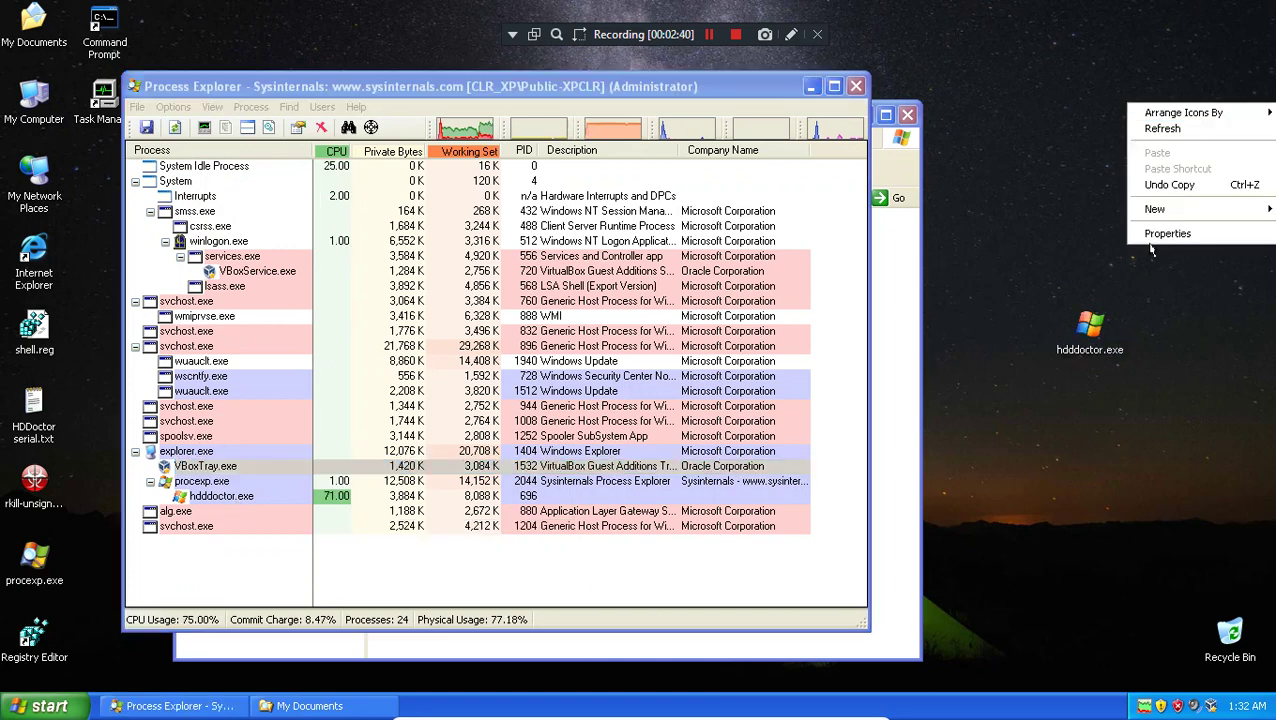
click(1167, 232)
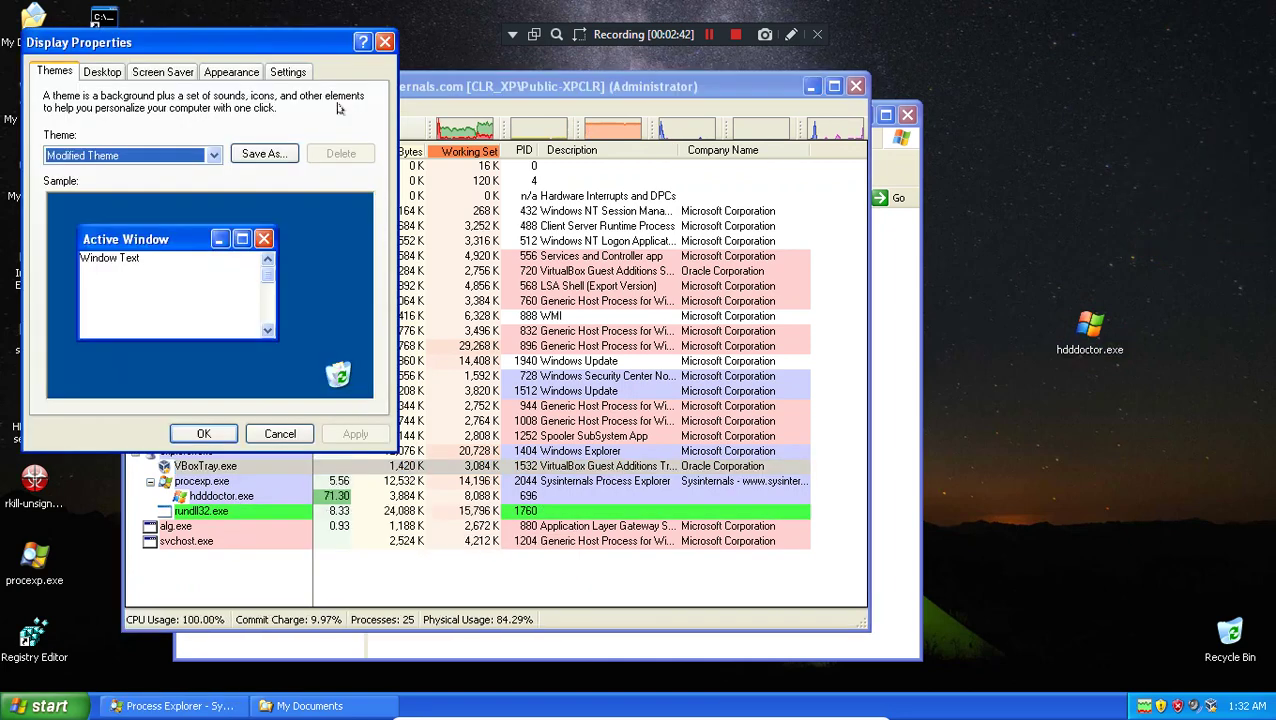
click(288, 72)
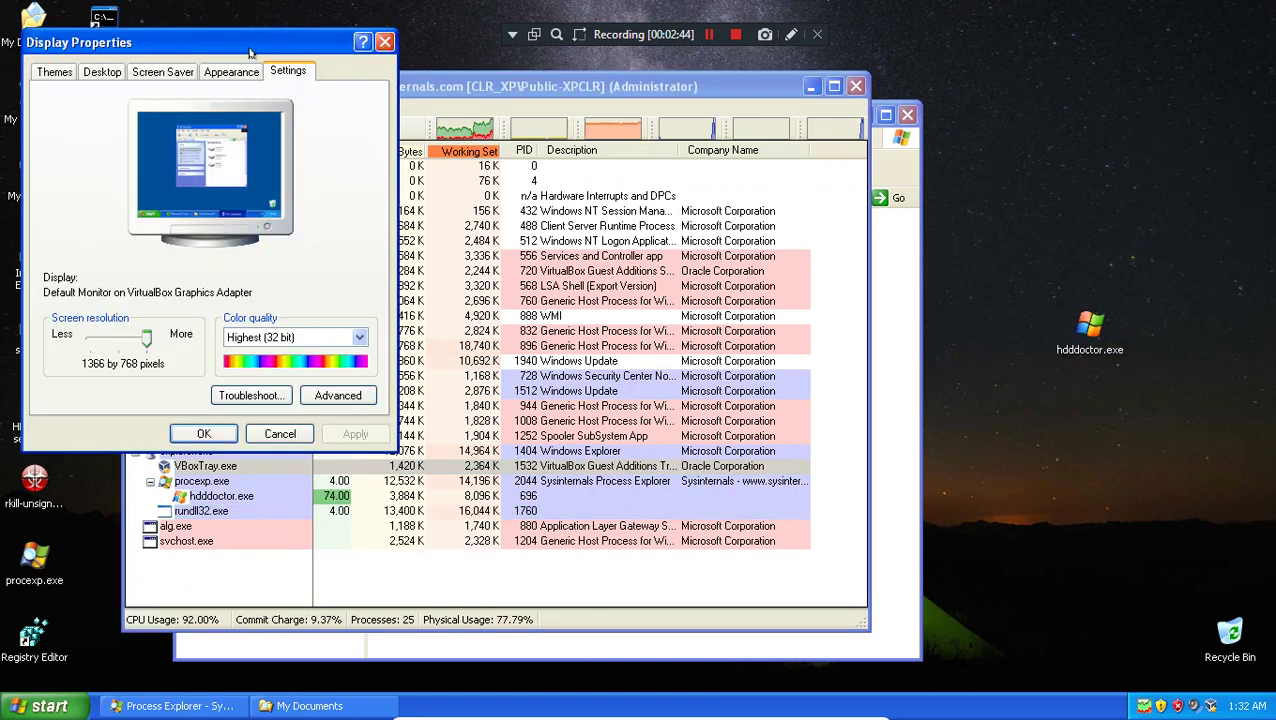
click(232, 72)
click(384, 42)
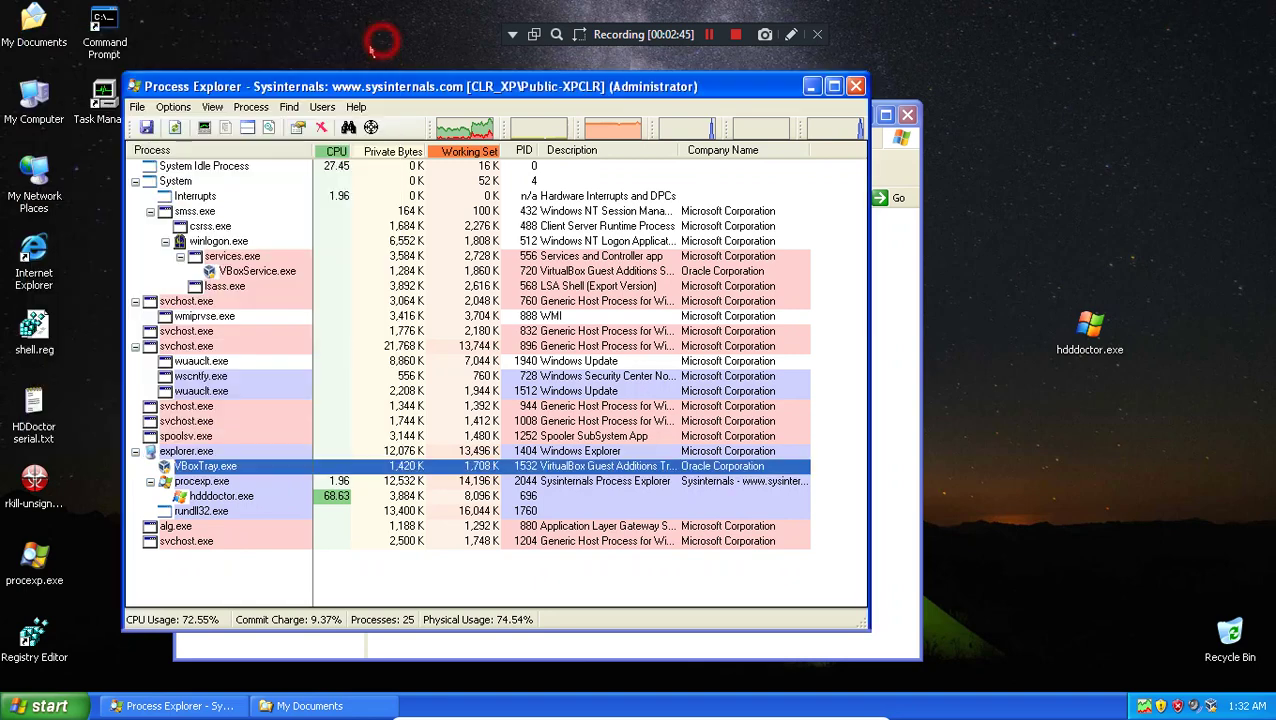
- Open the properties of the hdddoctor.exe process and view its Disk and Network and Strings information
click(346, 499)
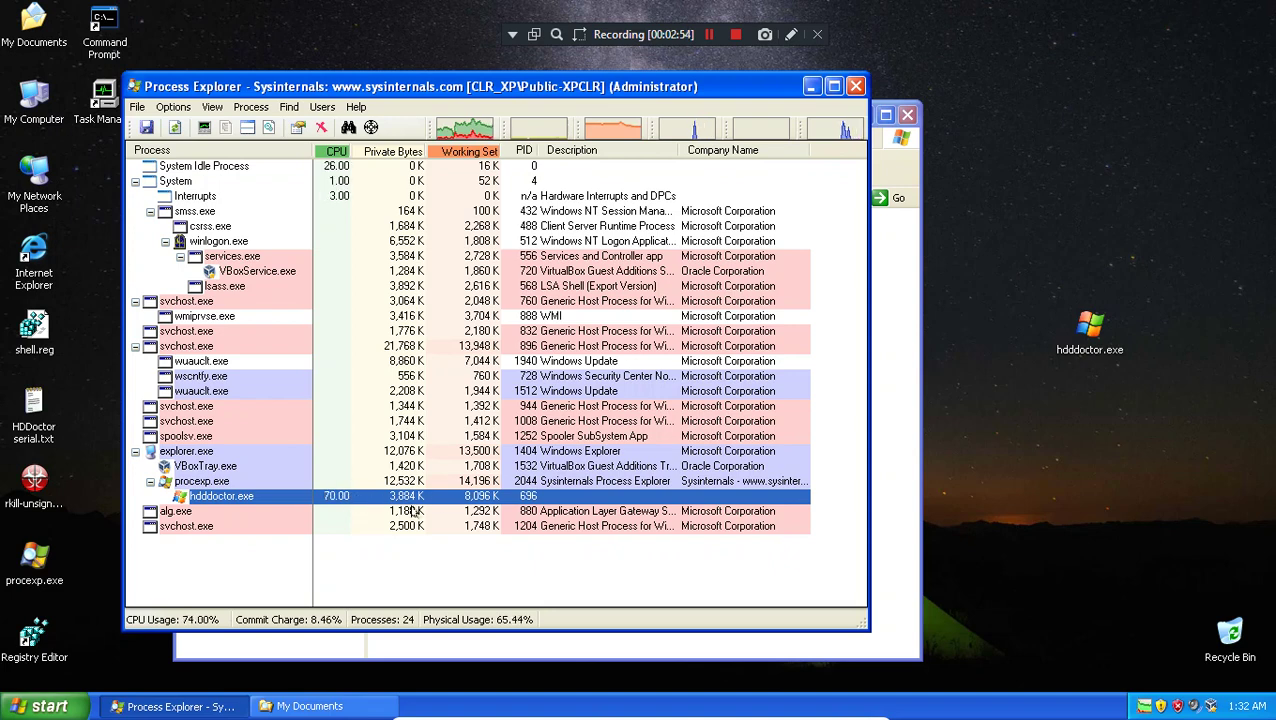
right_click(295, 498)
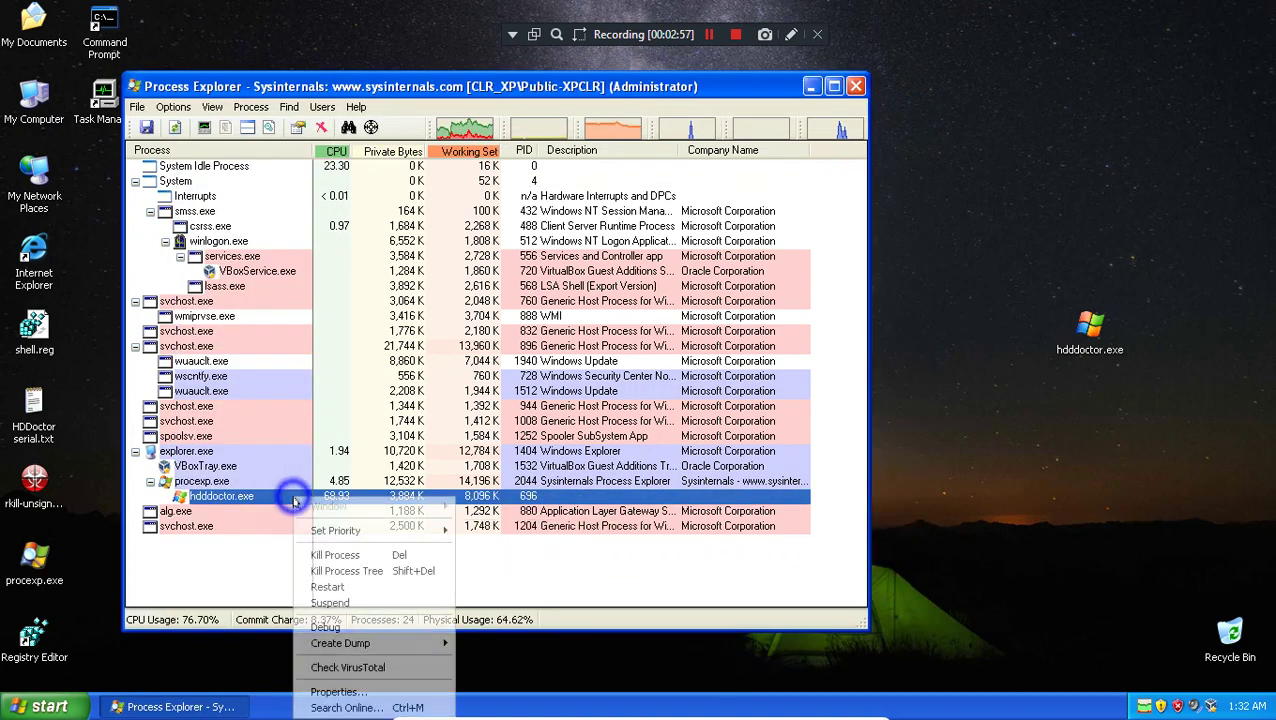
click(338, 691)
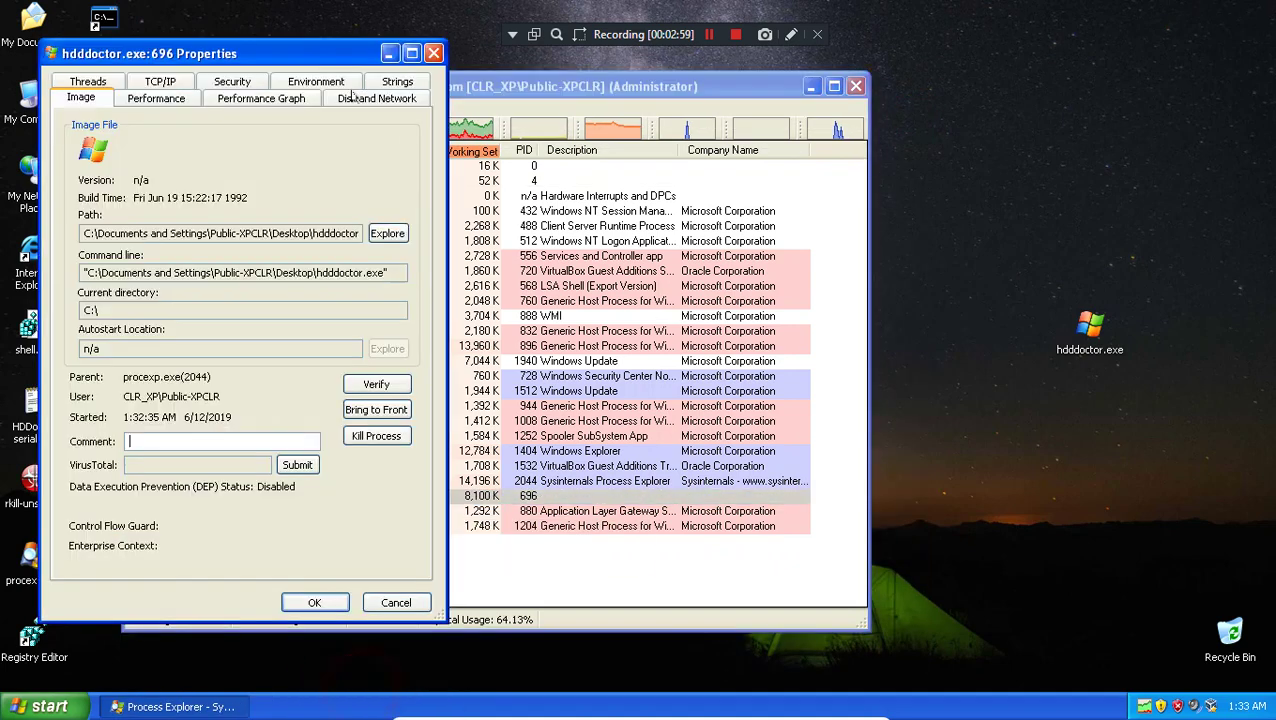
click(365, 98)
click(400, 83)
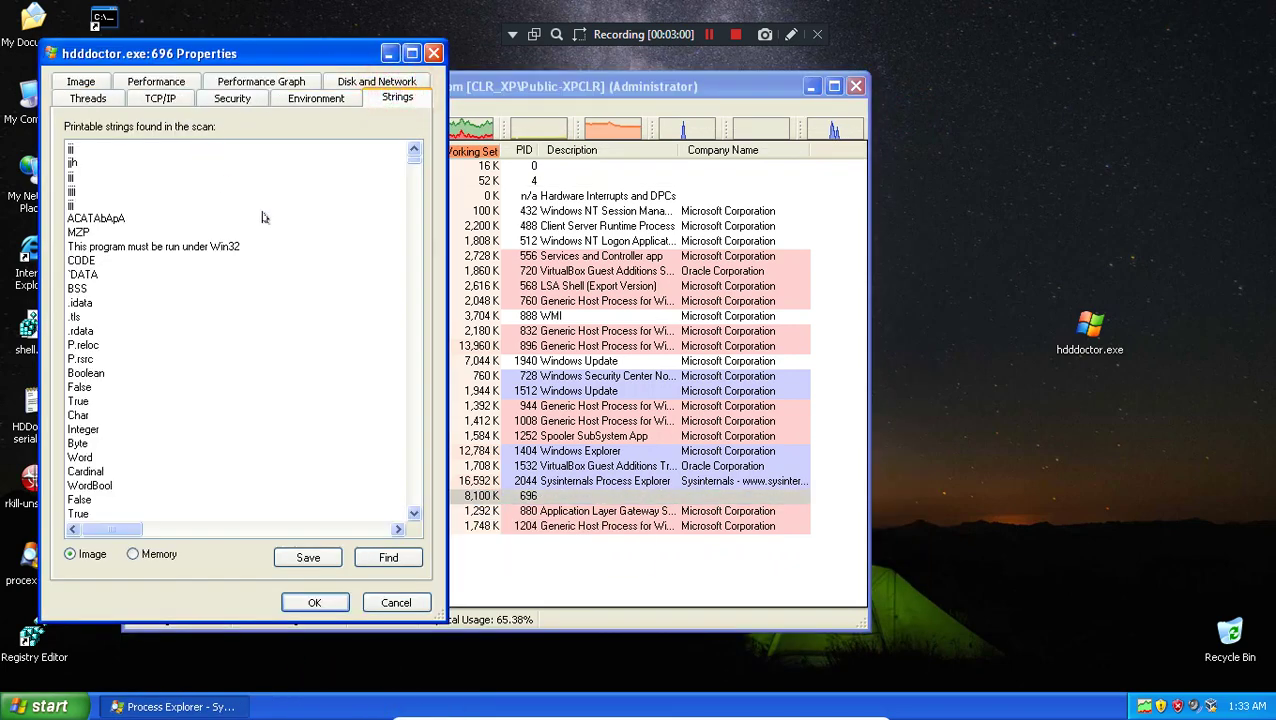
mouse_move(408, 157)
mouse_down()
mouse_move(416, 522)
mouse_move(414, 150)
mouse_up()
- Switch the hdddoctor.exe strings list to Memory and search it for "system error" through all matches
click(134, 554)
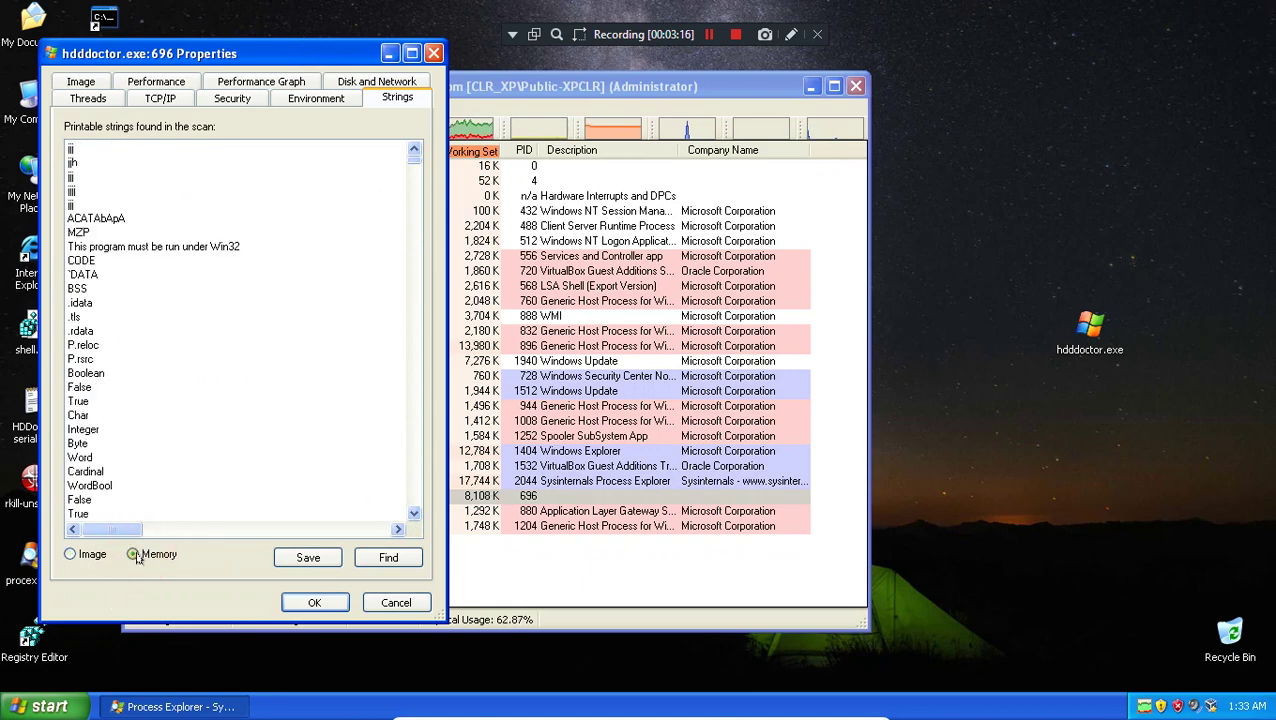
click(192, 320)
mouse_move(414, 152)
mouse_down()
mouse_move(417, 237)
mouse_move(414, 150)
mouse_up()
click(399, 563)
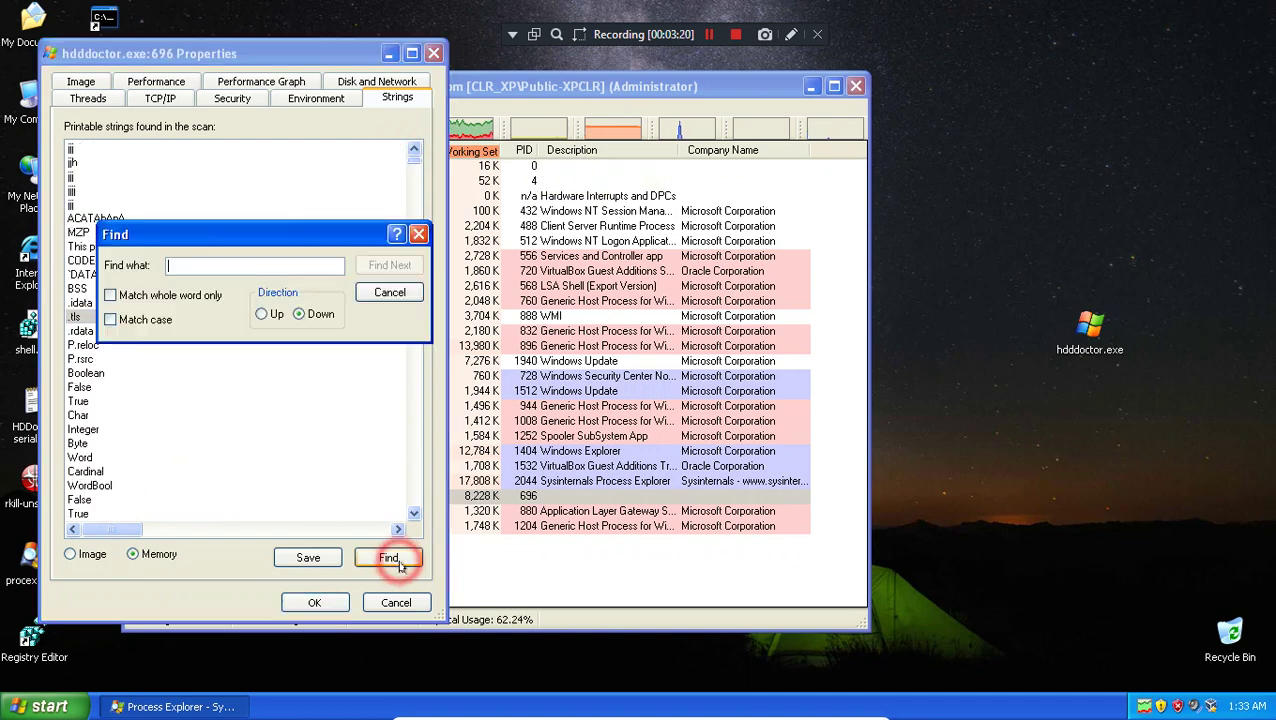
text(s)
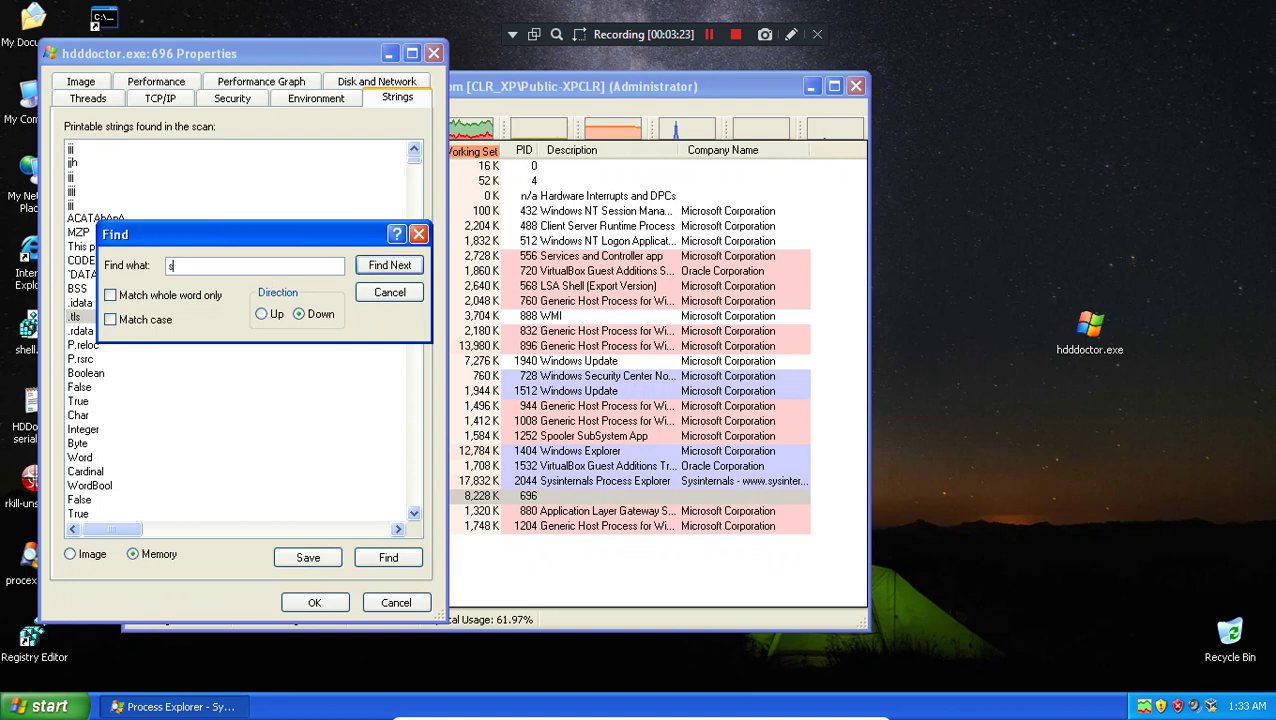
text(ystem error)
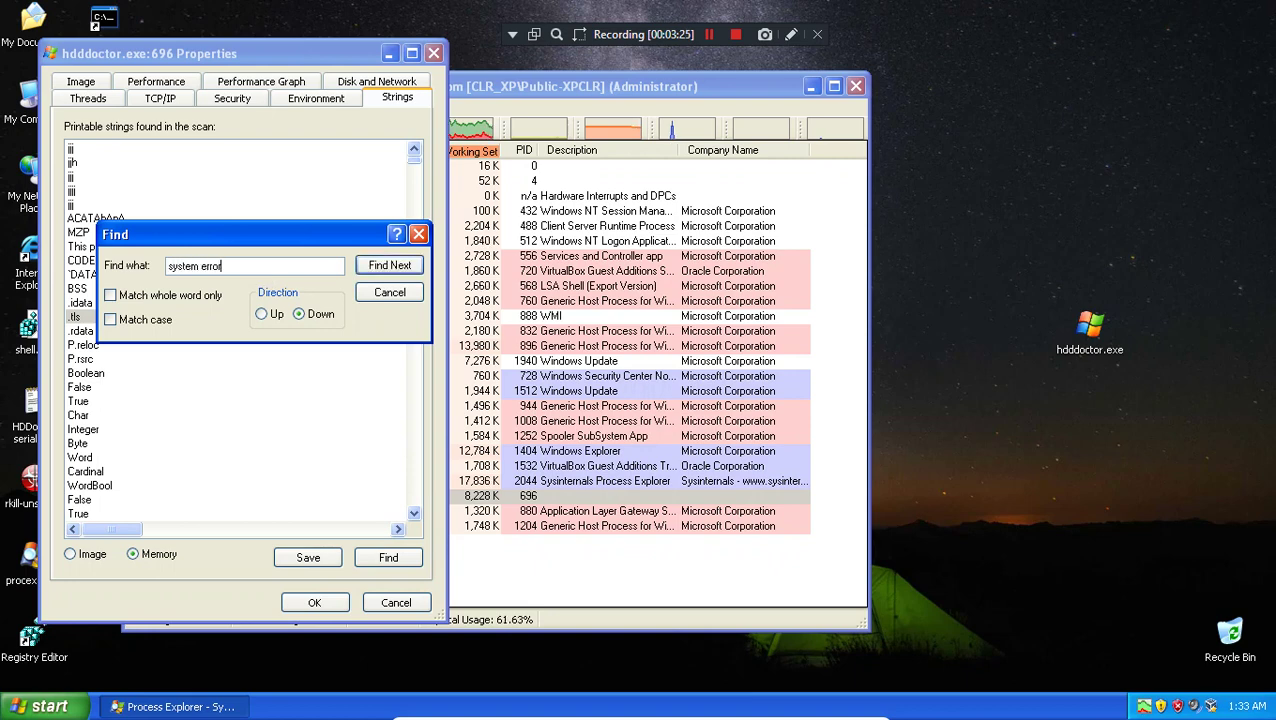
key(Return)
scroll(264, 280, down, 20)
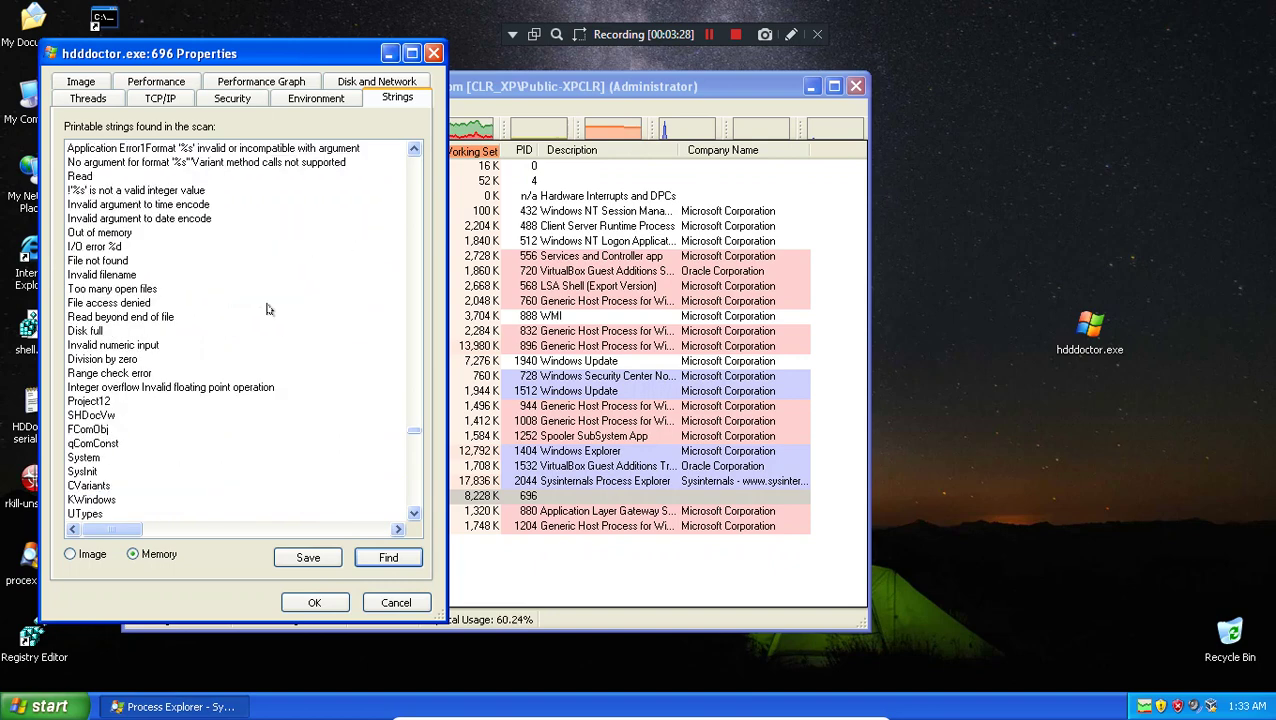
key(F3)
key(F3)
click(643, 409)
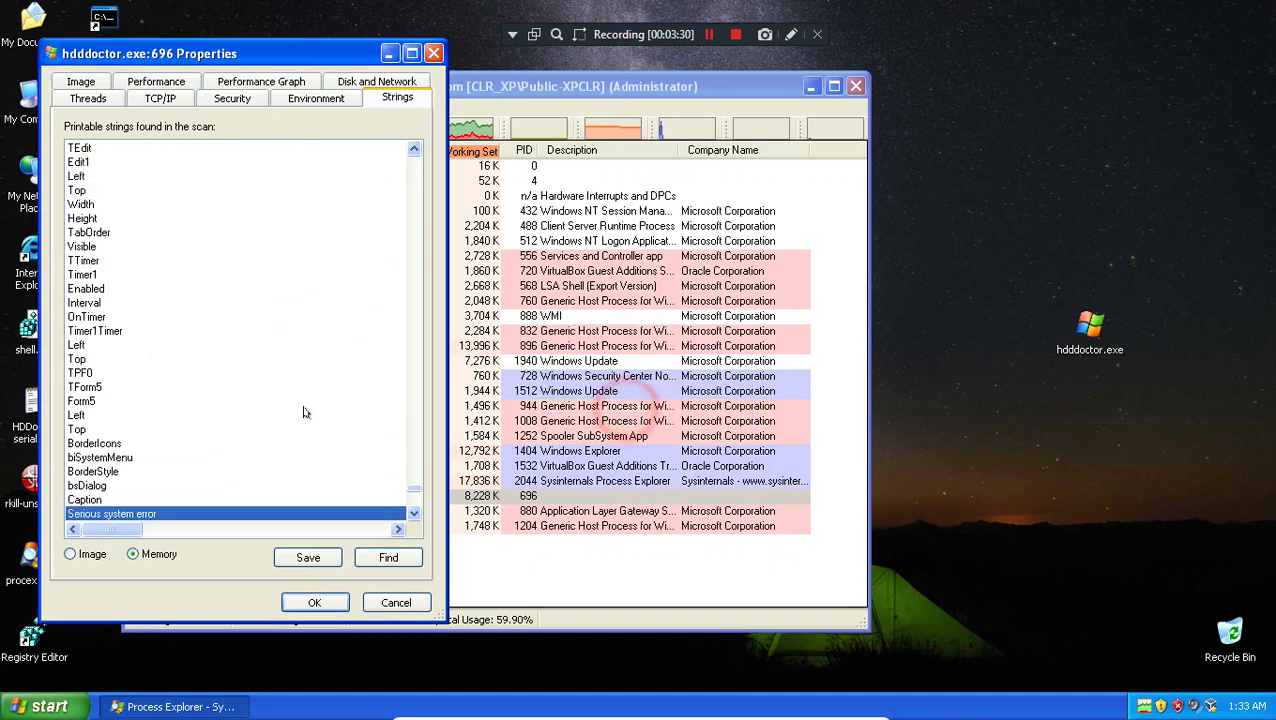
- Examine the memory strings that follow the "Serious system error" entry
scroll(300, 430, down, 9)
scroll(270, 433, down, 15)
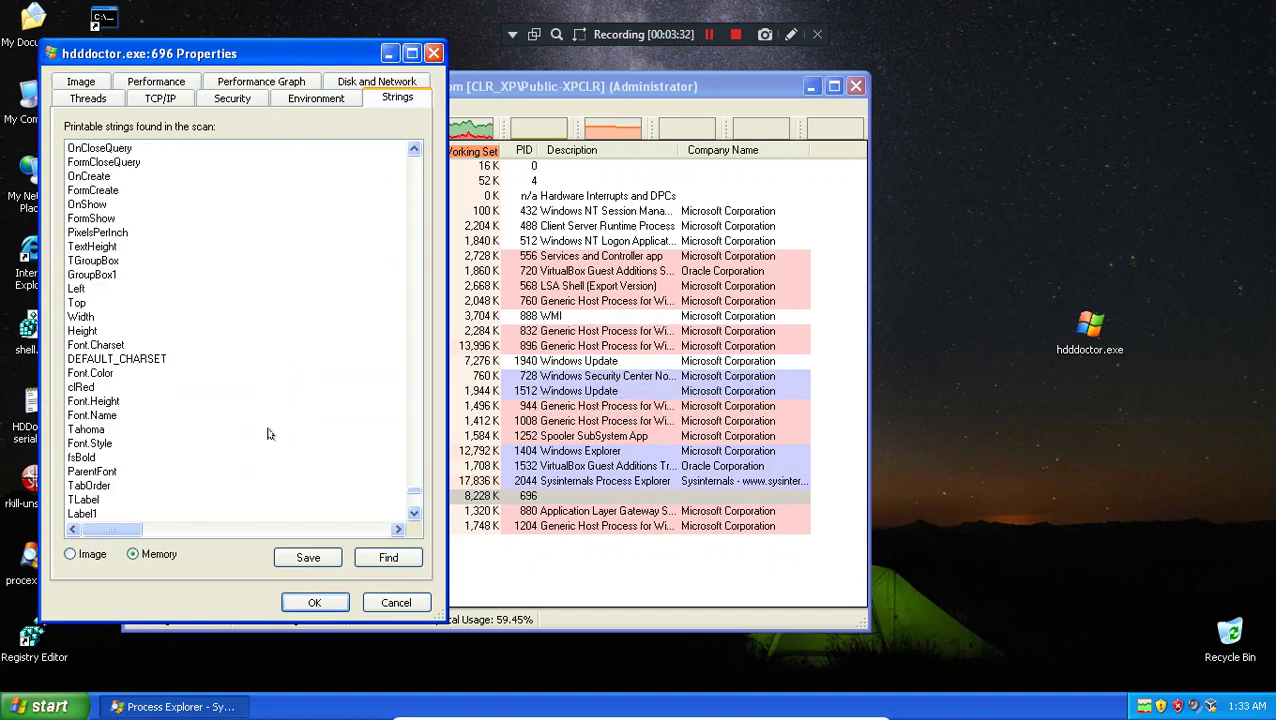
scroll(240, 437, down, 7)
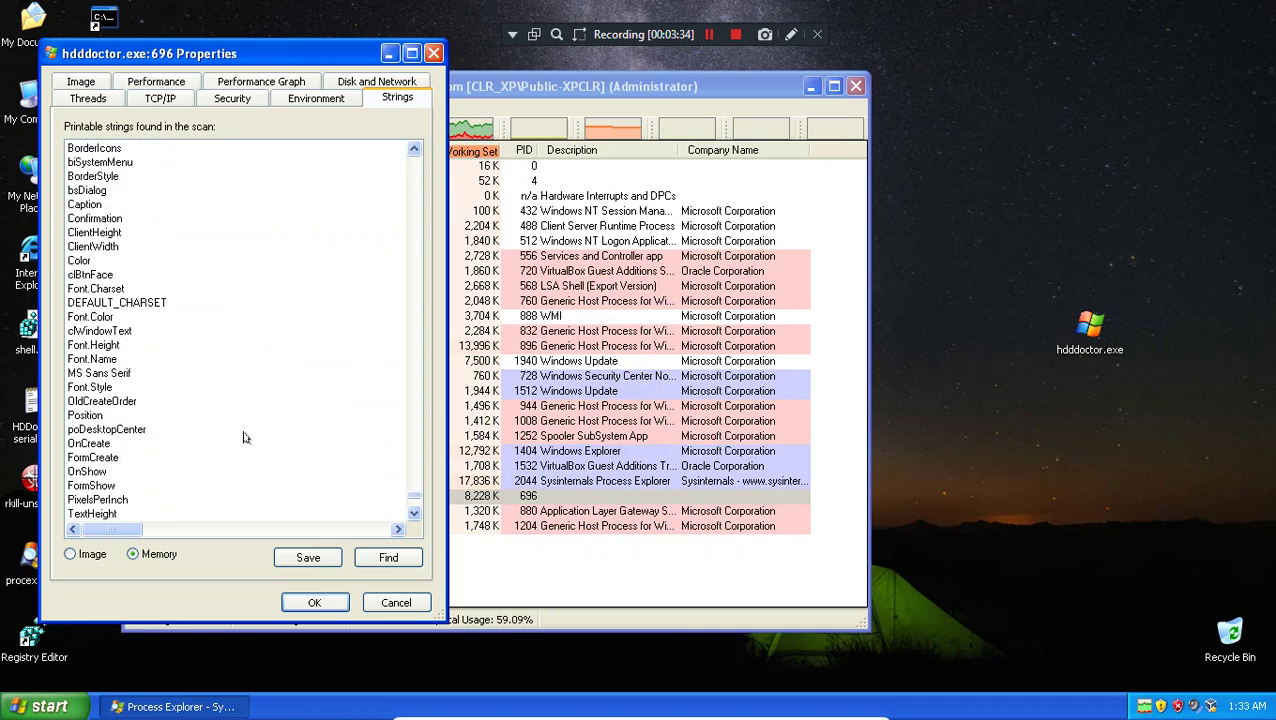
scroll(419, 499, down, 5)
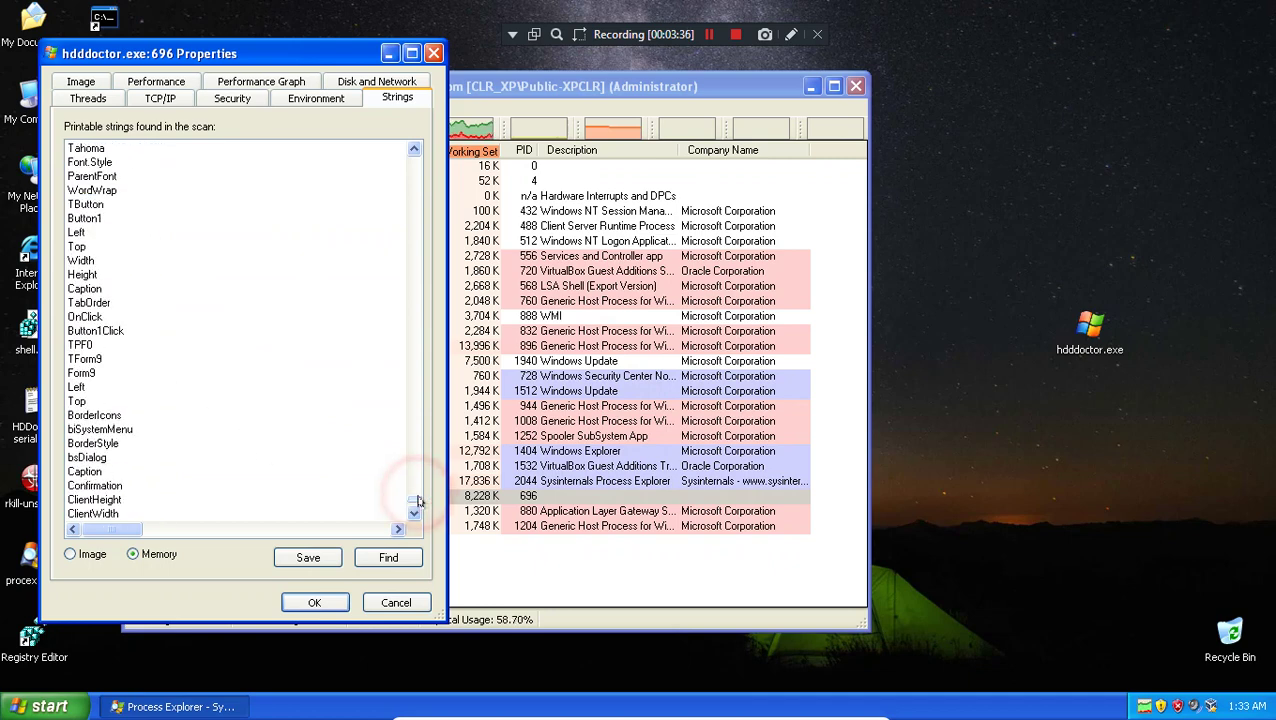
scroll(333, 416, down, 10)
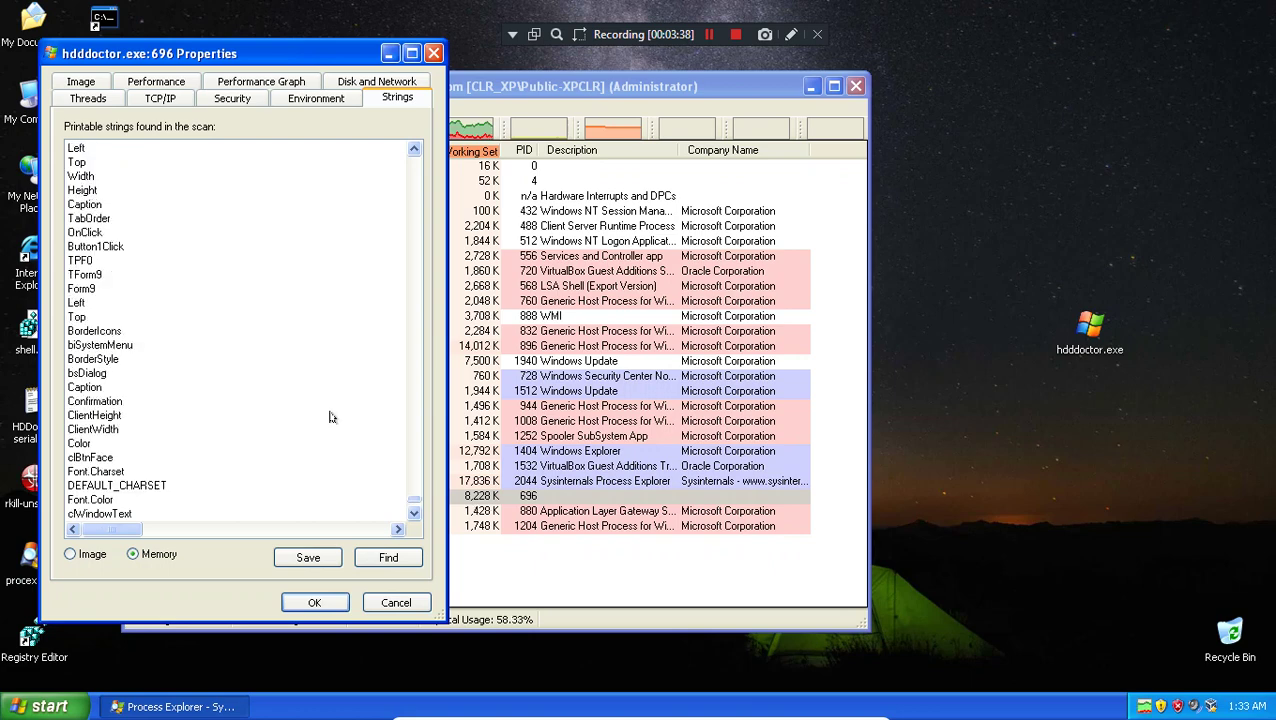
click(415, 510)
scroll(240, 400, up, 15)
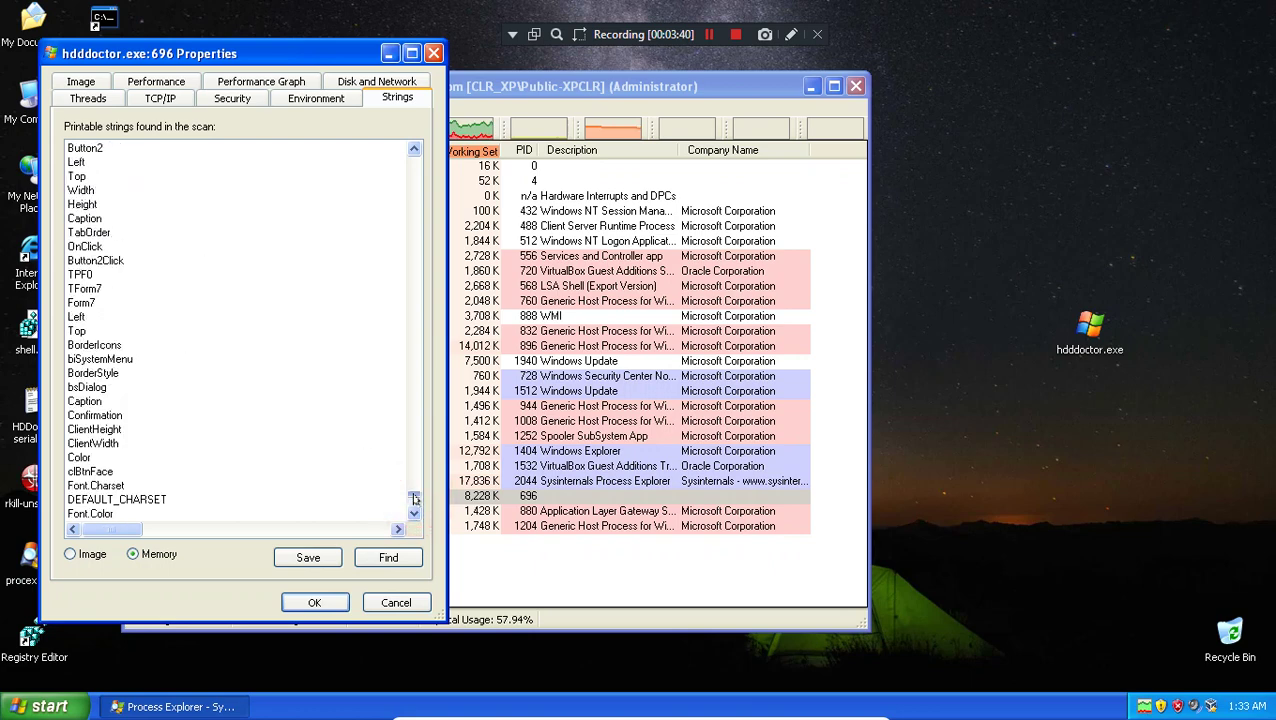
- Search the memory strings from the start of the list for "thanks you for"
click(100, 262)
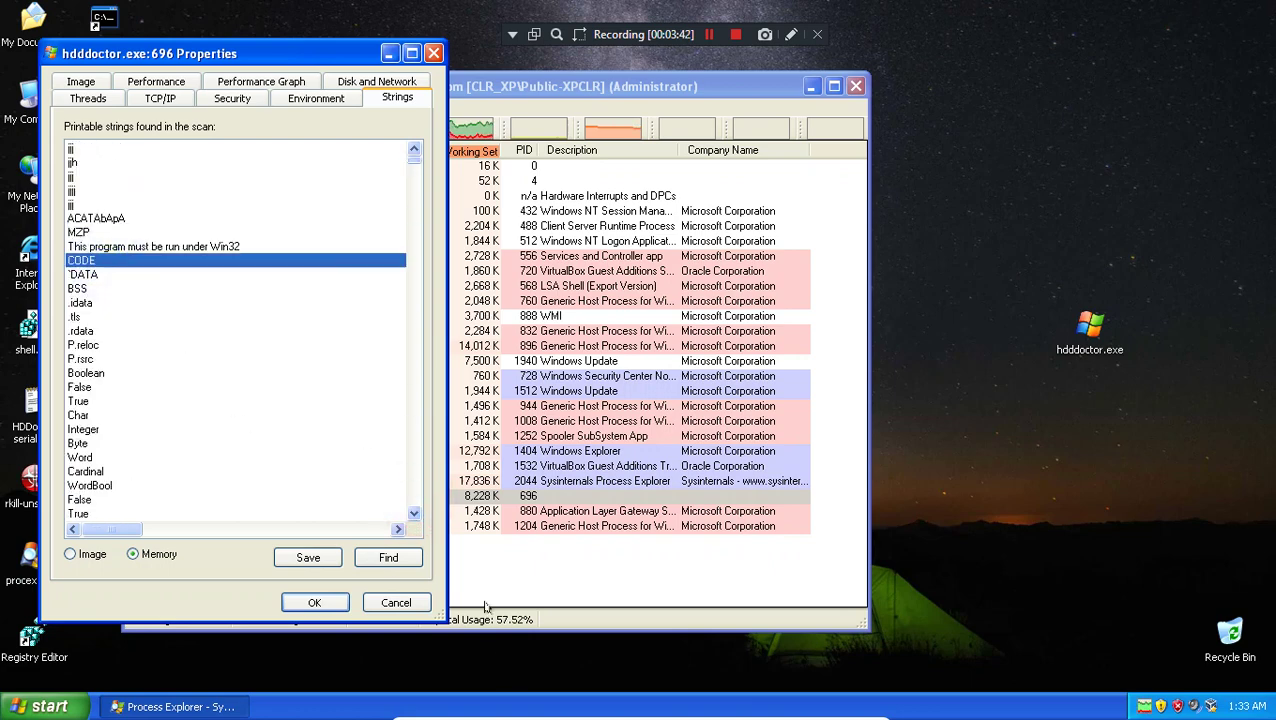
click(388, 557)
text(thank)
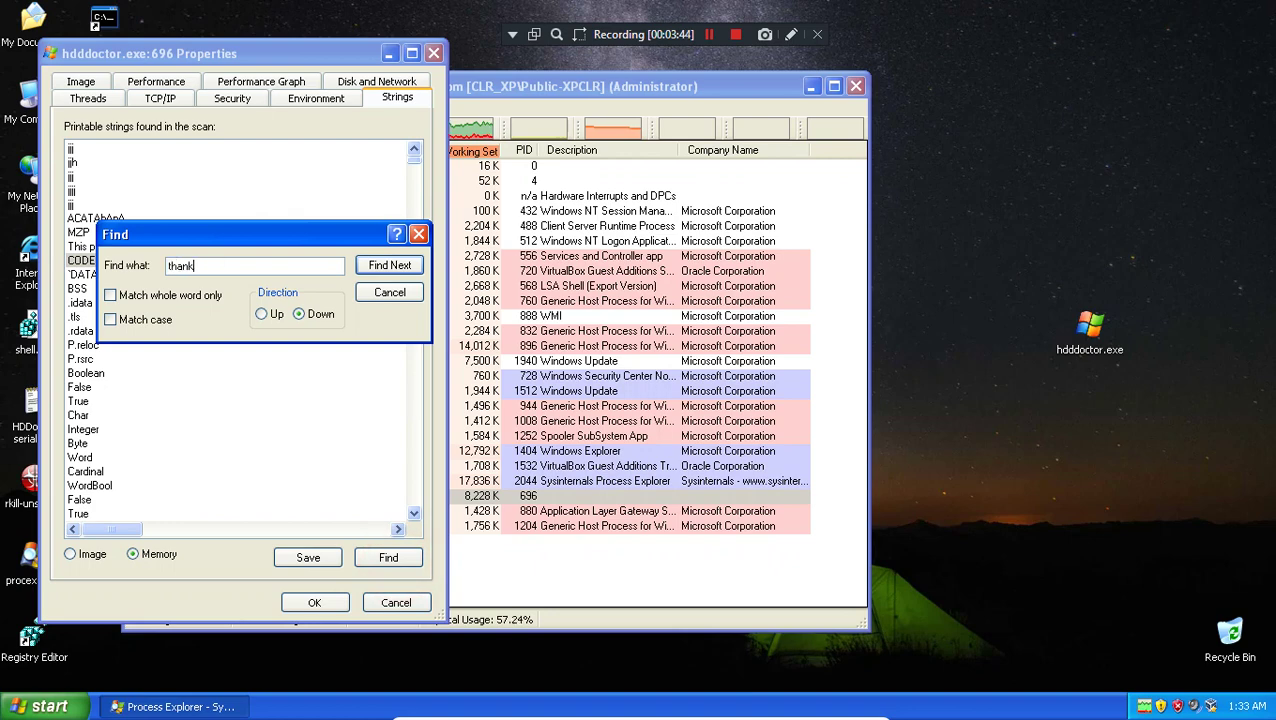
text(s you for)
key(Return)
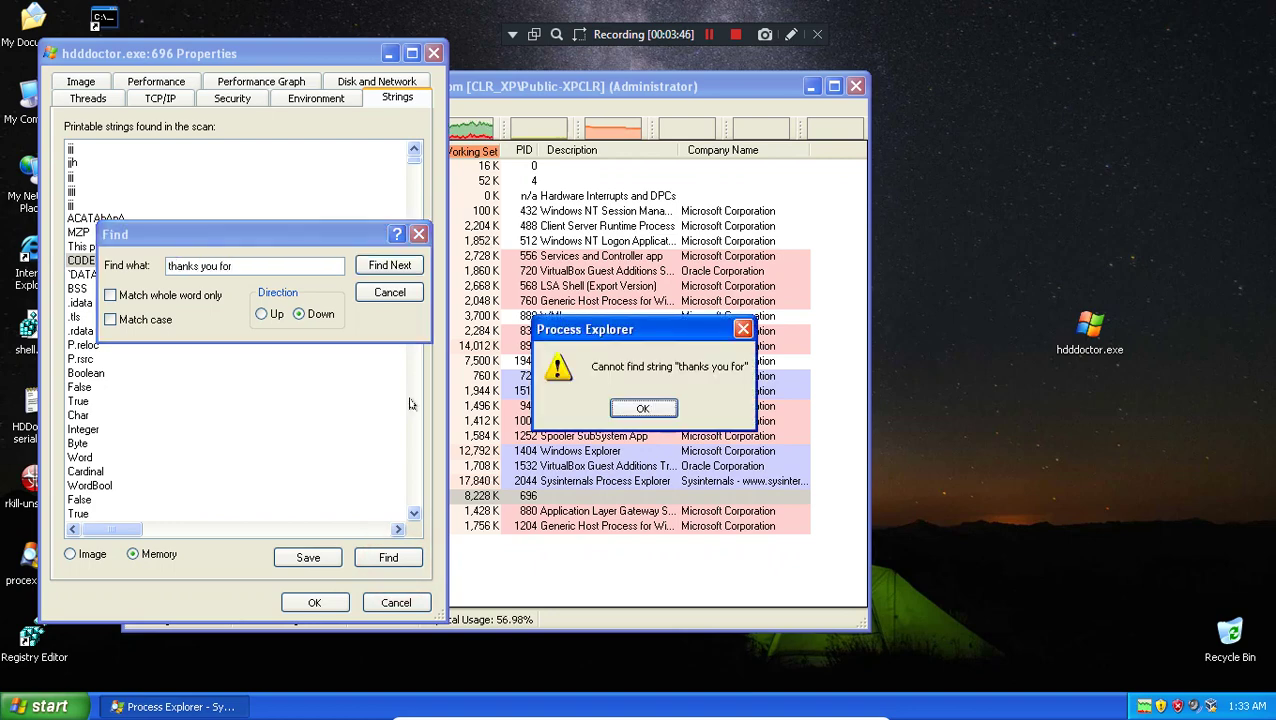
key(Return)
- Search the memory strings for "for" and go through the successive matches
text(for)
key(Return)
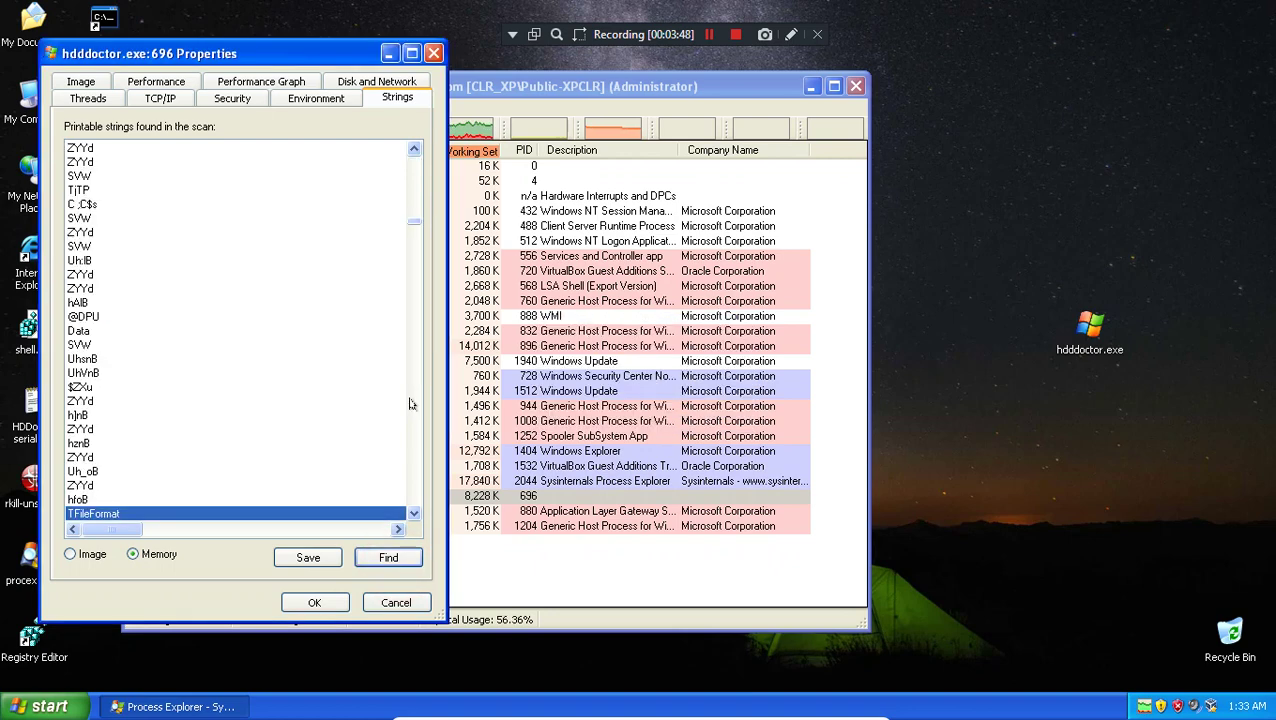
key(Down)
key(Down)
key(Down)
key(Down)
key(Down)
key(Down)
key(Down)
key(Down)
key(Down)
key(Down)
key(Down)
key(Down)
key(Down)
key(Down)
key(Down)
key(Down)
key(Down)
key(Down)
key(Down)
key(Down)
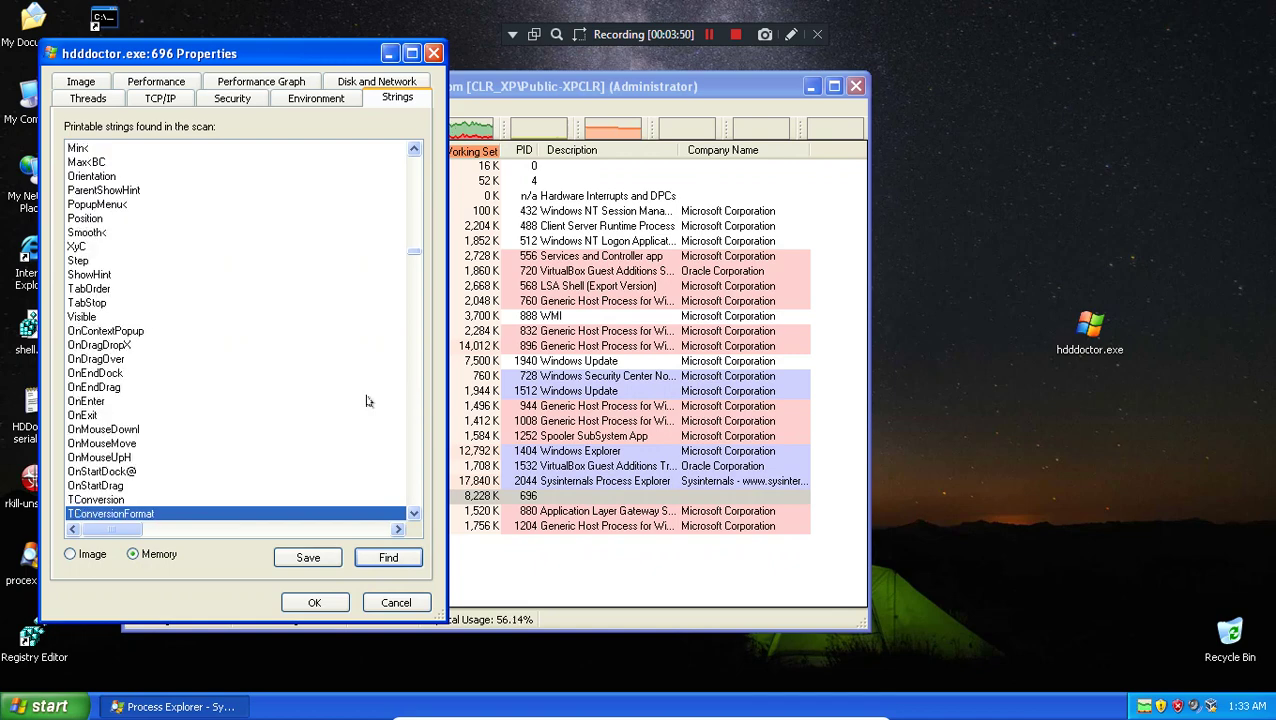
key(Down)
key(Down)
key(Down)
key(Down)
key(Down)
key(Down)
key(Down)
key(Down)
key(Down)
key(Down)
key(Down)
key(Down)
key(Down)
key(Down)
key(Down)
key(Down)
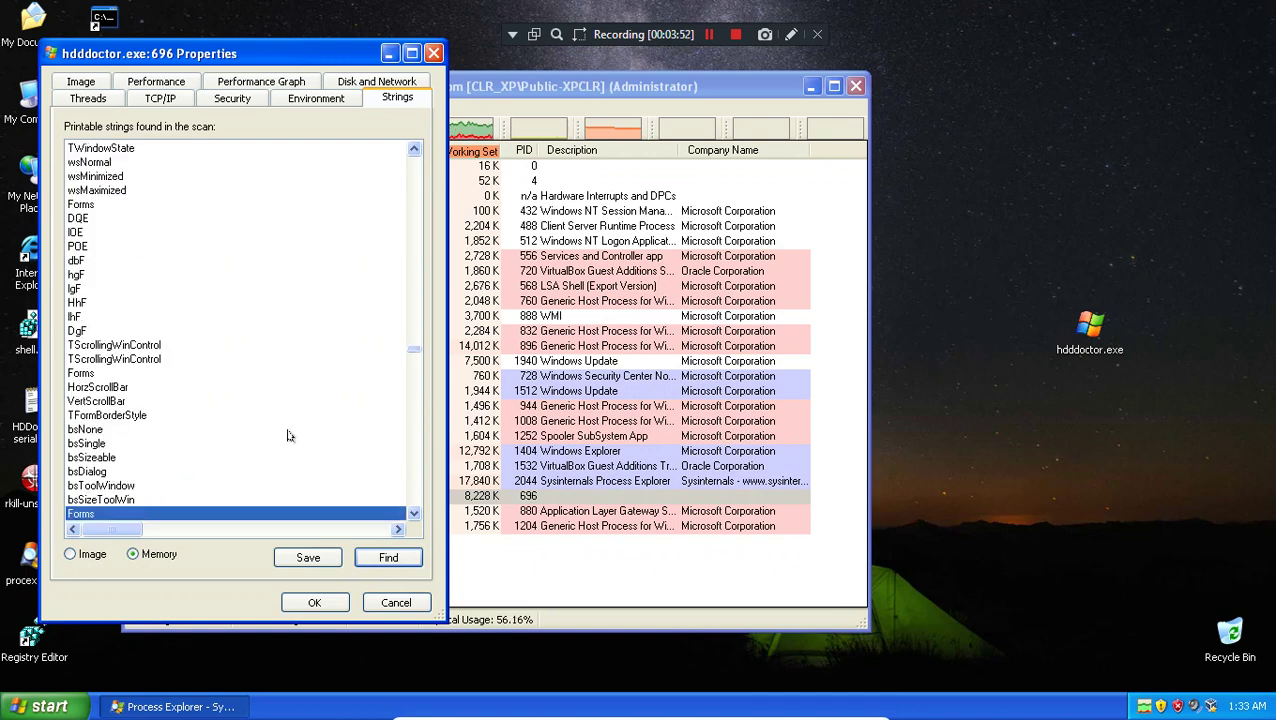
key(Down)
key(Down)
key(Down)
key(Down)
key(Down)
key(Down)
key(Down)
key(Down)
key(Down)
key(Down)
key(Down)
key(Down)
key(Down)
key(Down)
key(Down)
key(Down)
key(Down)
key(Down)
key(Down)
key(Down)
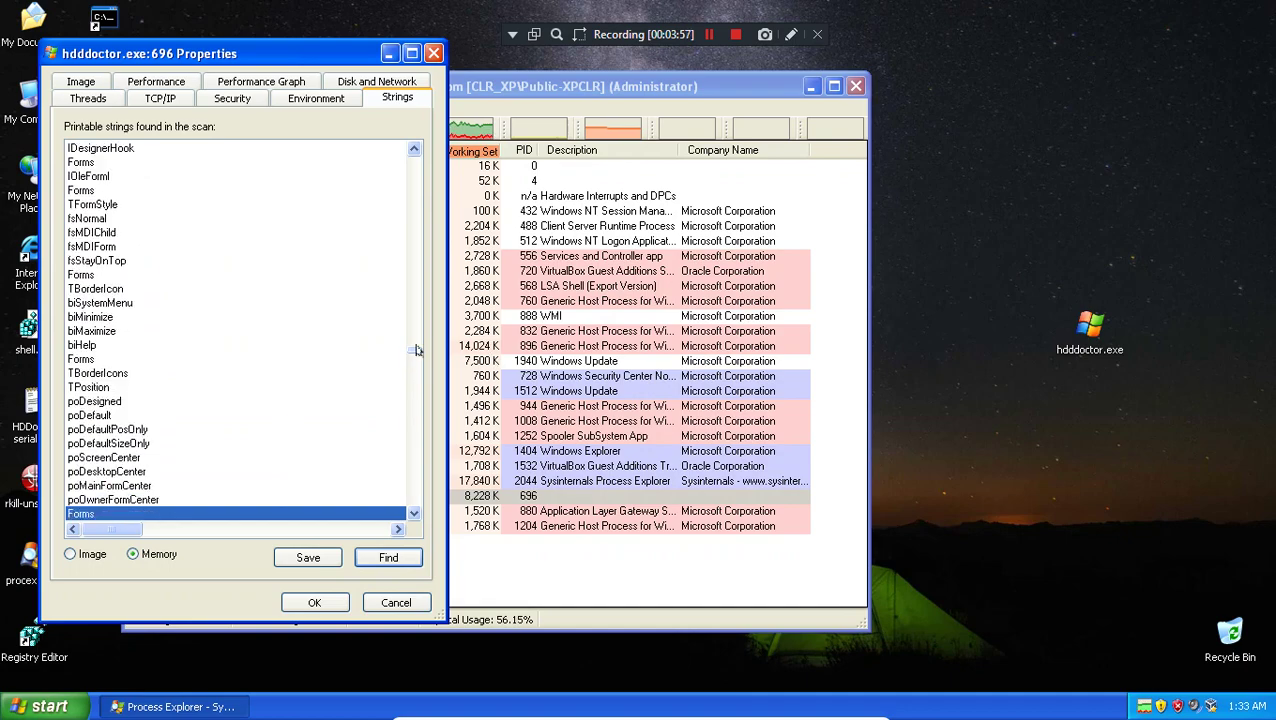
- Examine the hdddoctor.exe memory strings further down the list, past the Forms entries, for its customer message
drag(413, 350, 270, 403)
key(Down)
key(Down)
key(Down)
key(Down)
key(Down)
key(Down)
key(Down)
key(Down)
key(Down)
key(Down)
key(Down)
key(Down)
key(Down)
key(Down)
key(Down)
key(Down)
key(Down)
key(Down)
key(Down)
key(Down)
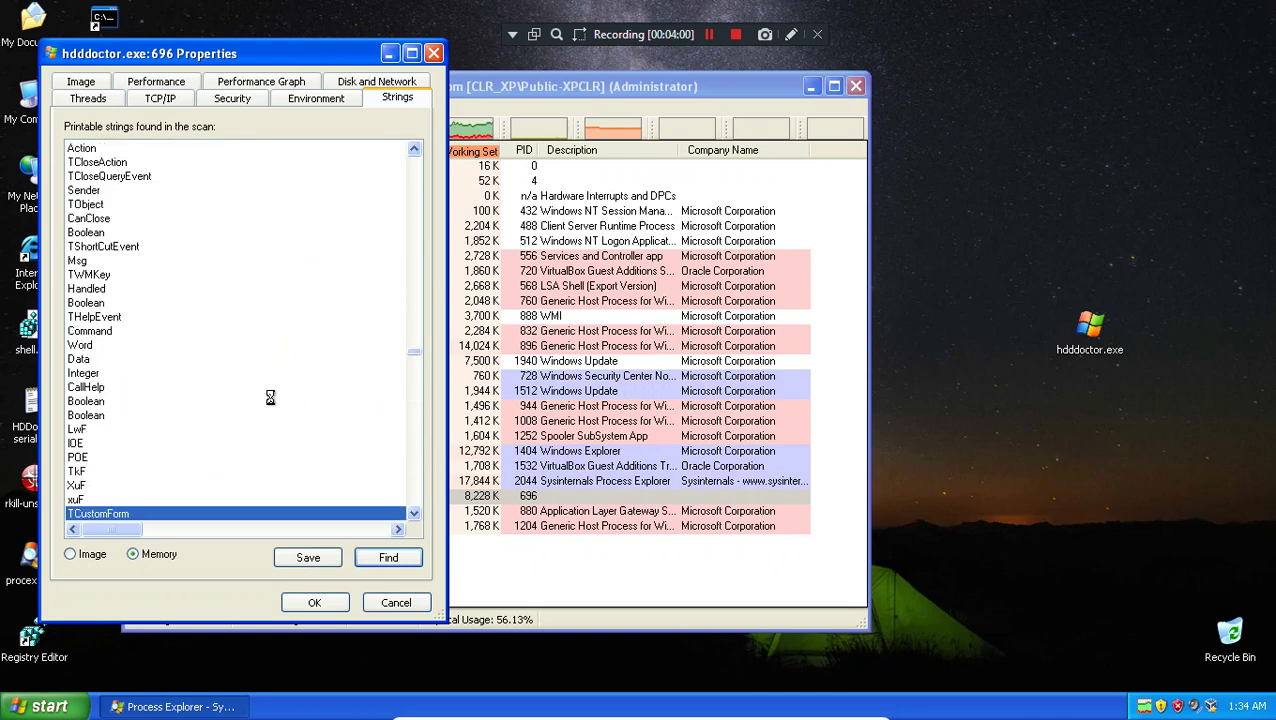
key(Down)
key(Down)
key(Down)
key(Down)
key(Down)
key(Down)
key(Down)
key(Down)
key(Down)
key(Down)
key(Down)
key(Down)
key(Down)
key(Down)
key(Down)
key(Down)
key(Down)
key(Down)
key(Down)
key(Down)
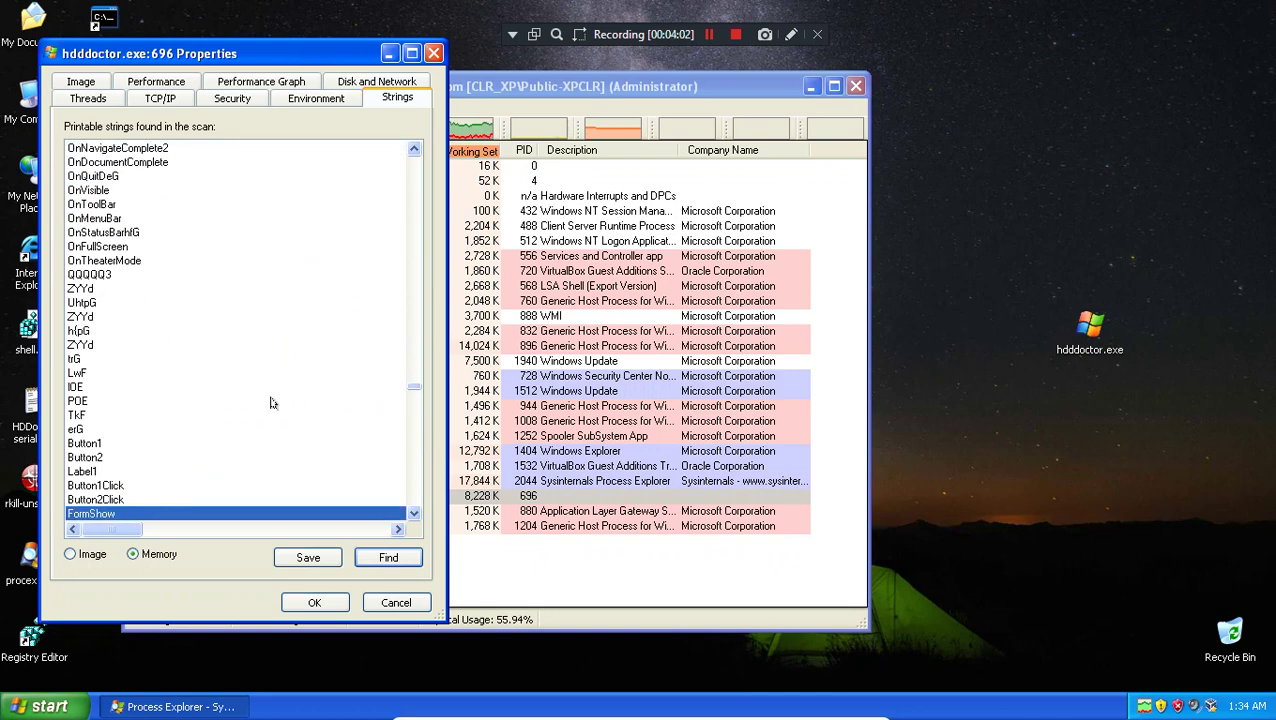
key(Down)
key(Down)
key(Down)
key(Down)
key(Down)
key(Down)
key(Down)
key(Down)
key(Down)
key(Down)
key(Down)
key(Down)
key(Down)
key(Down)
key(Down)
key(Down)
key(Down)
key(Down)
key(Down)
key(Down)
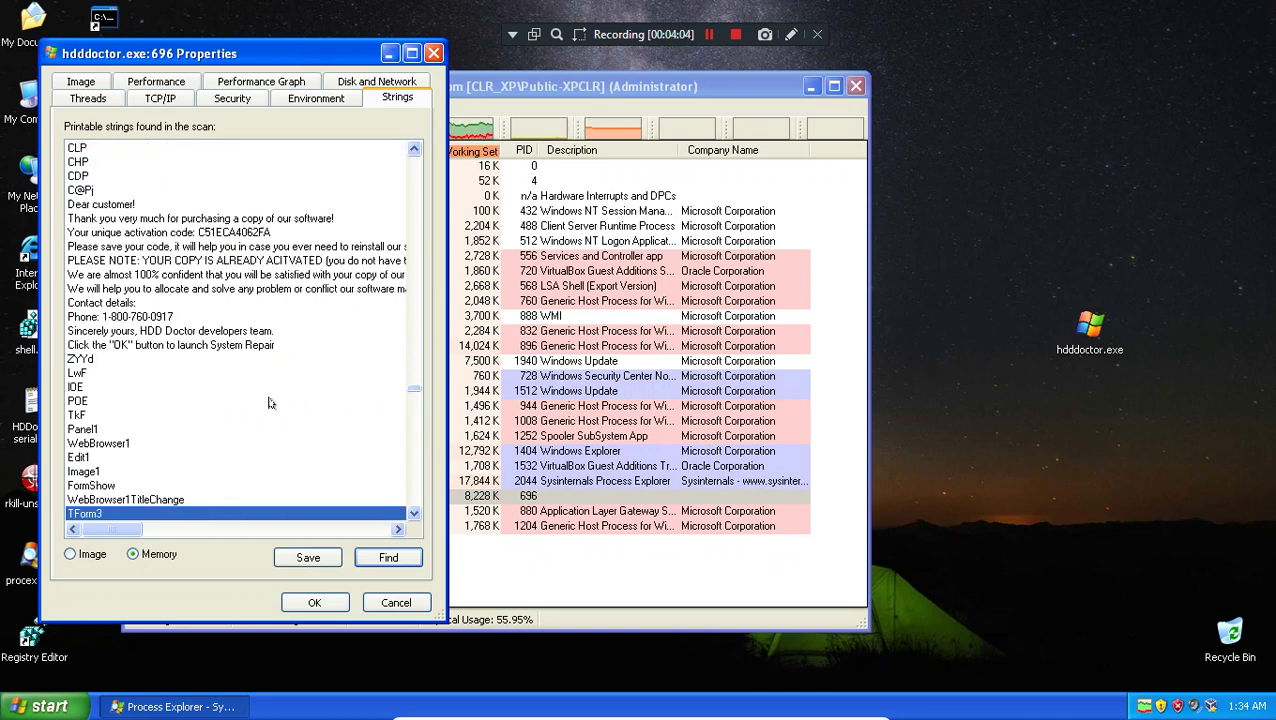
- Examine the memory strings of the purchase thank-you message, from its greeting through the activation code to the System Repair line
click(265, 205)
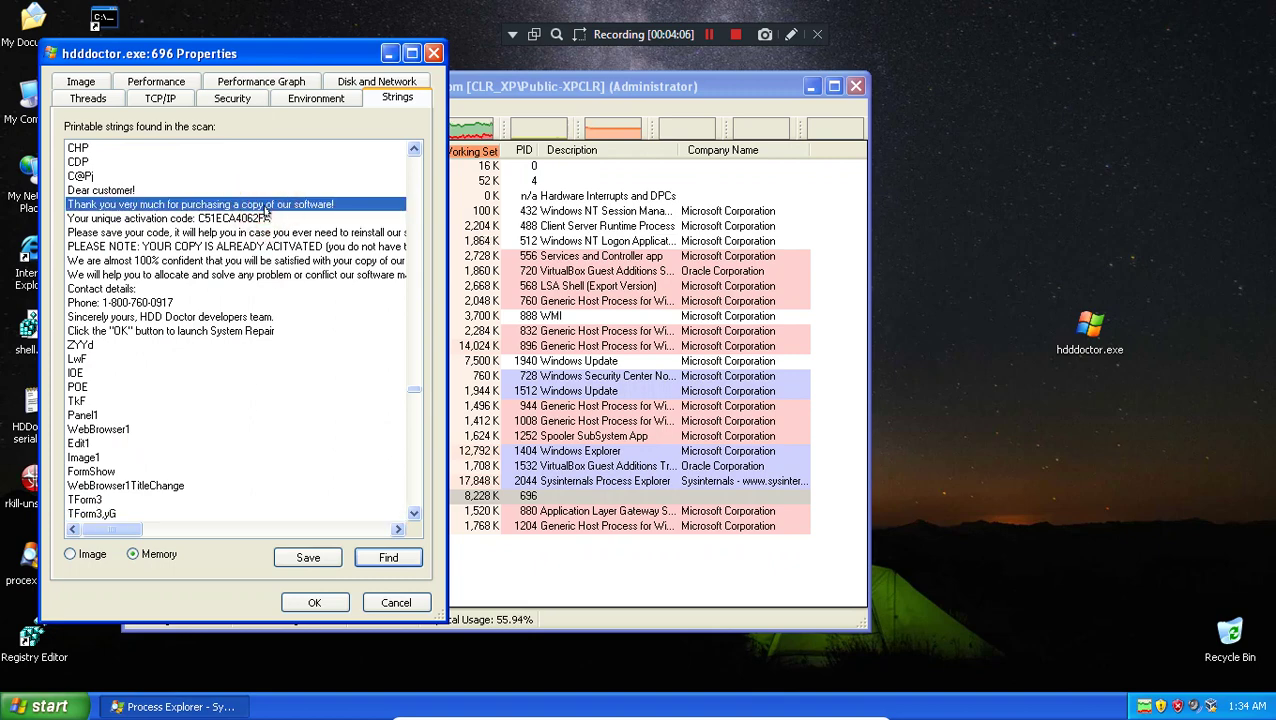
click(270, 330)
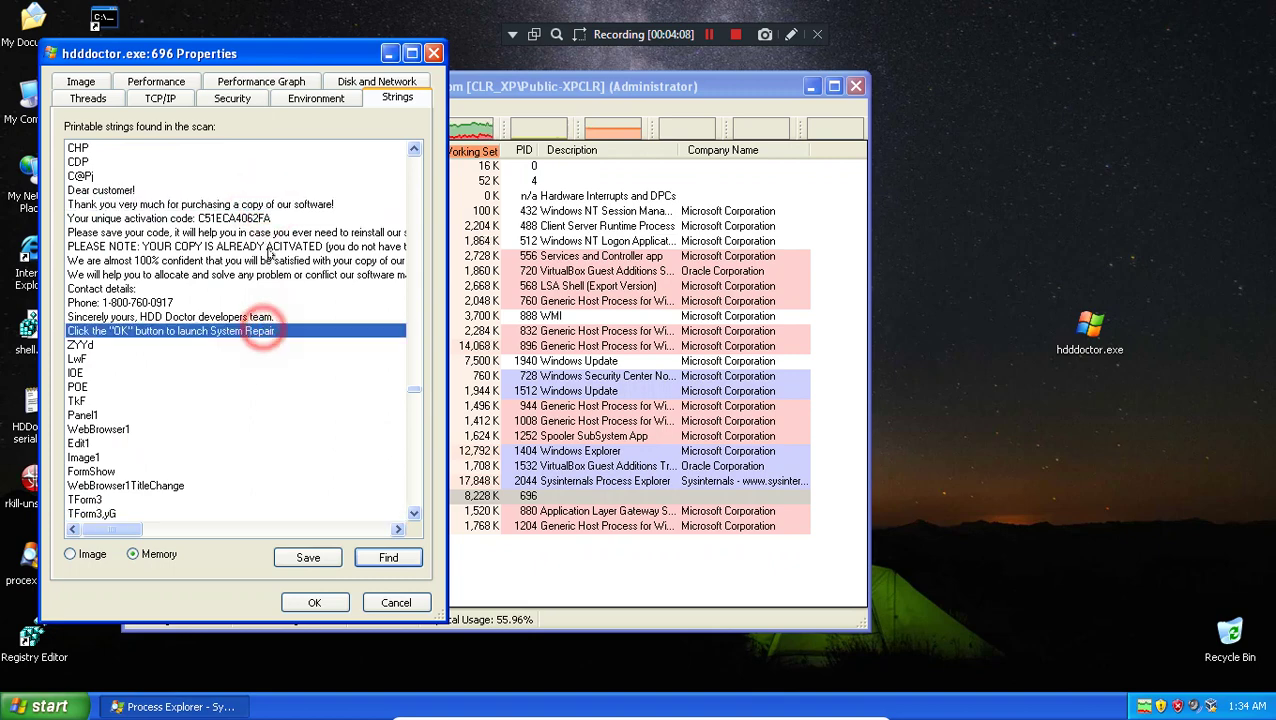
click(255, 232)
click(244, 204)
click(246, 218)
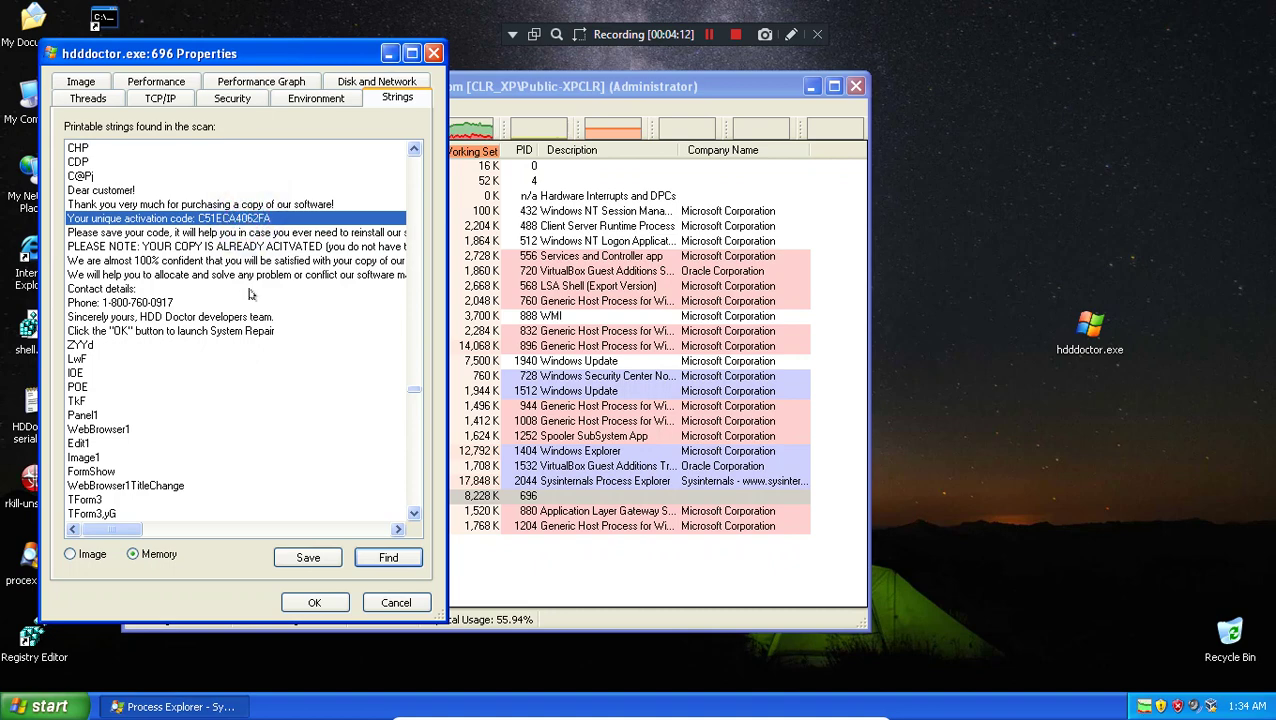
scroll(252, 294, up, 2)
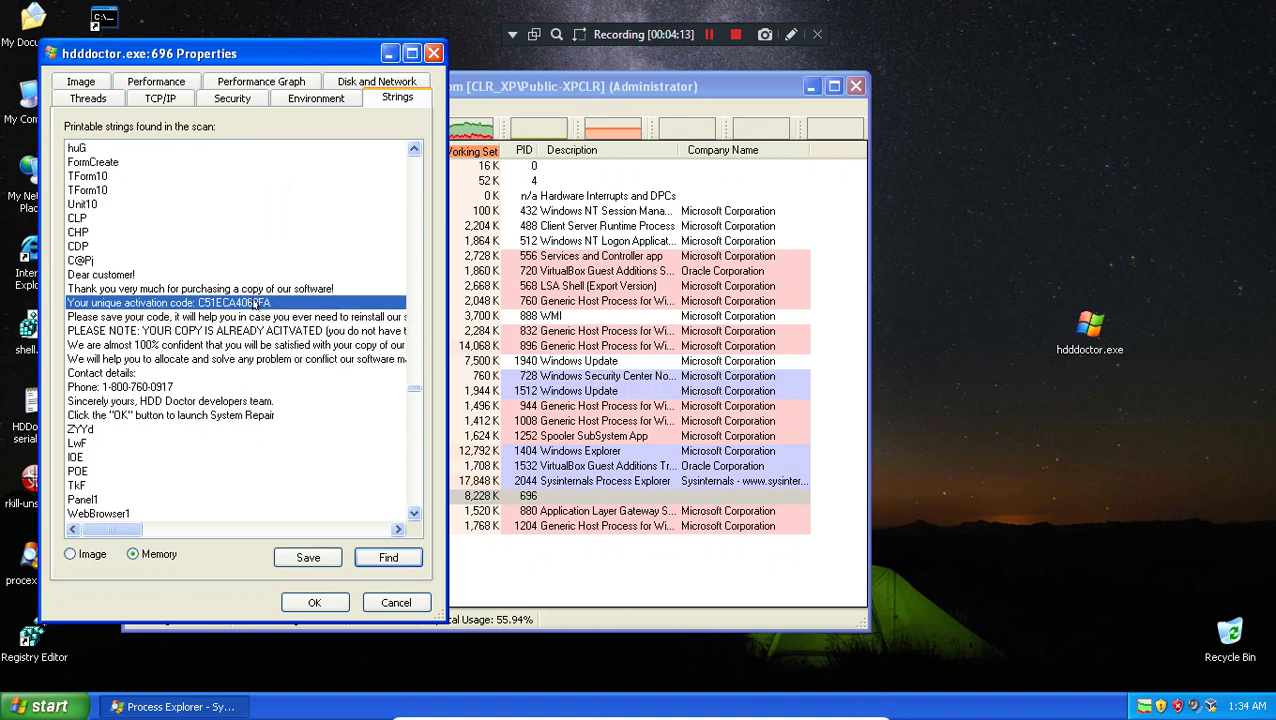
- Close the hdddoctor.exe properties and kill its process, leaving Process Explorer
click(71, 556)
click(405, 601)
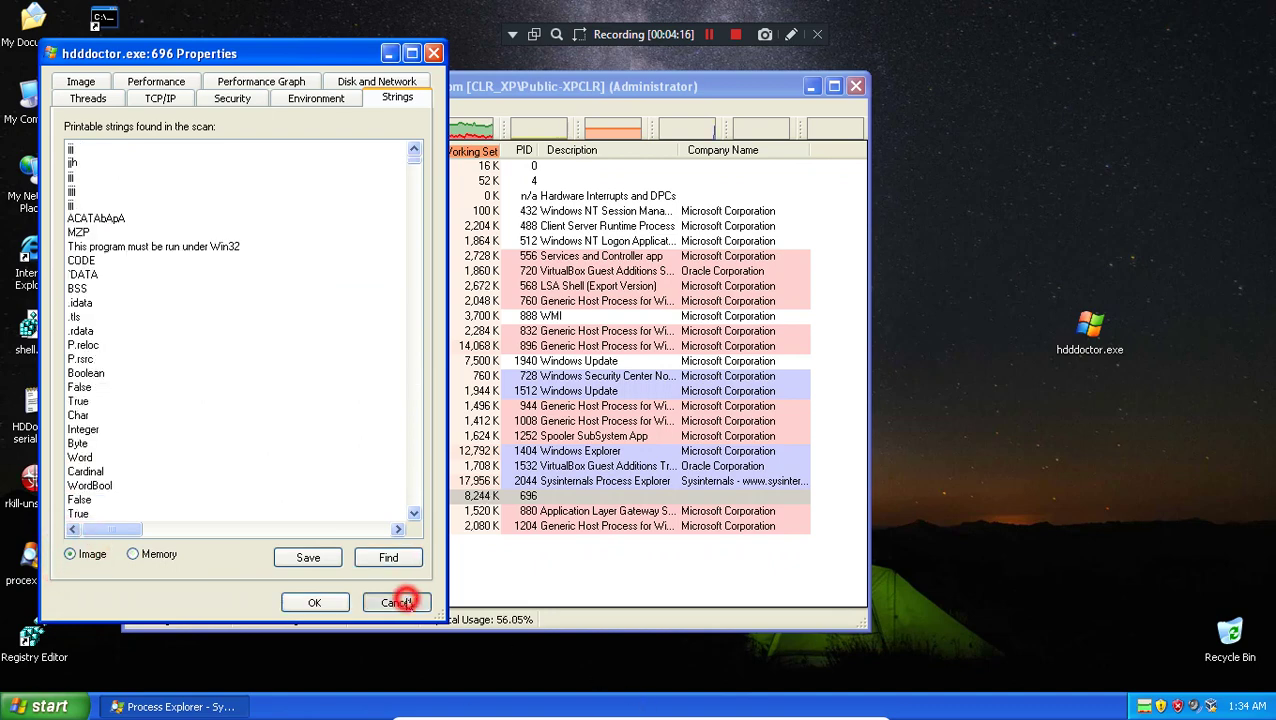
right_click(272, 498)
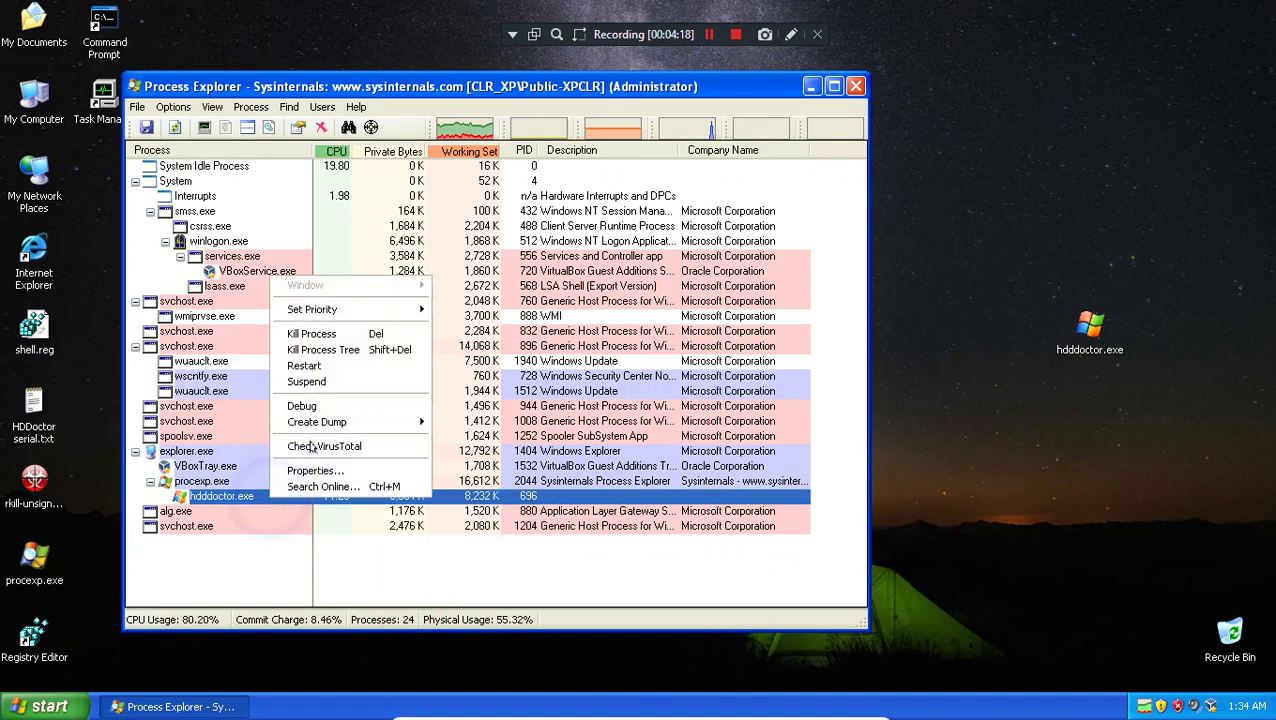
click(300, 333)
click(604, 408)
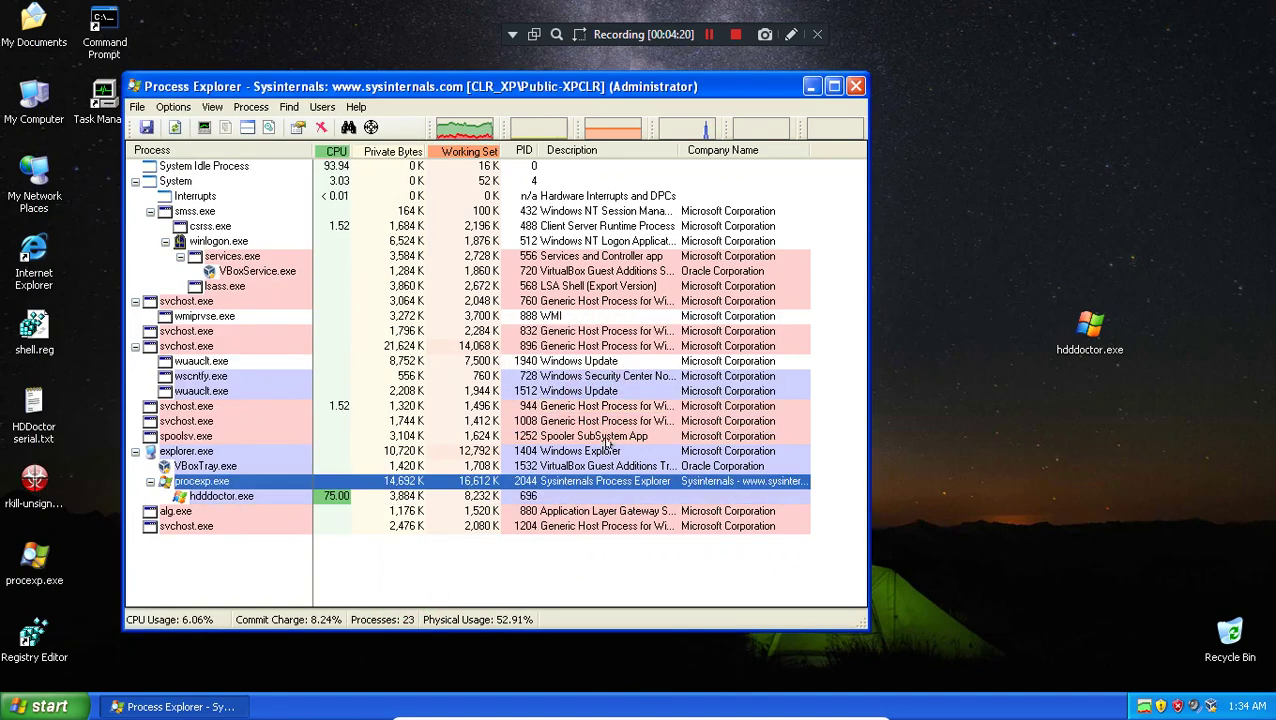
click(855, 88)
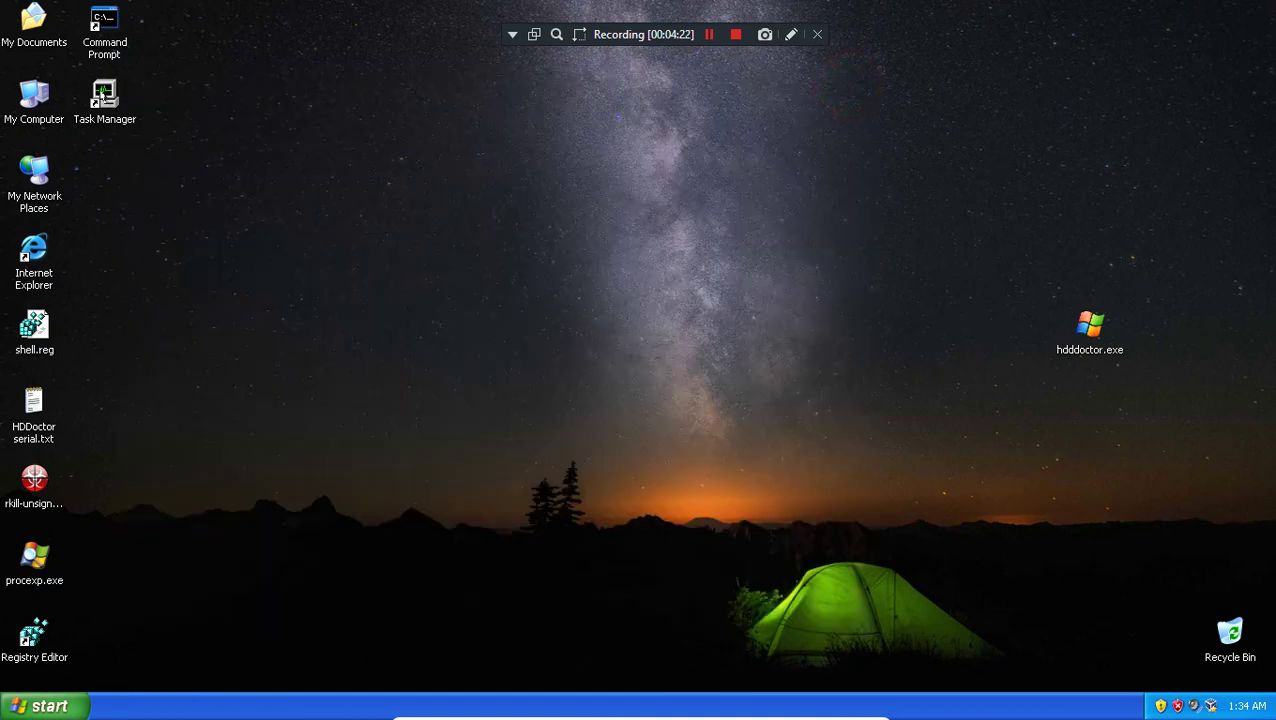
- Run hdddoctor.exe from the desktop and close the My Documents window
click(708, 34)
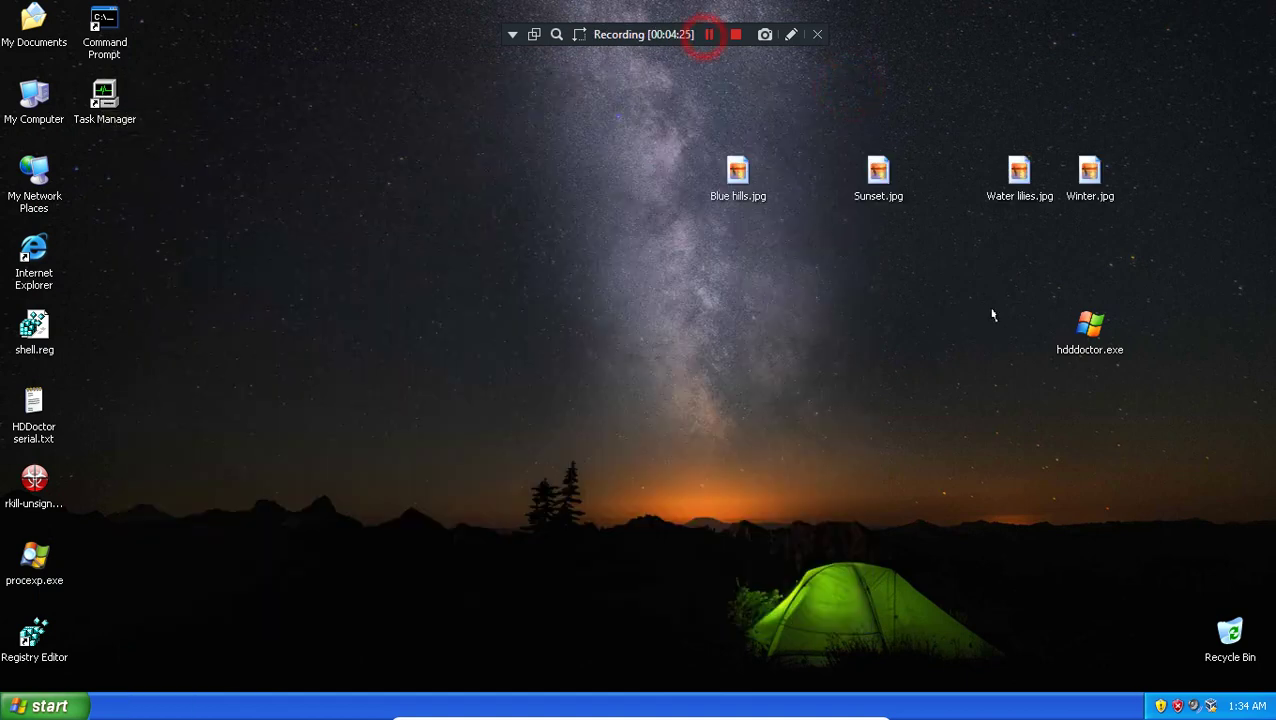
double_click(1090, 318)
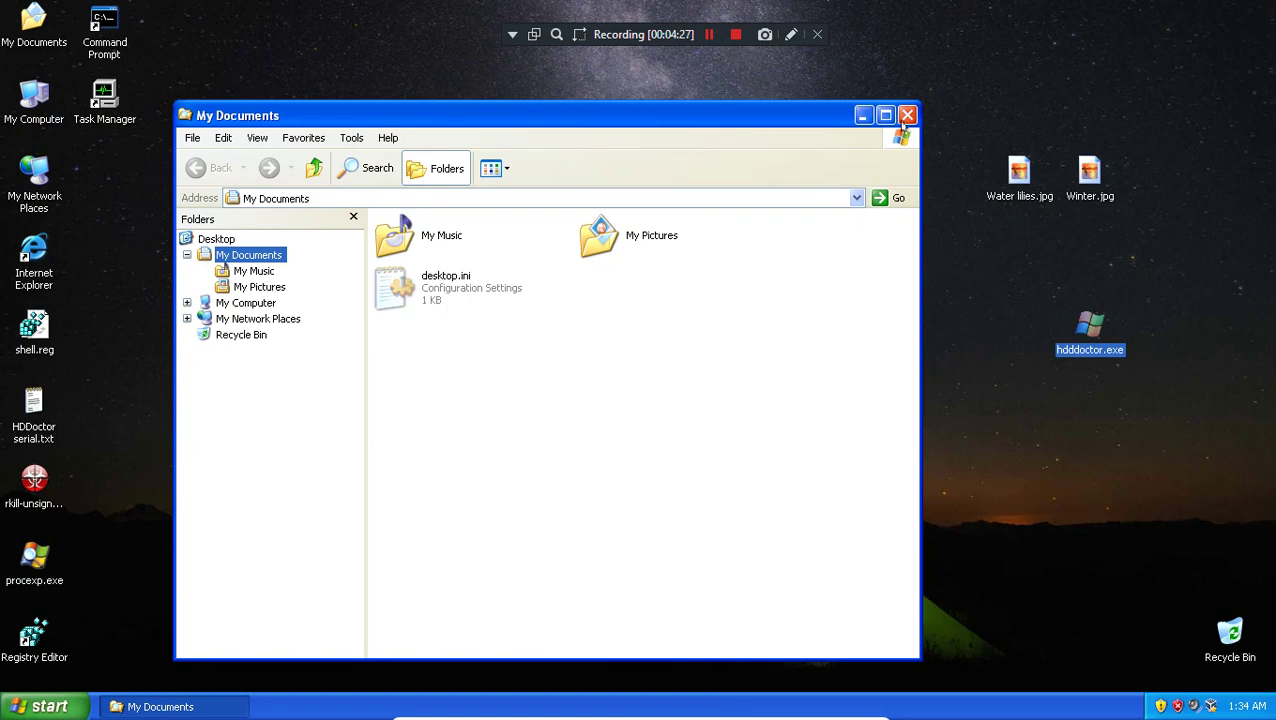
click(907, 115)
- Delete the Registry Editor, Command Prompt and Task Manager desktop shortcuts and empty the Recycle Bin
click(34, 630)
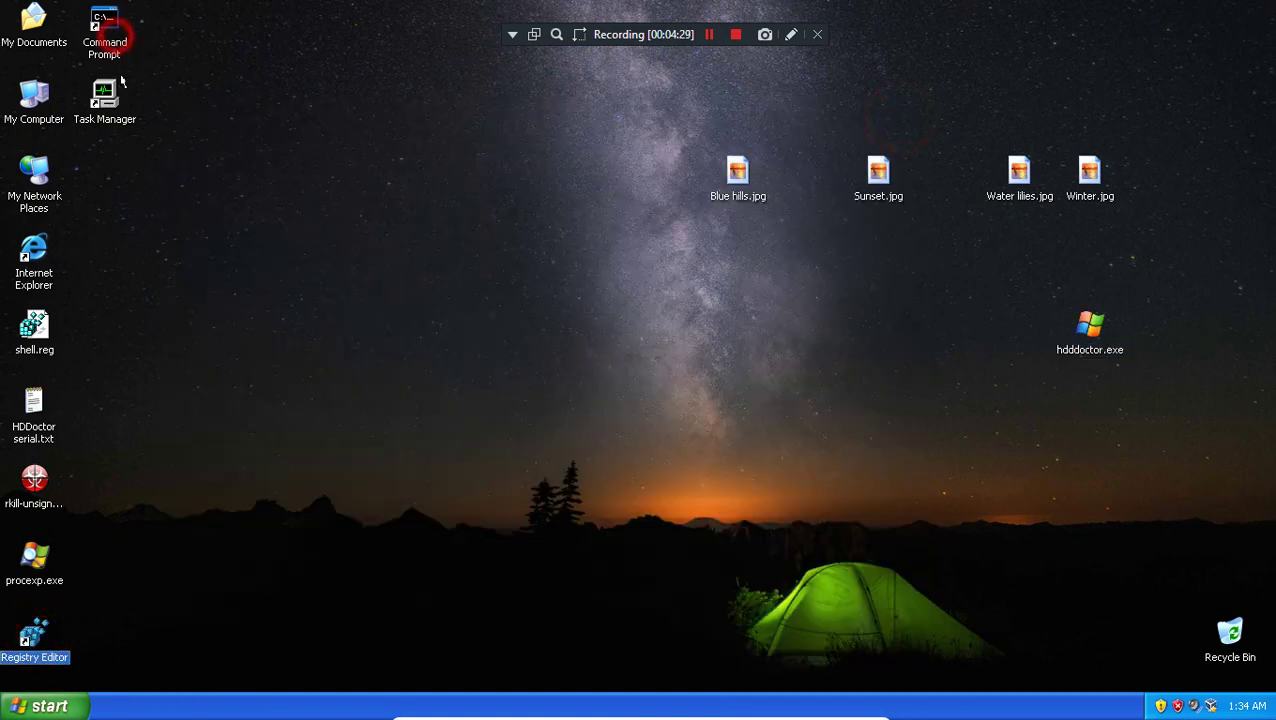
ctrl+click(104, 32)
ctrl+click(104, 96)
drag(104, 96, 1228, 648)
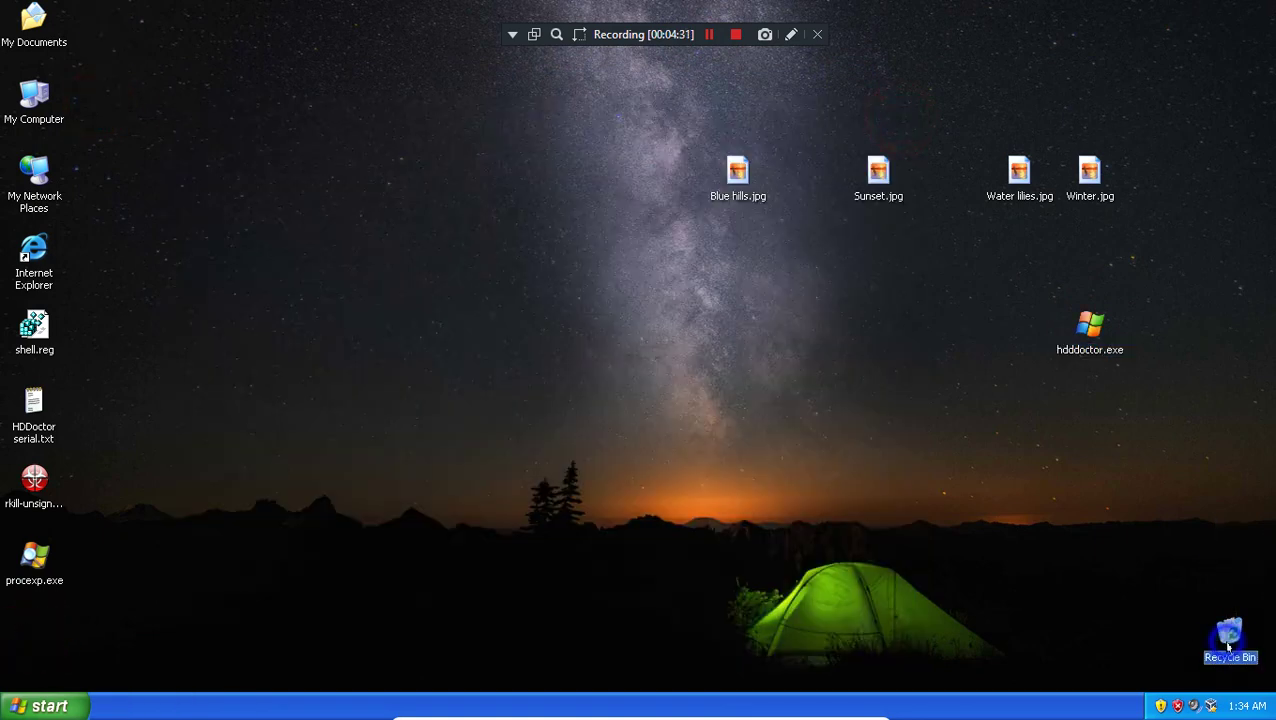
right_click(1228, 648)
click(1165, 582)
click(686, 388)
- Move HDDoctor serial.txt from the desktop into My Documents
click(28, 402)
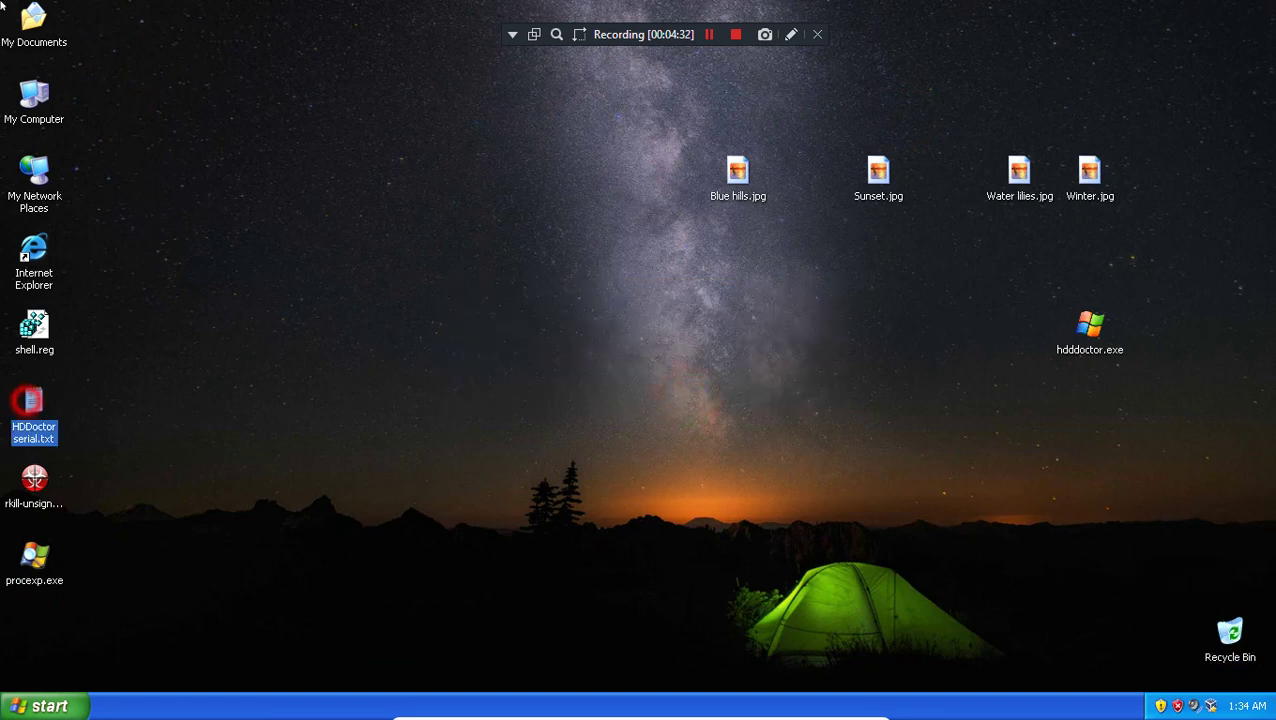
drag(2, 5, 32, 26)
click(1093, 345)
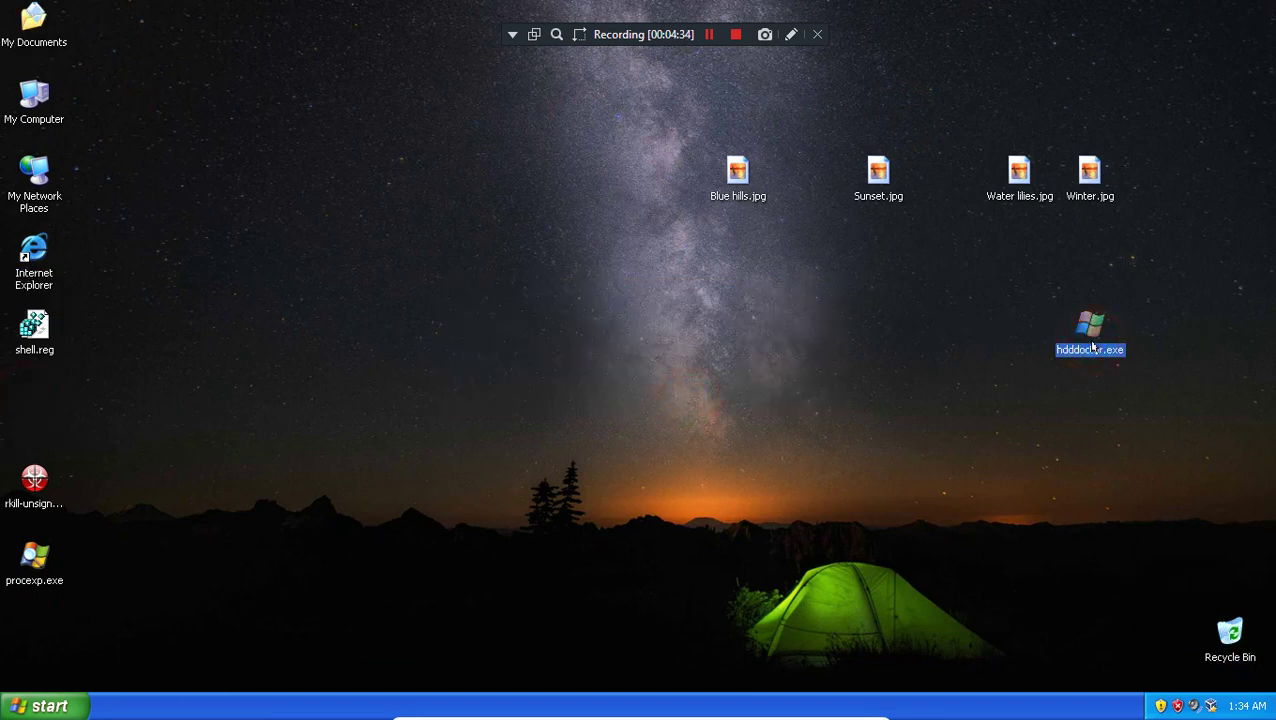
click(536, 340)
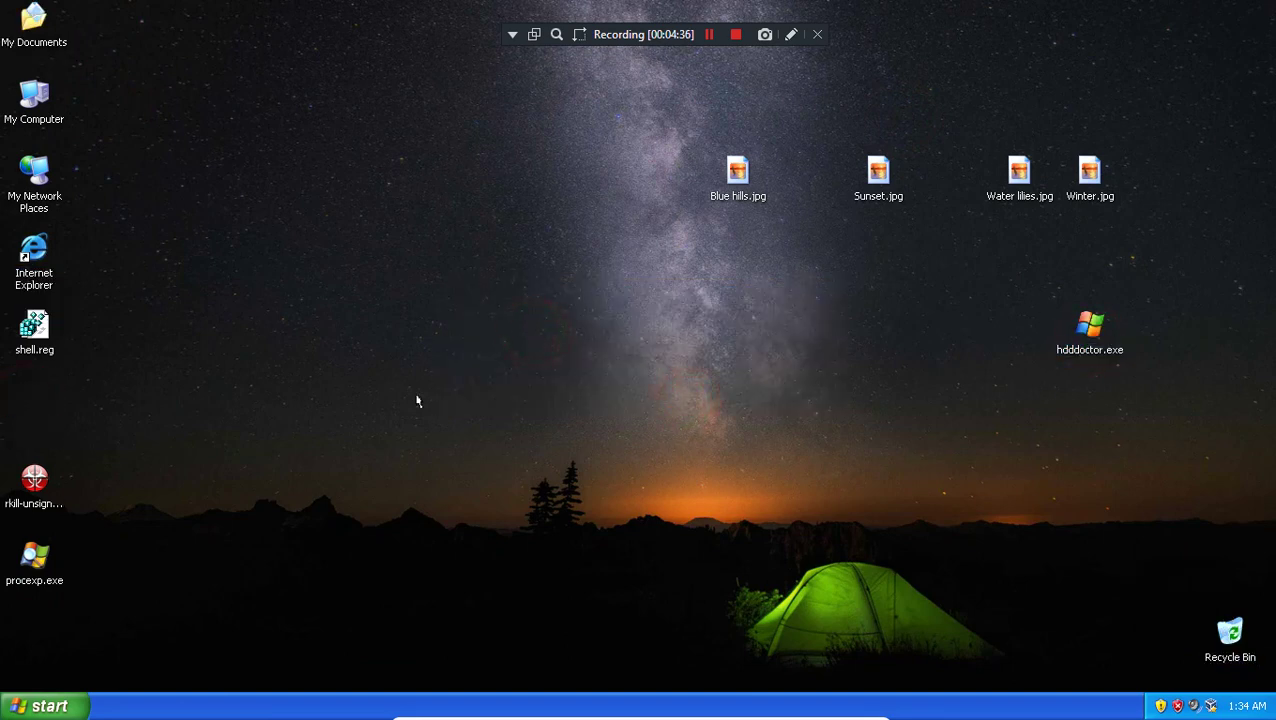
- Kill the hdddoctor.exe process in Process Explorer and close the program
click(35, 555)
click(156, 621)
click(205, 481)
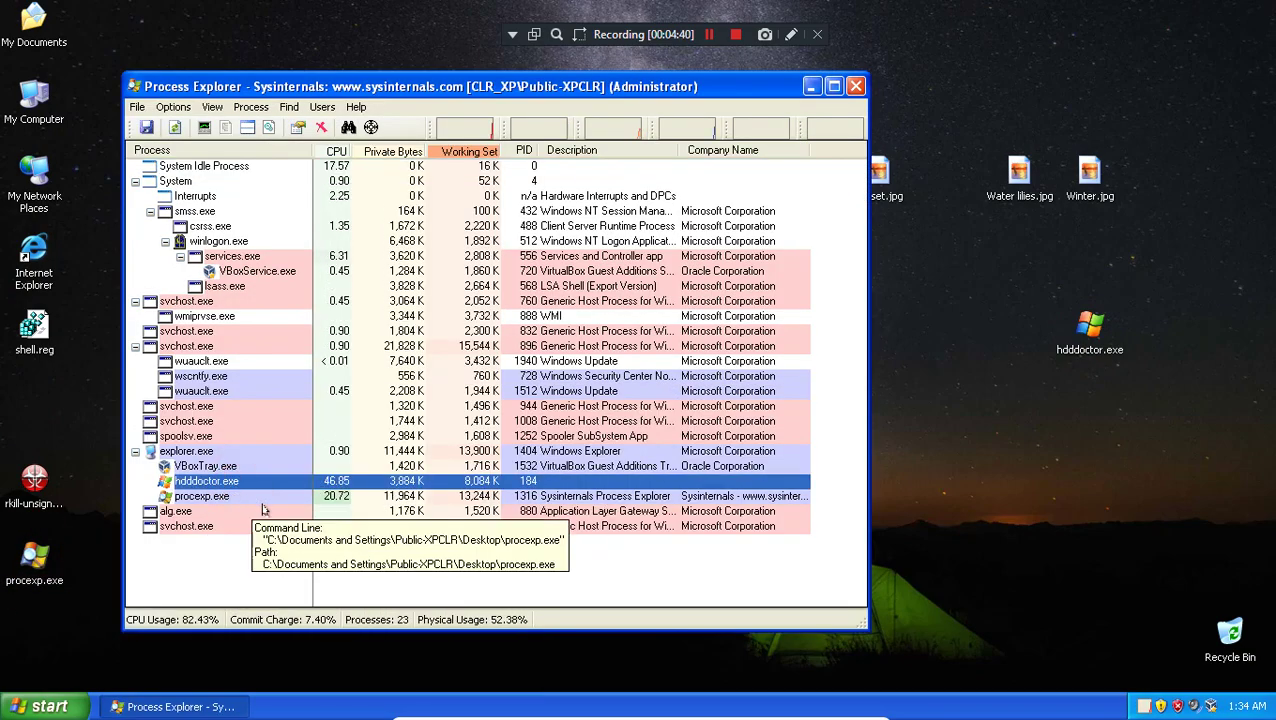
key(Delete)
click(652, 407)
click(855, 86)
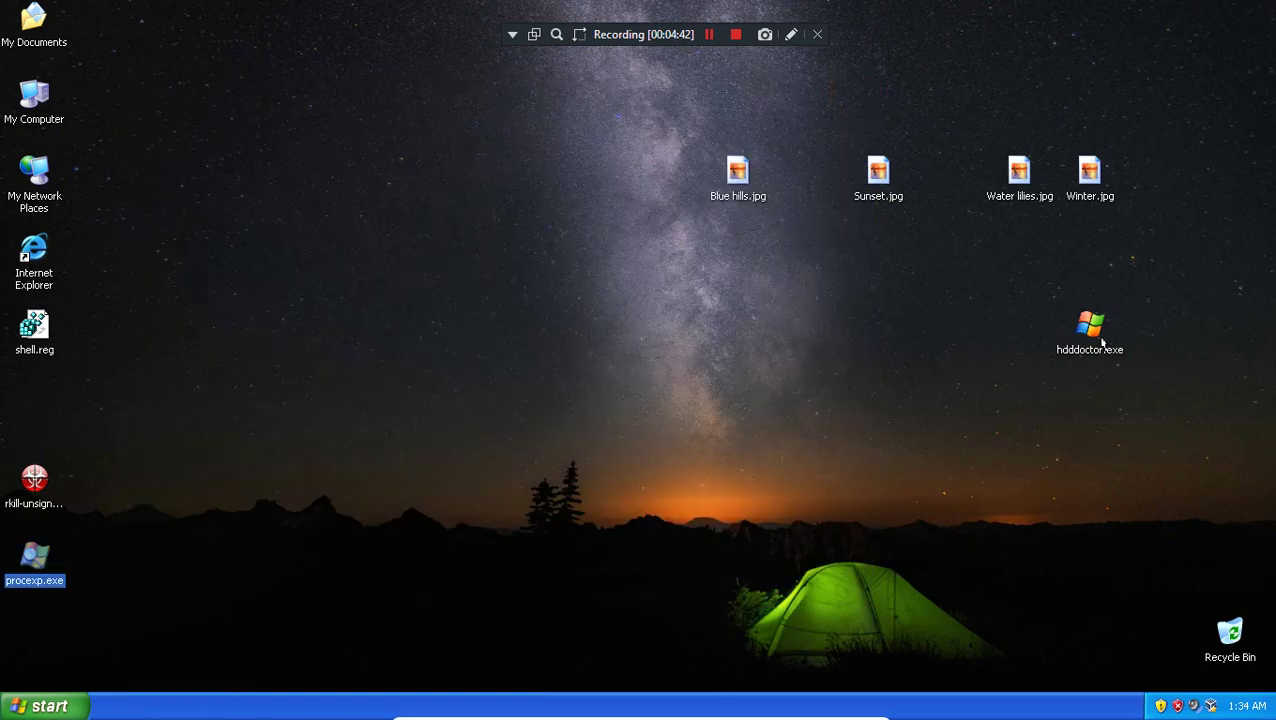
- Open a file browser window on My Documents to check its contents
click(1102, 343)
key(super+e)
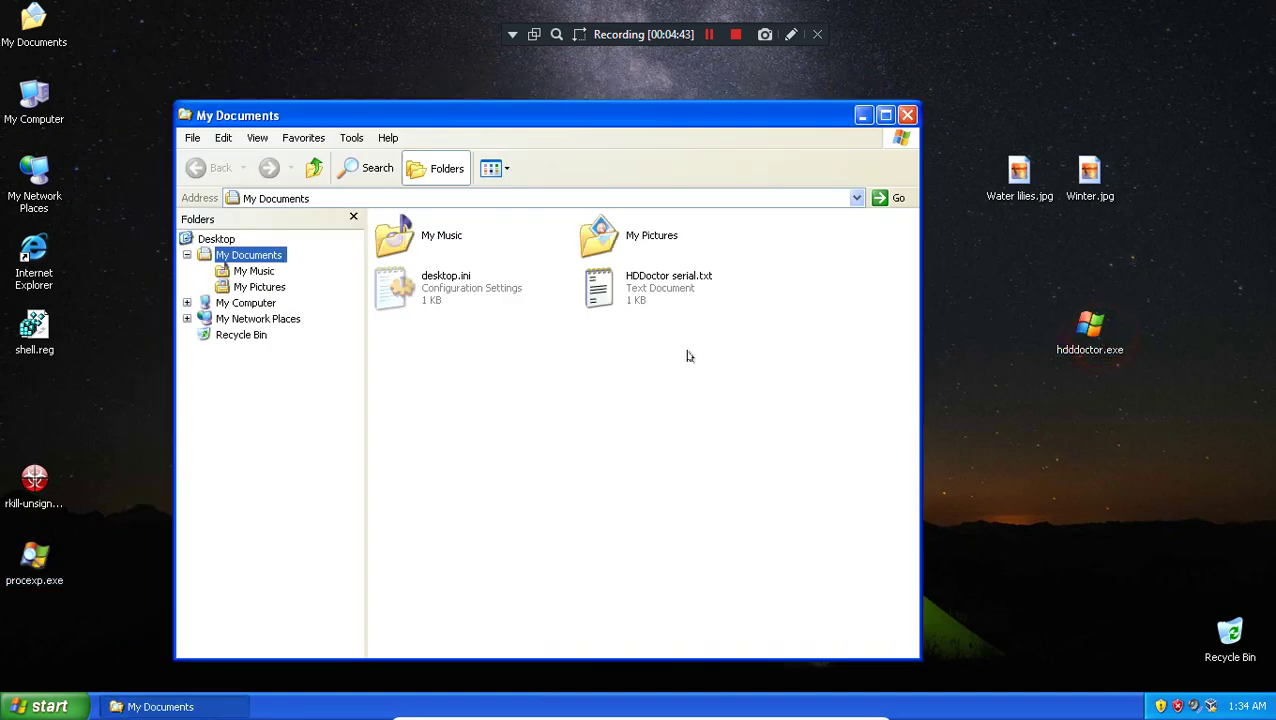
click(708, 34)
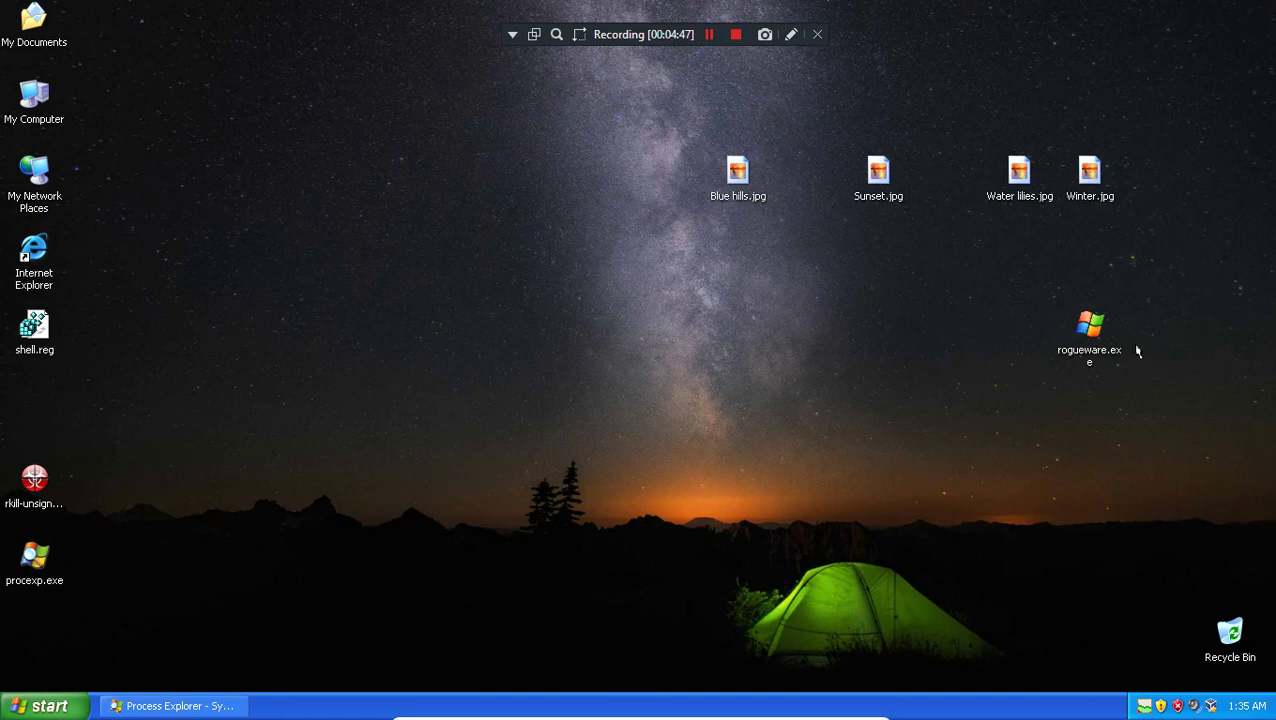
- Check the hdddoctor.exe process in Process Explorer and run rogueware.exe from the desktop
click(1116, 339)
click(770, 342)
double_click(34, 558)
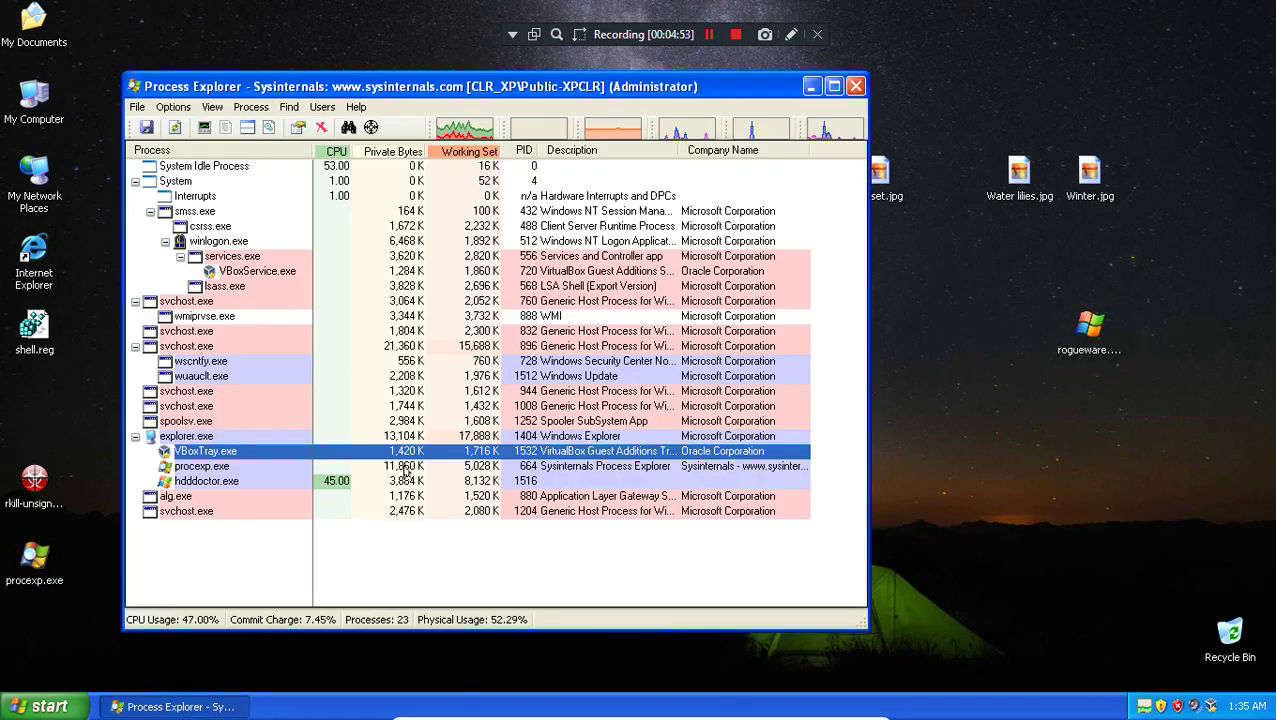
click(263, 485)
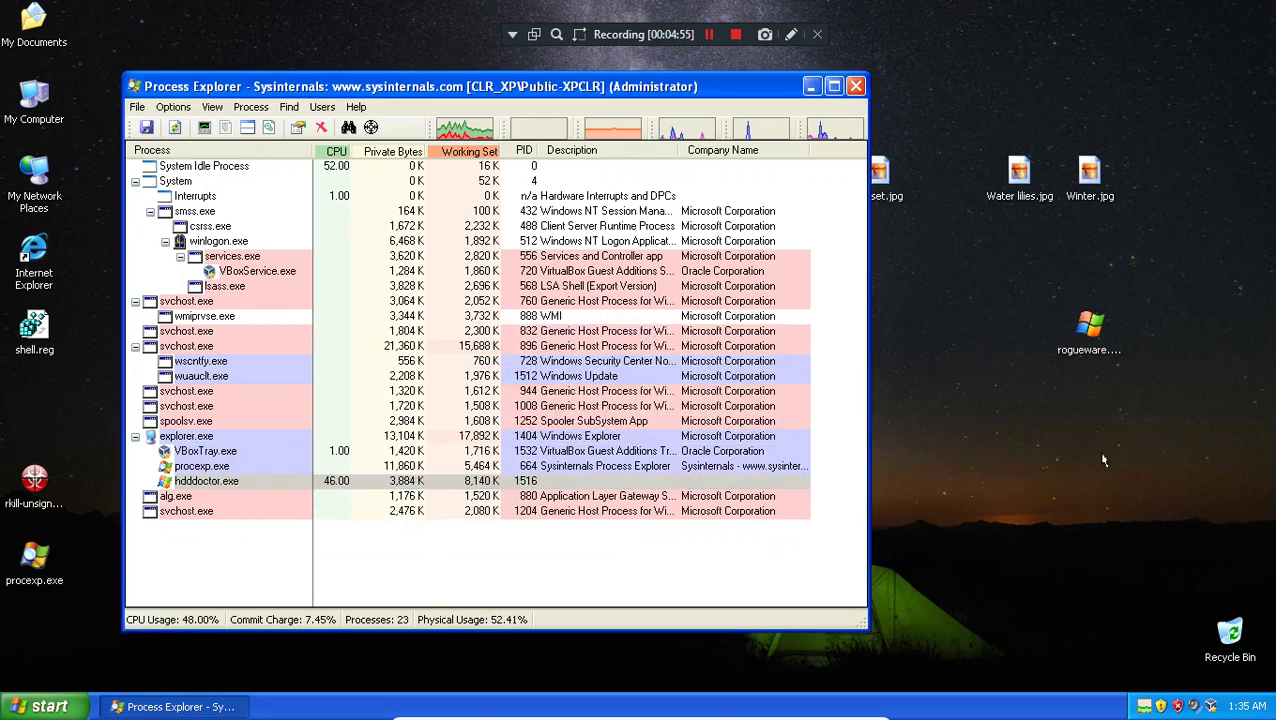
key(Up)
double_click(1100, 345)
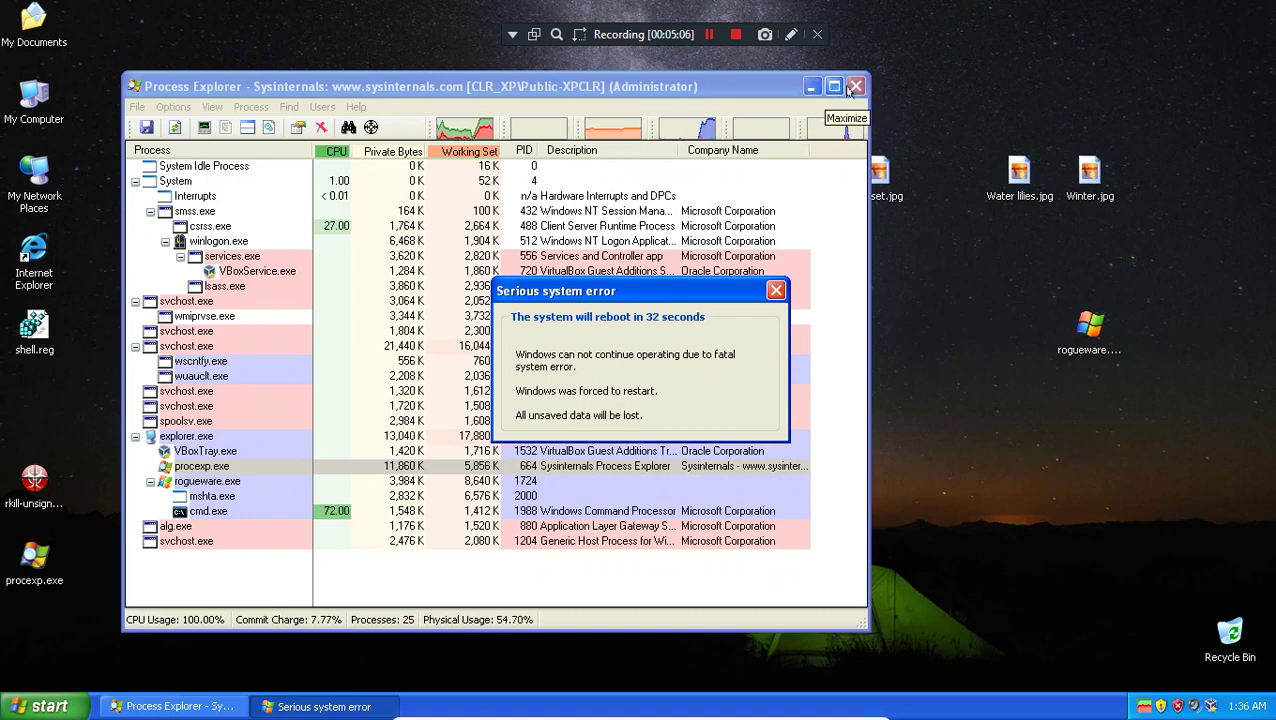
- Close Process Explorer and check the My Documents folder with the Serious system error dialog moved aside
click(855, 86)
double_click(34, 20)
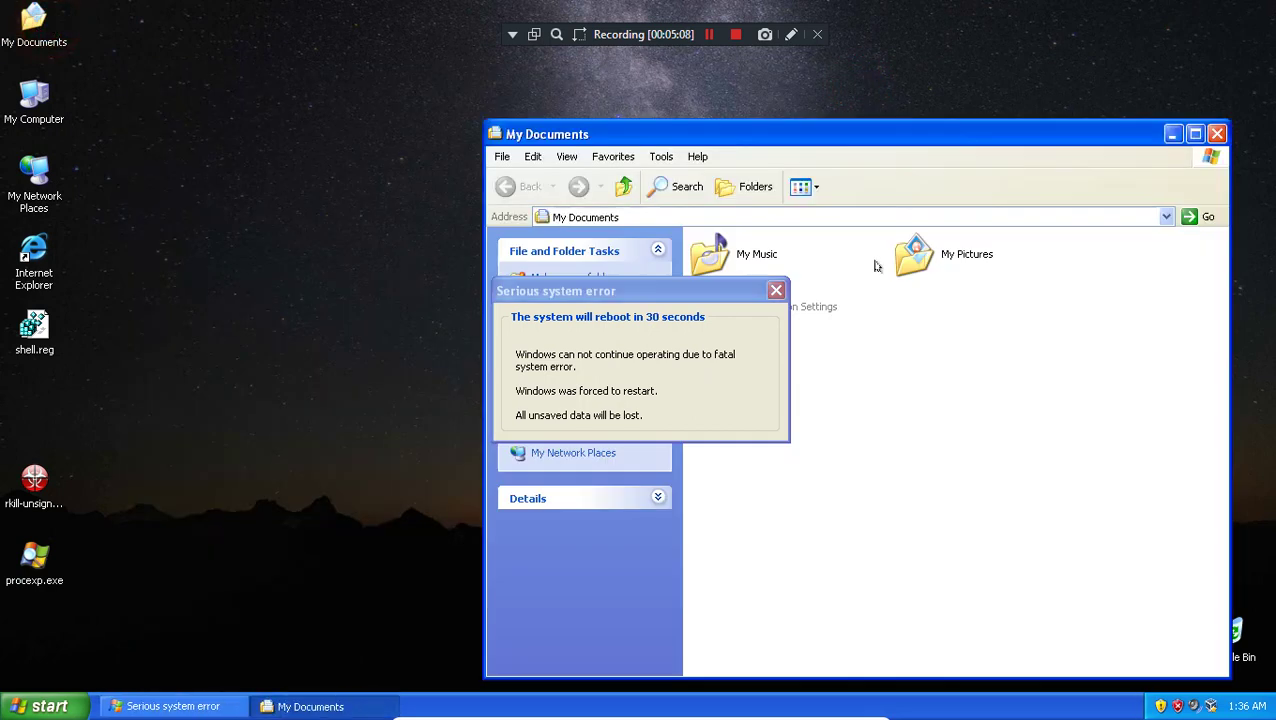
drag(656, 296, 408, 265)
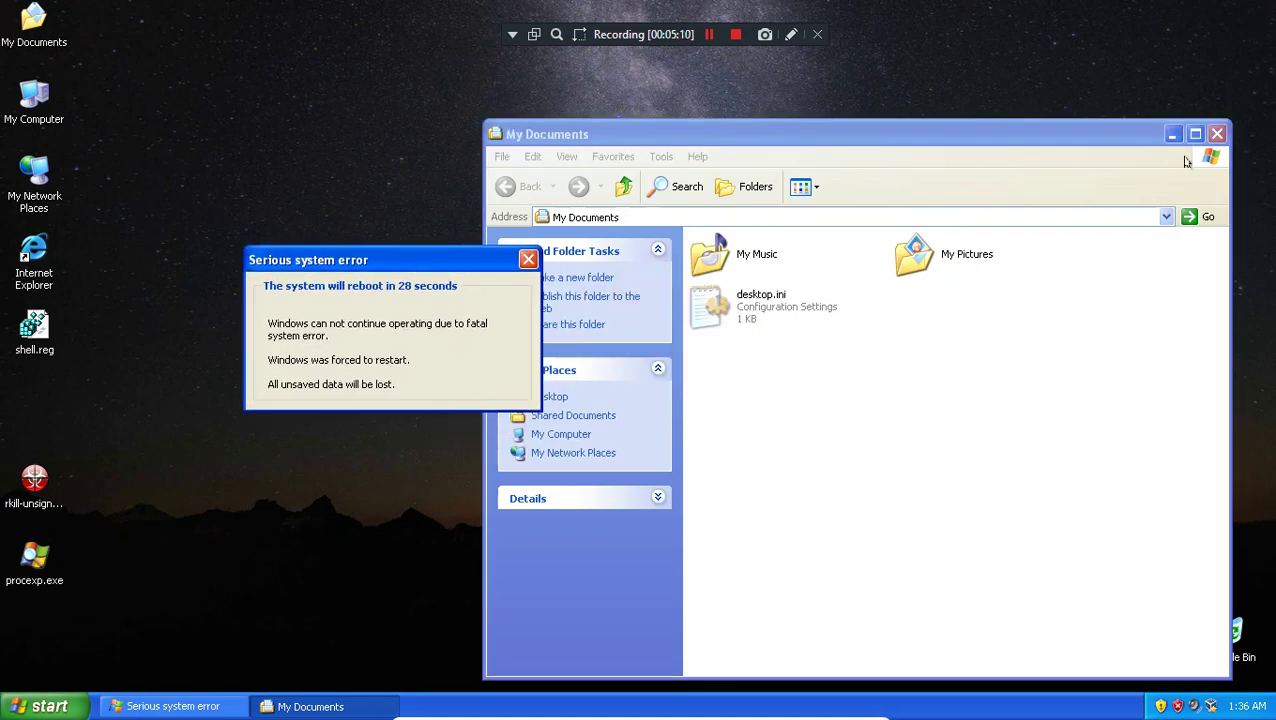
click(1217, 133)
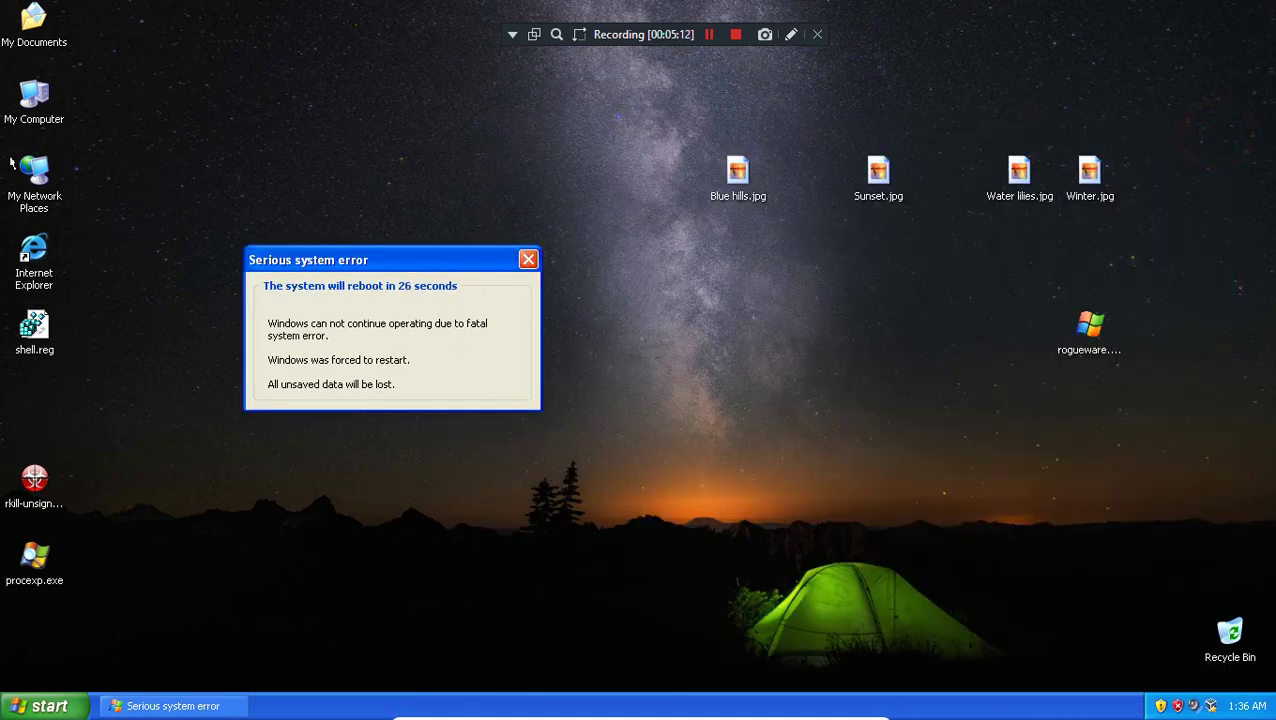
- Move HDDoctor serial.txt from Local Disk (C:) to the desktop, placing it below shell.reg
double_click(34, 100)
click(342, 259)
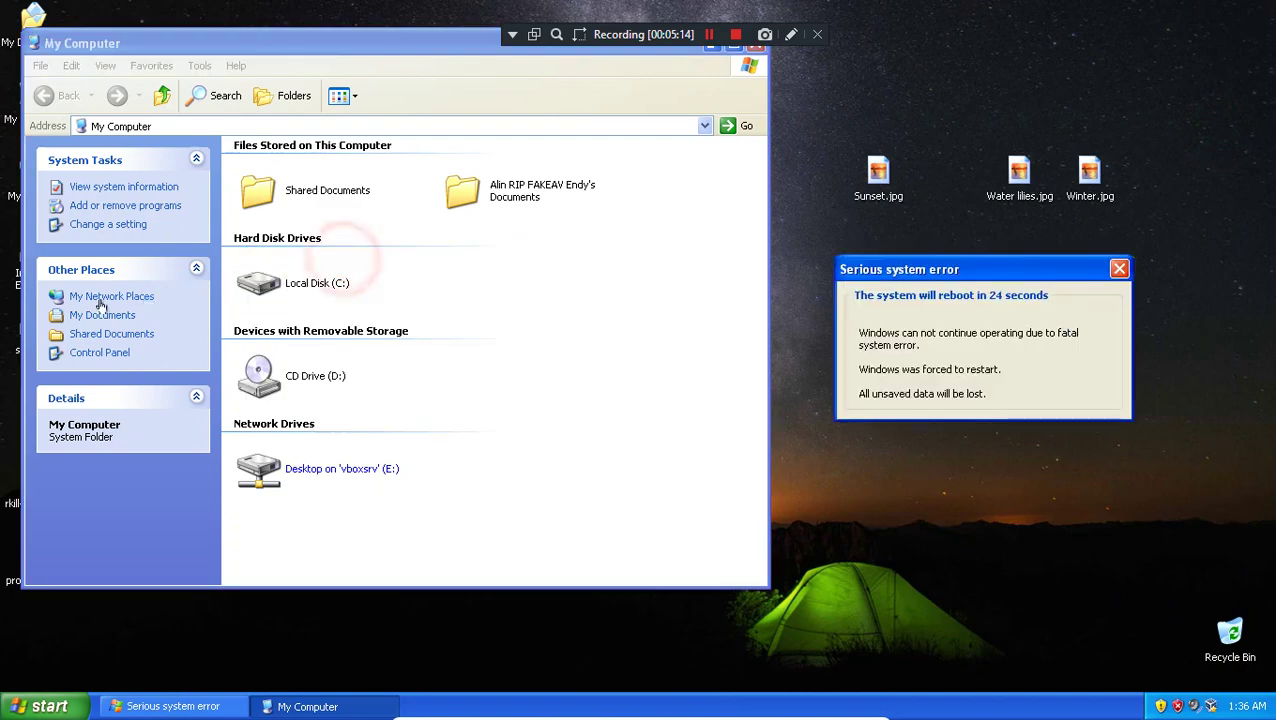
double_click(325, 283)
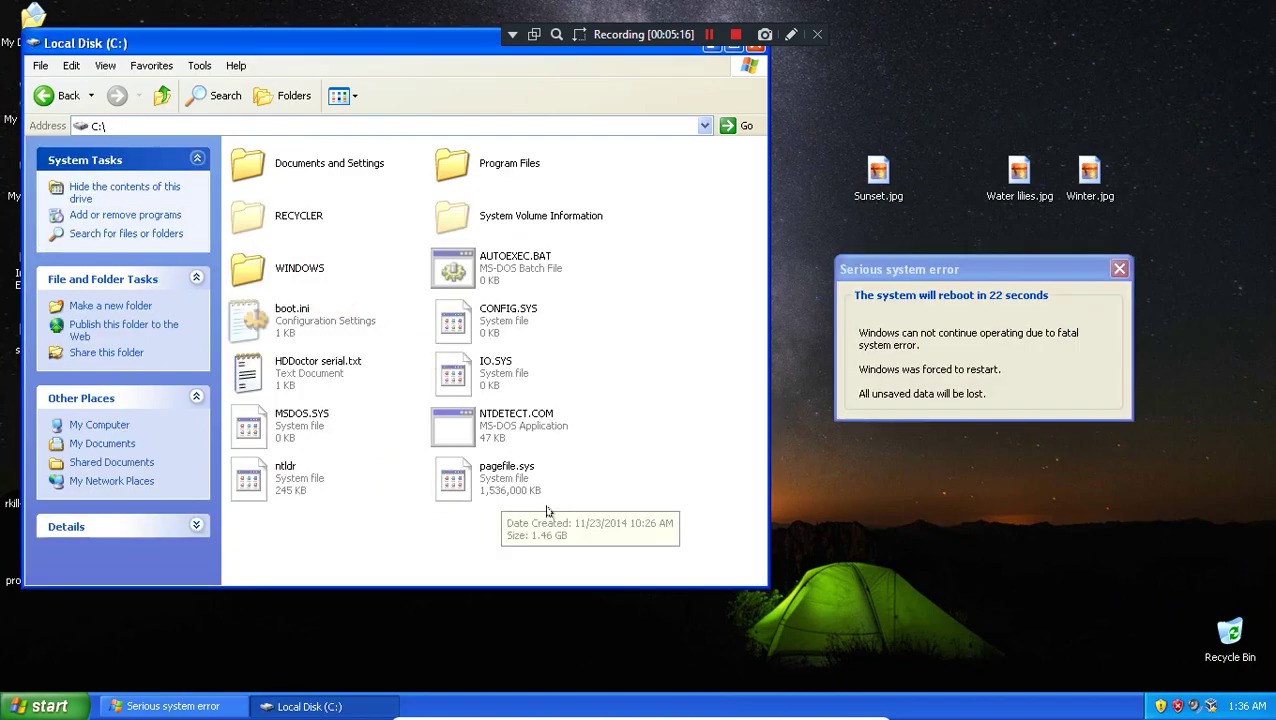
drag(296, 367, 806, 258)
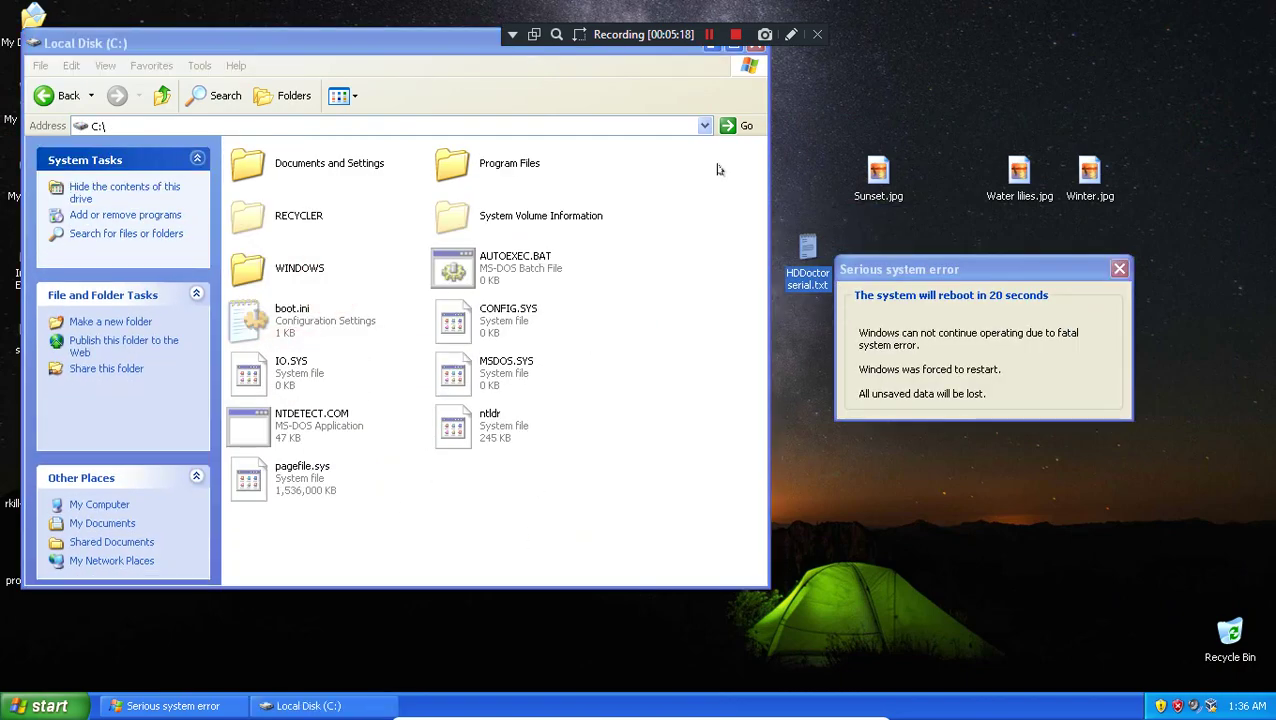
drag(313, 46, 337, 130)
click(778, 127)
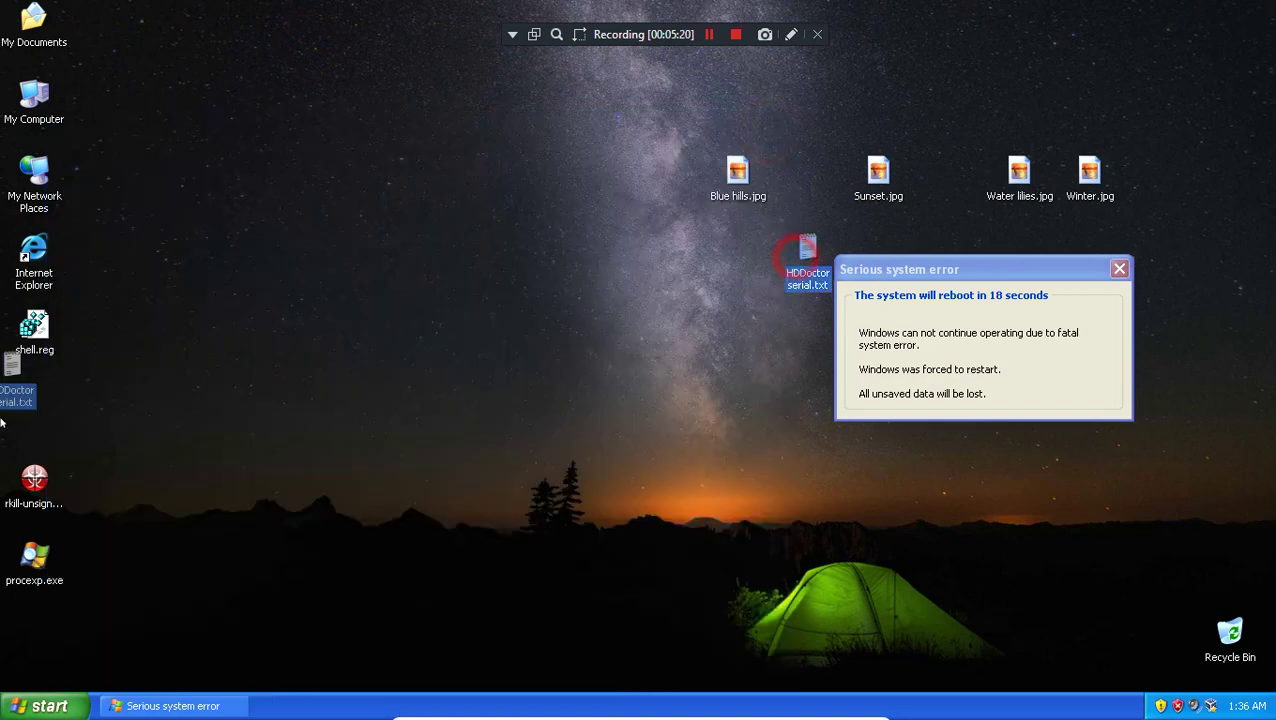
drag(810, 256, 30, 410)
- Move the Serious system error dialog aside and reposition rogueware.exe and the four JPG pictures on the desktop
click(292, 348)
click(905, 268)
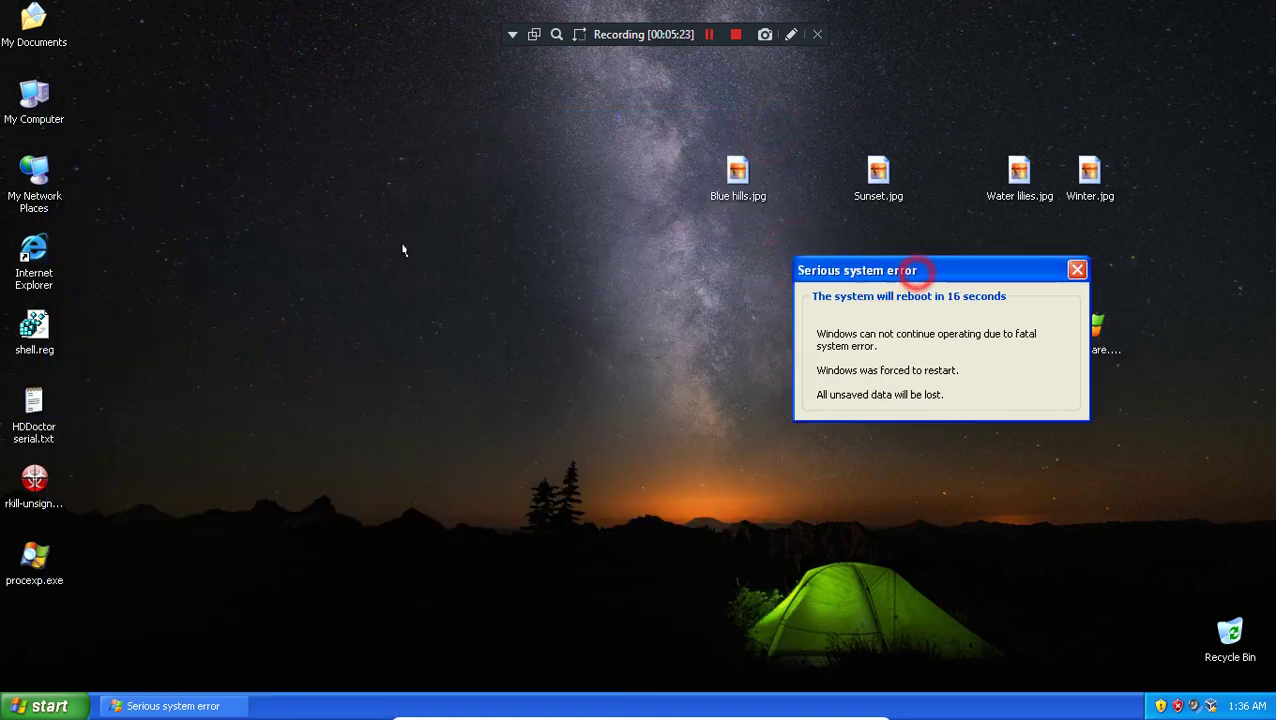
drag(1076, 333, 1146, 258)
click(726, 450)
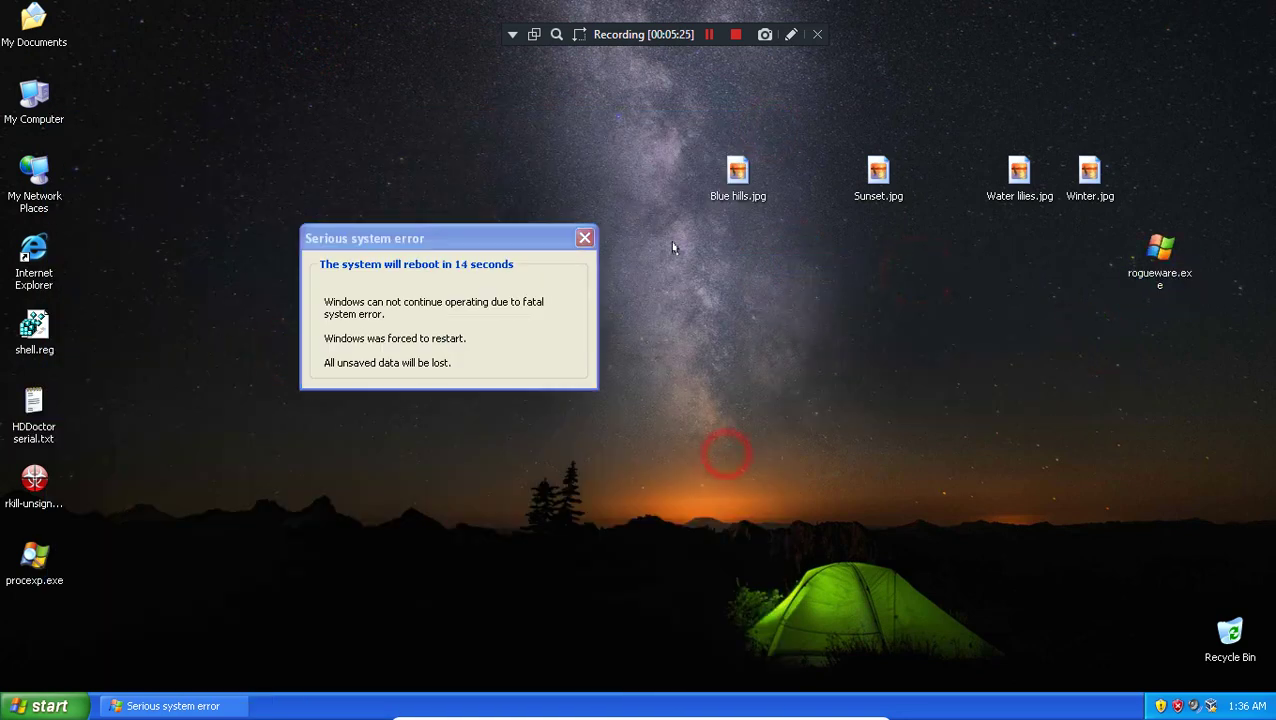
drag(640, 128, 1175, 105)
click(780, 473)
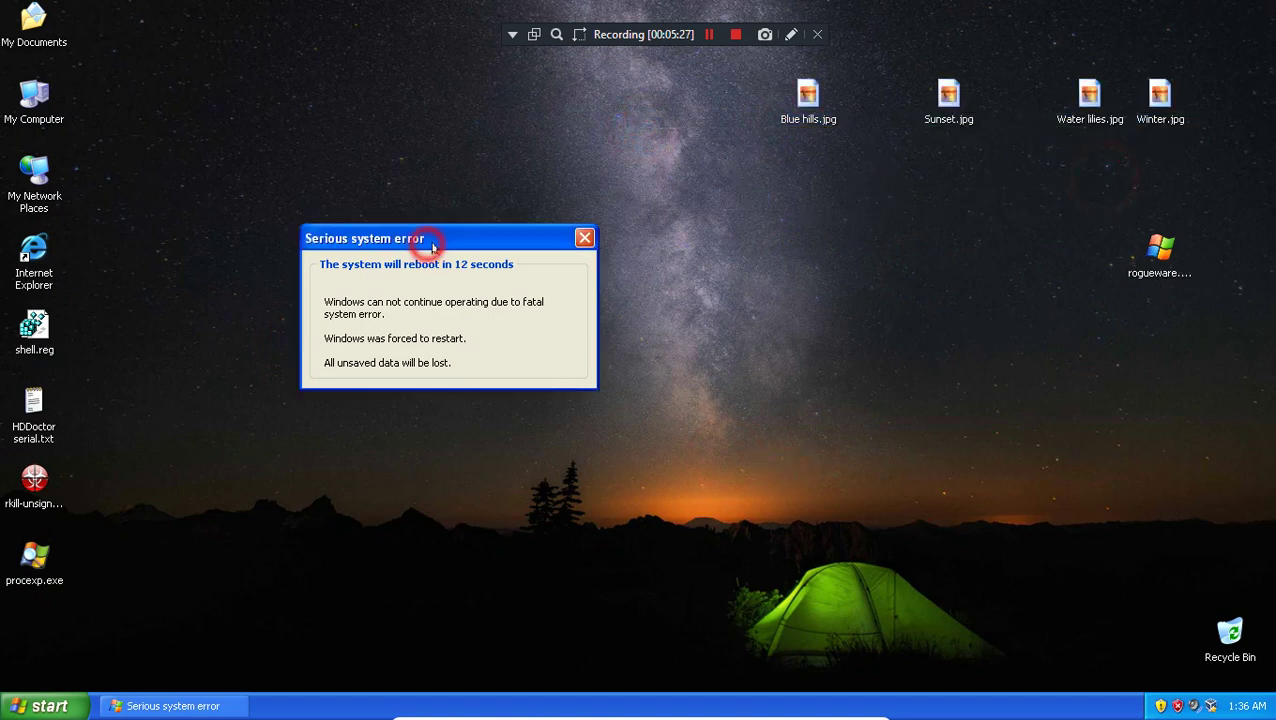
- Move the Serious system error dialog toward the middle of the desktop and try to close it
drag(427, 236, 583, 295)
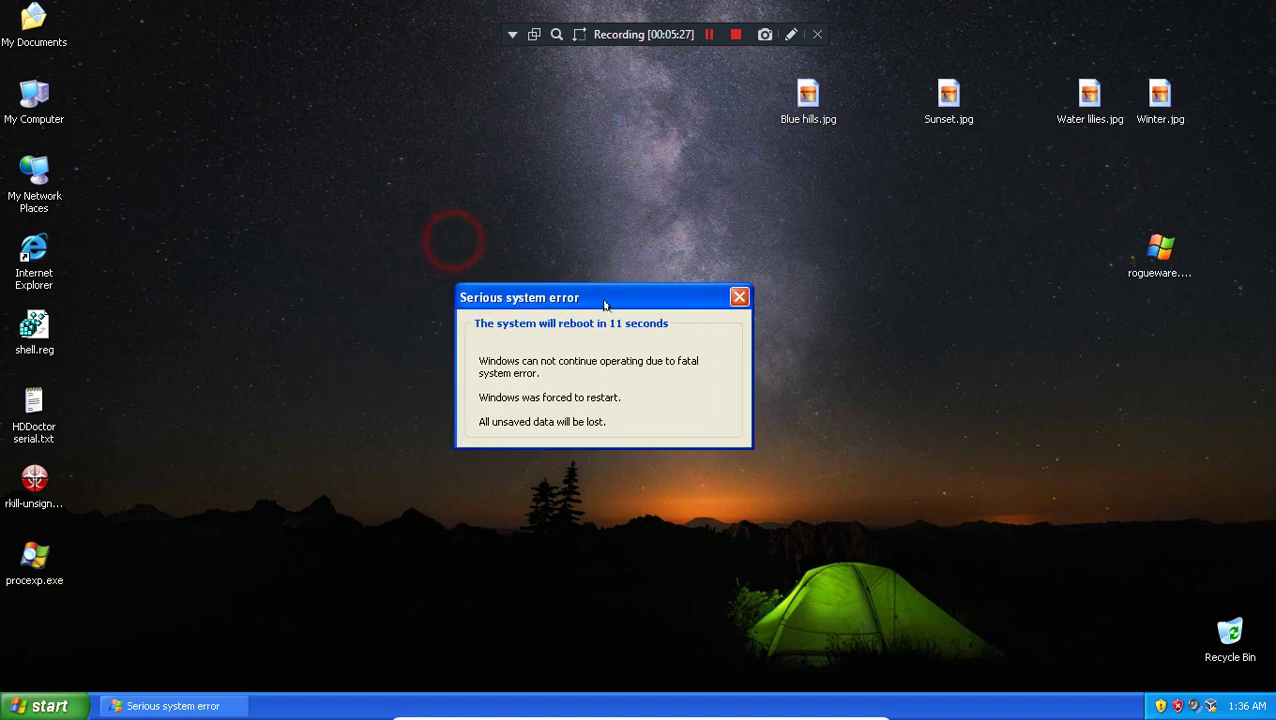
click(739, 299)
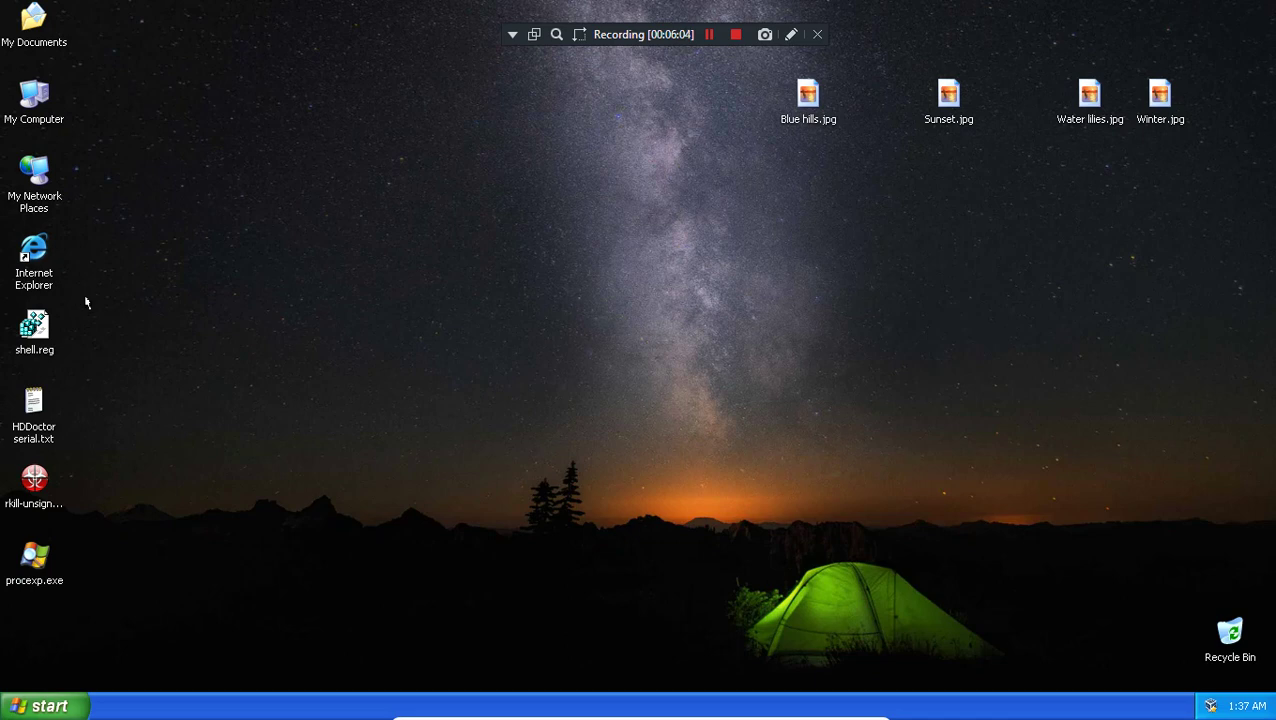
click(313, 385)
click(201, 492)
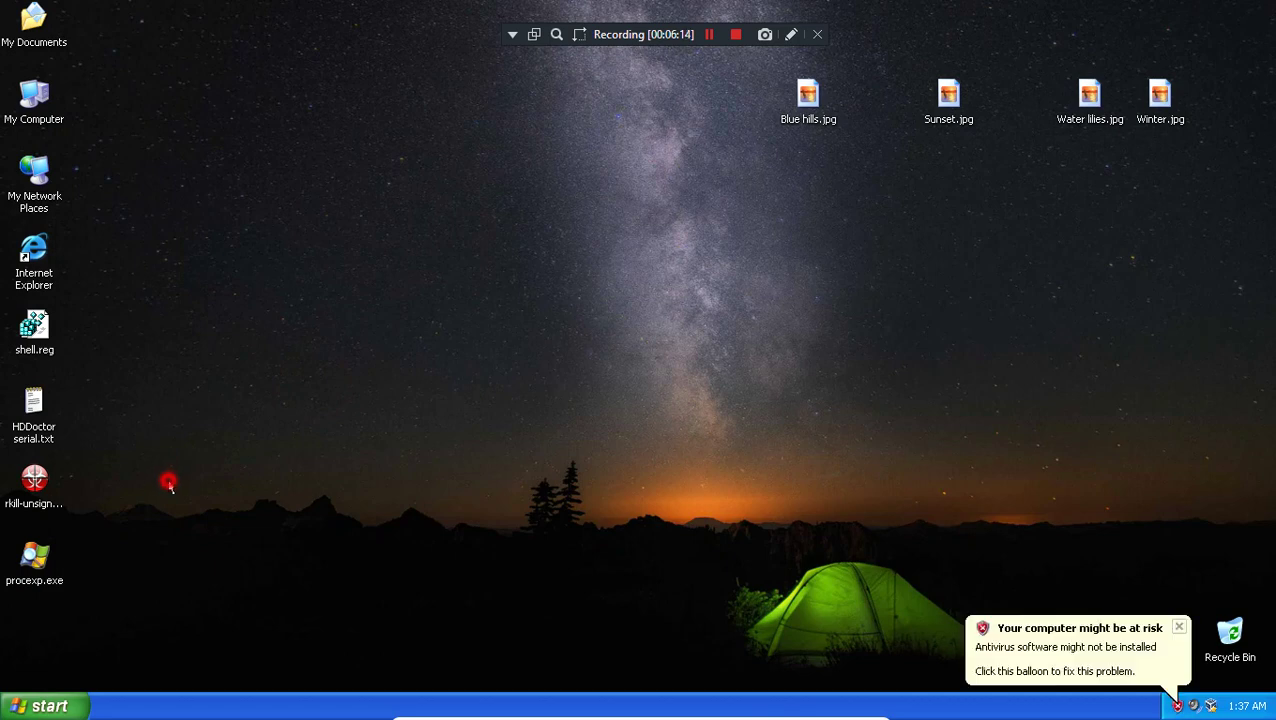
- Check the contents and details of the %appdata% folder for hdddoctor.exe, leaving the folder window closed
key(super+r)
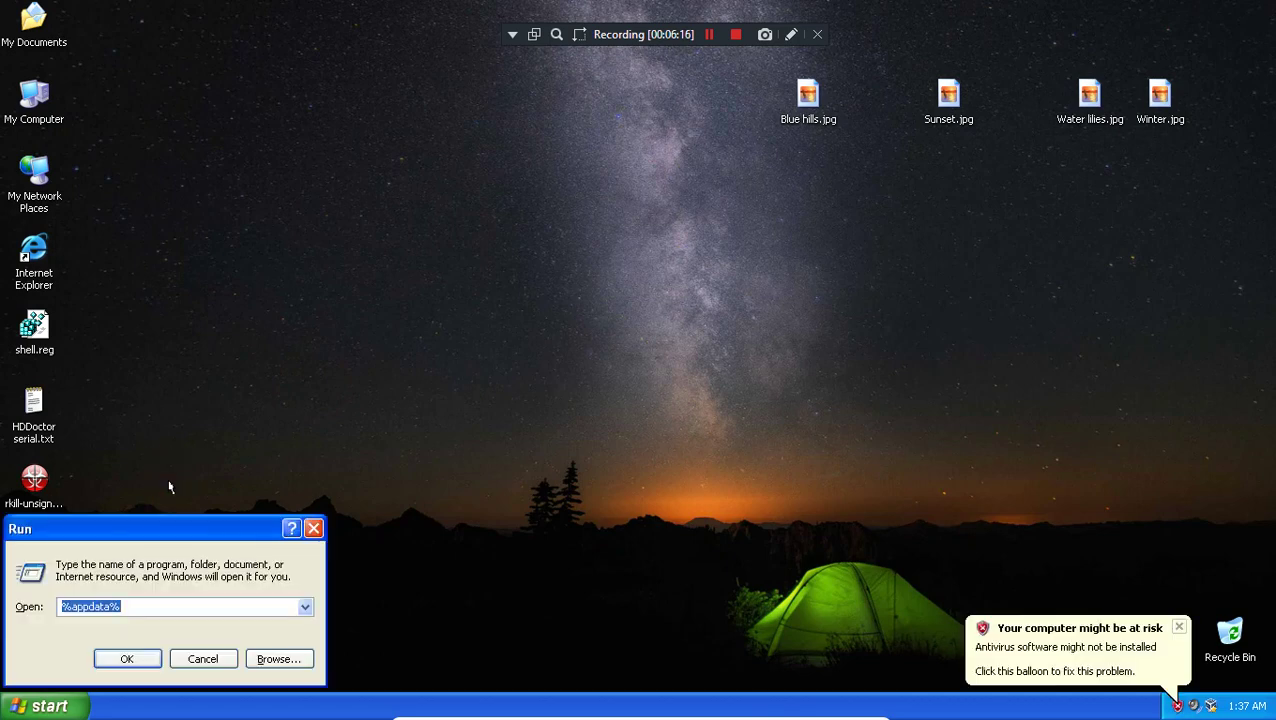
key(Return)
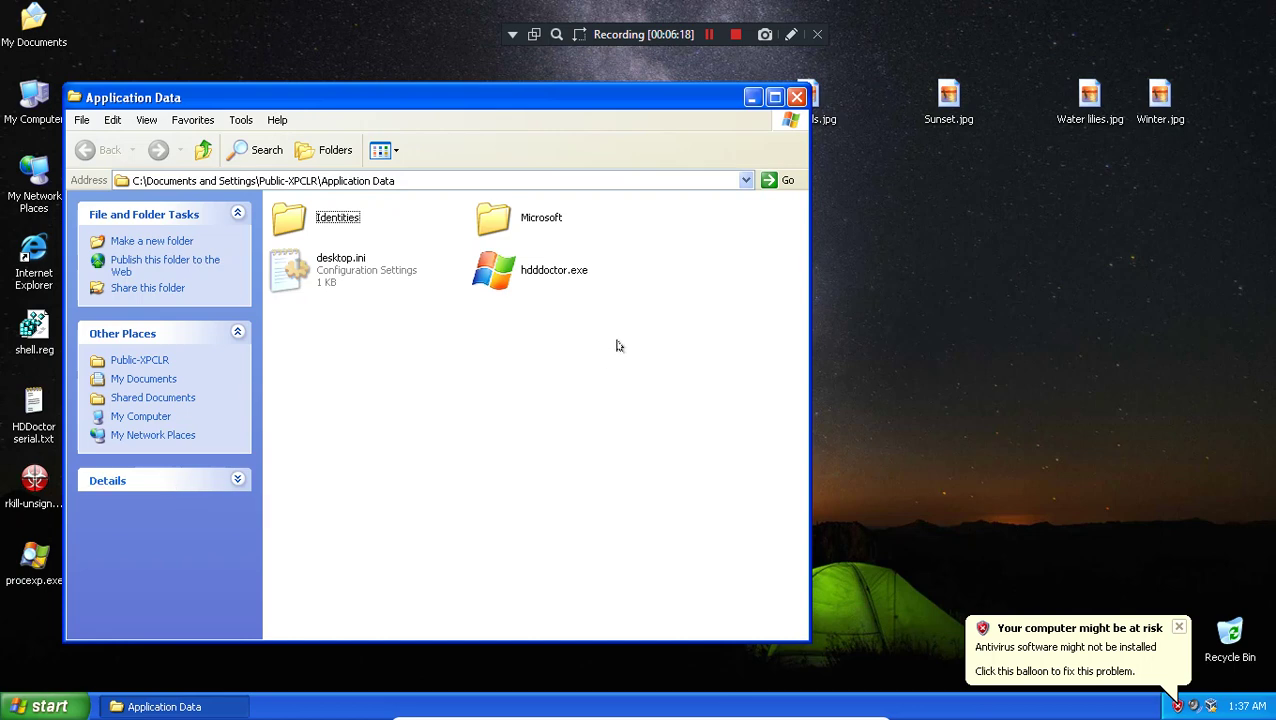
click(555, 383)
click(229, 482)
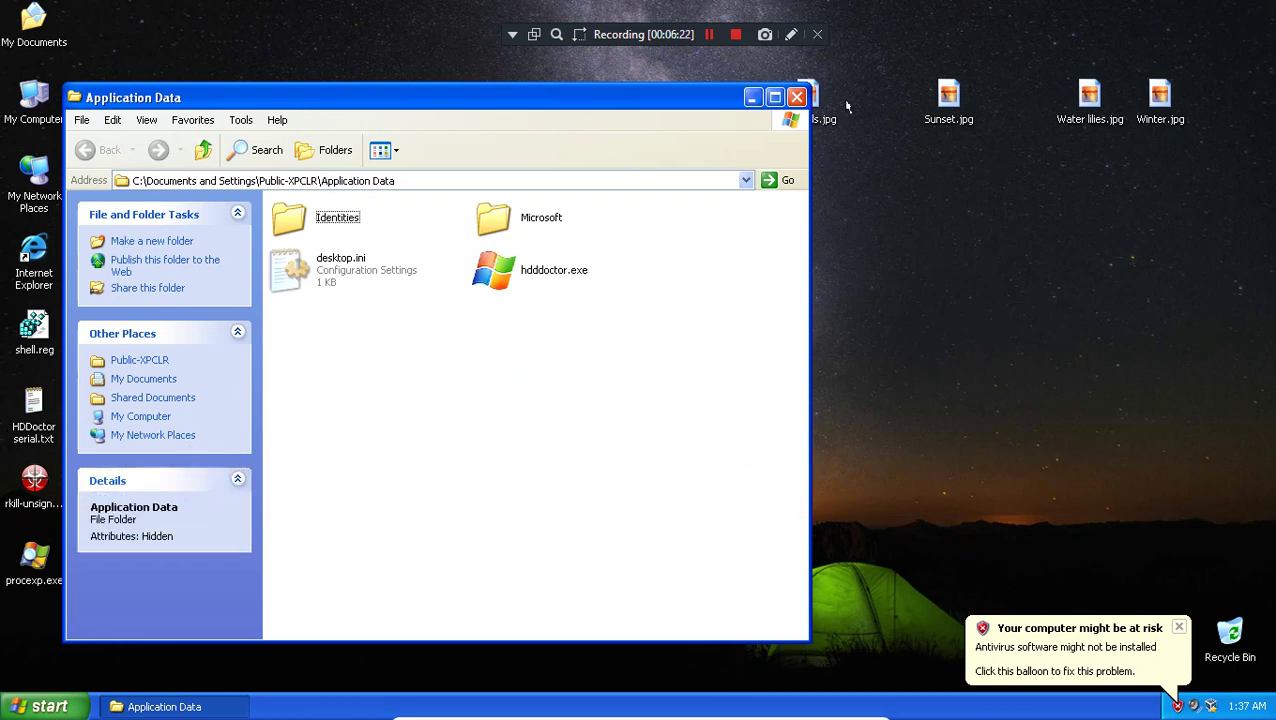
click(797, 97)
- Try to start Task Manager and postpone the disk check offered in the Disk error dialog
right_click(270, 706)
click(293, 662)
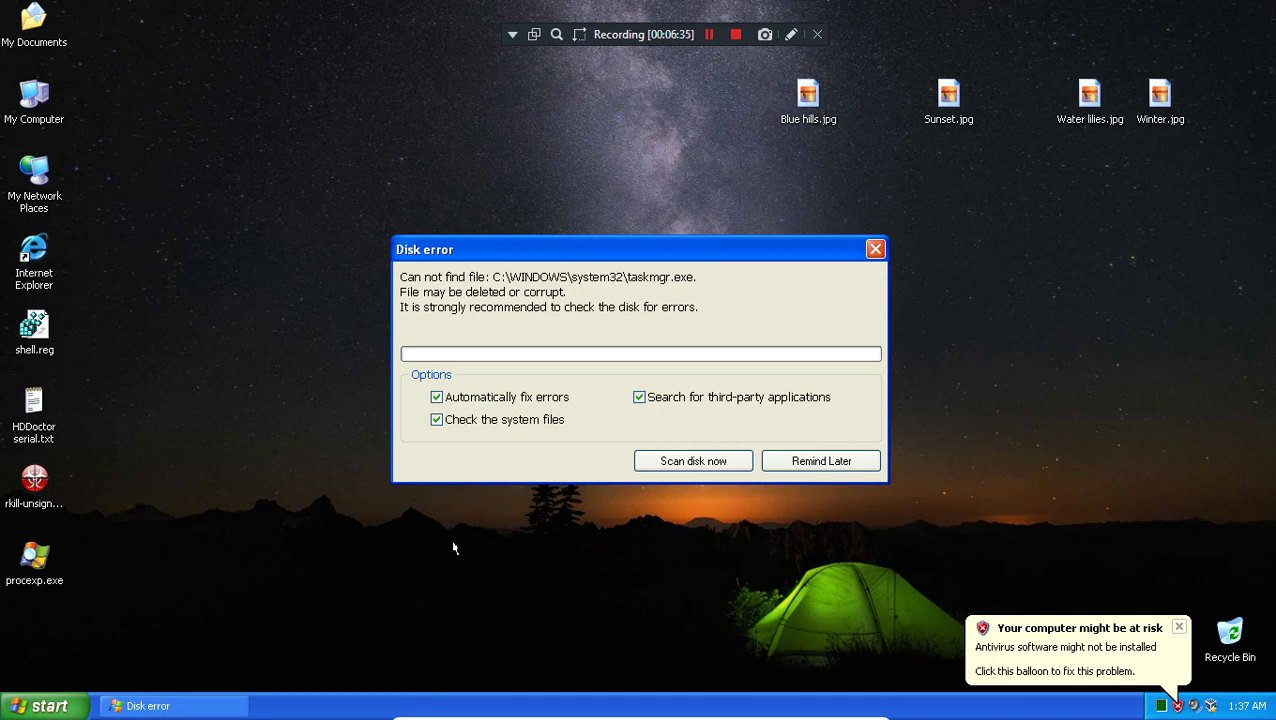
click(833, 461)
- Try to run regedit and start the disk scan offered in the Disk error dialog
click(45, 706)
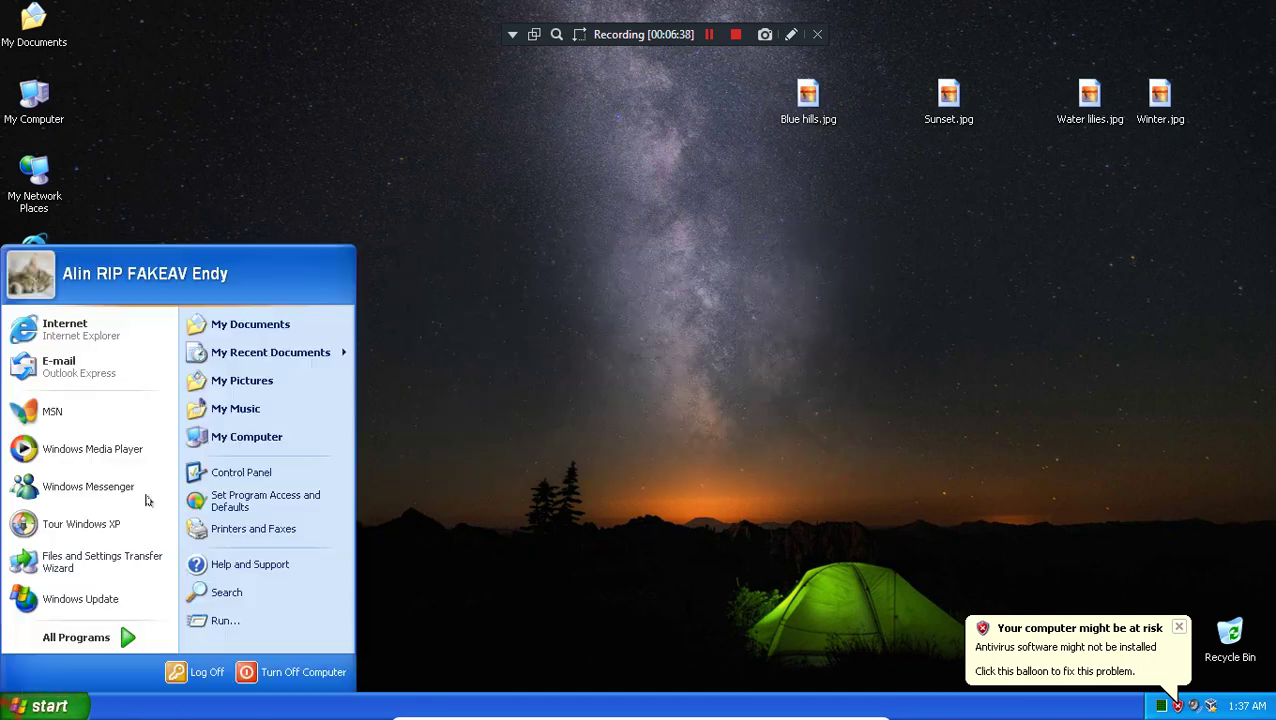
click(300, 67)
key(super+r)
text(reg)
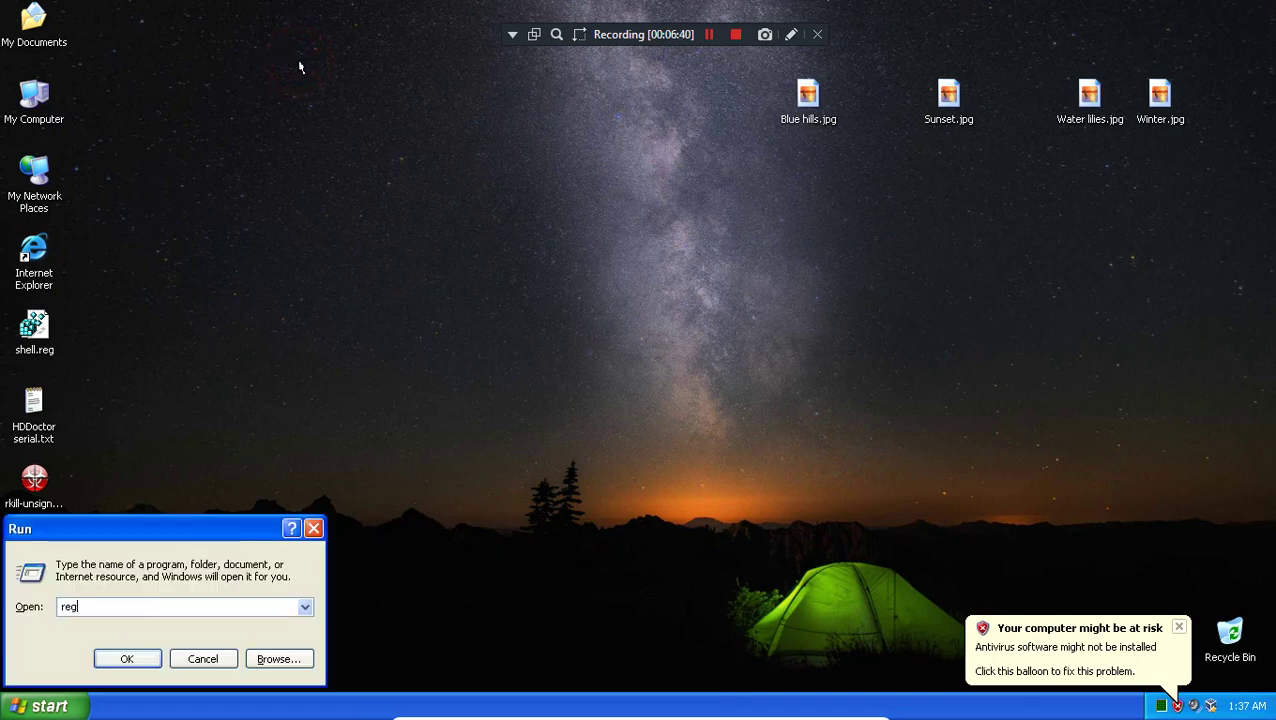
text(edit)
key(Return)
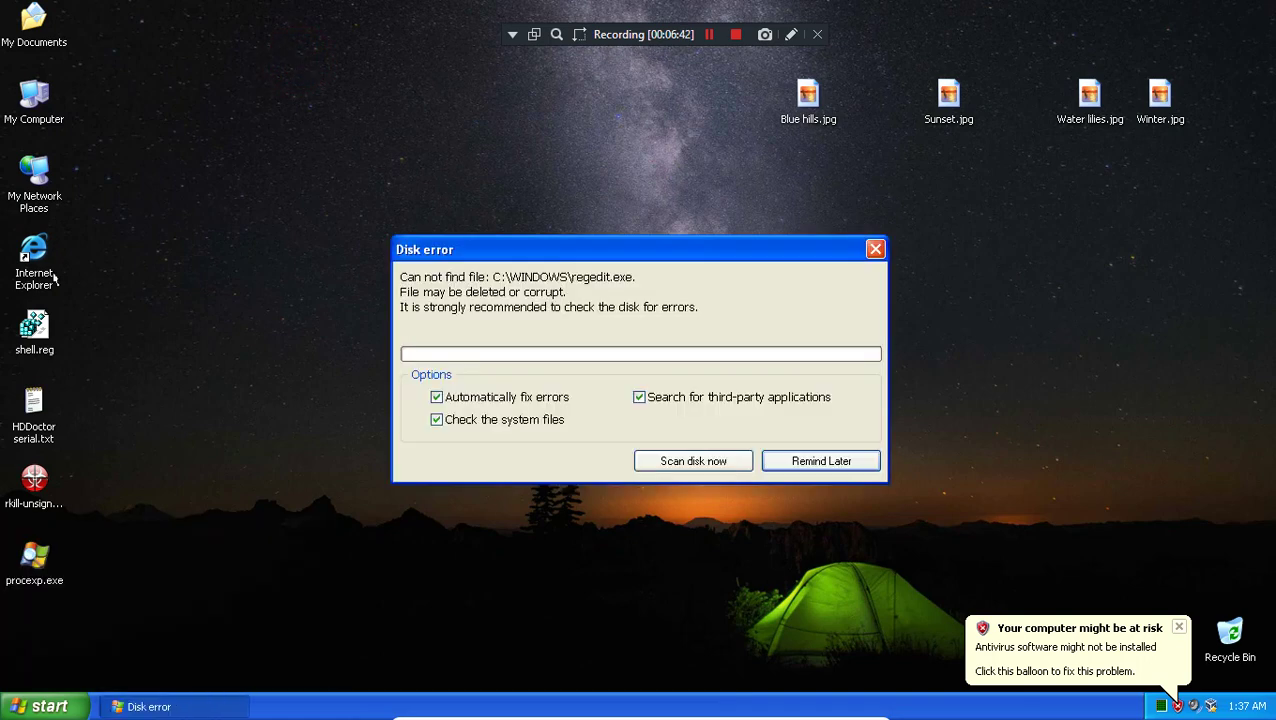
click(55, 265)
click(667, 248)
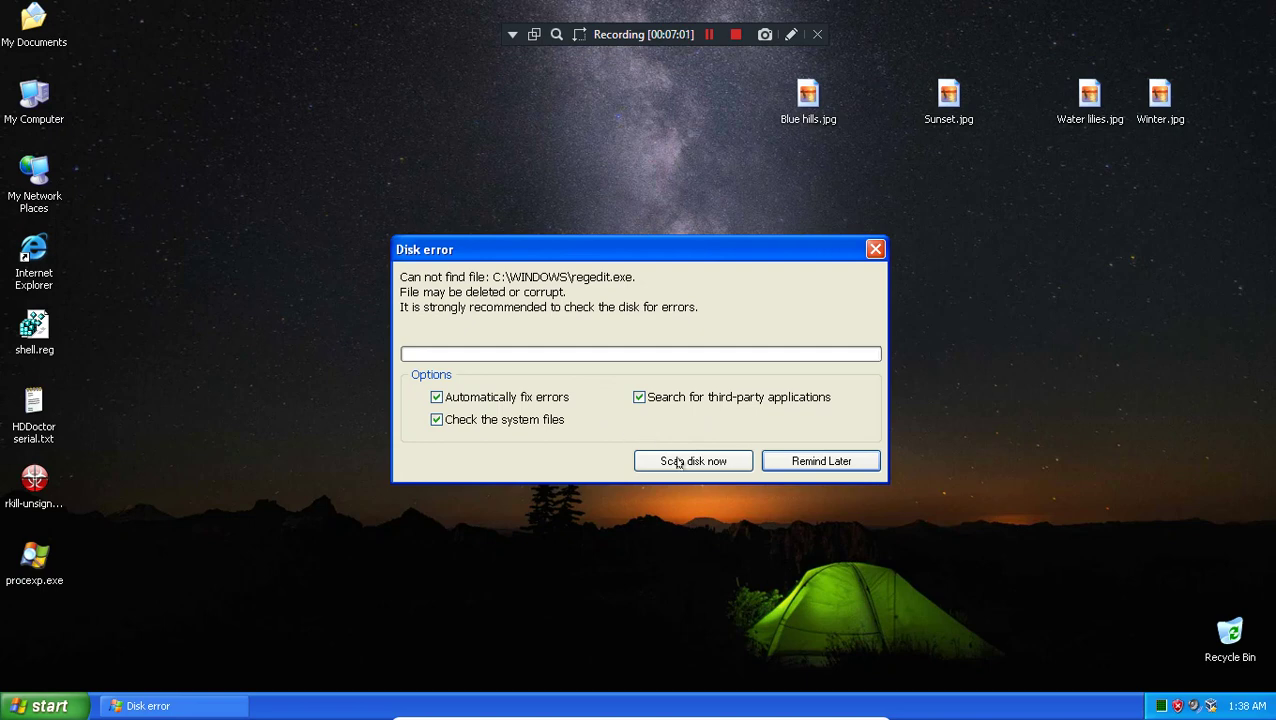
click(717, 472)
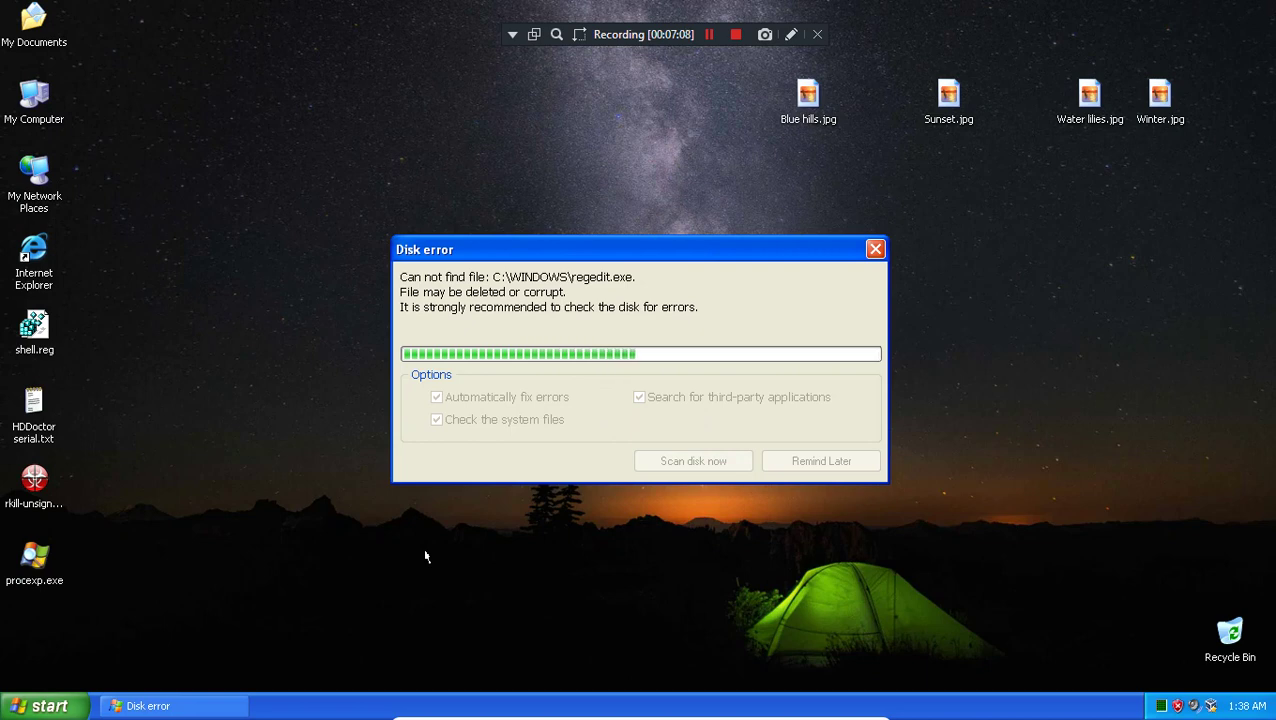
- Check the hdddoctor.exe process in procexp.exe during the disk scan, and close Process Explorer
double_click(34, 560)
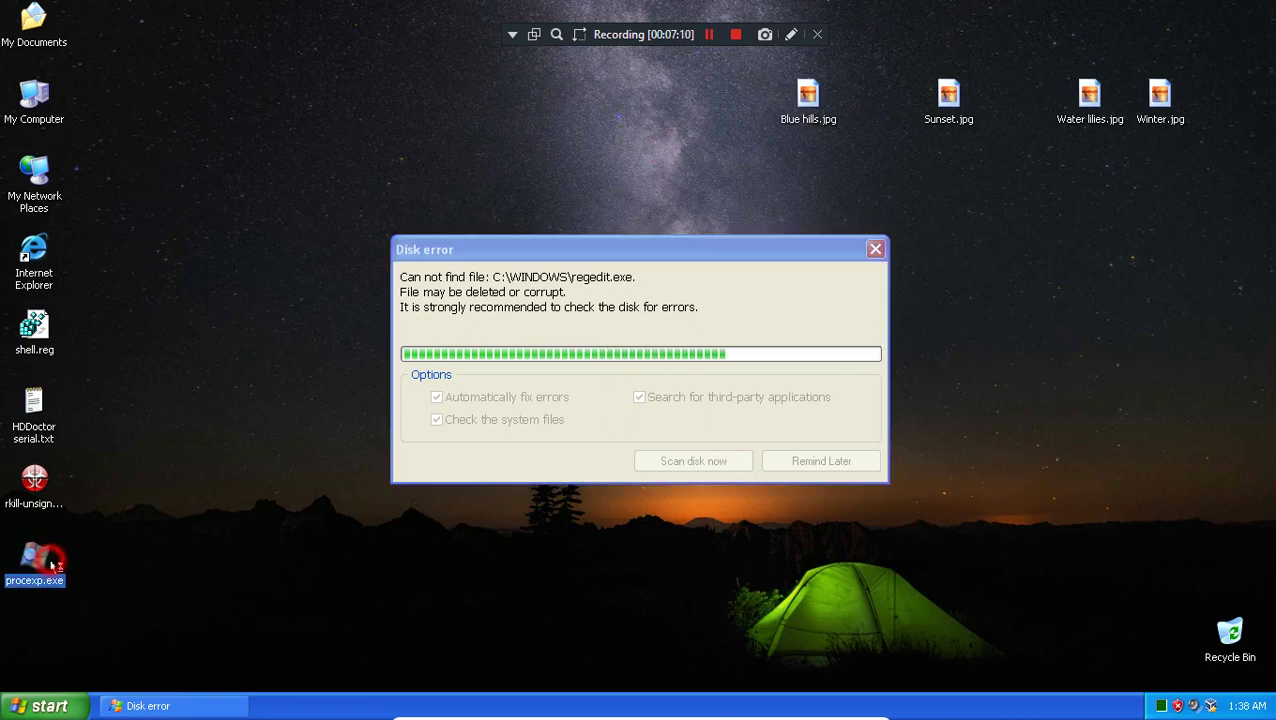
click(552, 316)
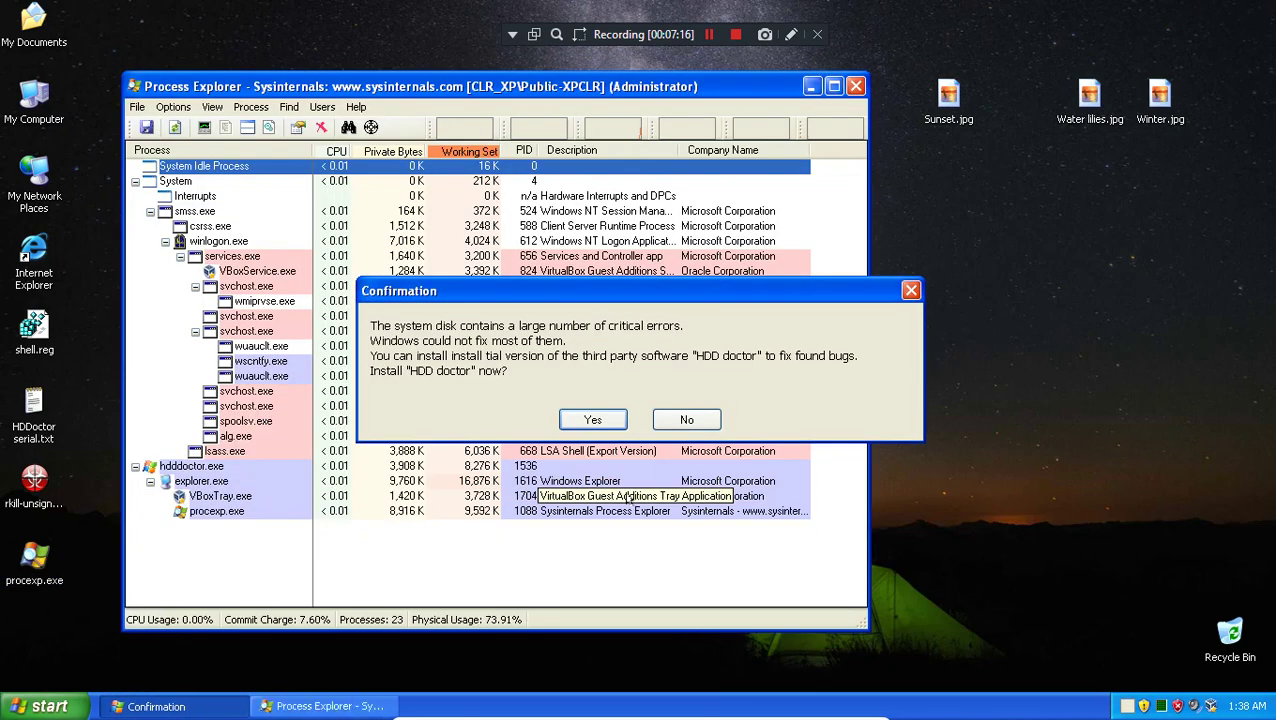
click(855, 86)
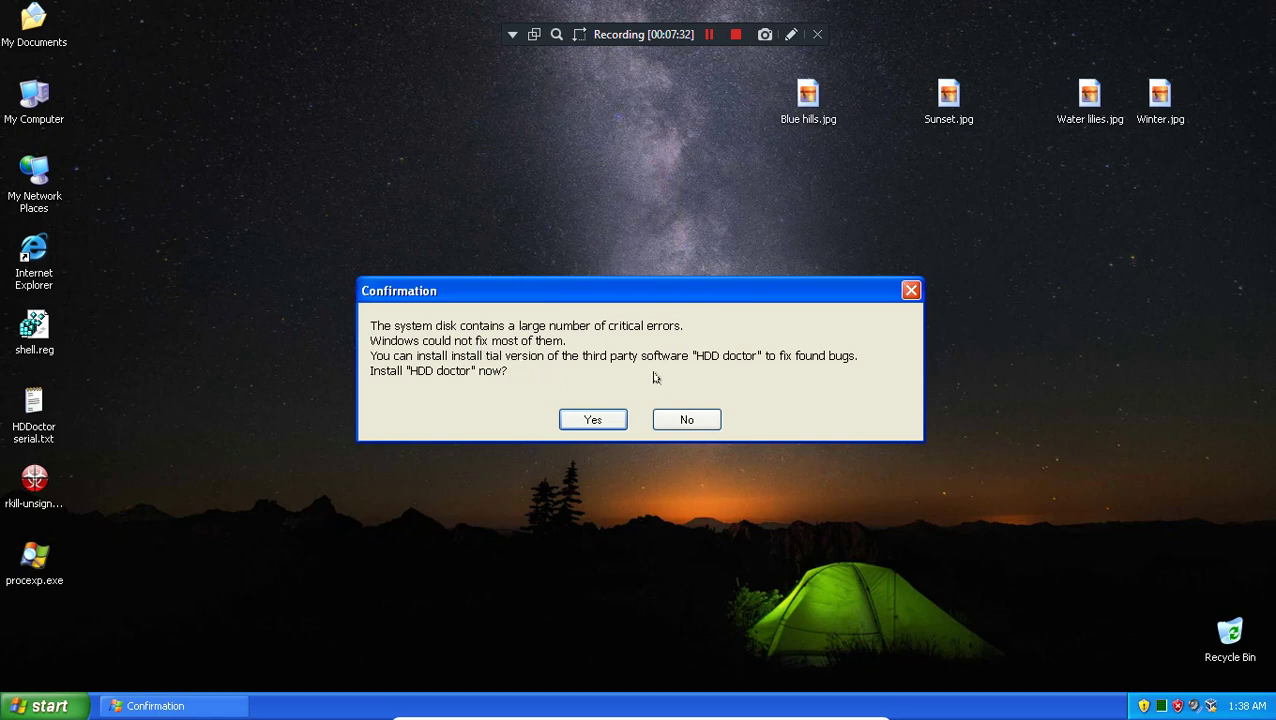
- Agree to install the HDD doctor trial and start its repair
click(592, 420)
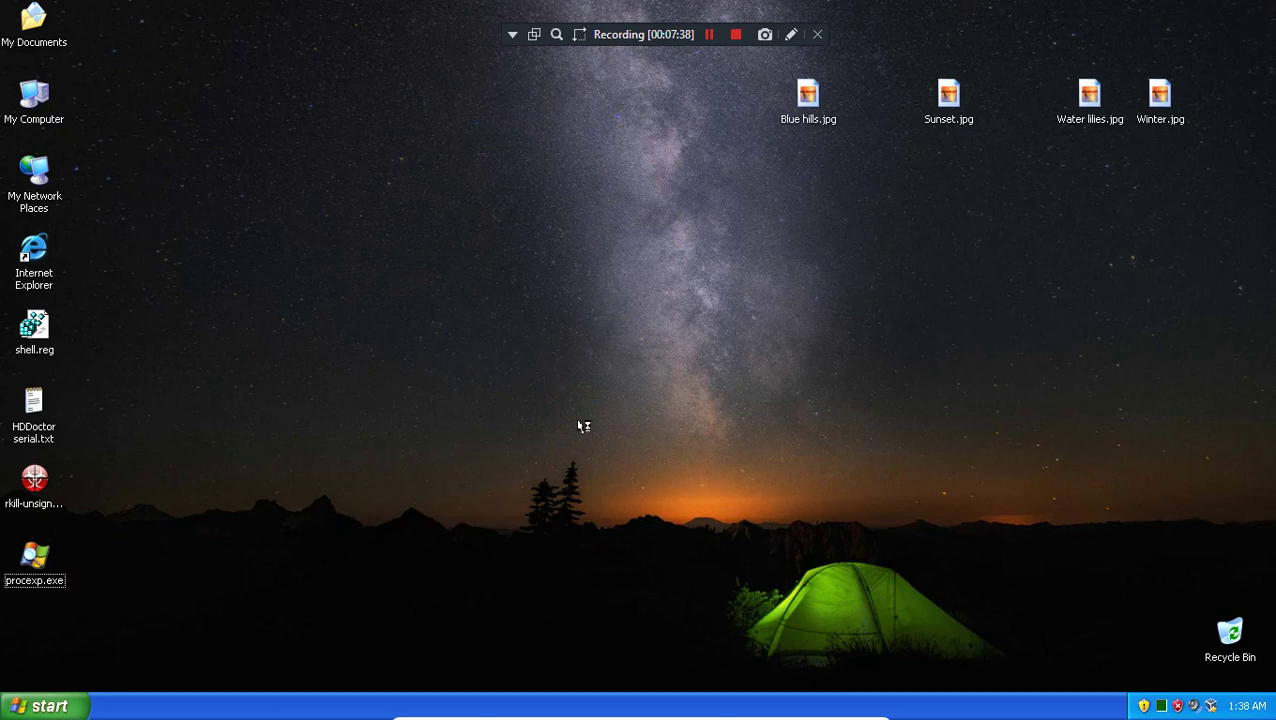
key(super)
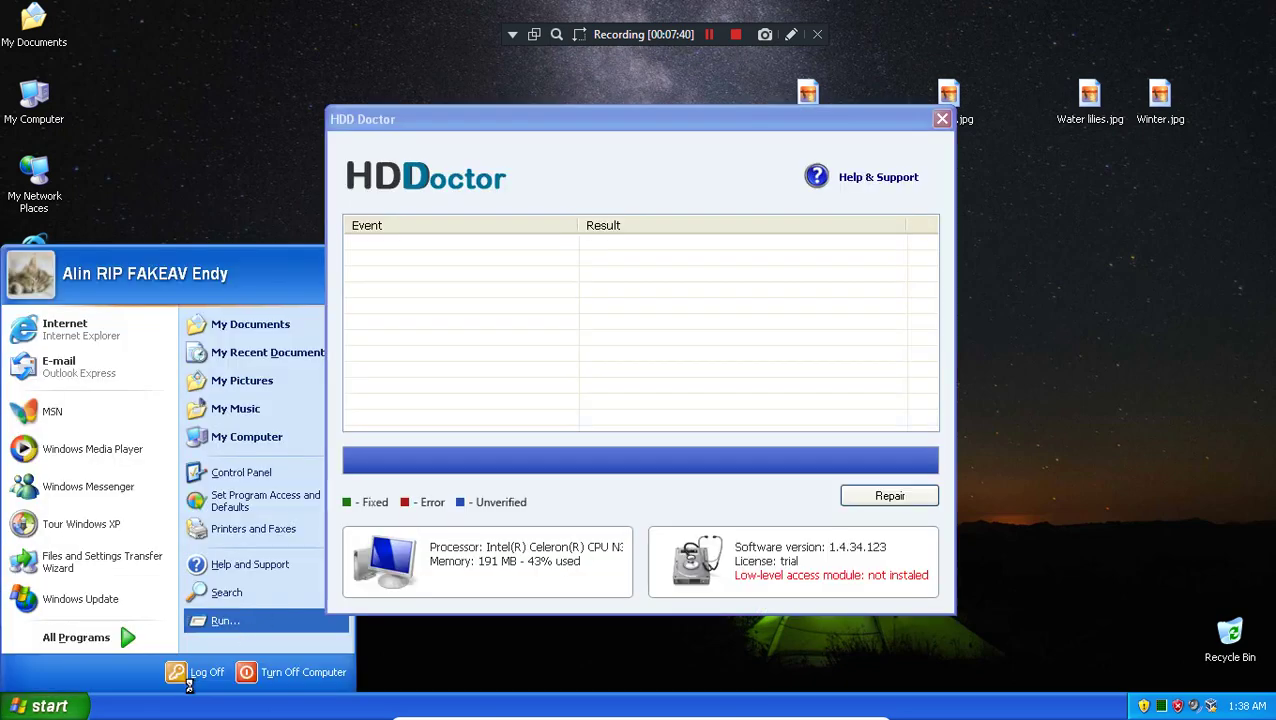
key(Return)
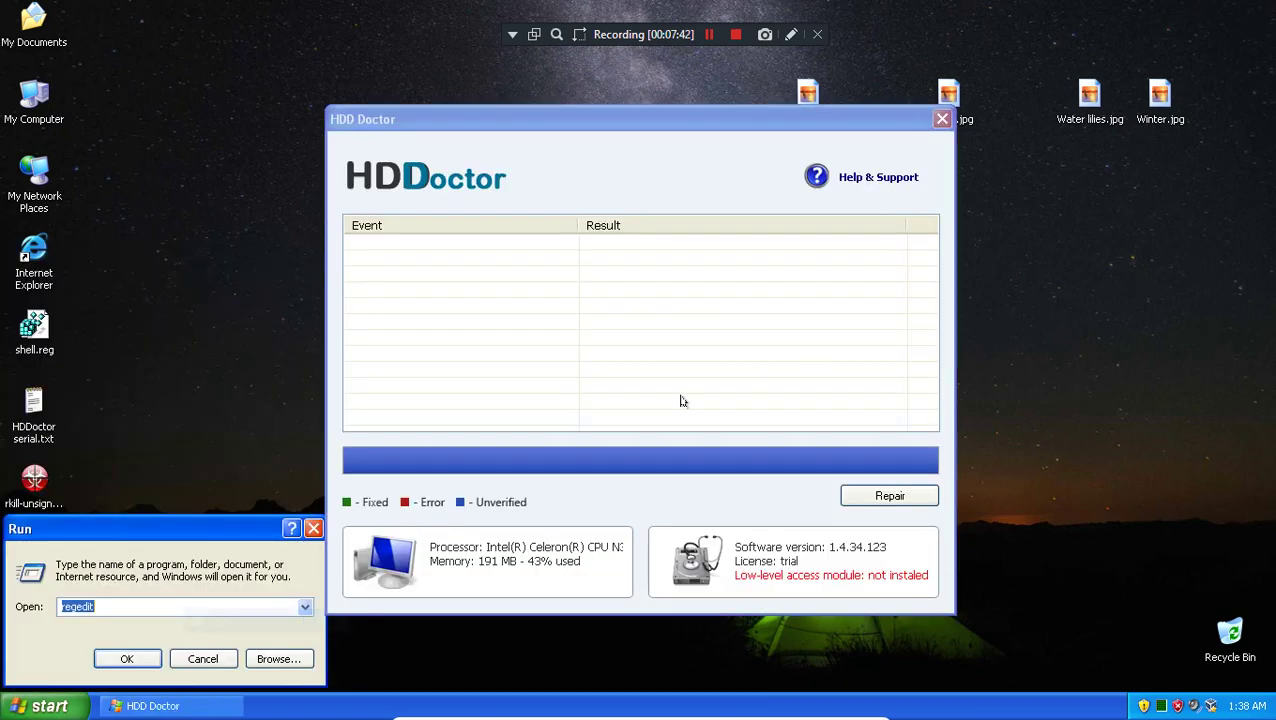
click(313, 527)
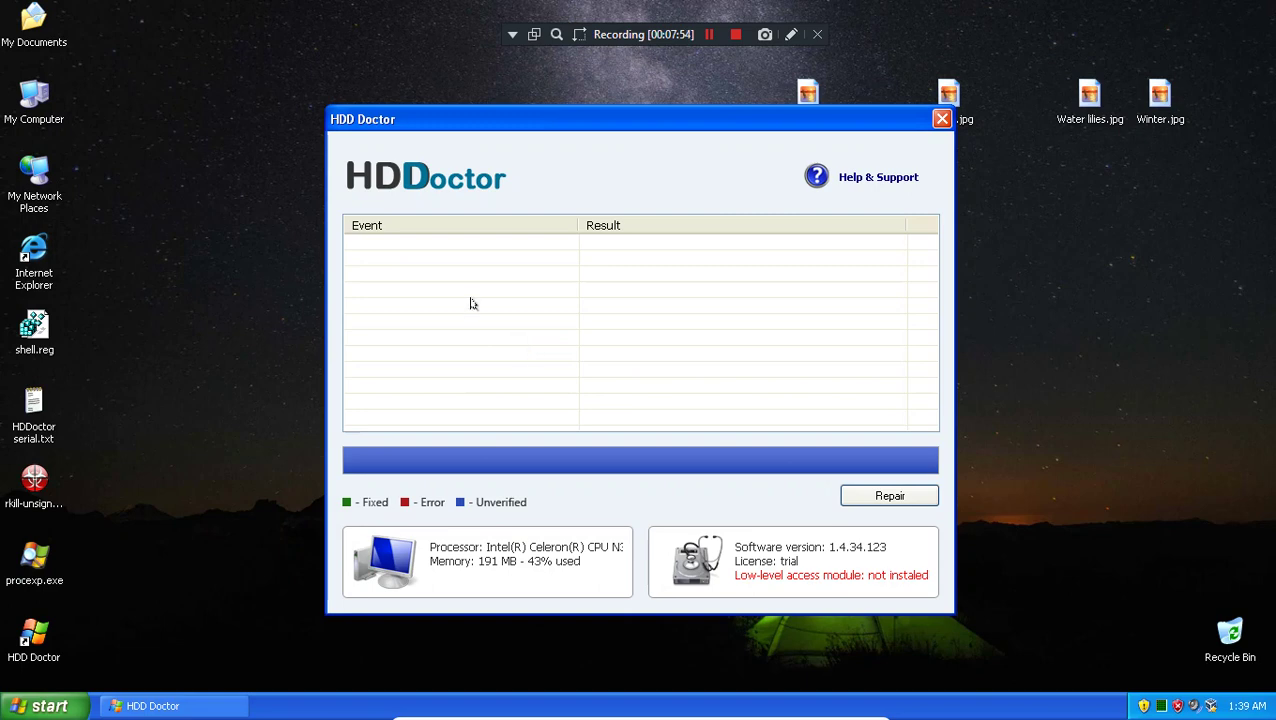
click(900, 494)
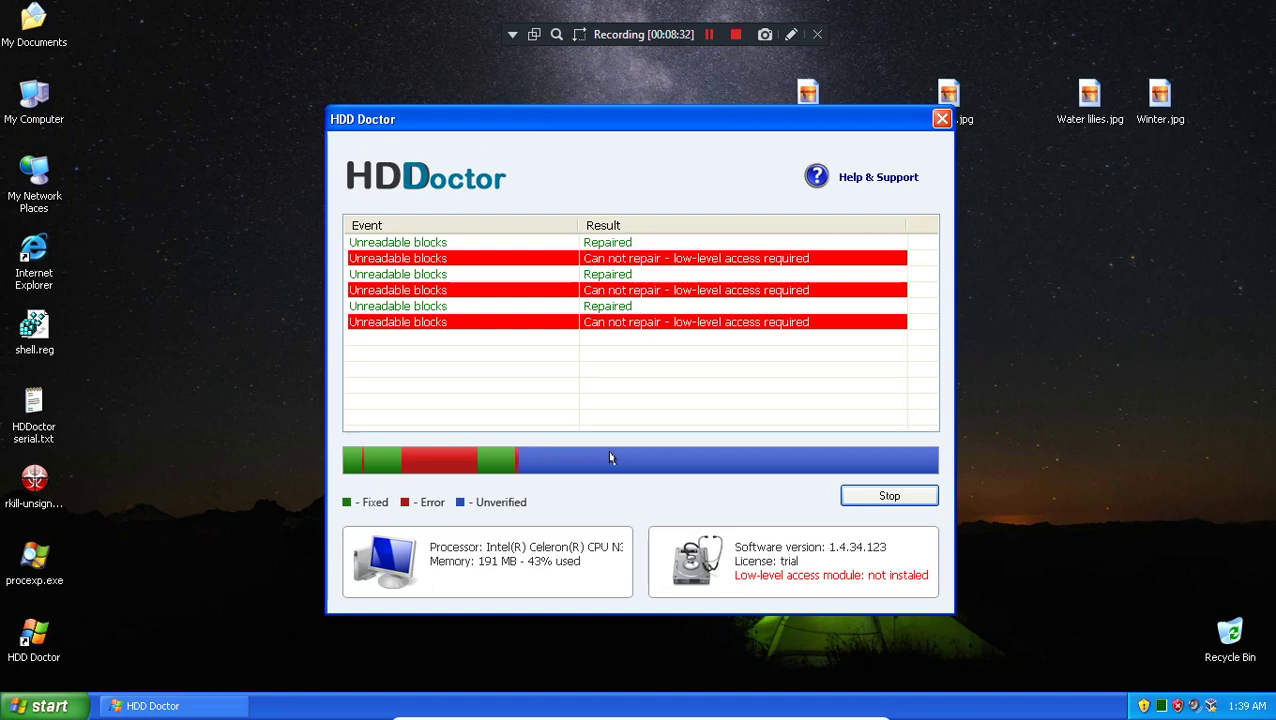
- Locate the HDD Doctor desktop shortcut's target file through its properties, and close the folder and properties windows
right_click(16, 626)
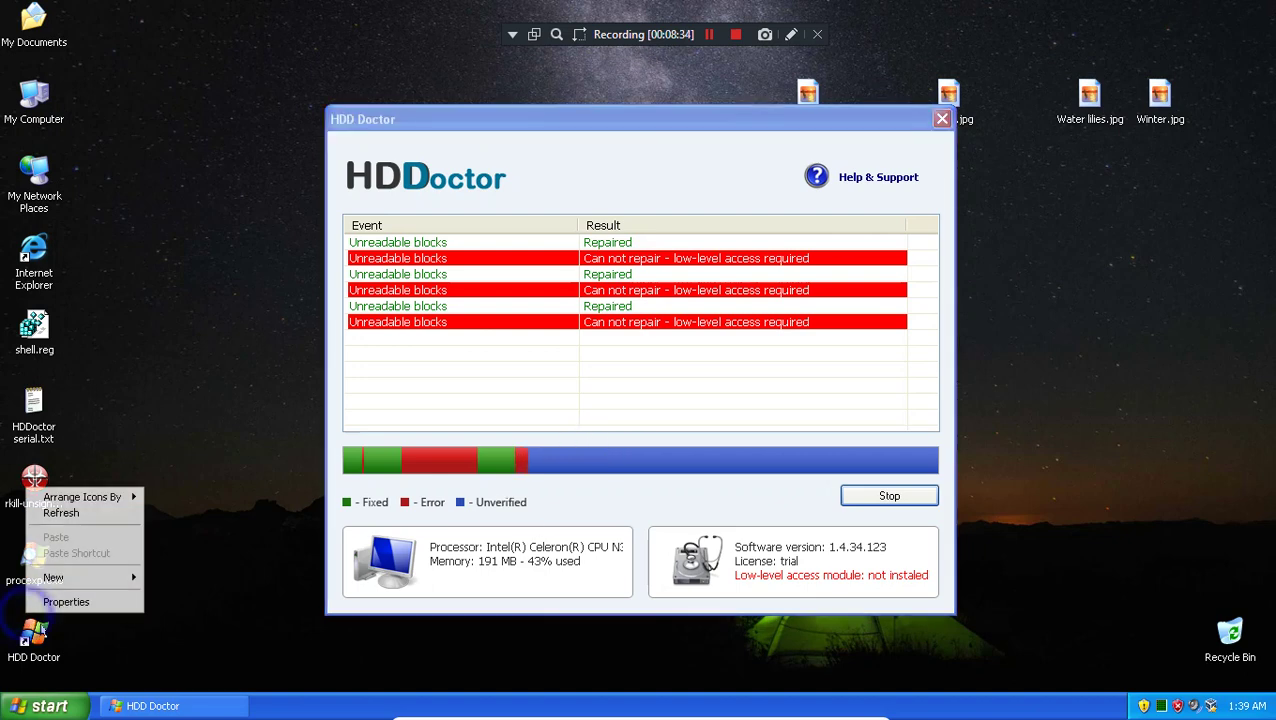
right_click(40, 627)
click(62, 614)
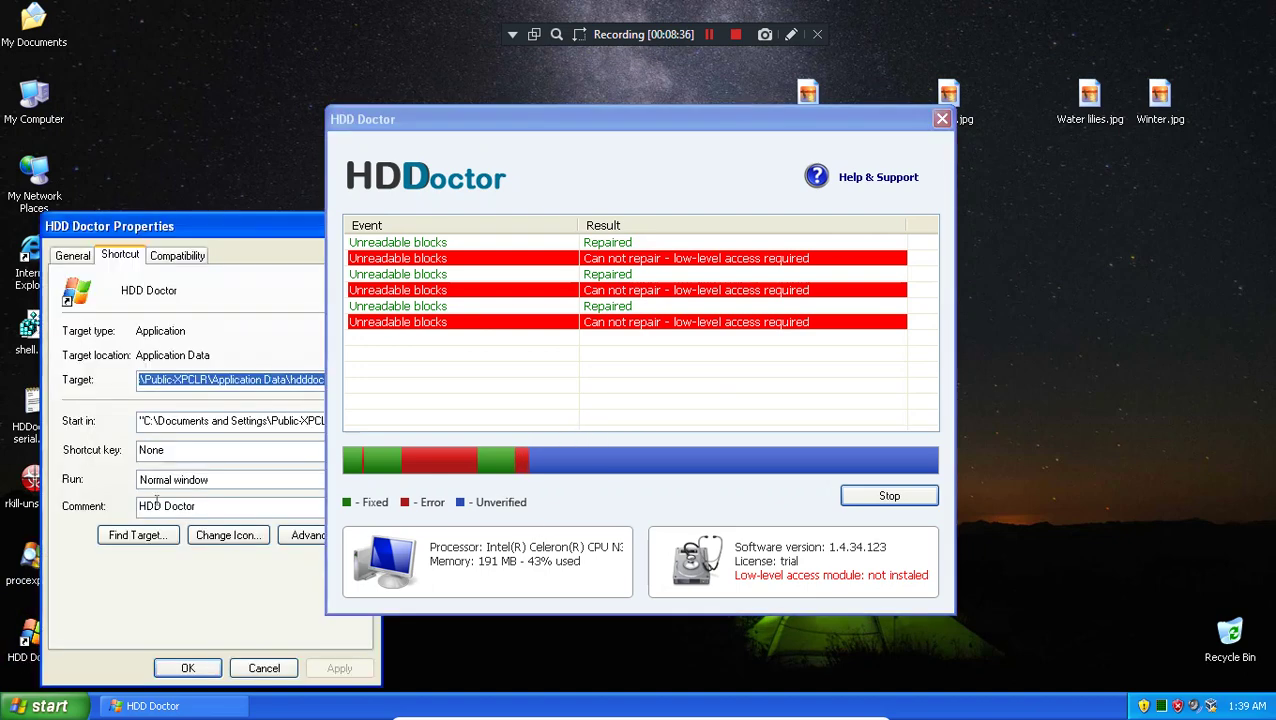
click(143, 535)
drag(455, 119, 813, 122)
click(513, 425)
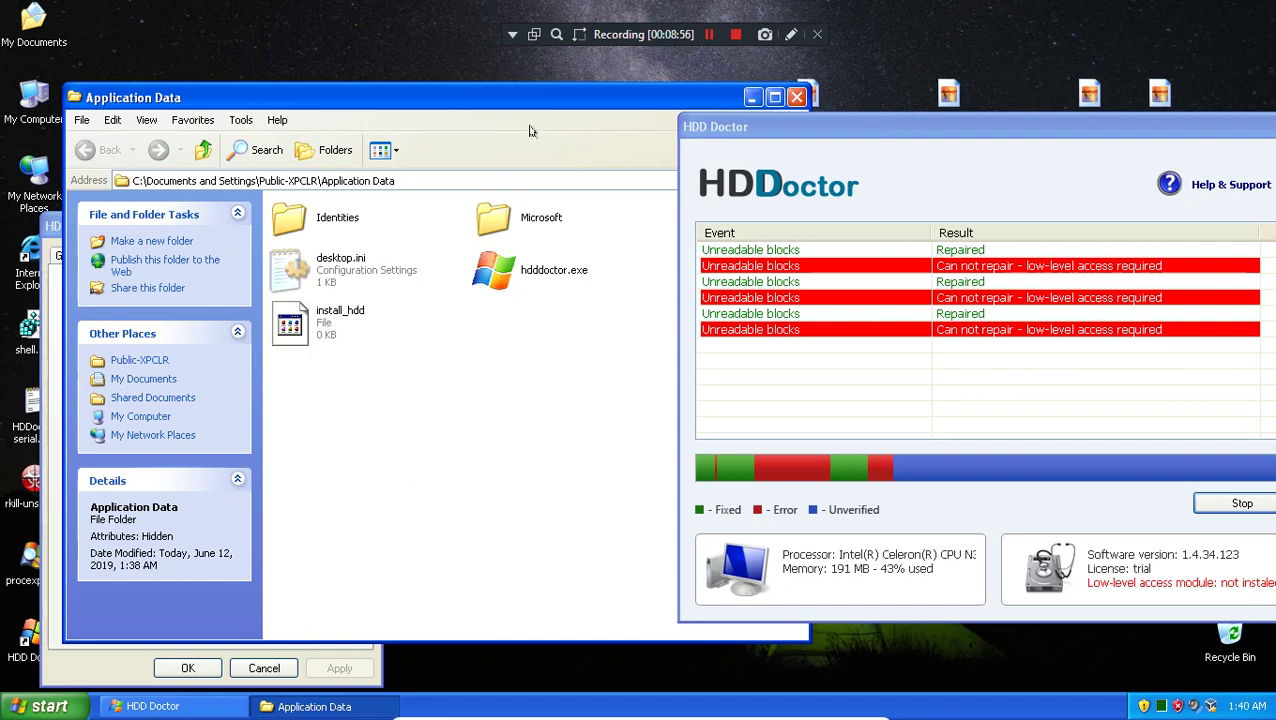
click(797, 97)
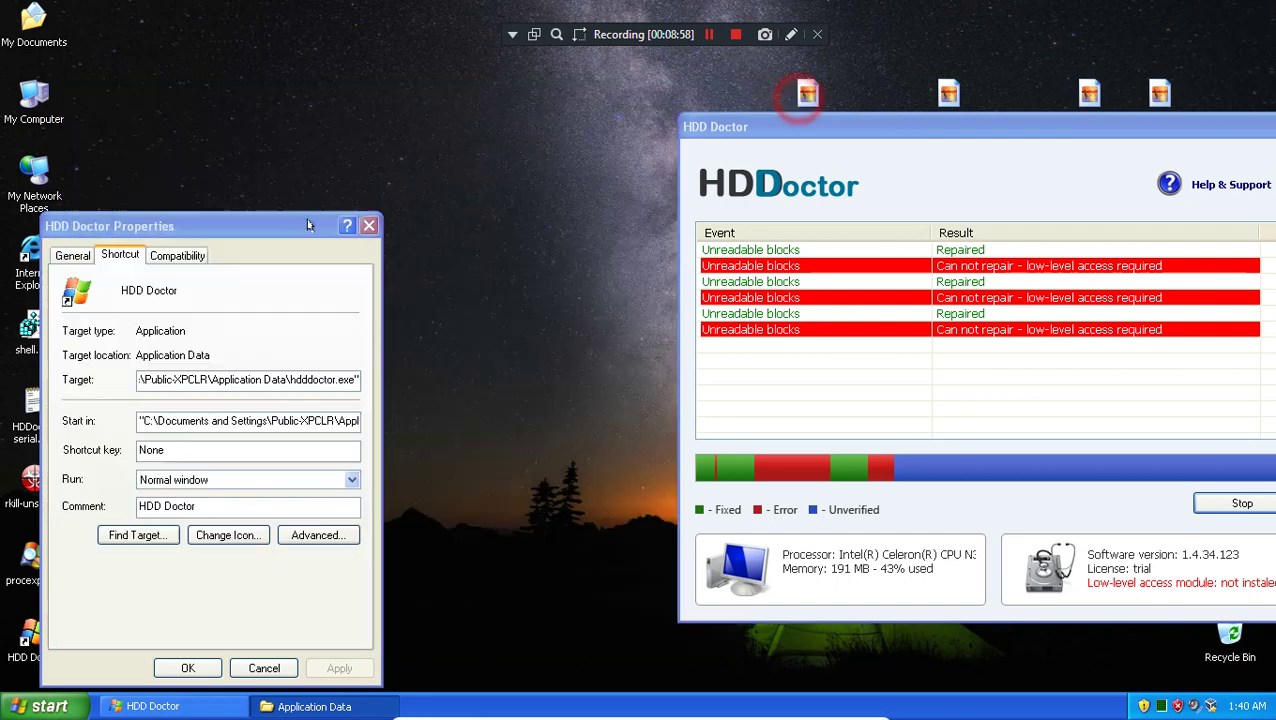
click(803, 142)
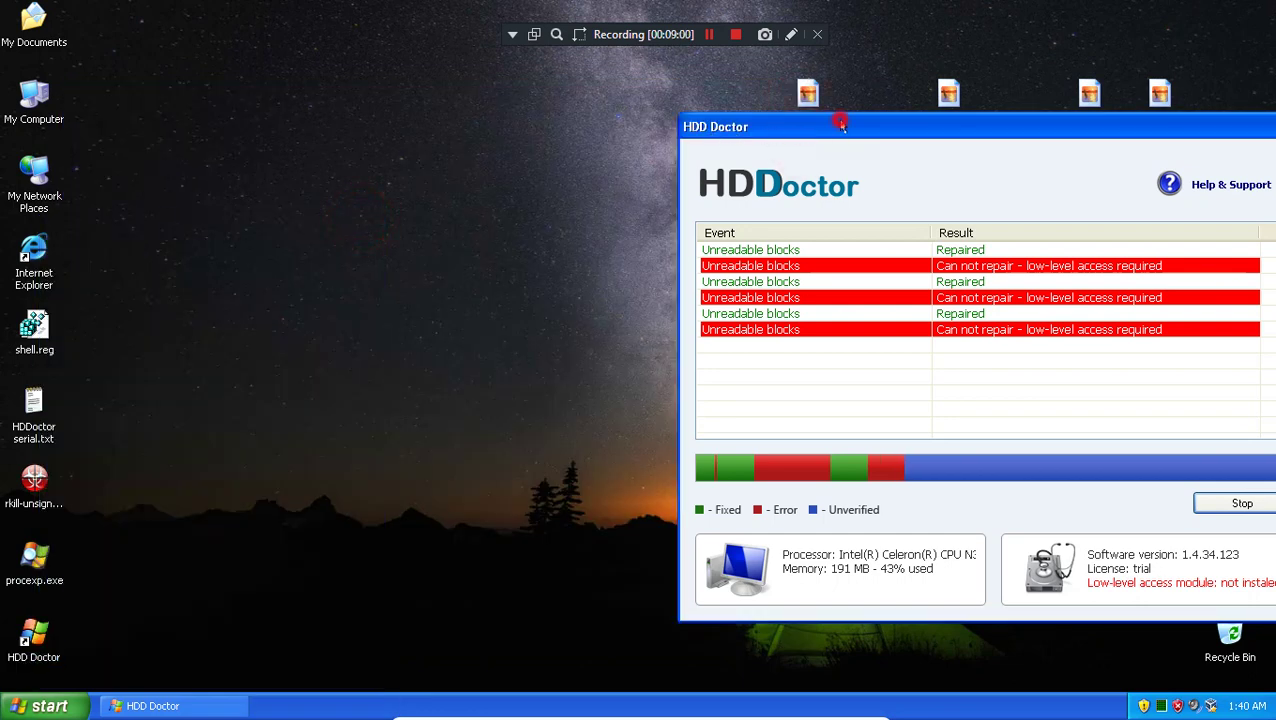
- Move the HDD Doctor window back toward the center, try to close it and review its list of repair results
drag(856, 128, 476, 118)
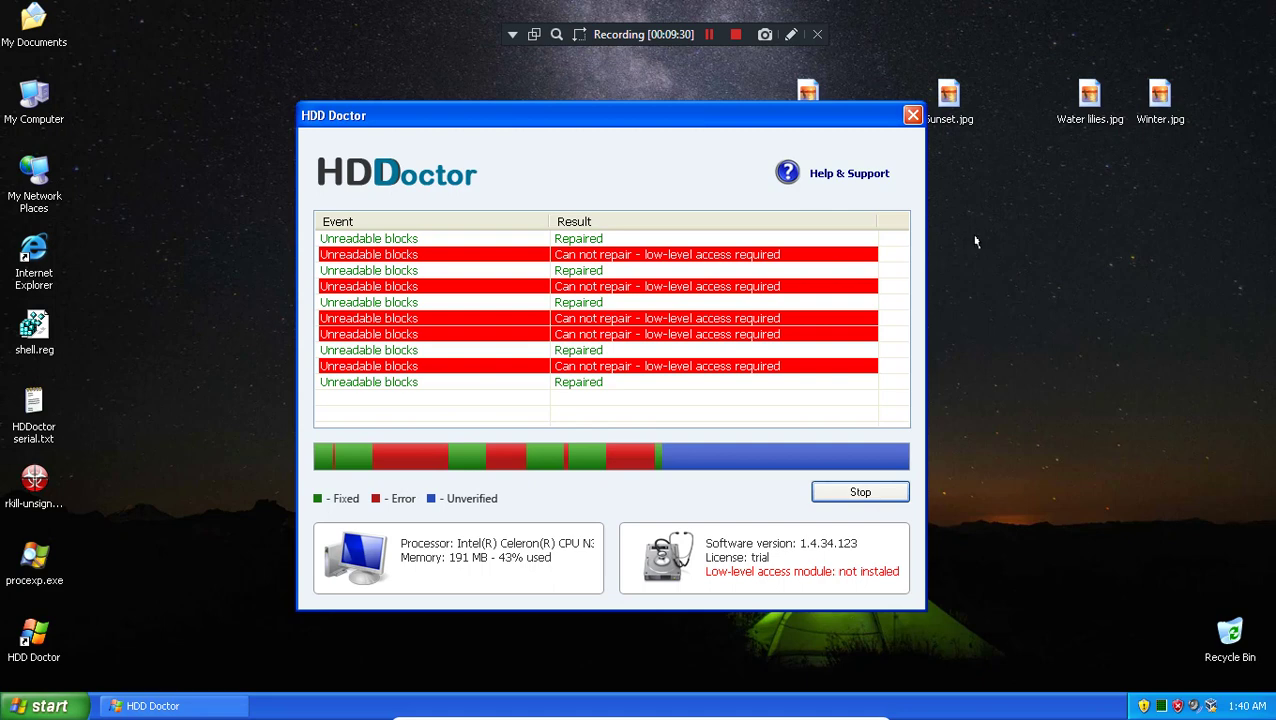
click(910, 116)
click(910, 116)
drag(849, 118, 774, 119)
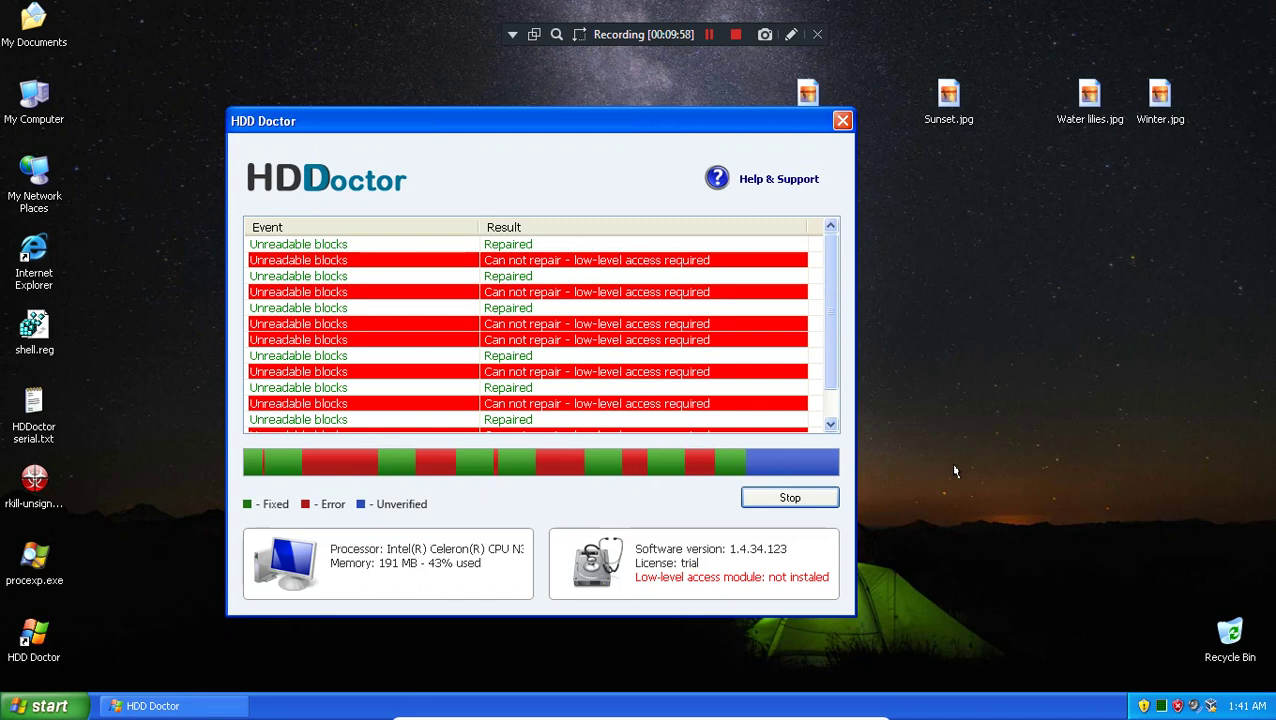
drag(828, 336, 828, 366)
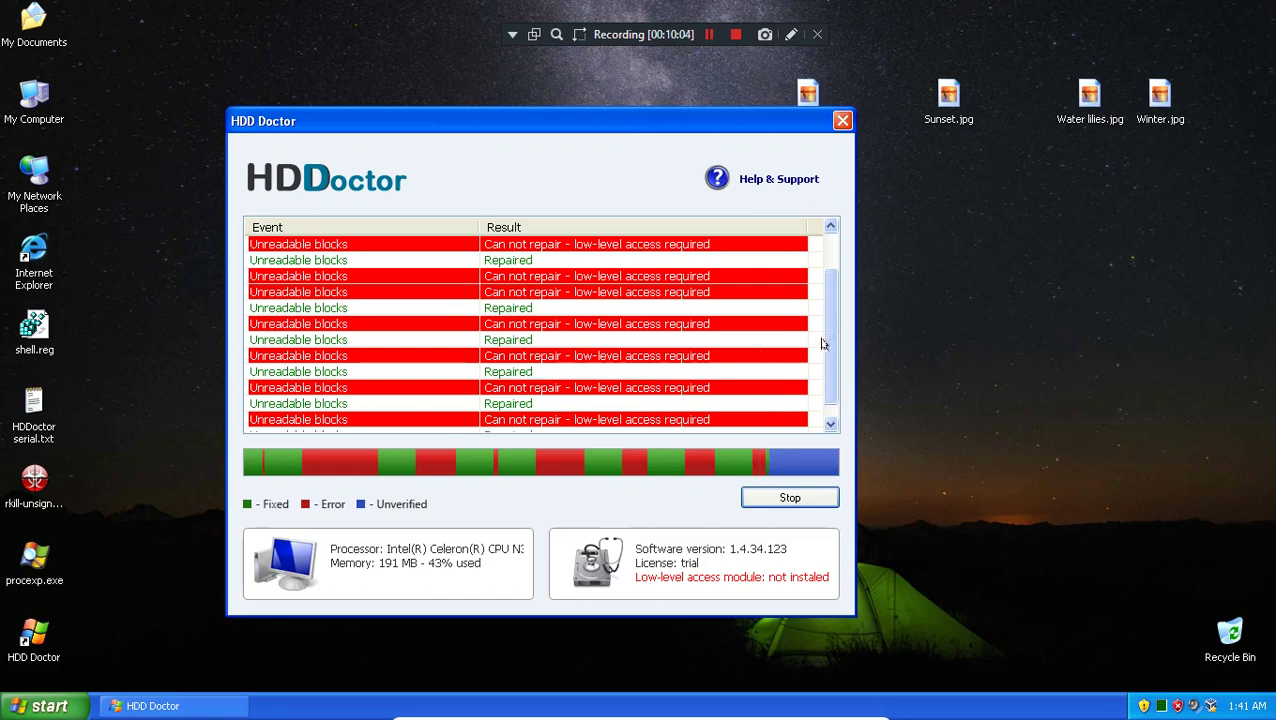
drag(823, 342, 826, 352)
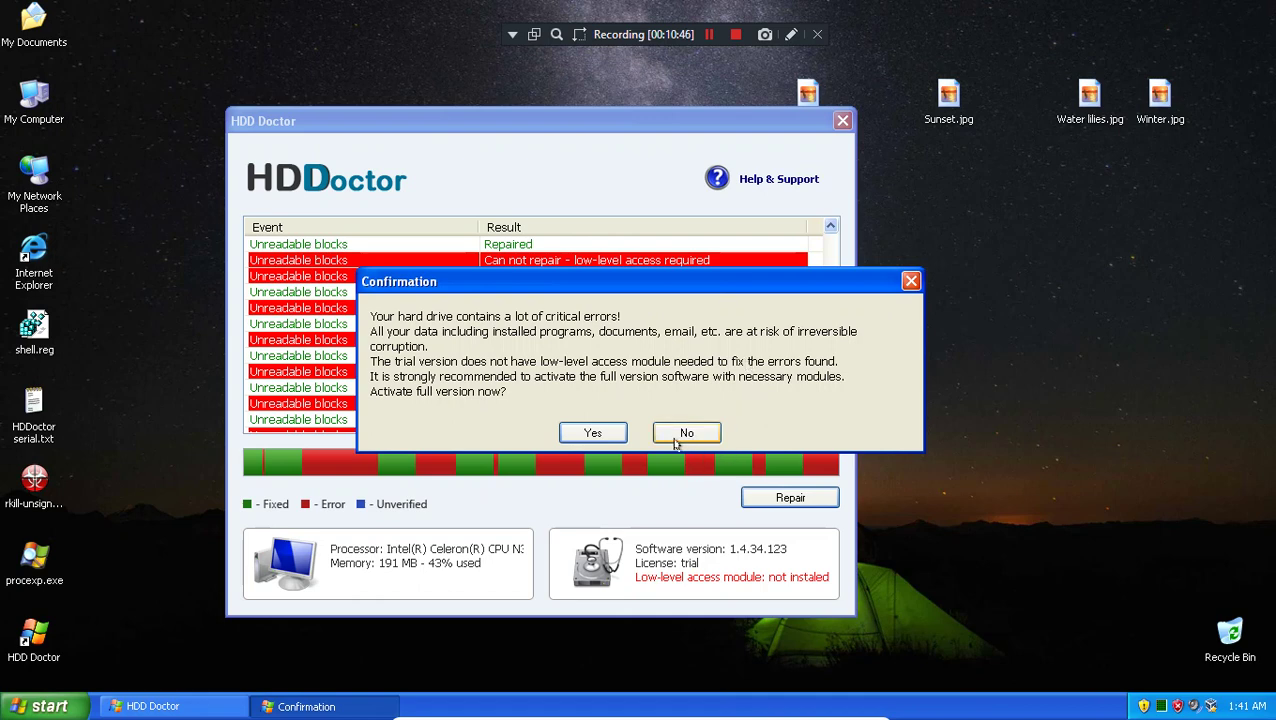
- Accept activating the full version, inspect the address of the order page from the Software activation dialog, and close that page
click(596, 436)
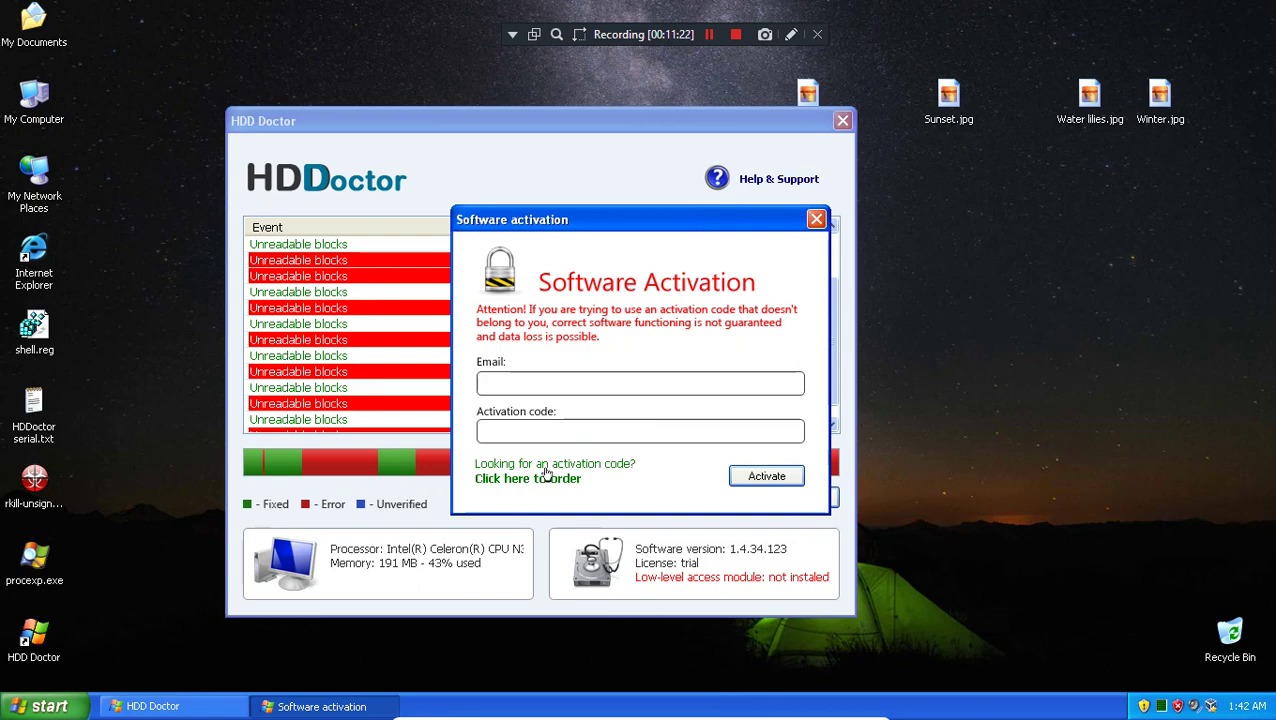
click(547, 476)
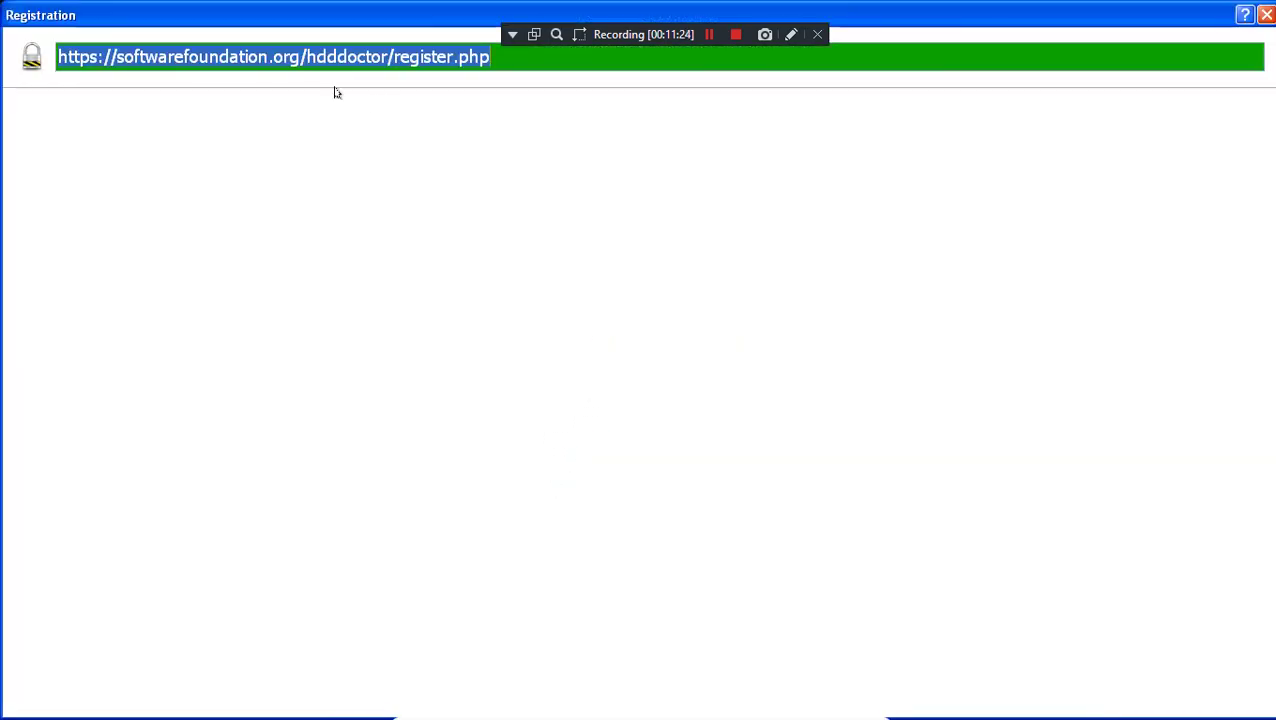
click(311, 55)
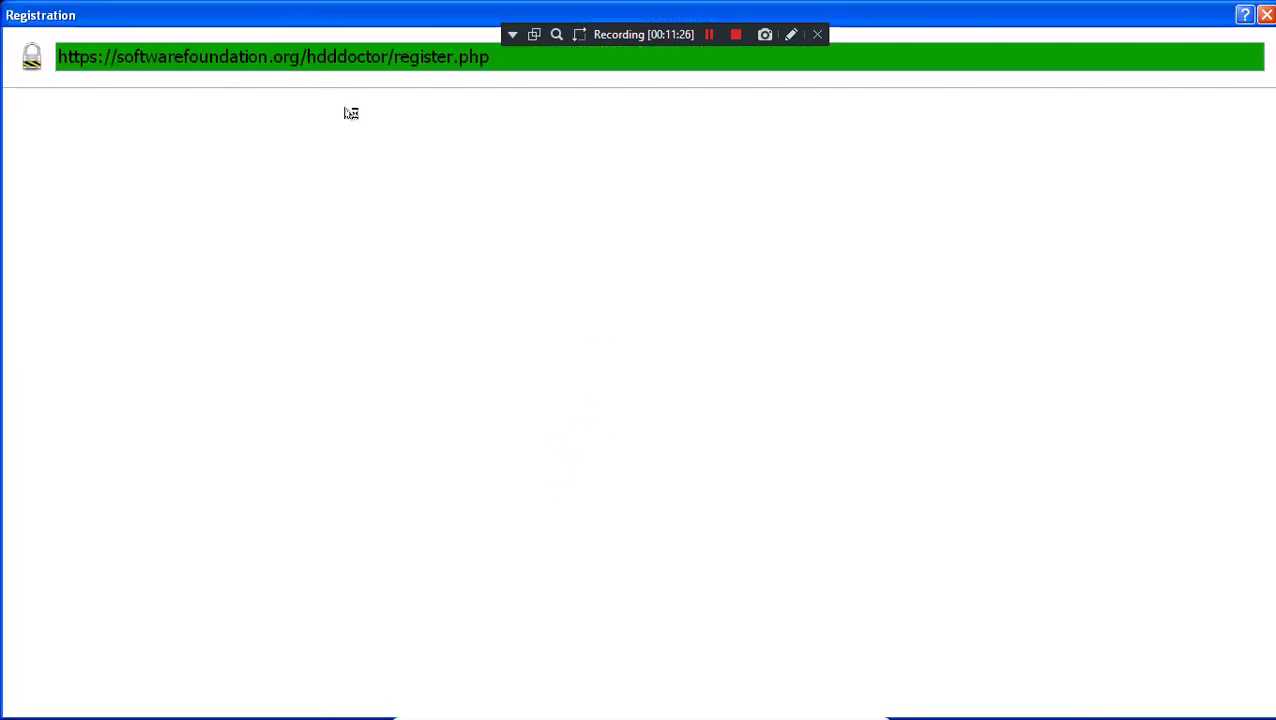
right_click(313, 338)
click(313, 40)
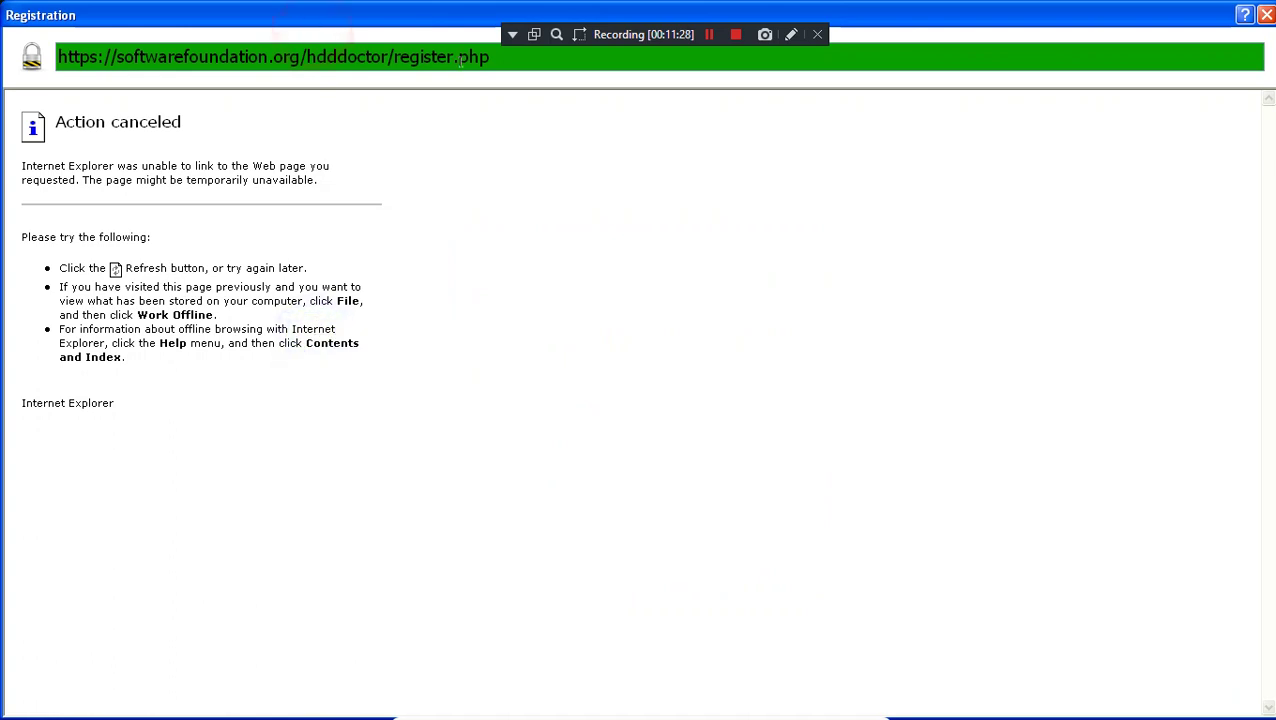
drag(482, 57, 125, 57)
right_click(129, 59)
click(182, 57)
click(1266, 15)
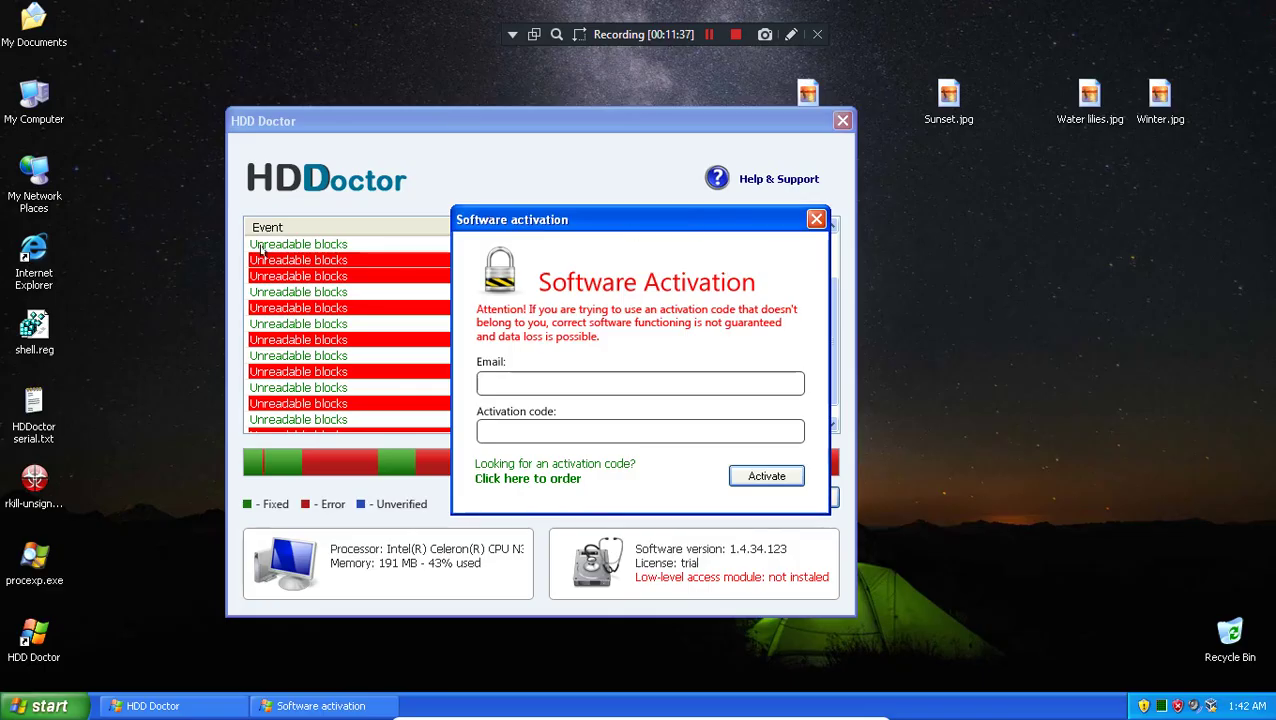
- Open the Control Panel, move its window clear of HDD Doctor, try to open Add or Remove Programs, and close it
key(super)
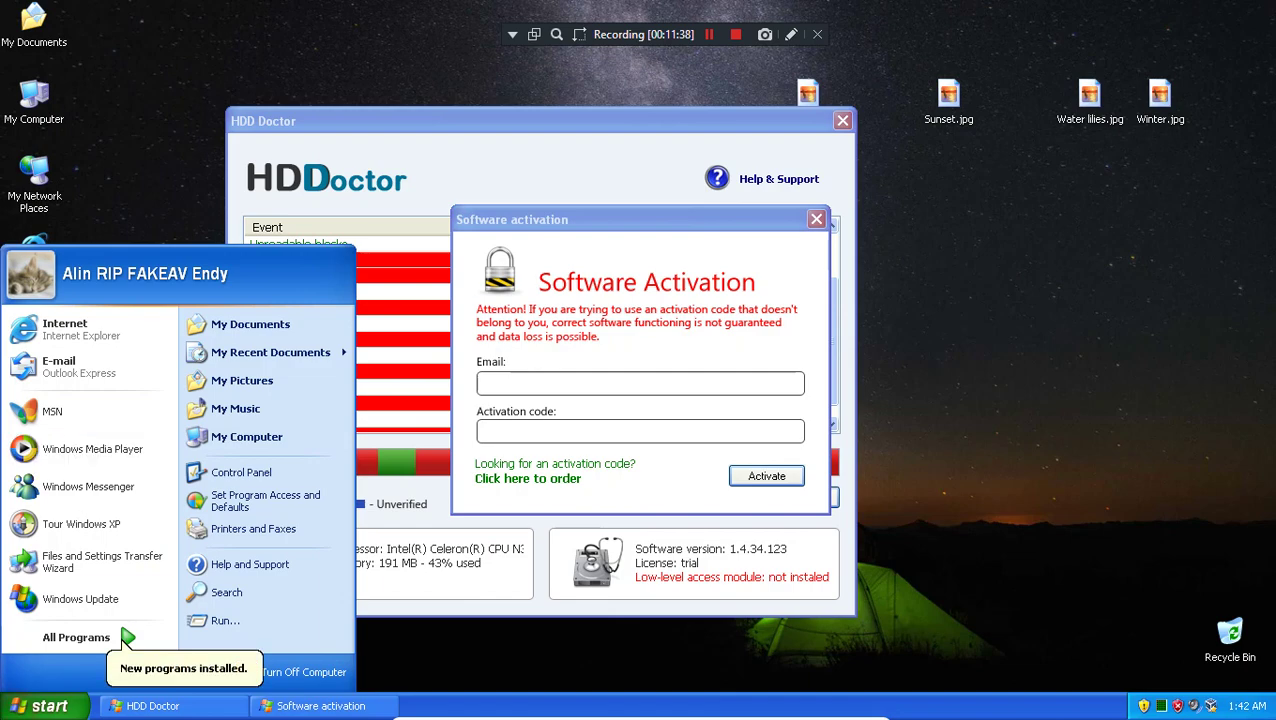
mouse_move(110, 637)
click(30, 706)
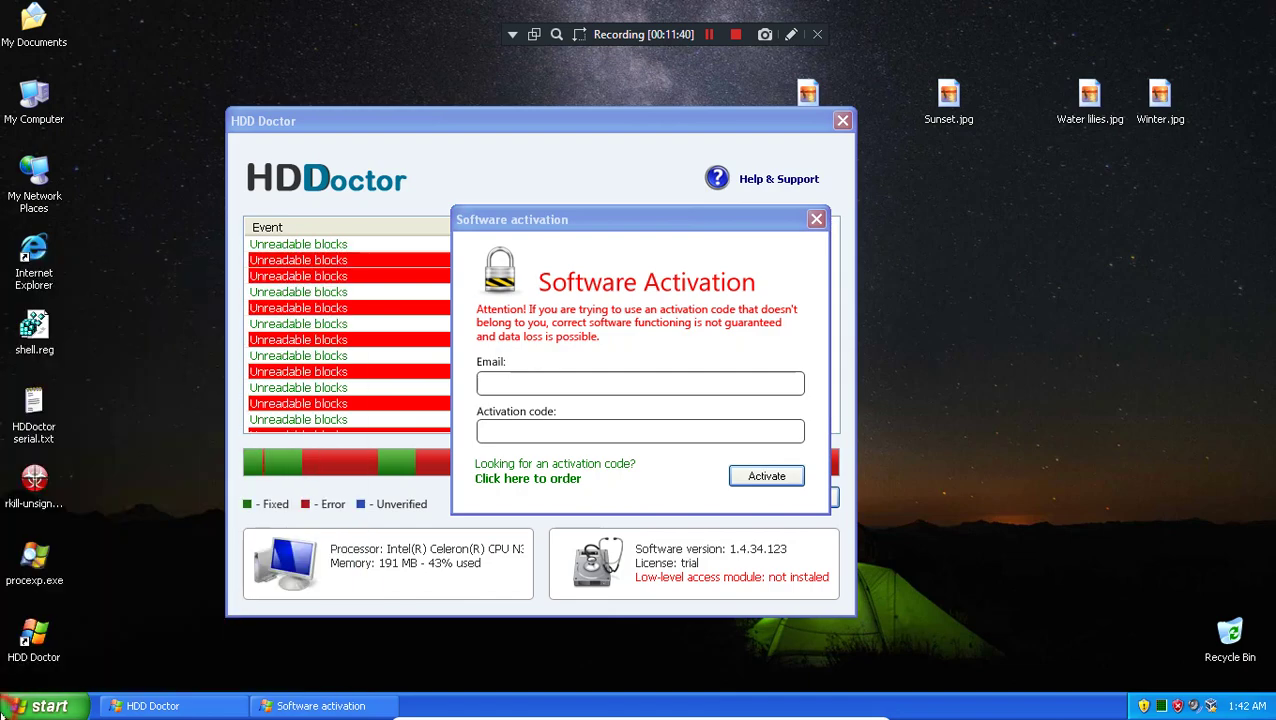
click(30, 706)
click(215, 466)
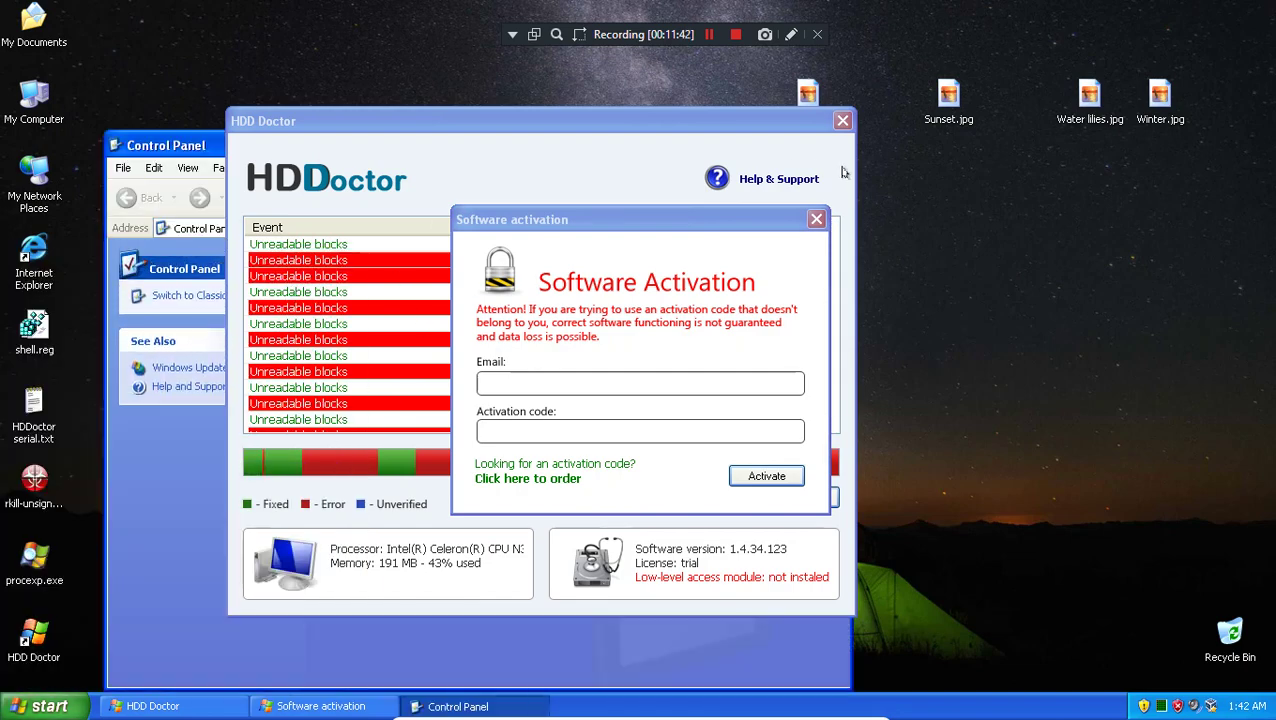
click(777, 236)
click(148, 170)
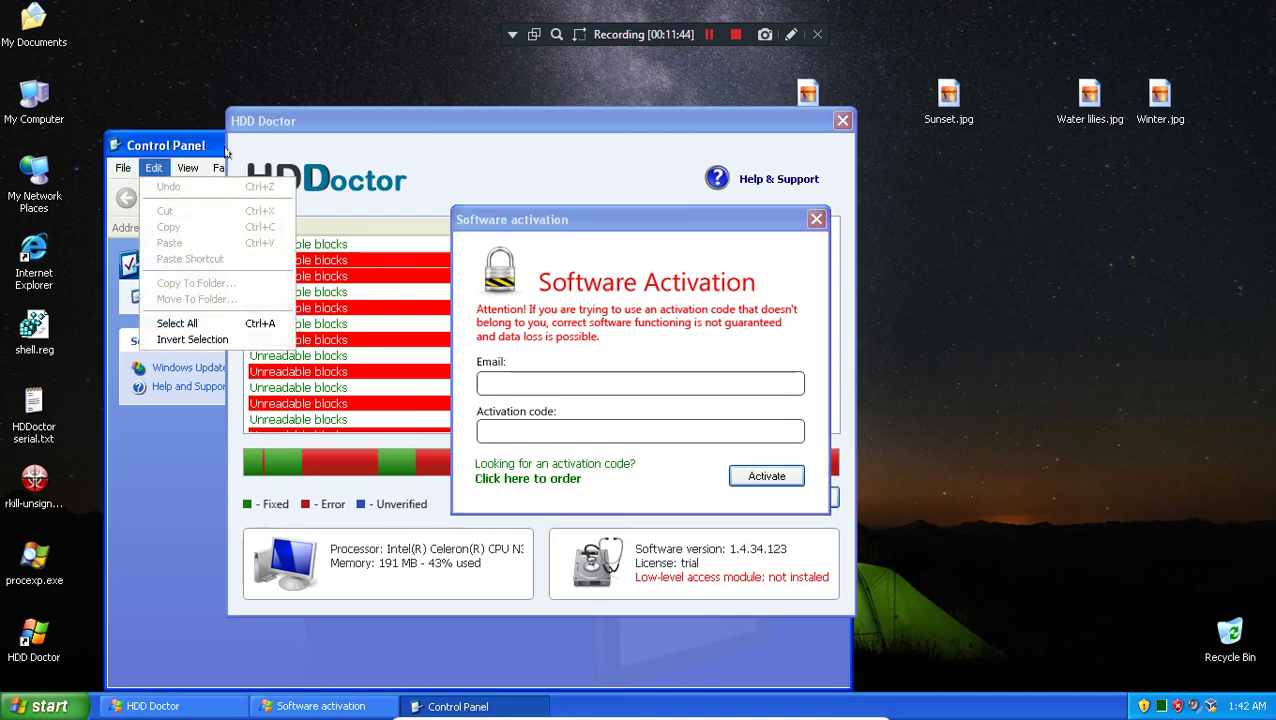
drag(158, 151, 619, 93)
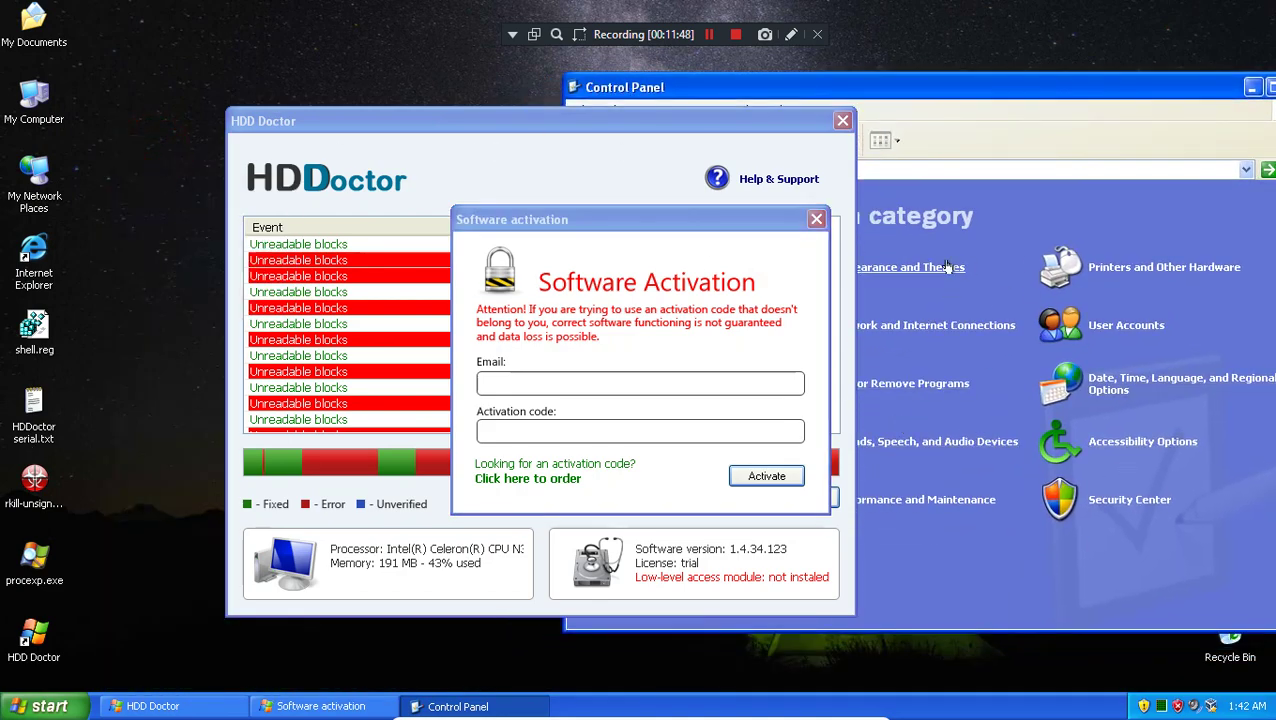
click(931, 371)
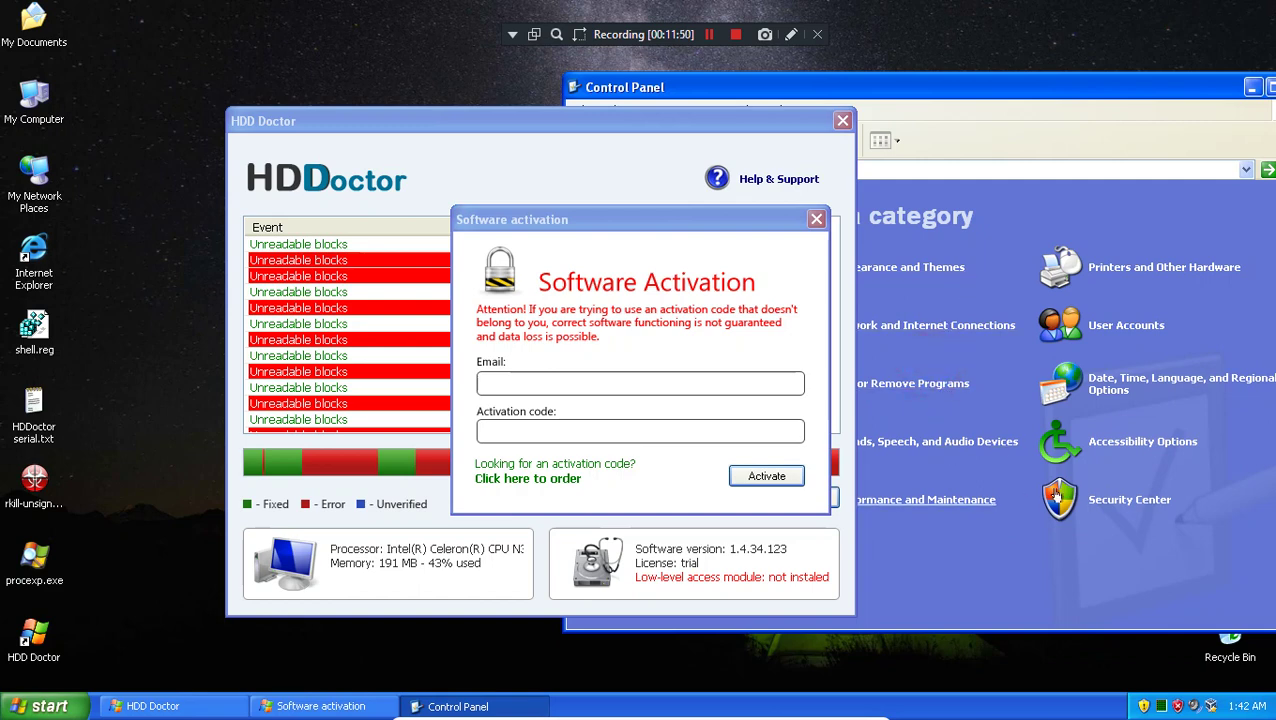
drag(1216, 90, 900, 112)
click(967, 113)
click(967, 113)
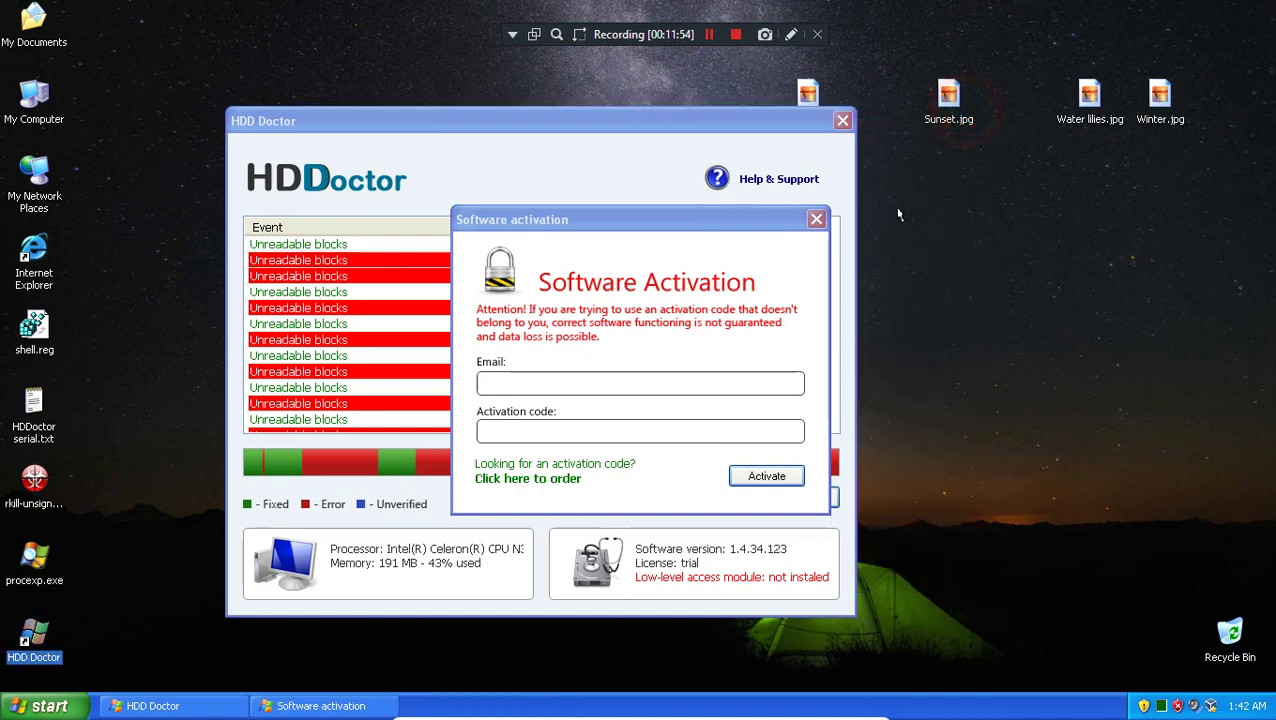
- Copy the activation code from HDDoctor serial.txt on the desktop and close the text file
double_click(27, 416)
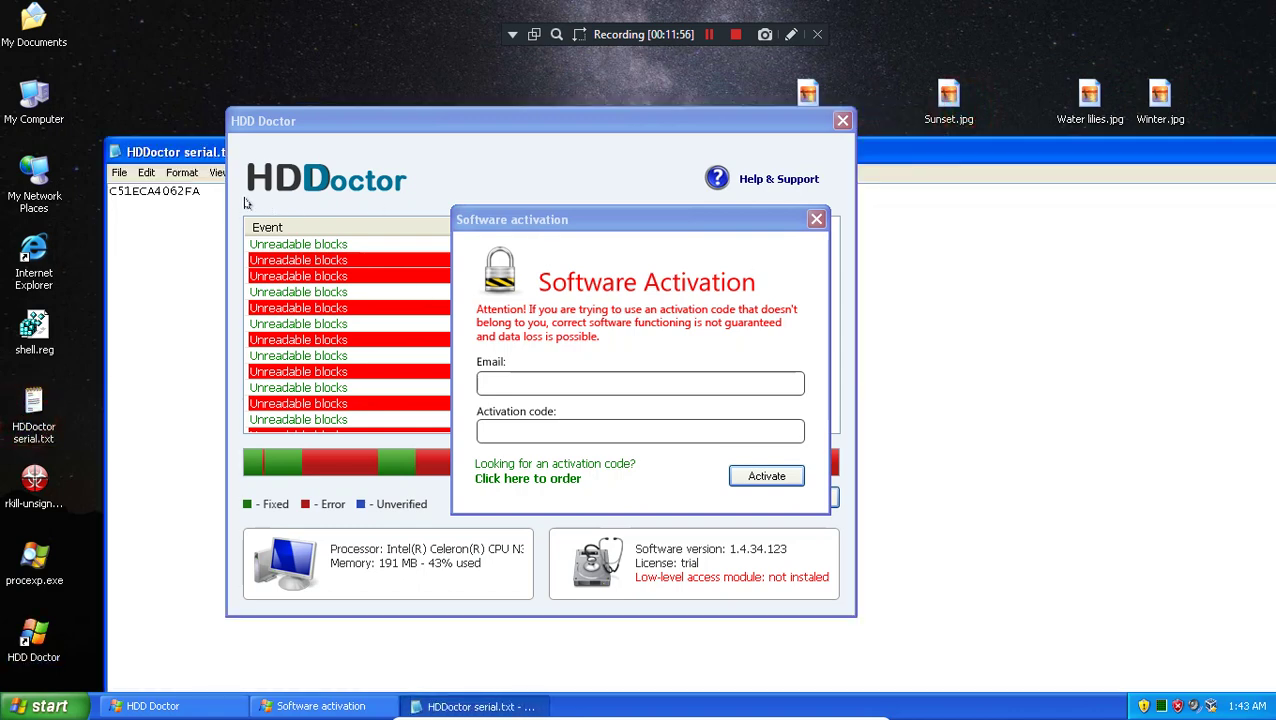
double_click(205, 190)
right_click(194, 227)
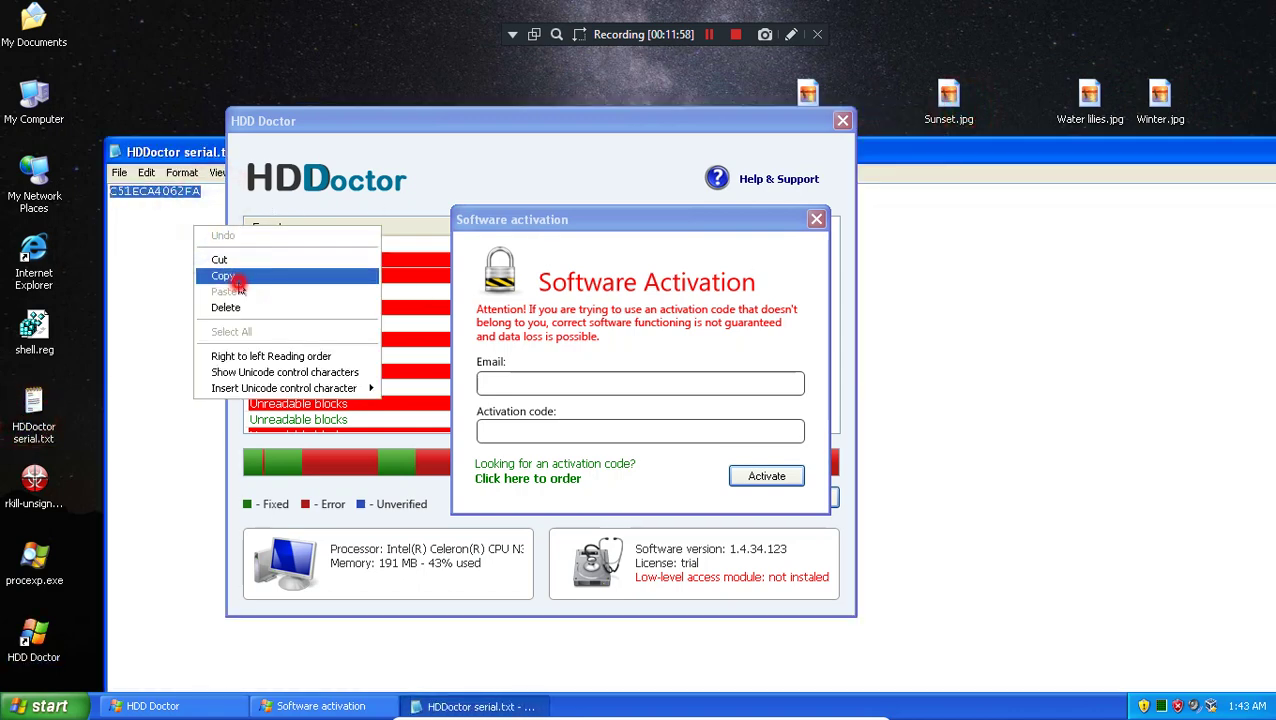
click(232, 277)
double_click(1250, 152)
click(1216, 143)
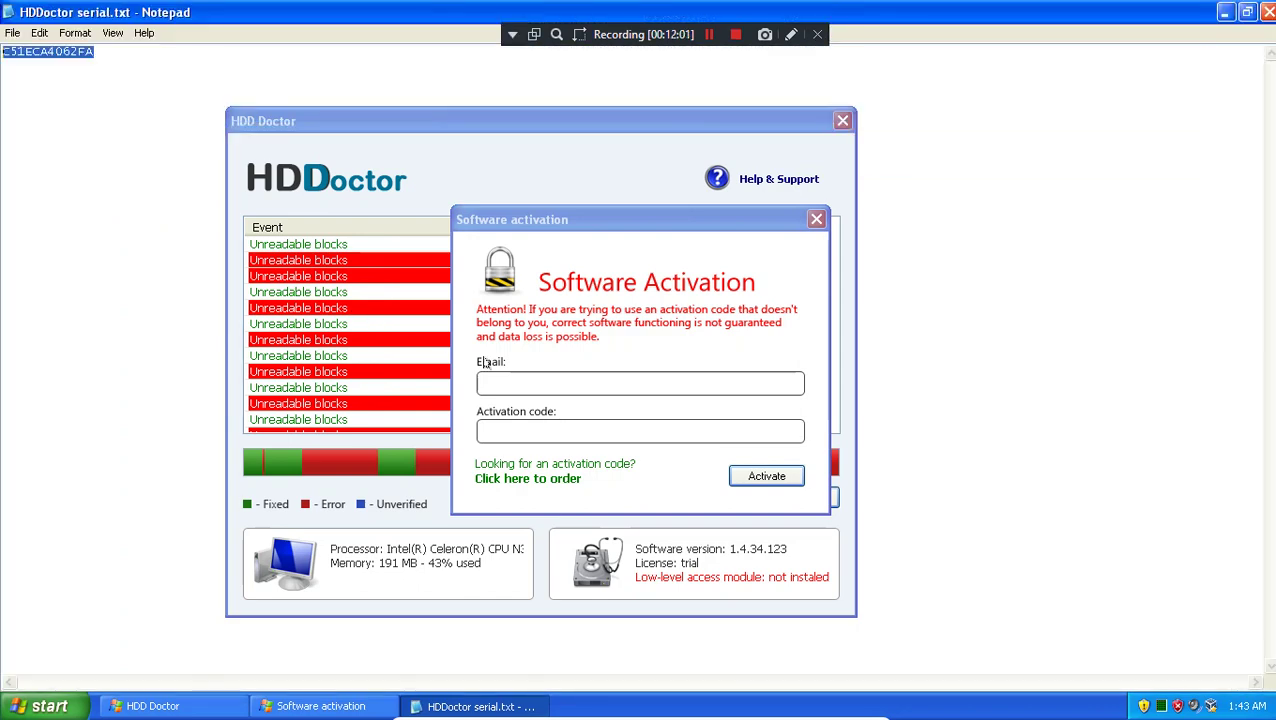
click(1264, 10)
- Paste the activation code, fill in the email field, activate HDD Doctor, and accept the thank-you message to launch System Repair
click(622, 428)
right_click(622, 428)
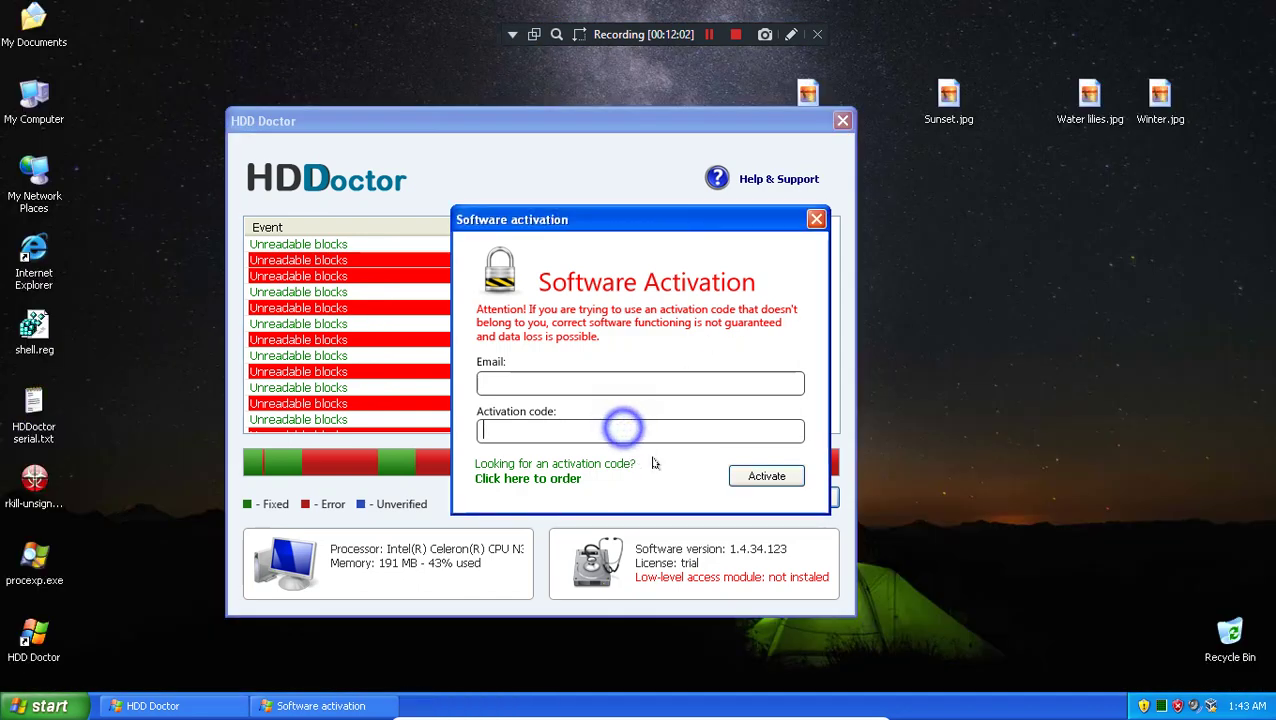
click(653, 495)
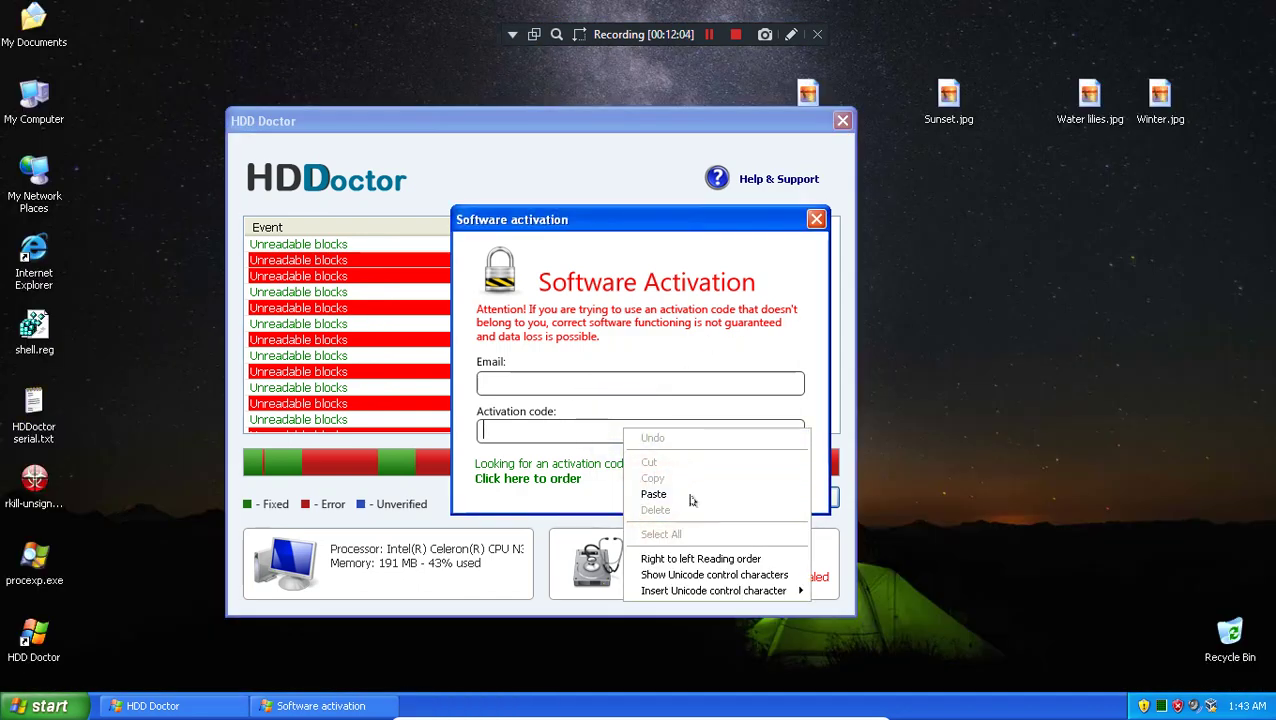
click(689, 495)
click(619, 383)
text(Alin and )
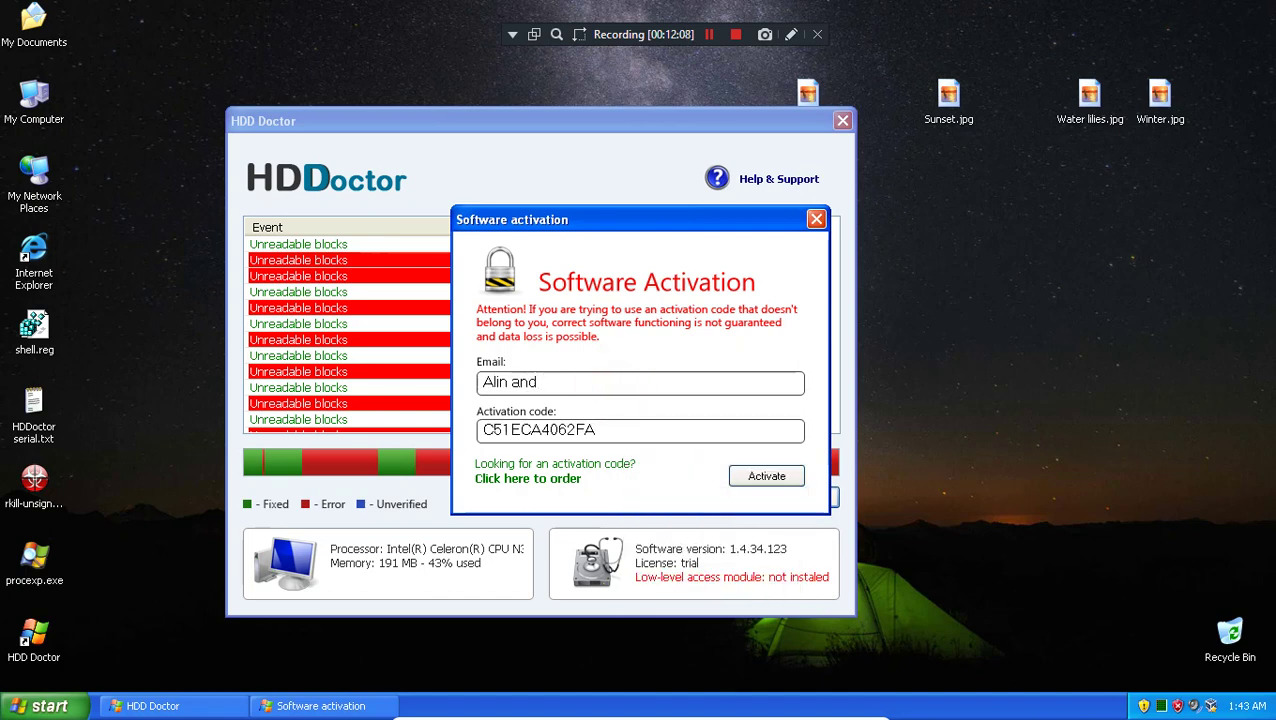
text(For Enderman Collab)
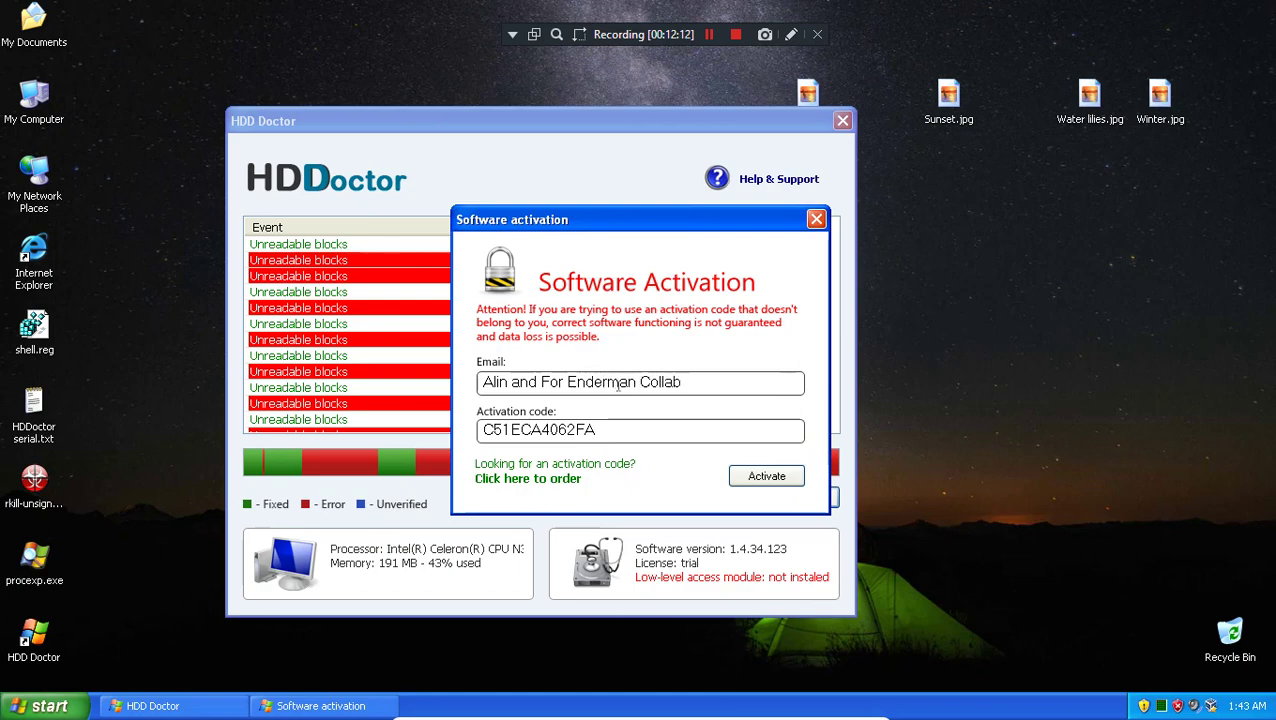
click(772, 475)
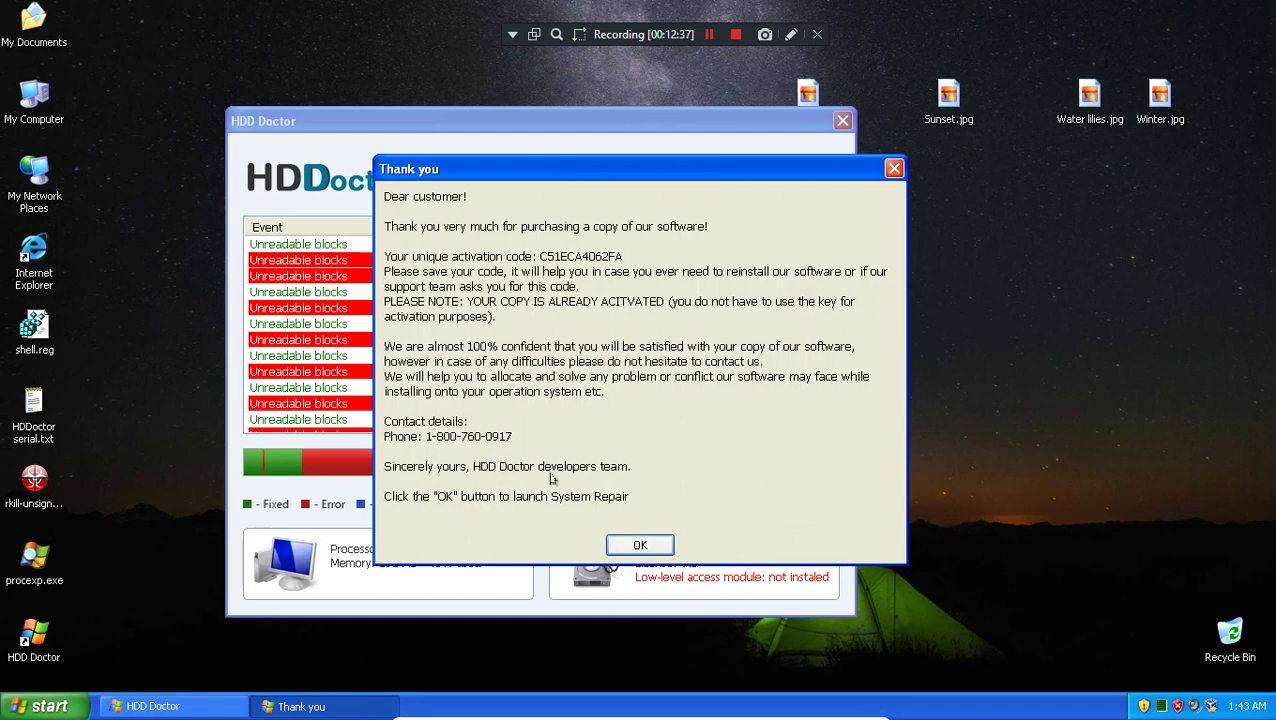
click(648, 541)
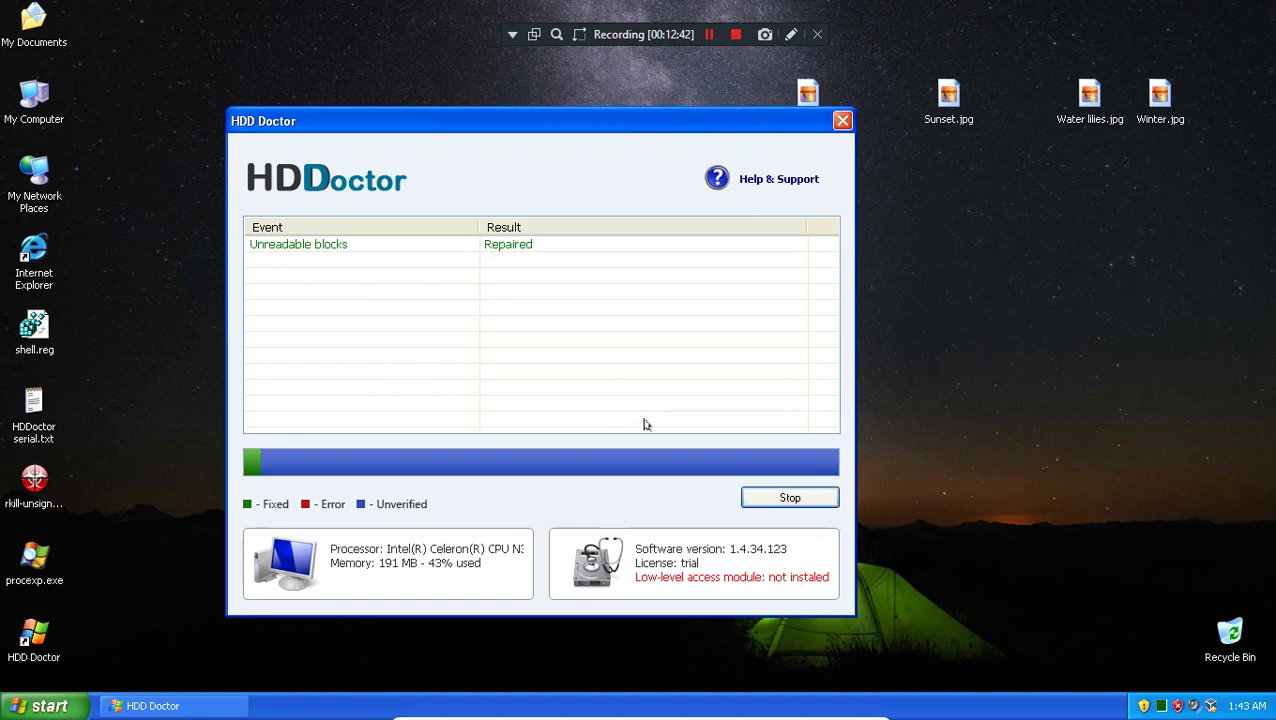
- Run %appdata% to open the Application Data folder, move HDD Doctor aside to inspect the files, and close the folder
click(1026, 350)
key(super+r)
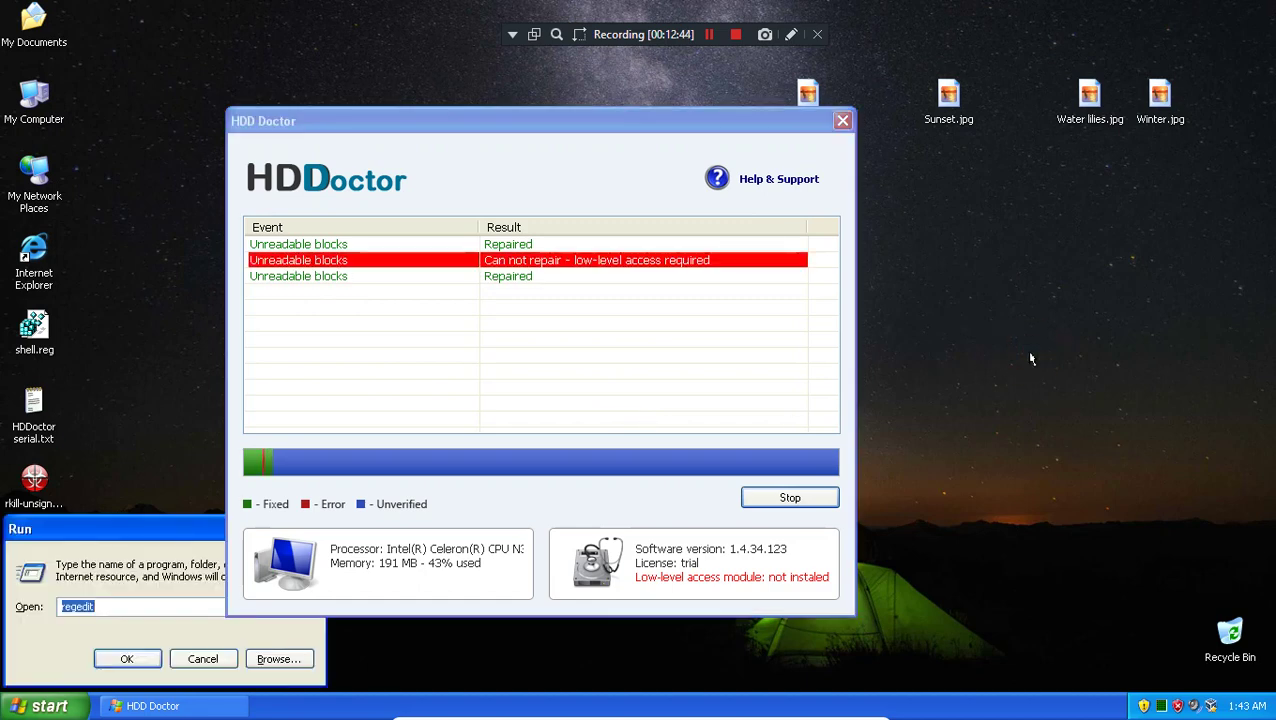
text(re)
key(BackSpace)
text(%)
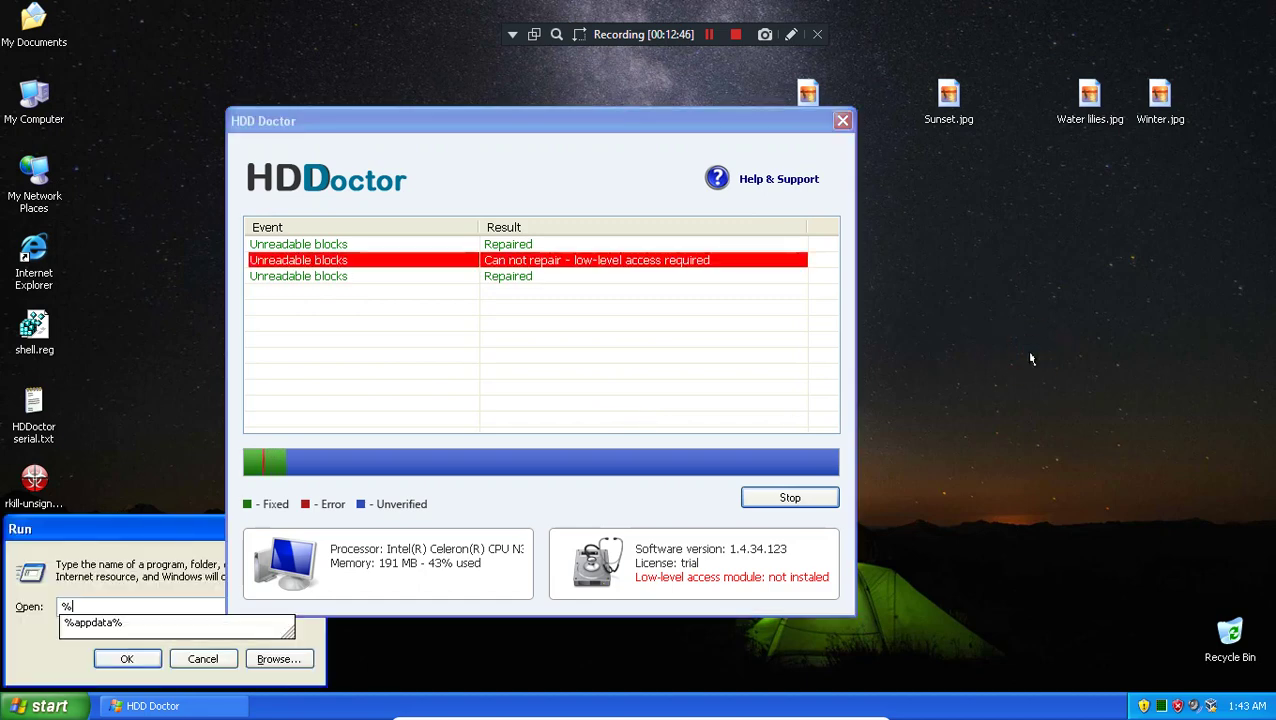
key(Down)
key(Return)
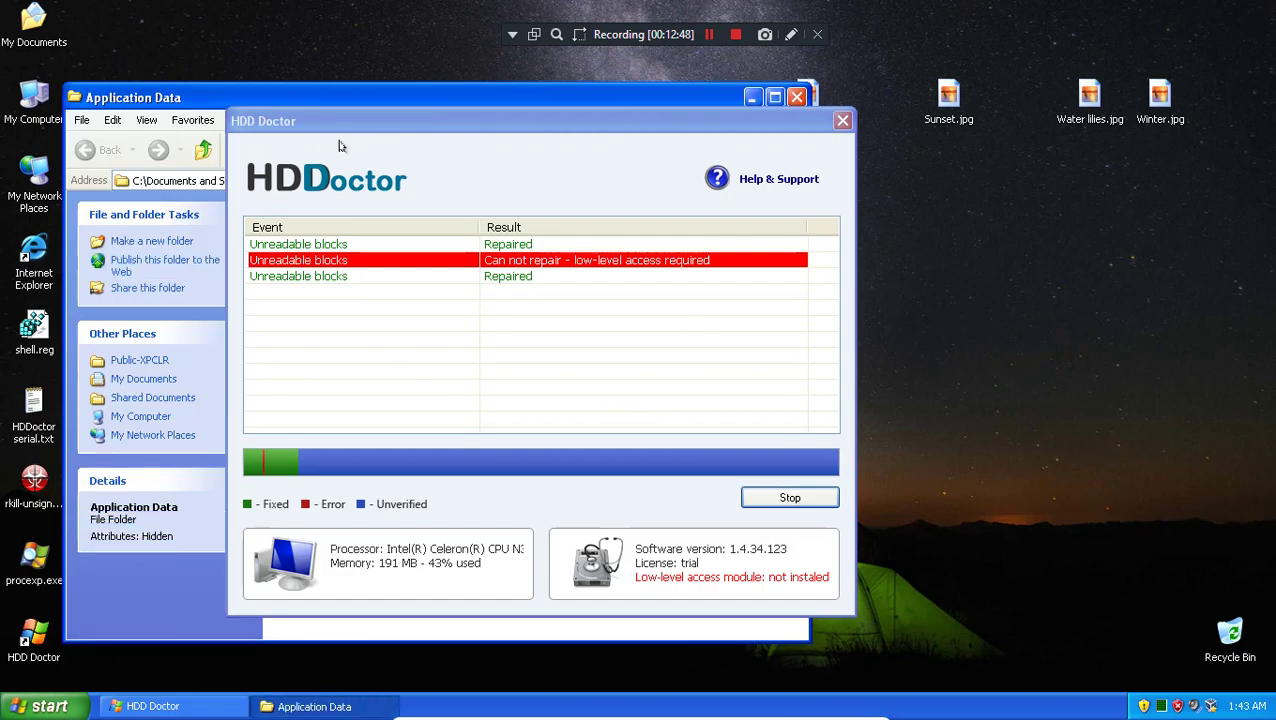
drag(326, 130, 334, 129)
mouse_move(685, 165)
mouse_down()
mouse_move(855, 136)
mouse_move(752, 140)
mouse_up()
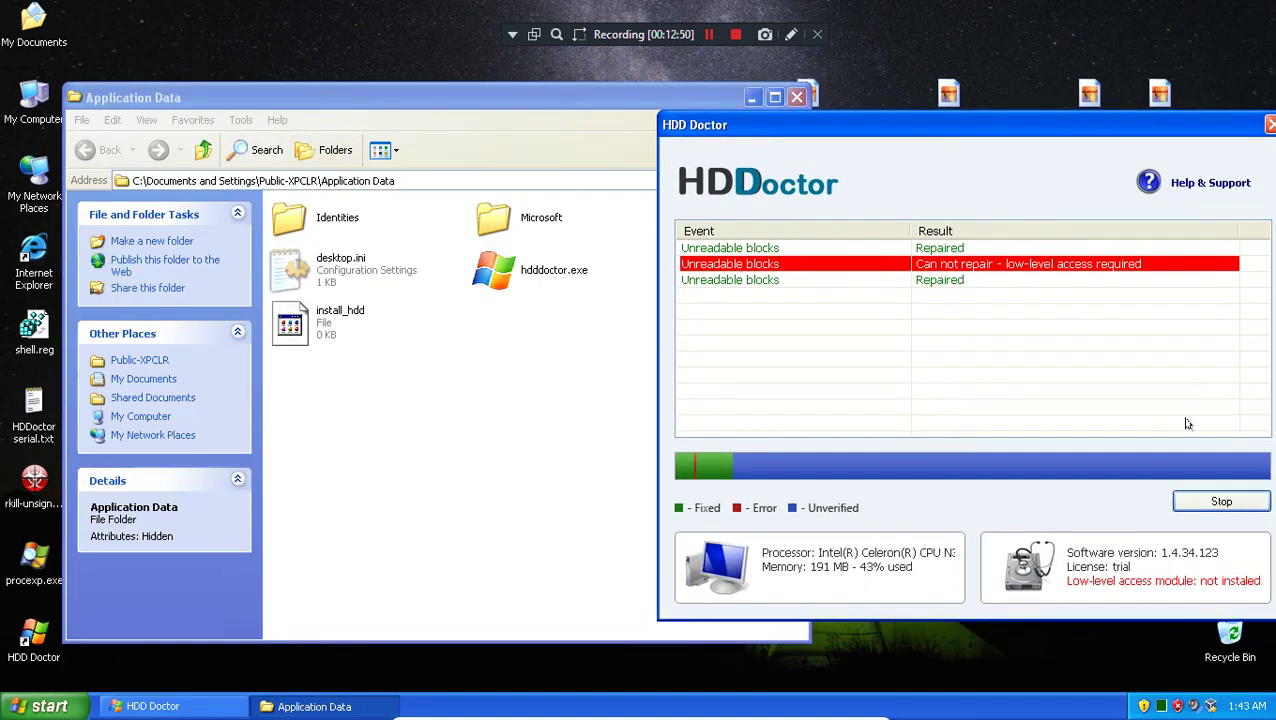
click(1127, 563)
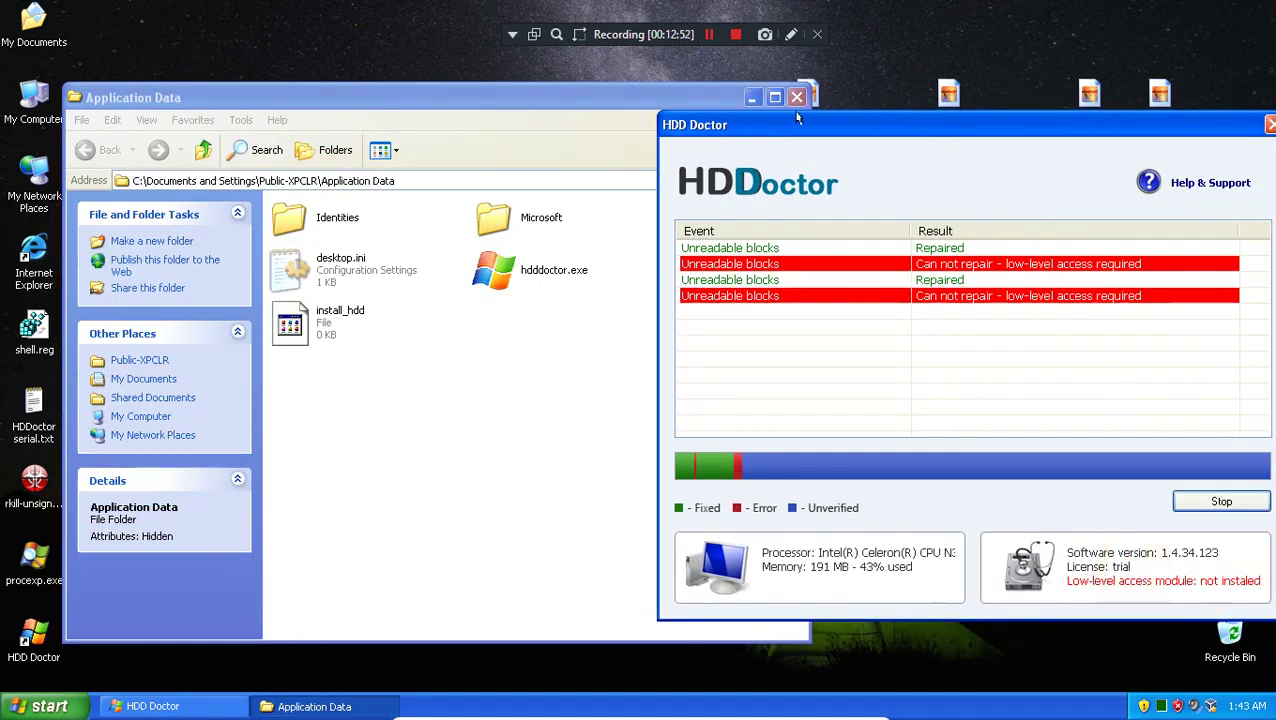
click(797, 97)
- Start Task Manager and open the WINDOWS folder on drive C from My Computer, keeping the HDD Doctor window aside
drag(805, 125, 405, 112)
double_click(30, 100)
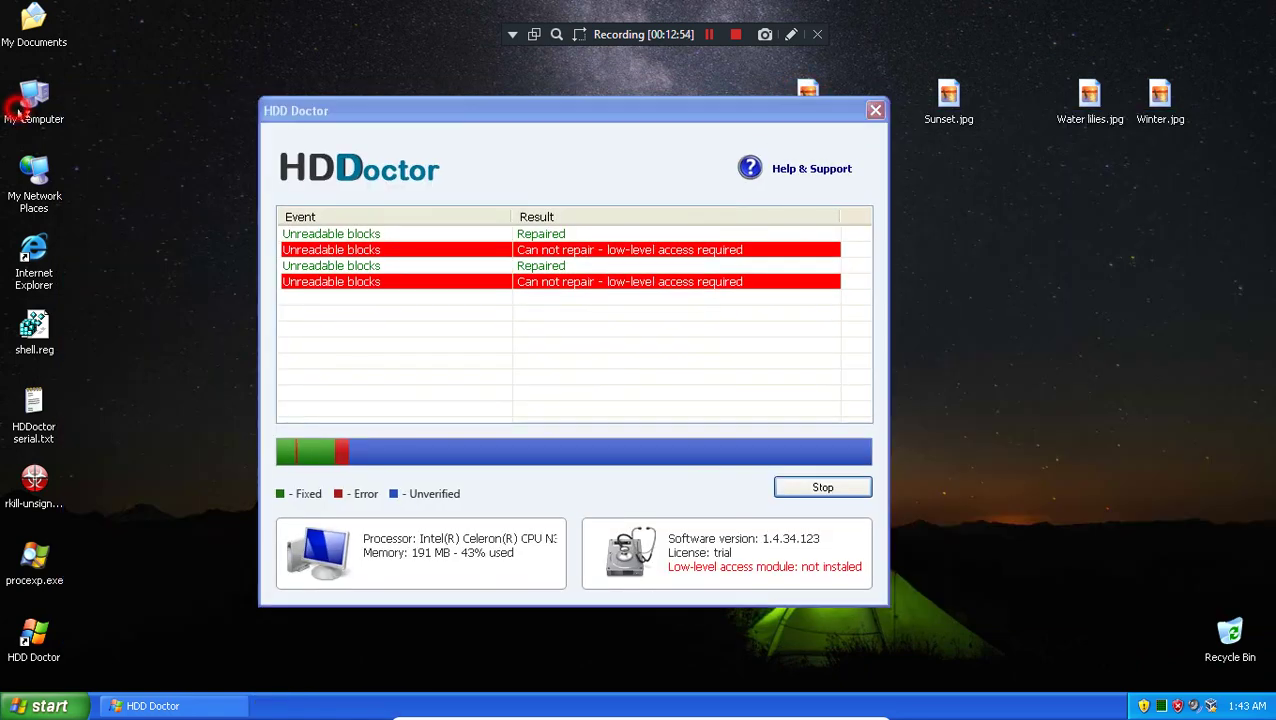
right_click(1039, 709)
click(1071, 667)
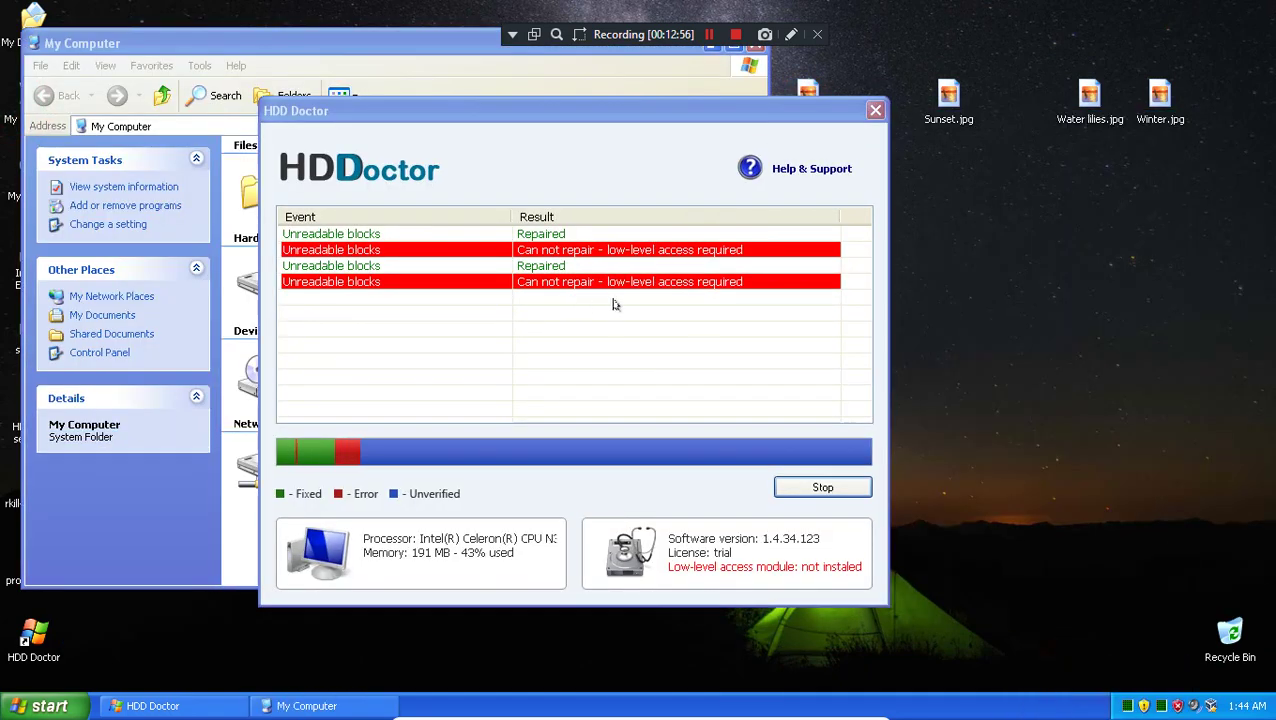
drag(320, 112, 552, 130)
double_click(287, 298)
double_click(262, 272)
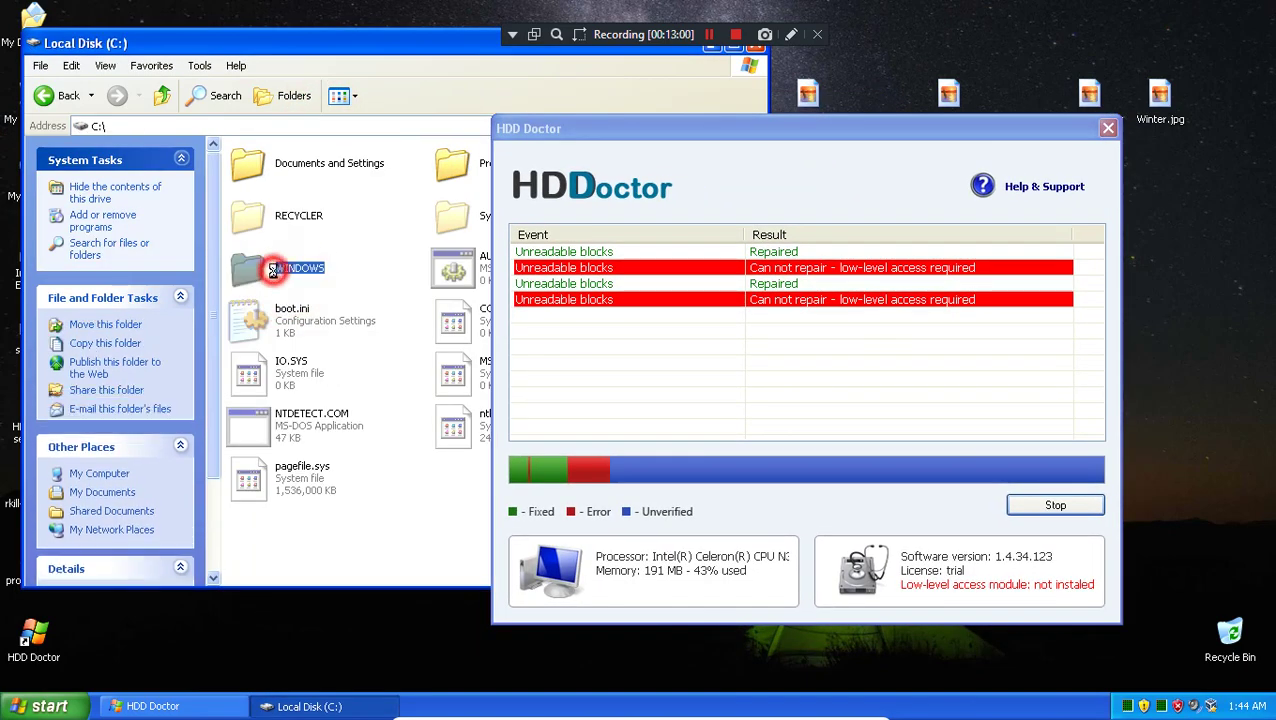
- Stop HDD Doctor's repair, dismiss its full-version activation prompts, and close the program window
click(1104, 128)
click(1052, 503)
click(682, 439)
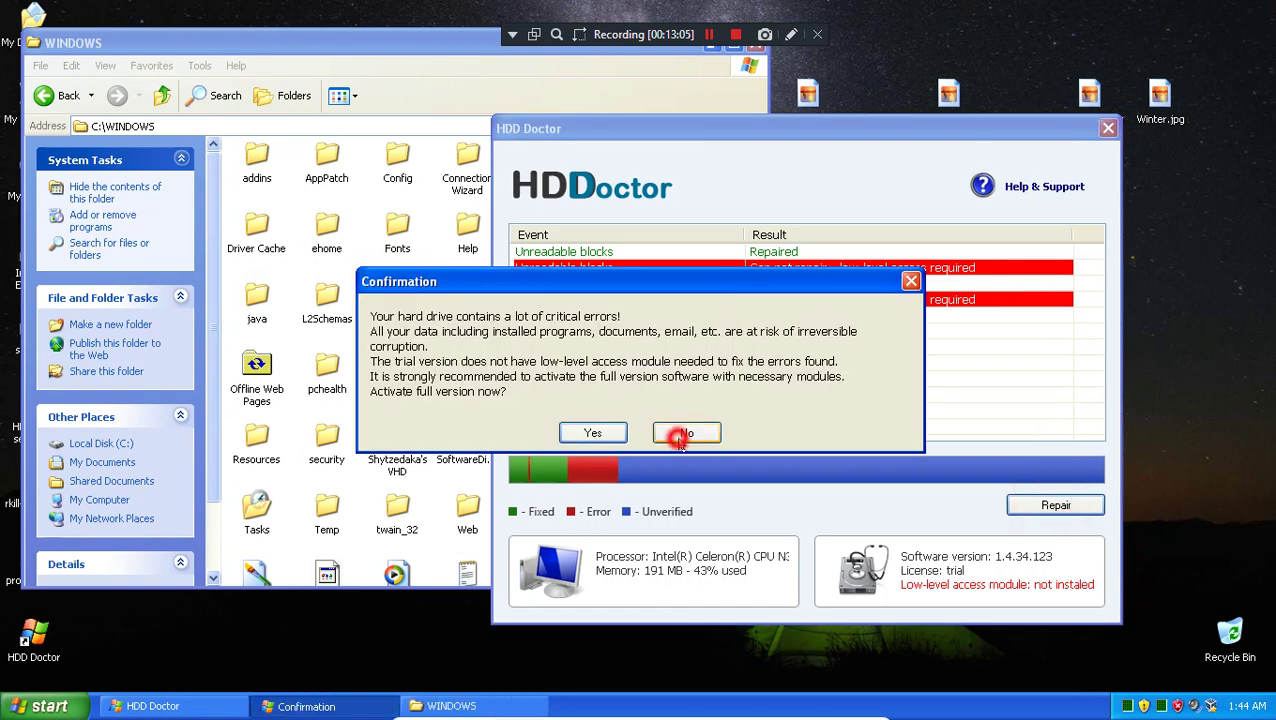
click(639, 545)
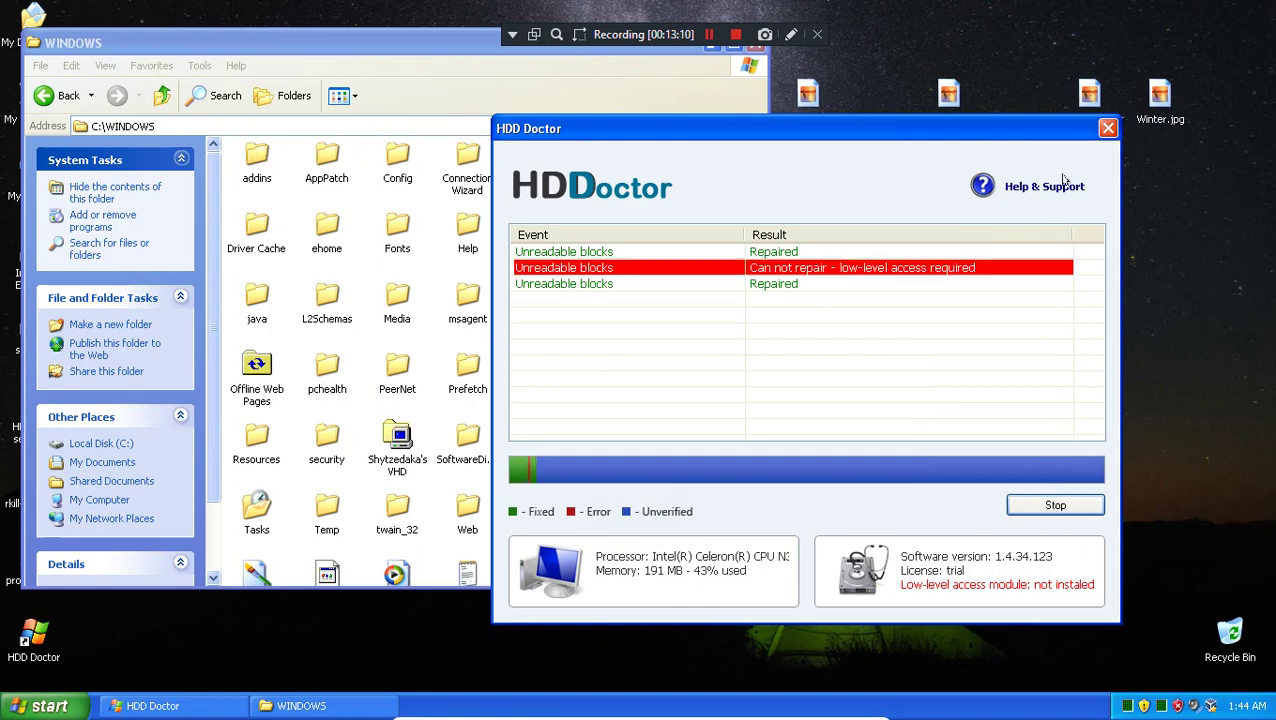
click(1038, 512)
click(594, 433)
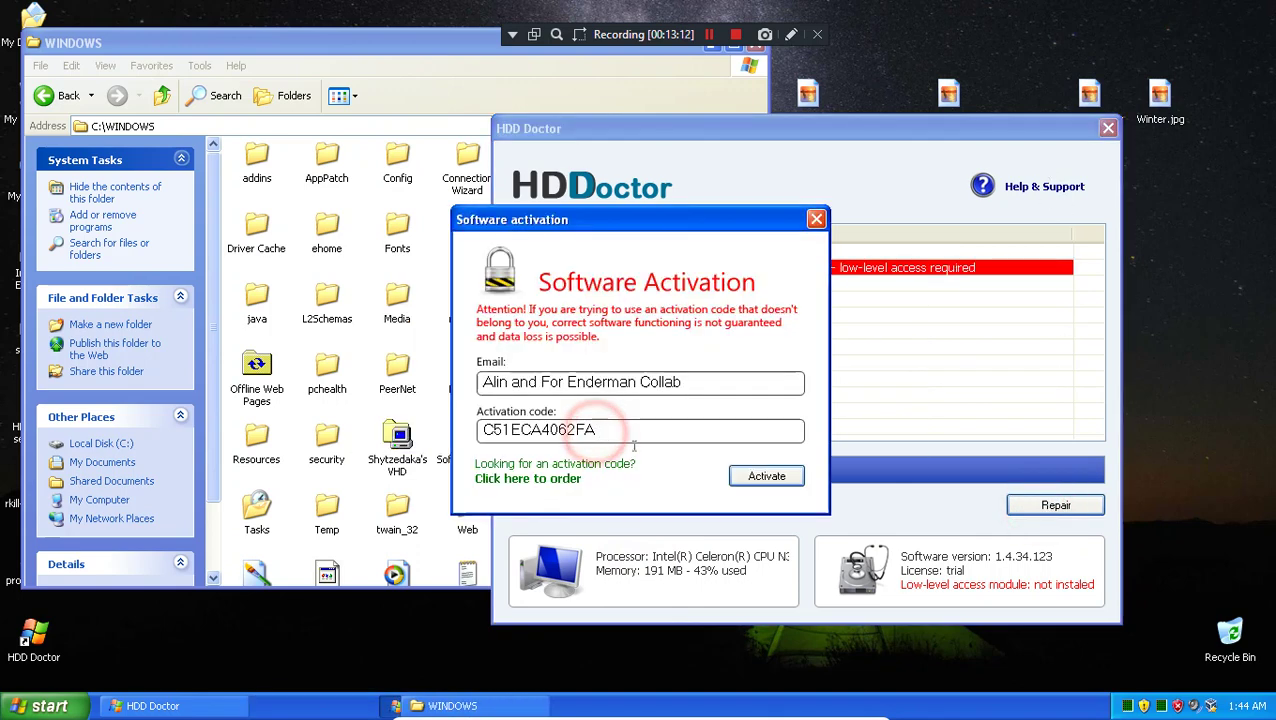
click(817, 217)
click(1108, 128)
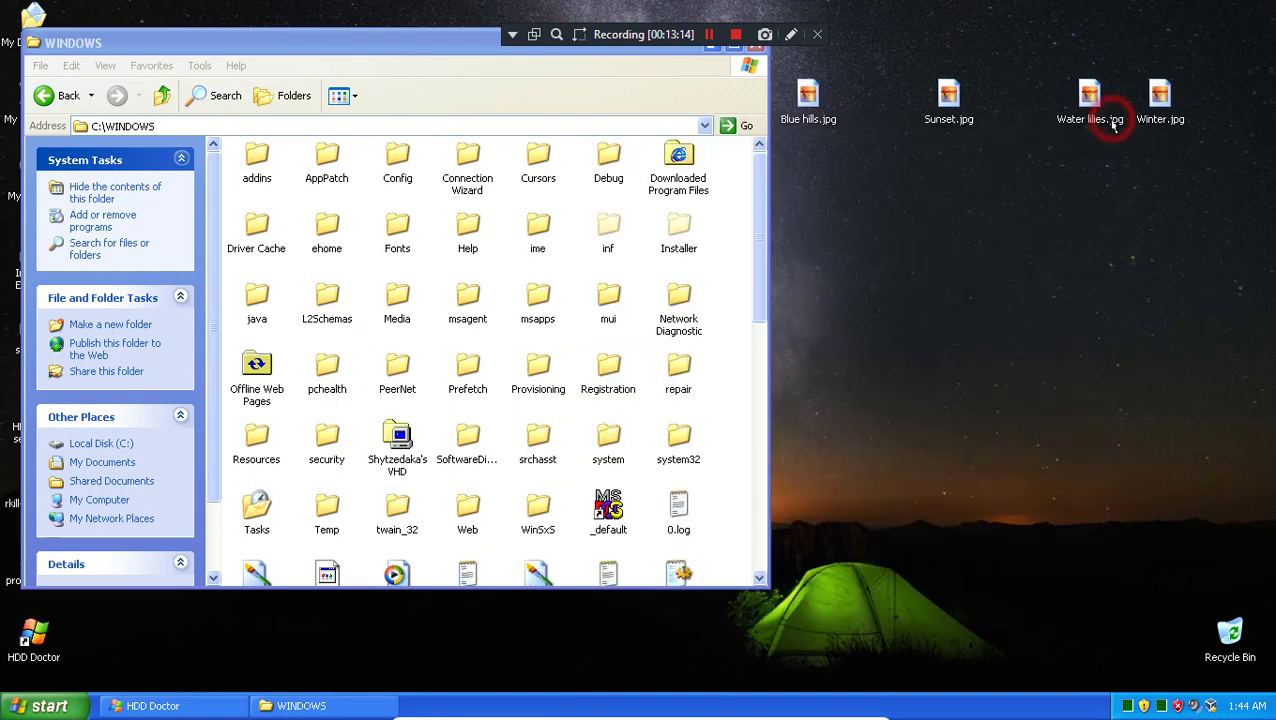
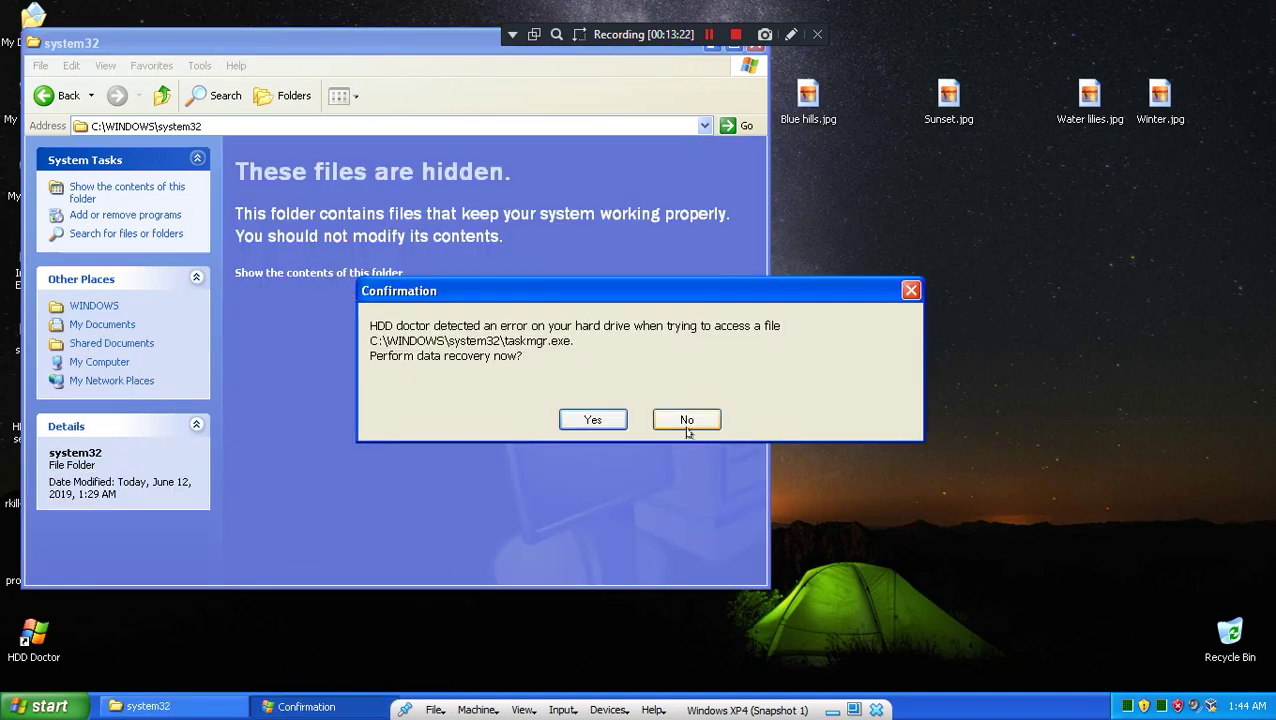
- Accept data recovery for taskmgr.exe, stop the repair that starts, decline activating the full version, and close HDD Doctor
click(598, 422)
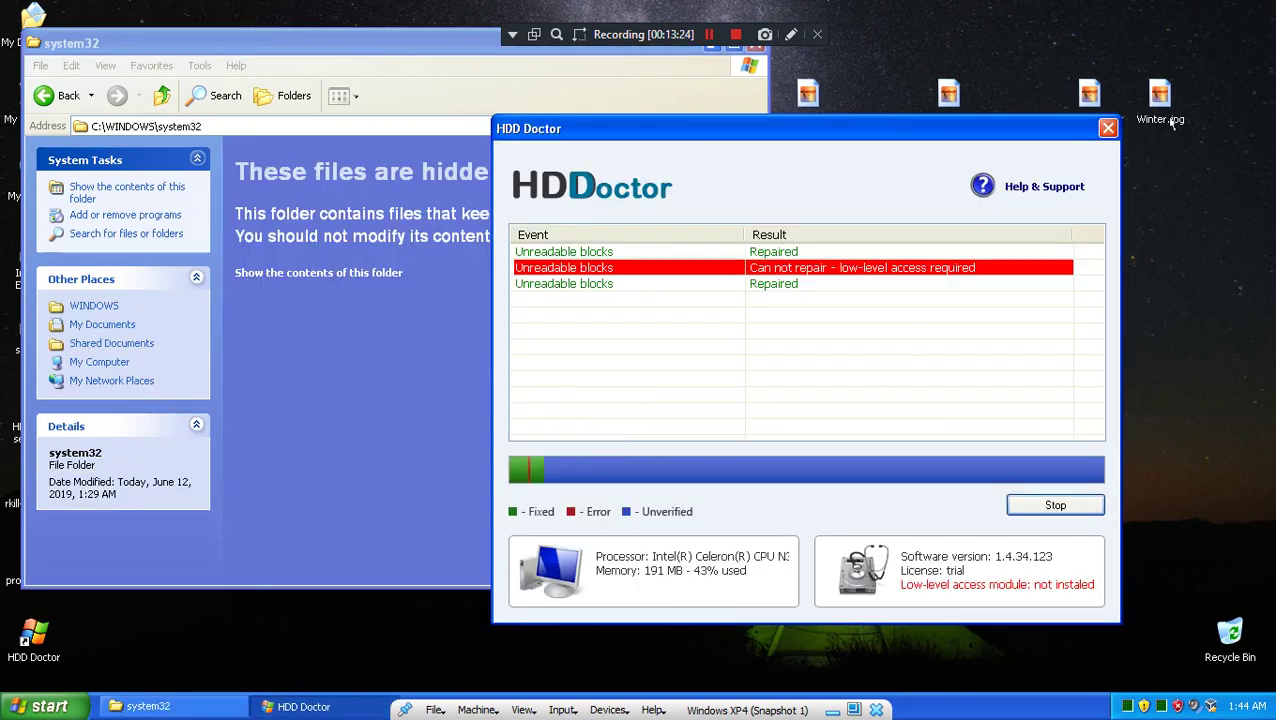
drag(1090, 128, 1114, 129)
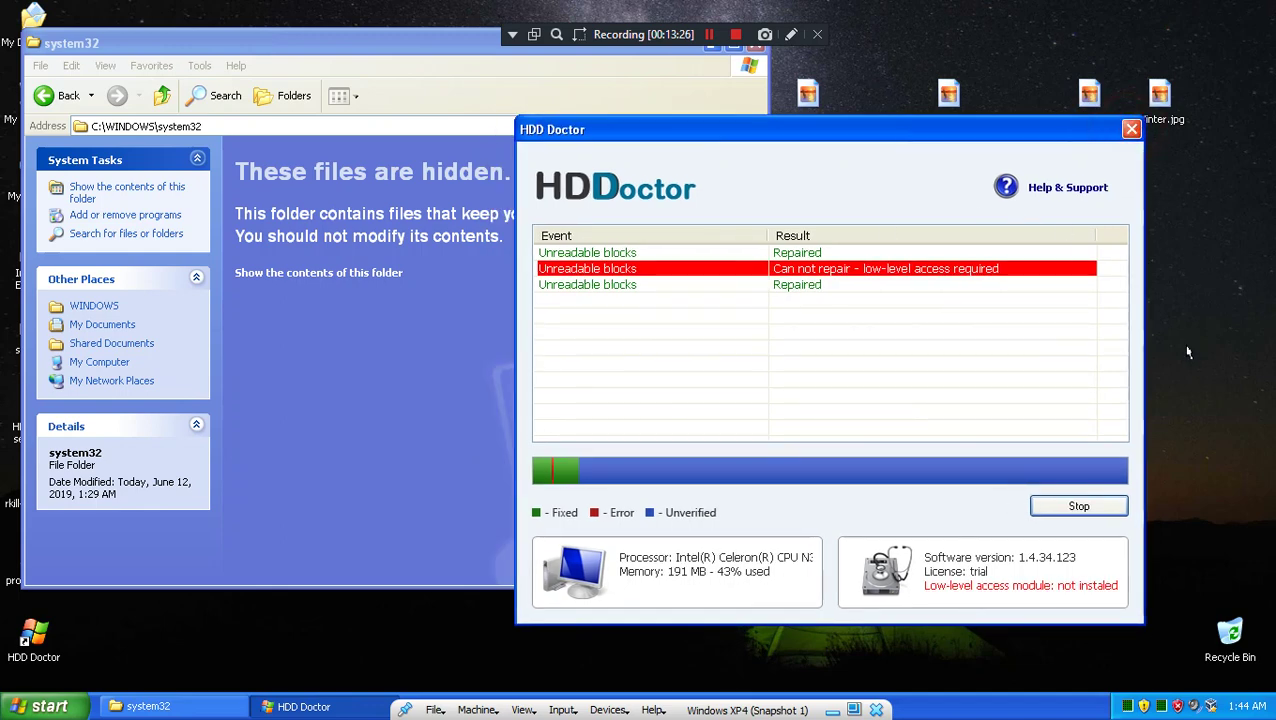
click(1078, 505)
click(672, 438)
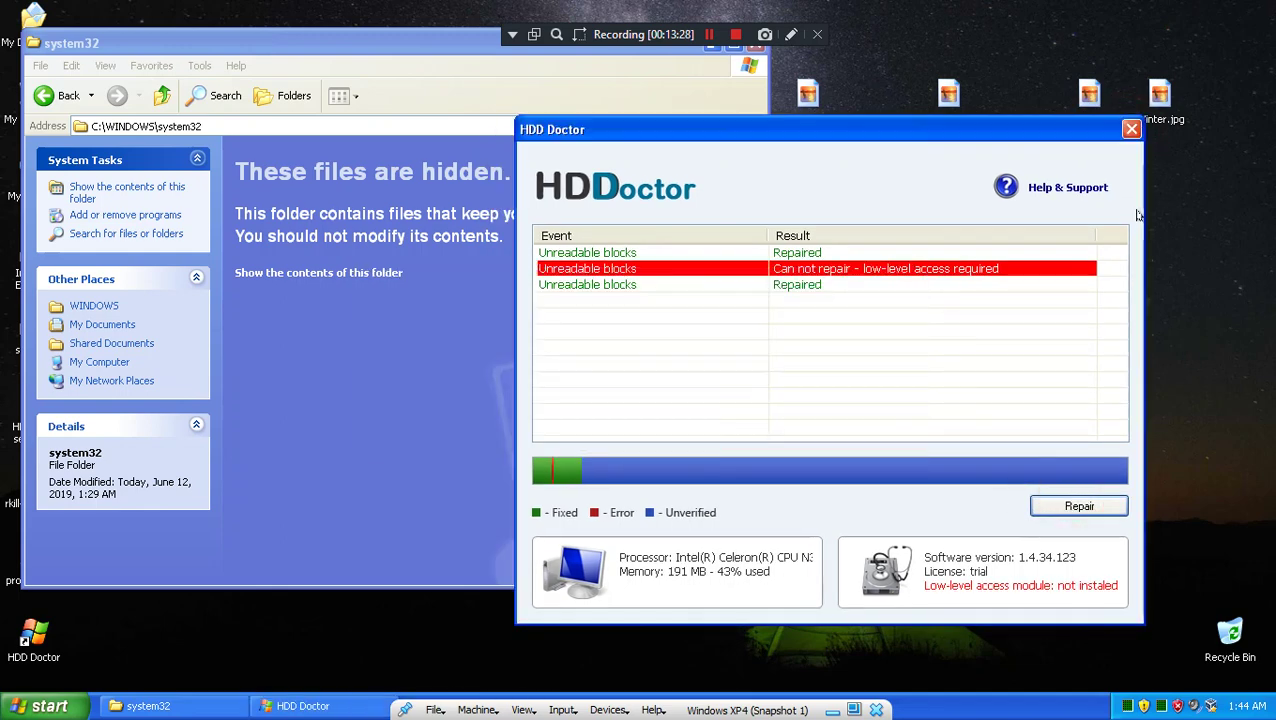
click(1131, 129)
- Find taskmgr.exe in the system32 folder and copy the file
click(404, 384)
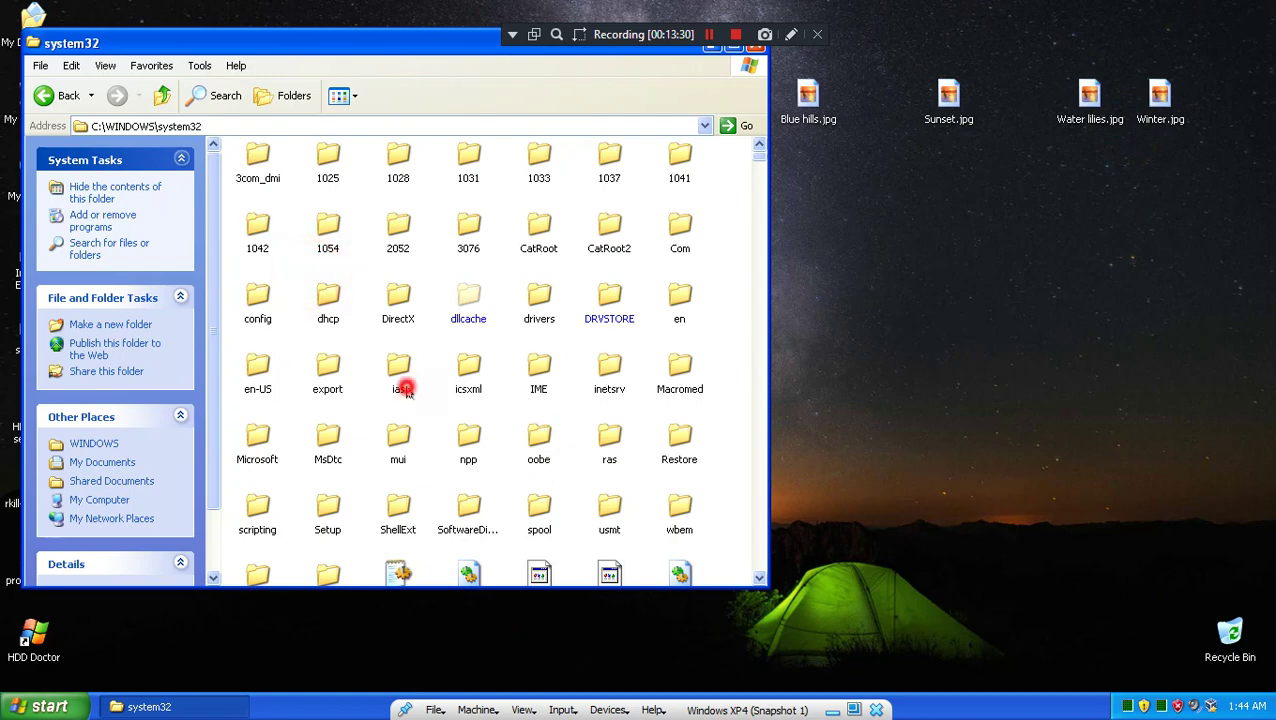
key(t)
scroll(404, 392, down, 3)
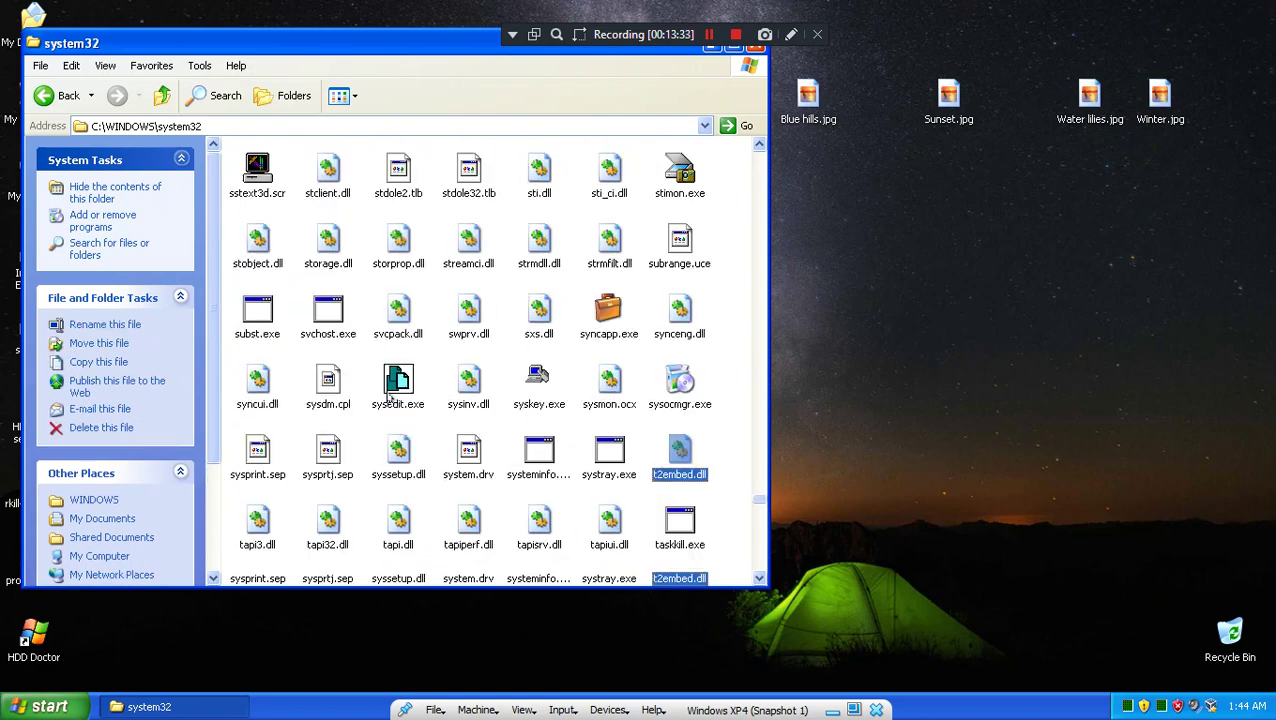
right_click(398, 492)
click(440, 602)
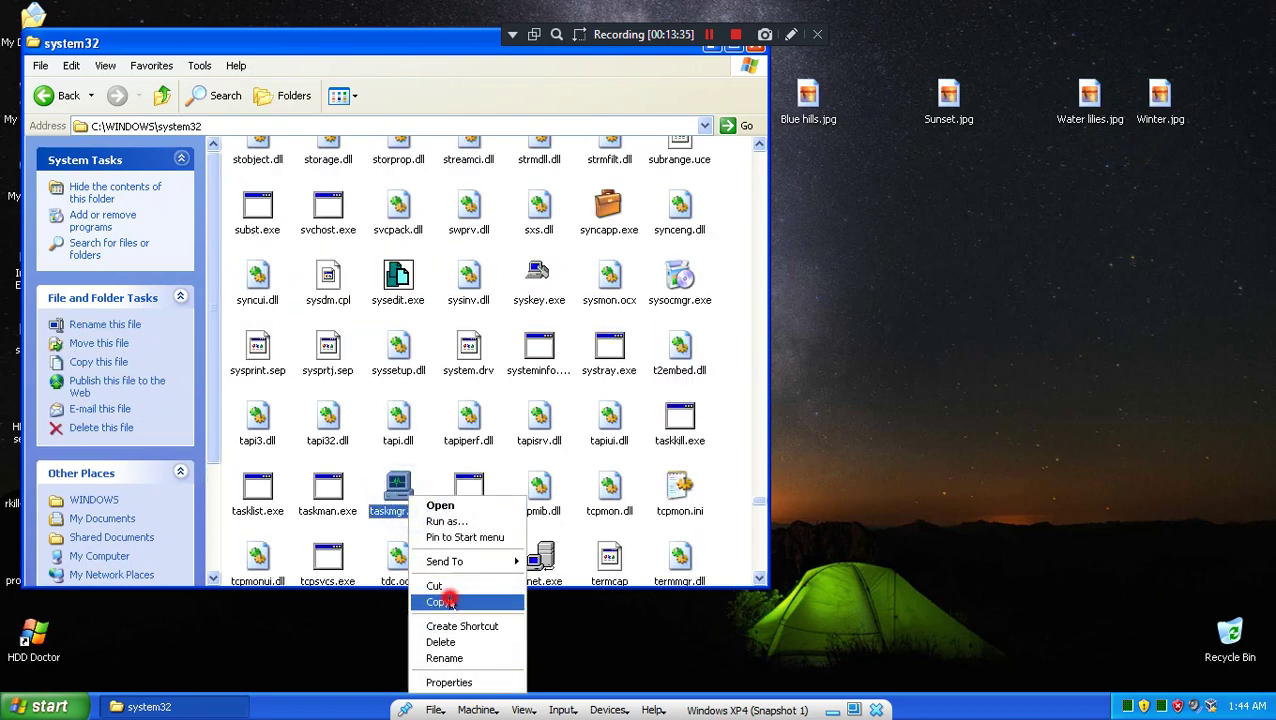
- Paste the copied taskmgr.exe onto the desktop and close the system32 folder window
right_click(1160, 292)
click(1187, 343)
click(341, 48)
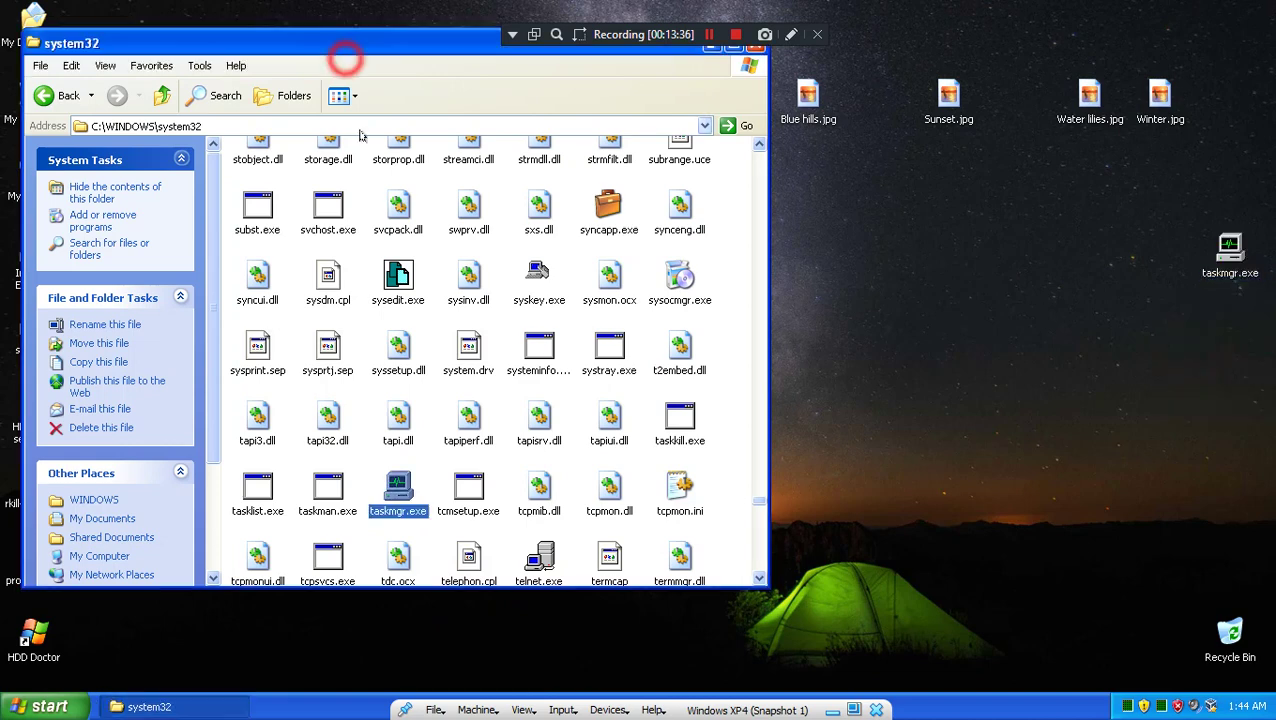
click(758, 50)
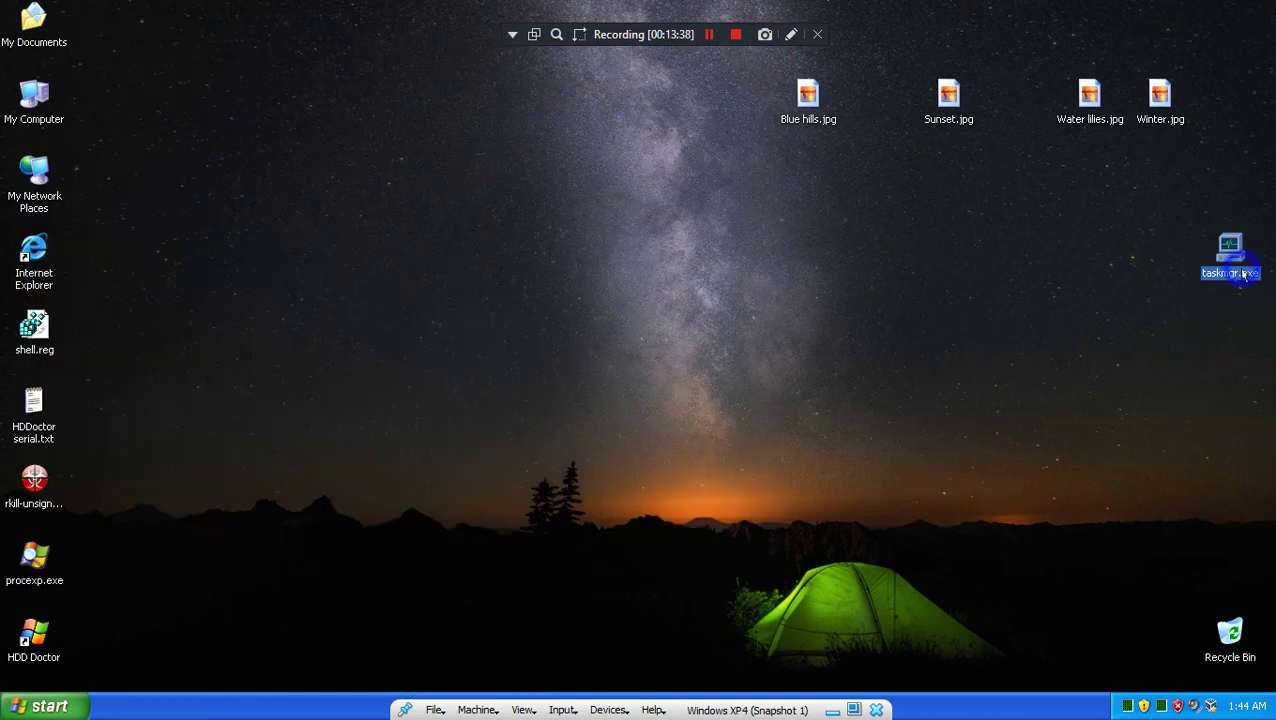
- Rename the desktop copy of taskmgr.exe as "Absolutly is not task manager.exe"
right_click(1240, 270)
click(1170, 448)
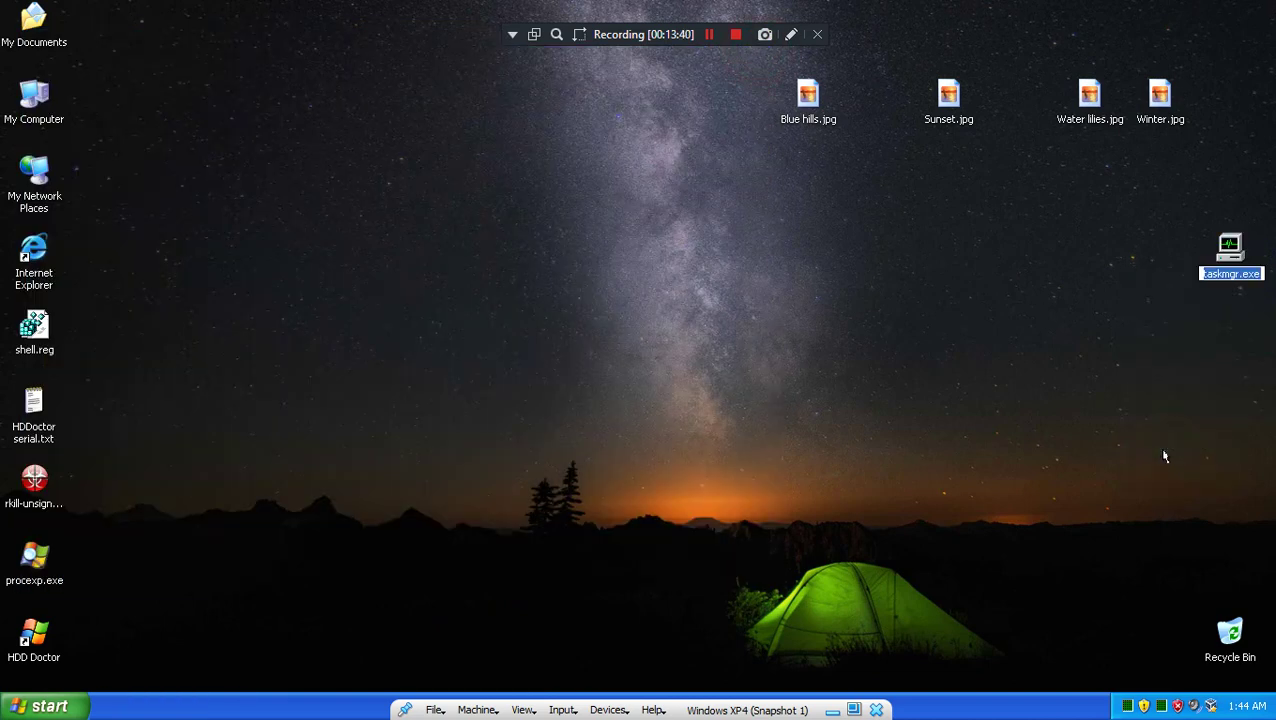
text(Absolu)
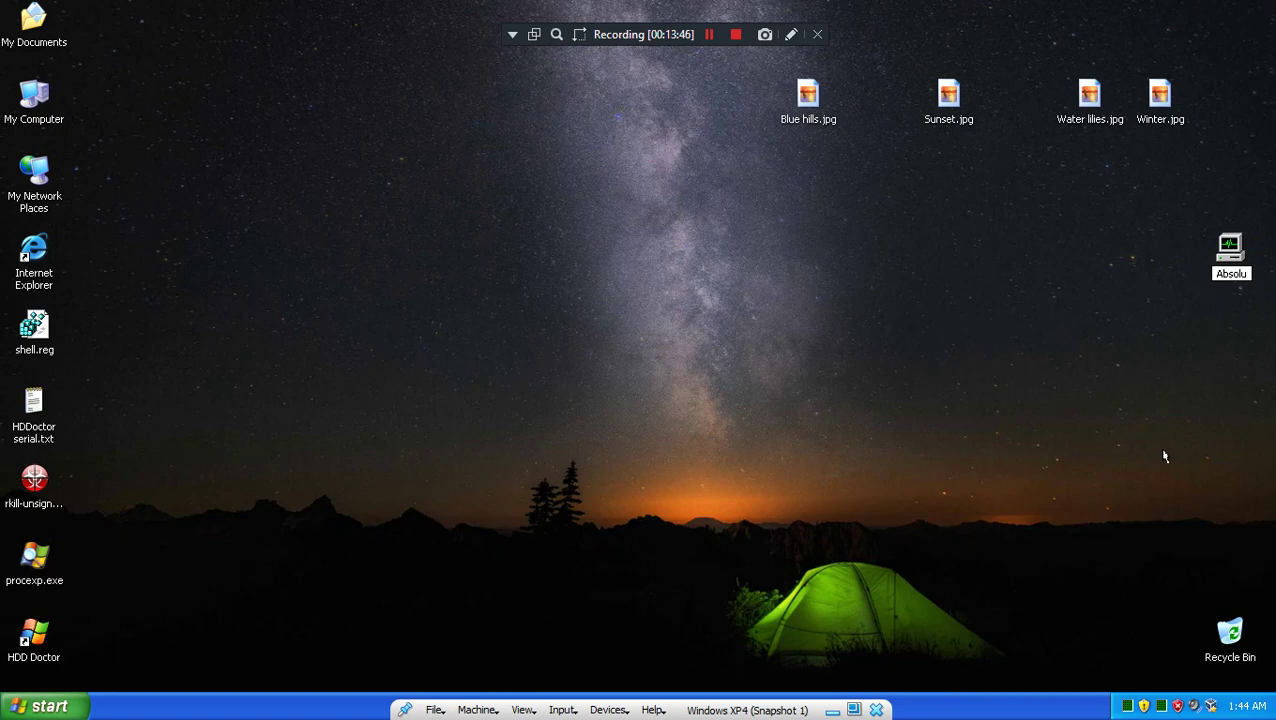
text(tly is not task )
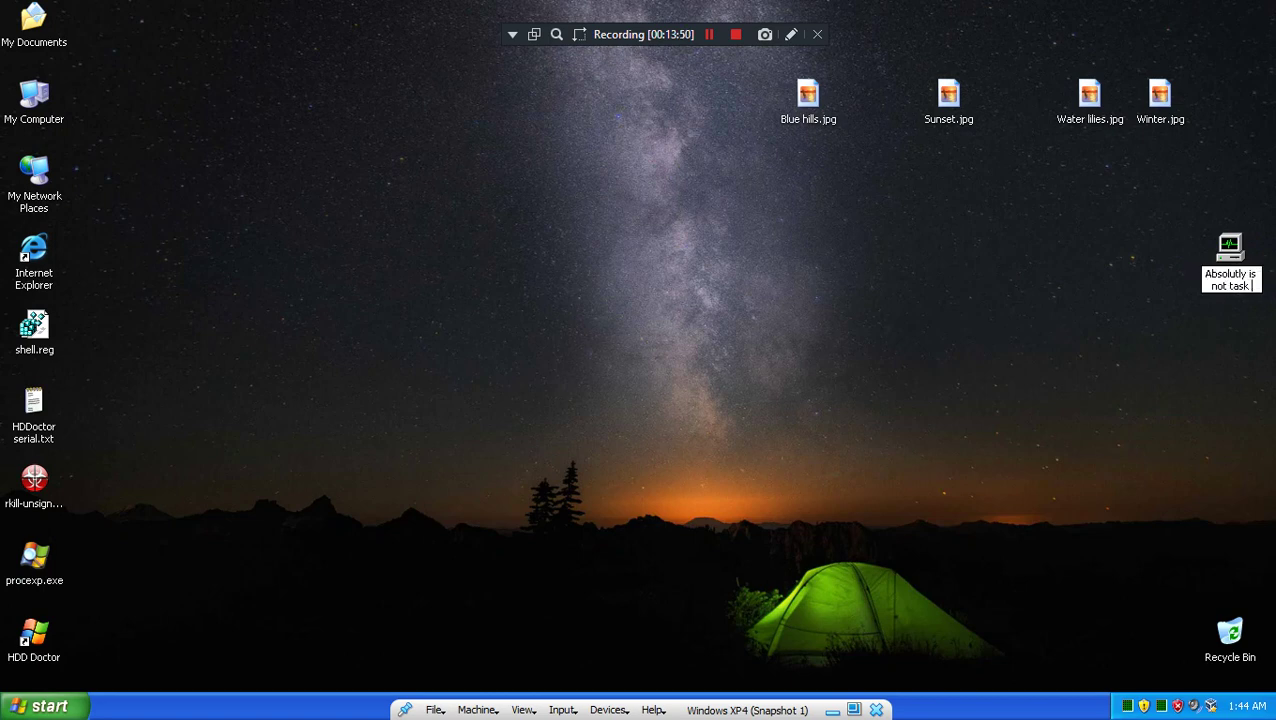
text(manag)
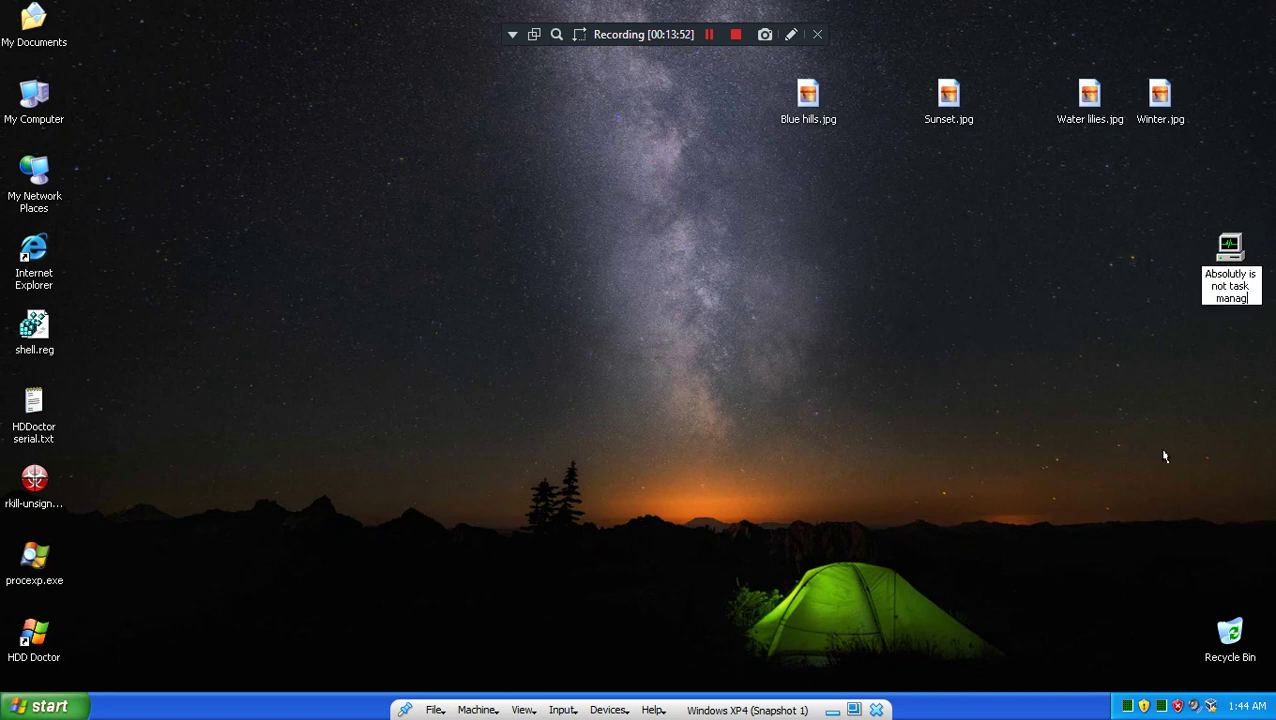
text(er.exe)
key(Return)
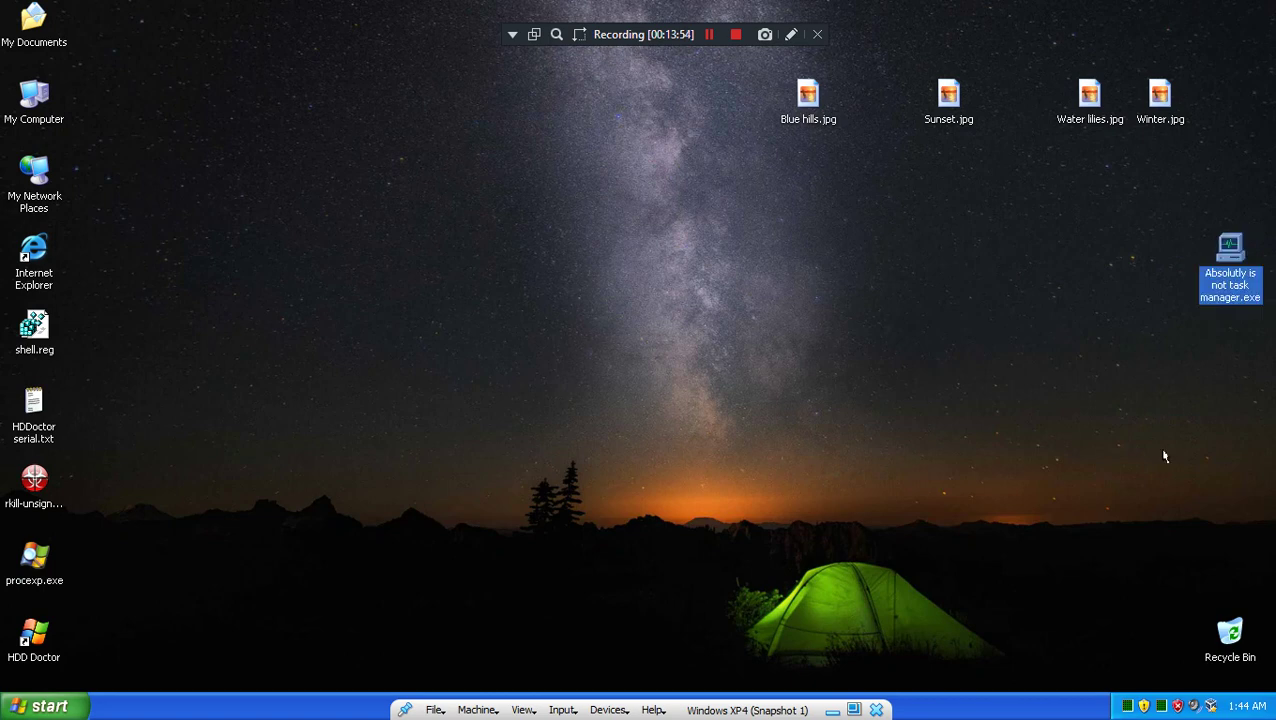
- Run the renamed Task Manager, end the hdddoctor.exe process, and close Task Manager
click(1164, 456)
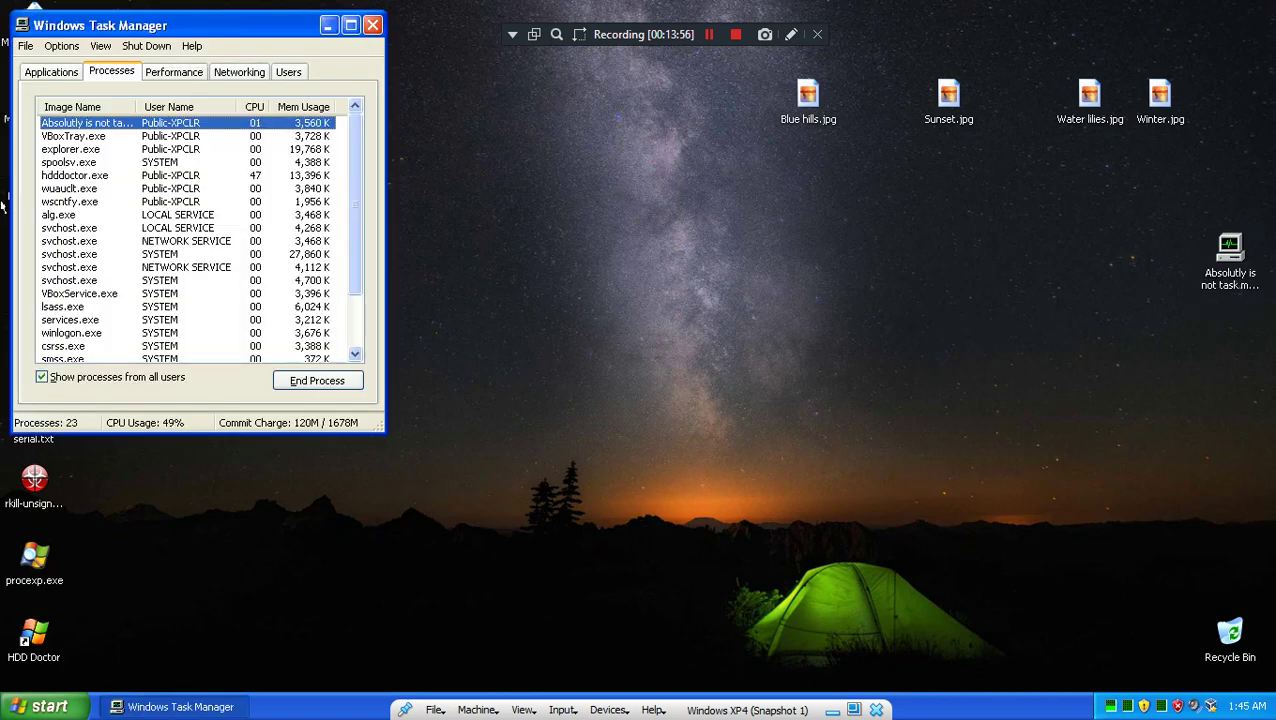
click(148, 175)
scroll(200, 240, down, 2)
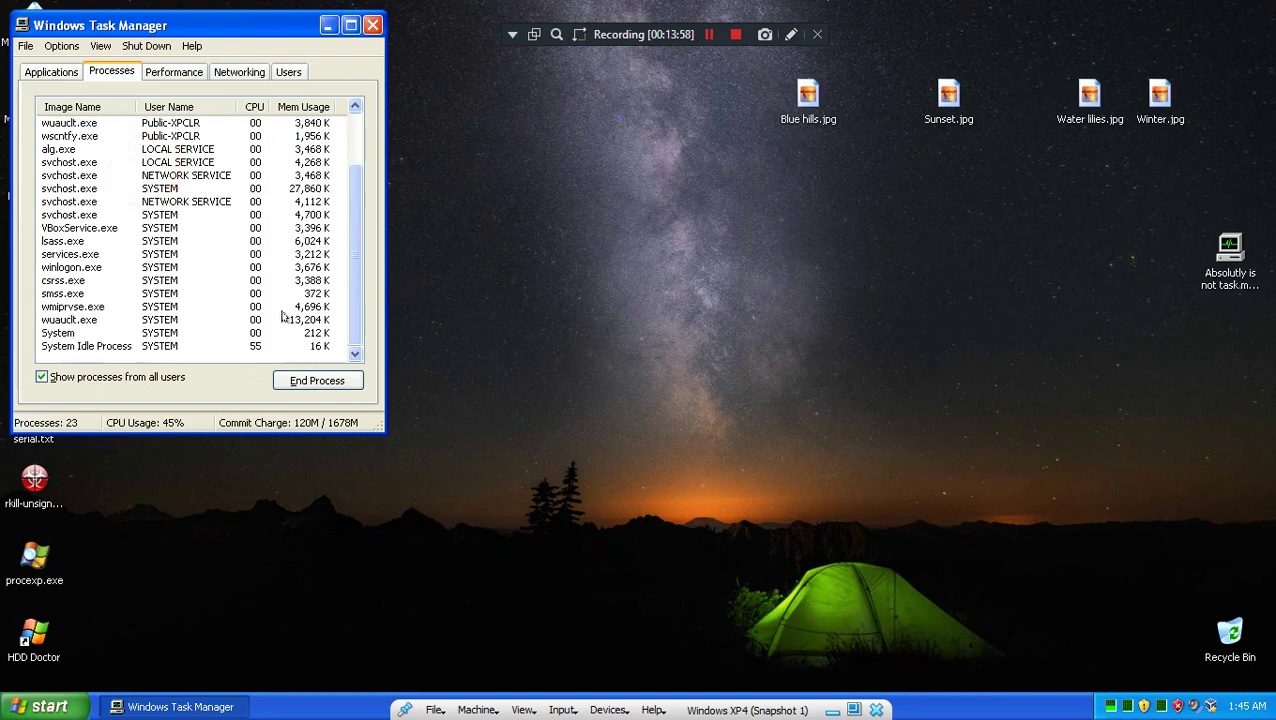
click(308, 375)
click(603, 425)
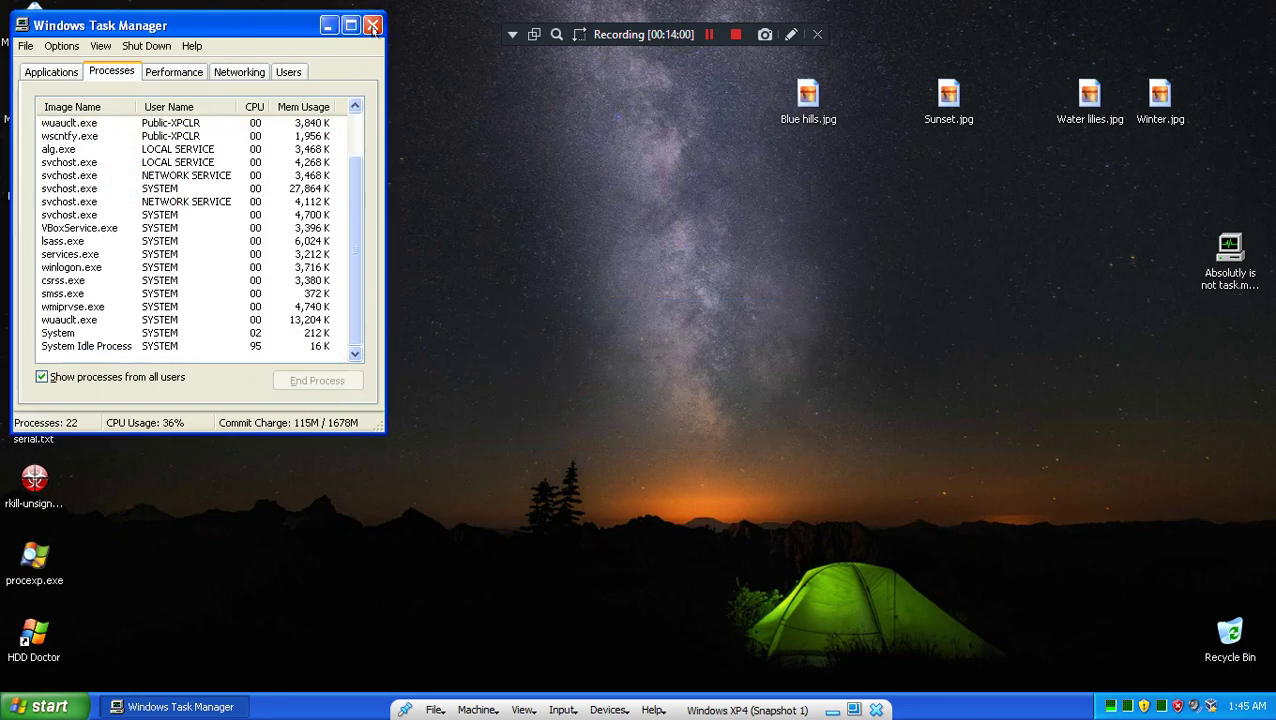
click(372, 25)
- Copy the whole serial from HDDoctor serial.txt on the desktop and close the file
double_click(37, 400)
key(ctrl+a)
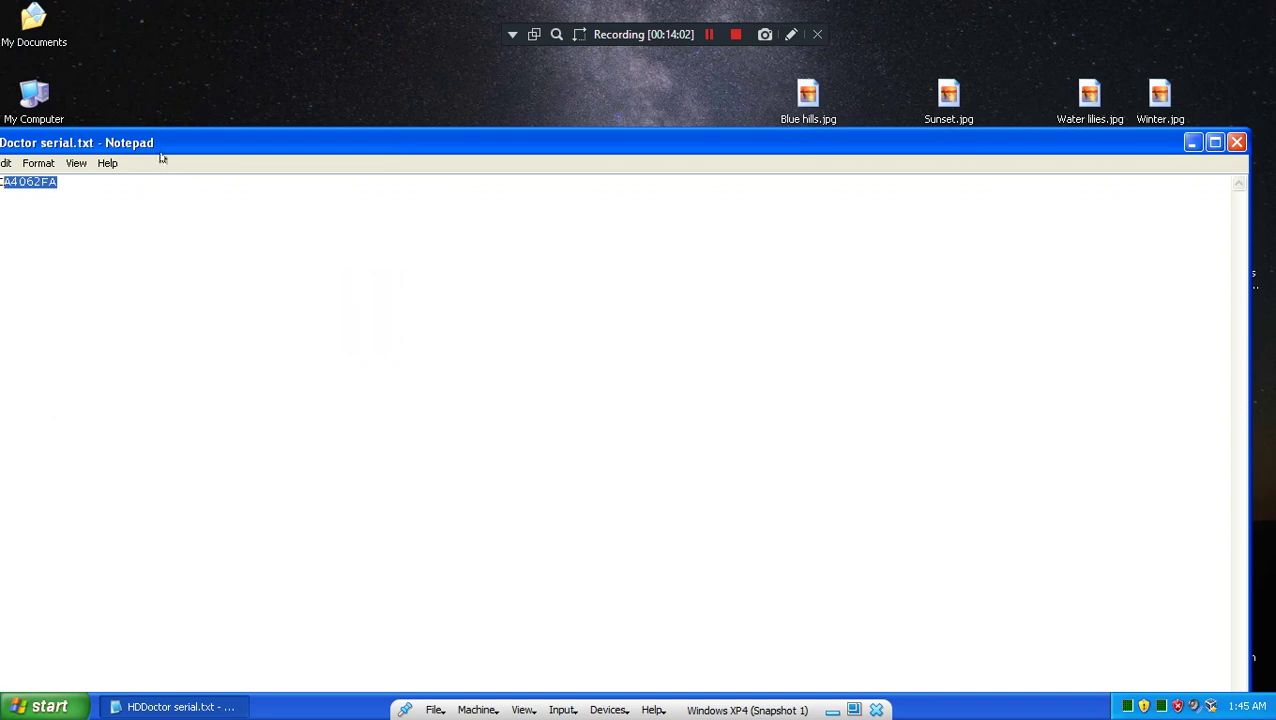
double_click(148, 136)
right_click(556, 247)
click(595, 290)
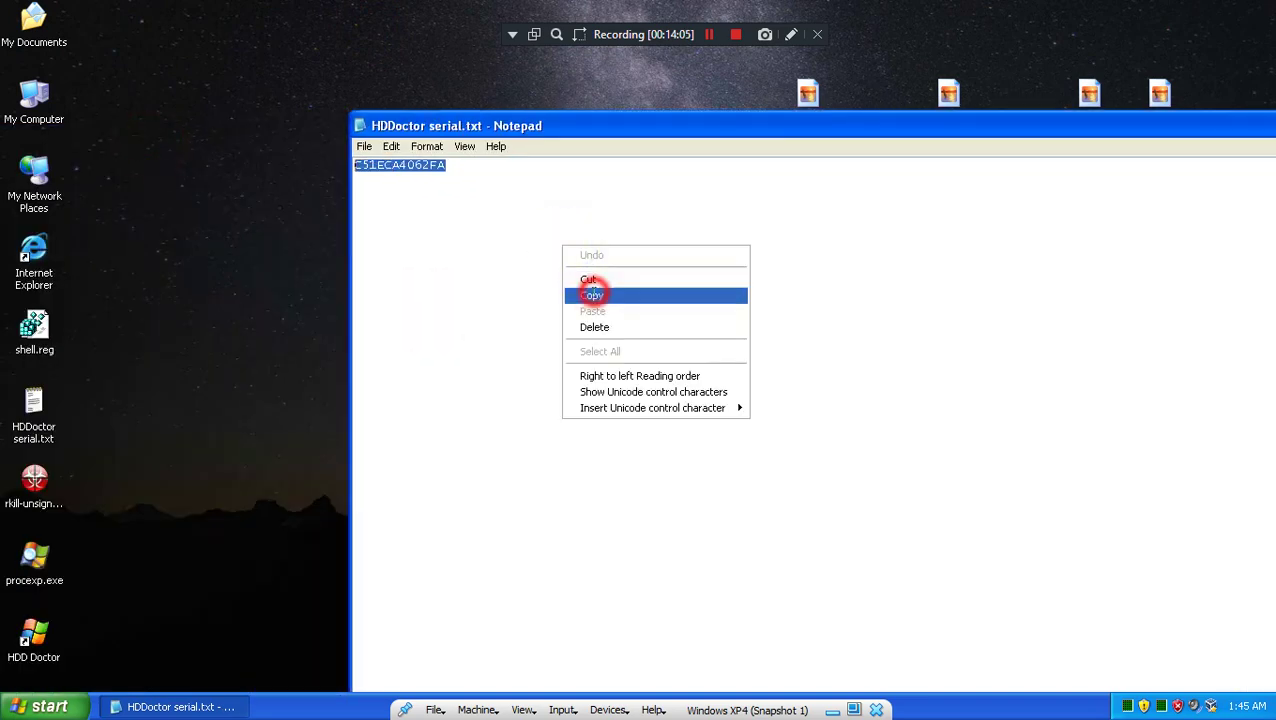
drag(891, 122, 380, 125)
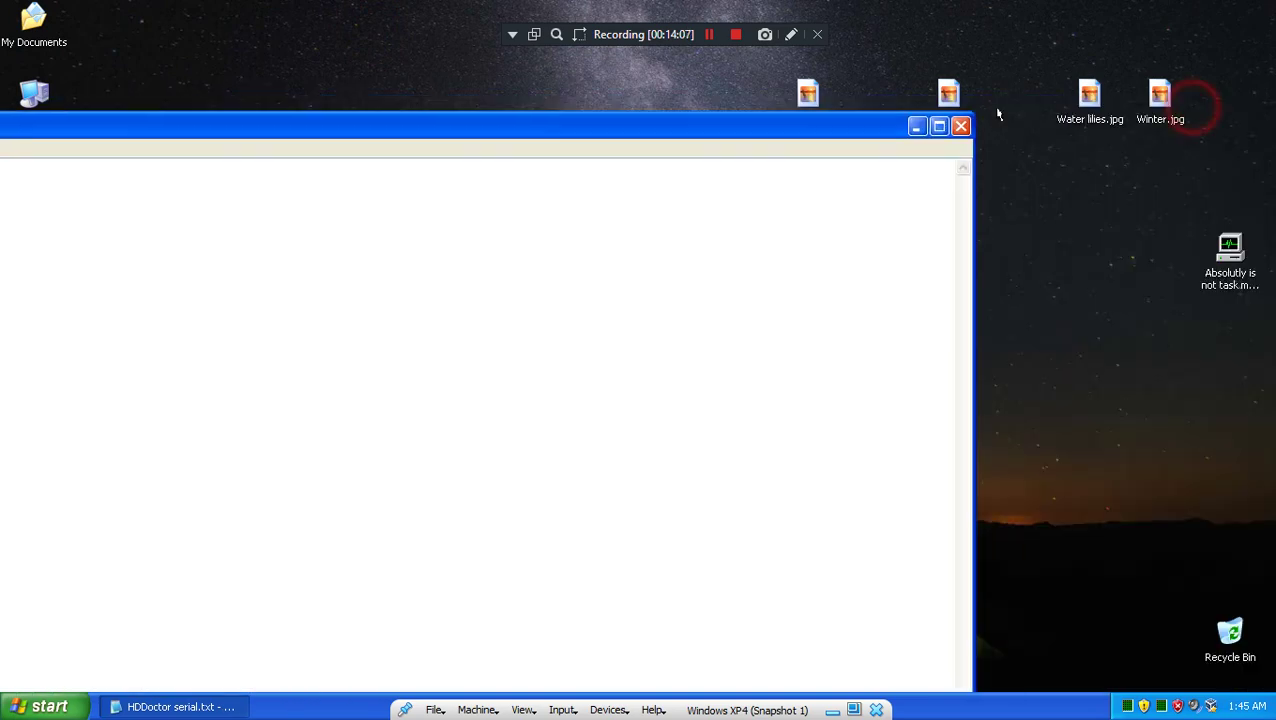
click(960, 126)
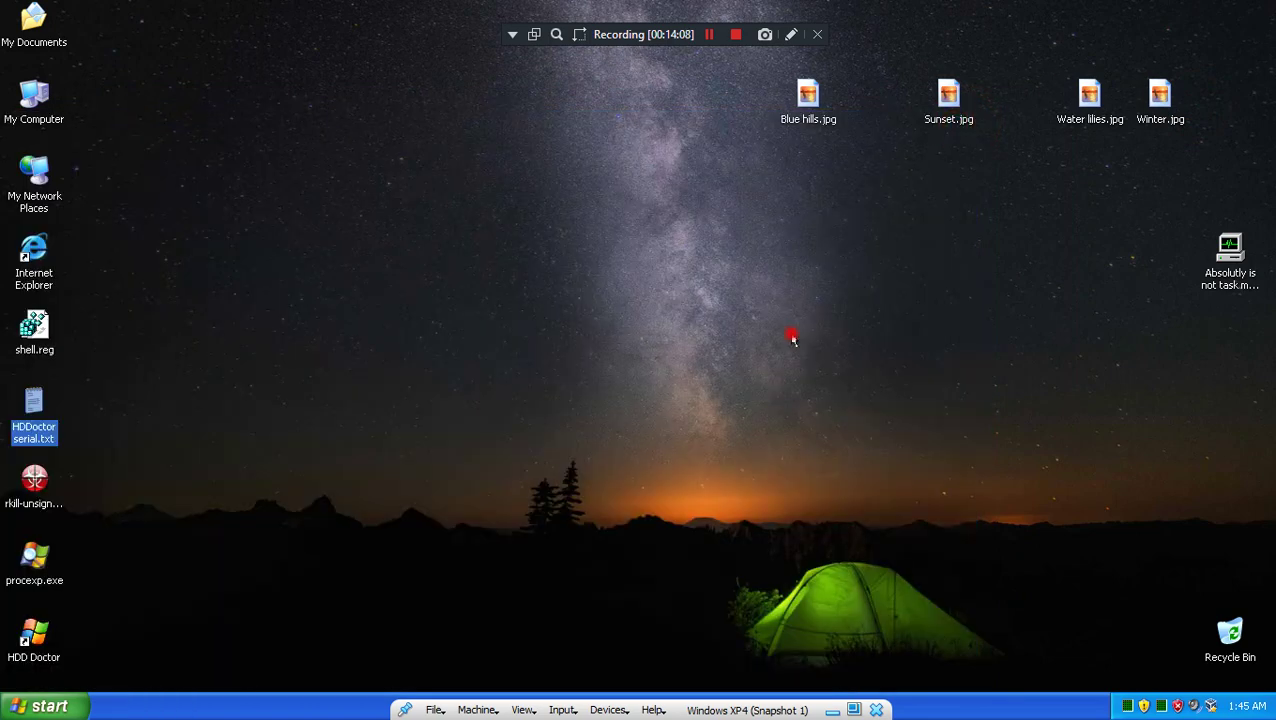
- Open the Application Data folder and create an empty file named sold_hdd there, without a file extension
key(super+r)
key(Return)
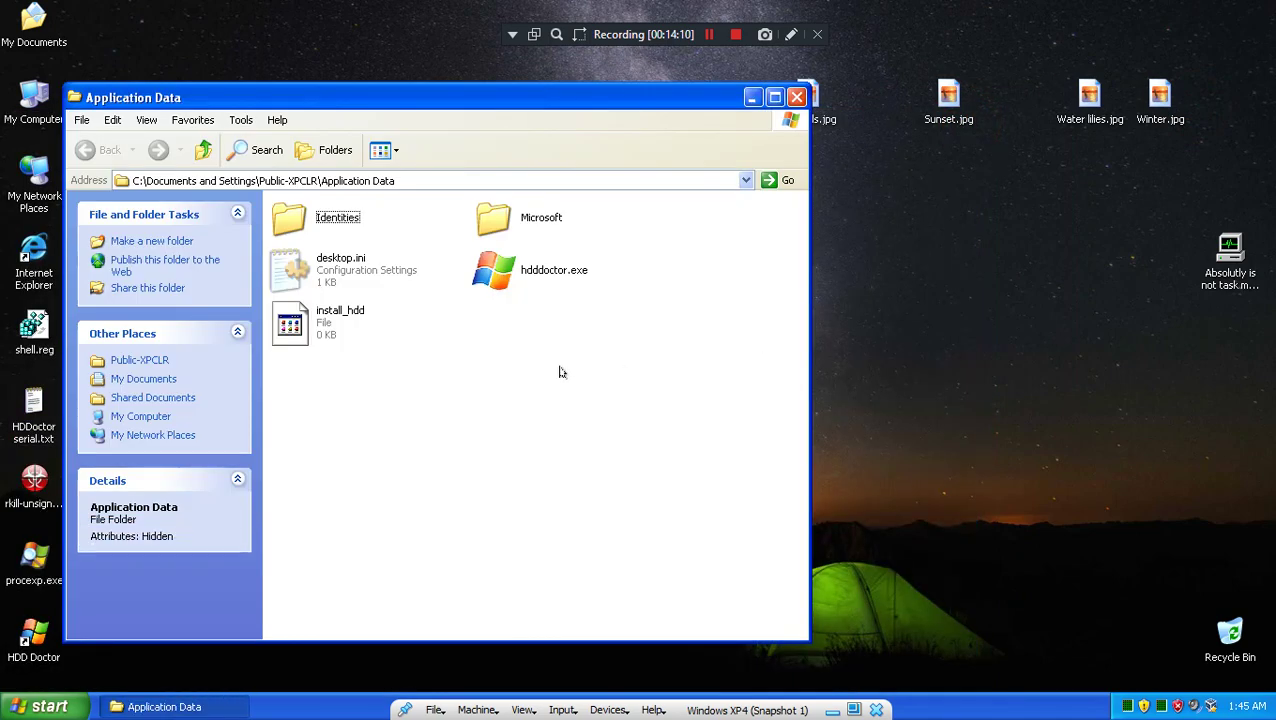
right_click(550, 369)
mouse_move(610, 523)
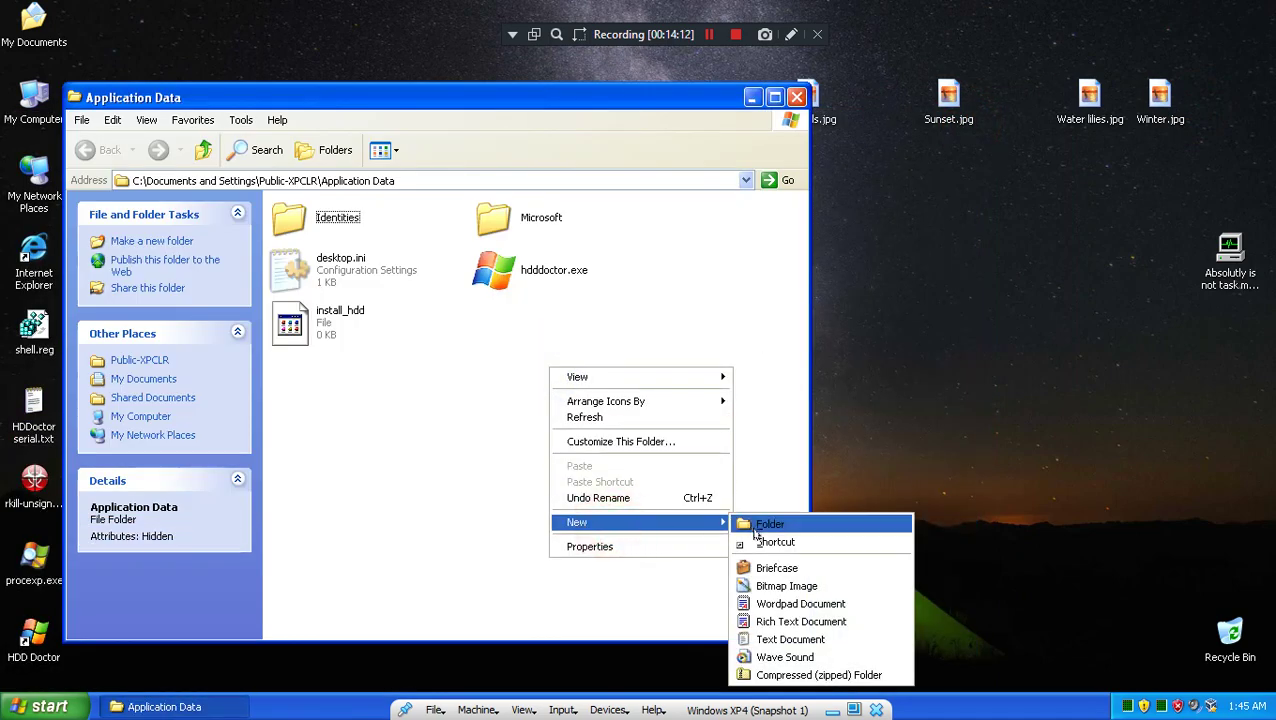
click(775, 636)
text(sold_hdd)
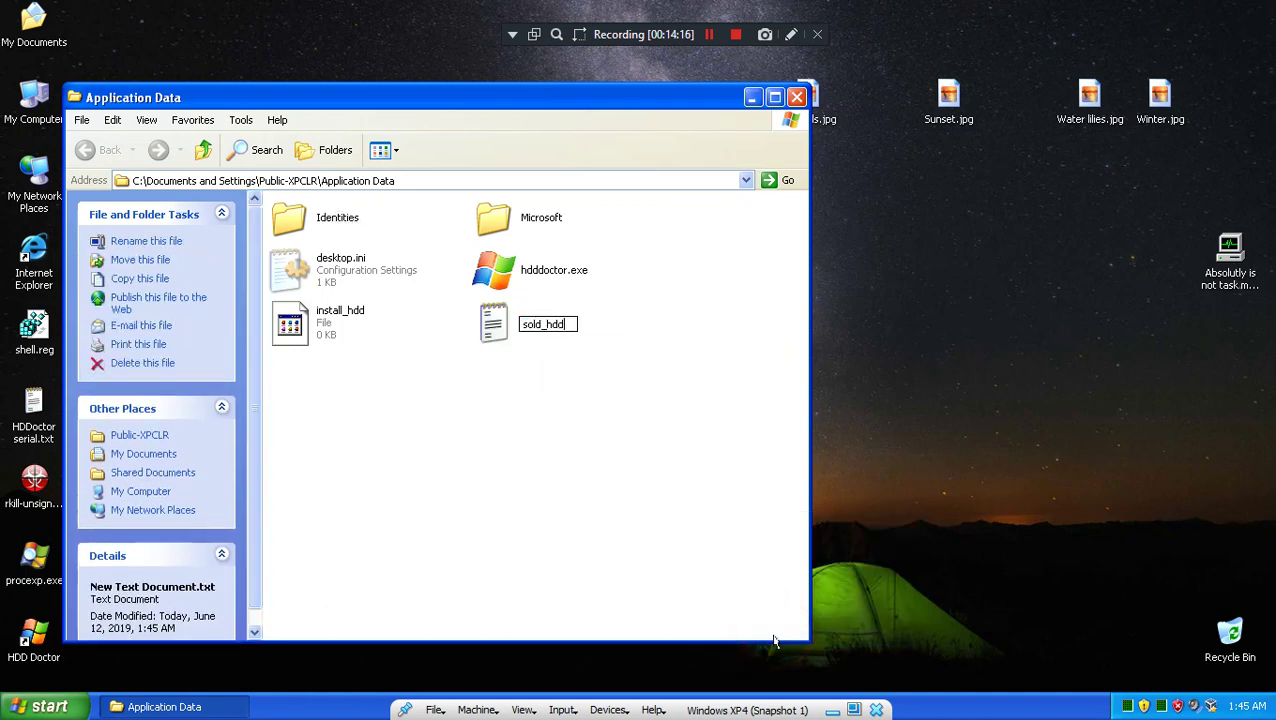
key(Return)
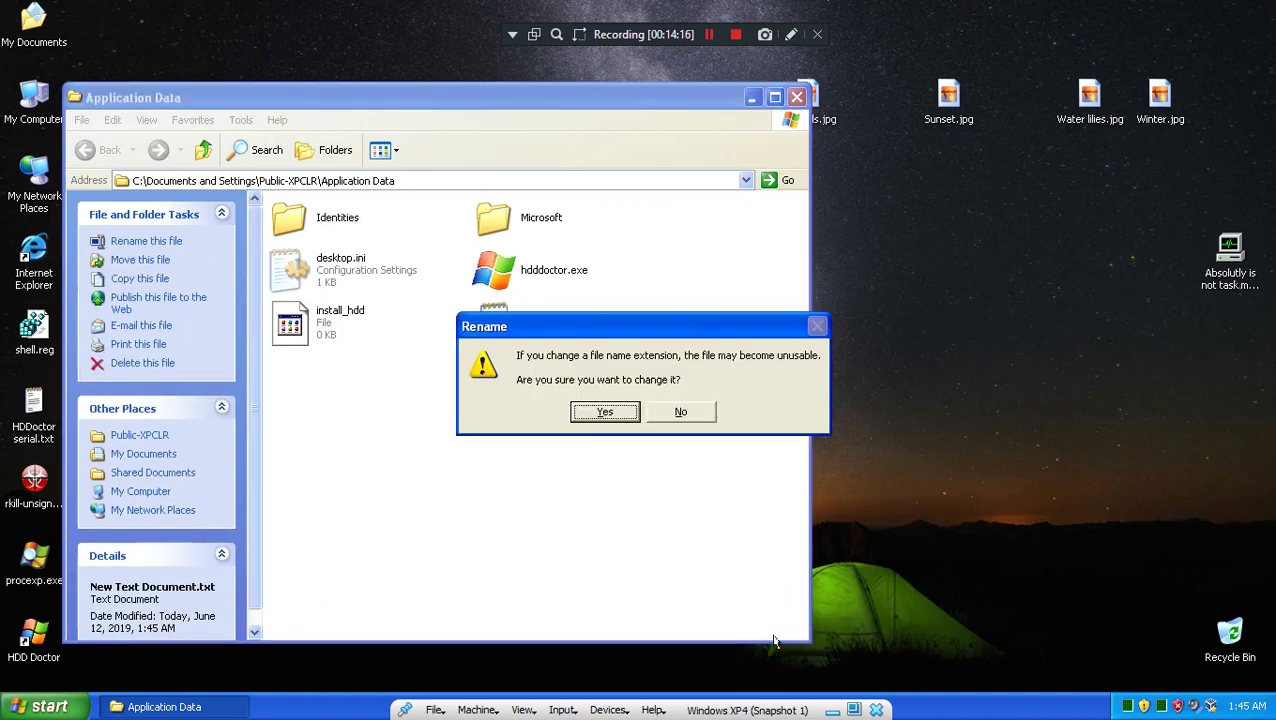
key(Return)
- Open sold_hdd in Notepad, paste the copied serial key into it, save the file, and close it
key(Return)
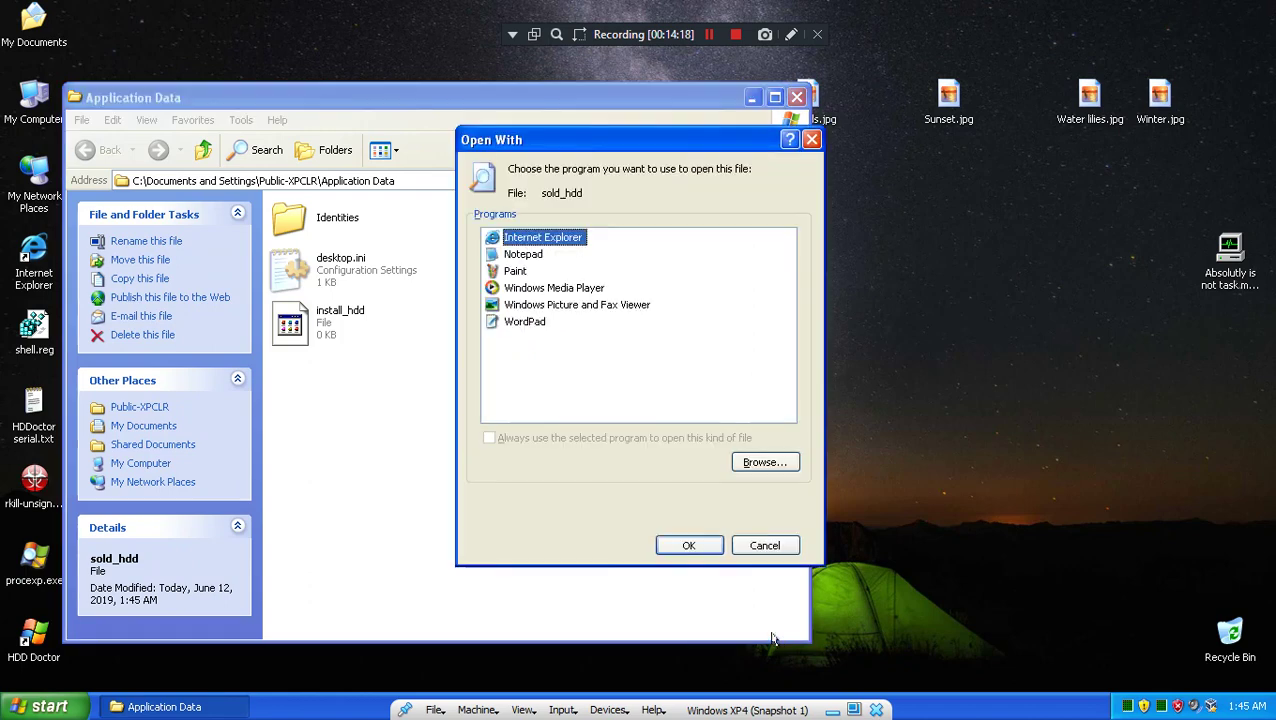
double_click(522, 254)
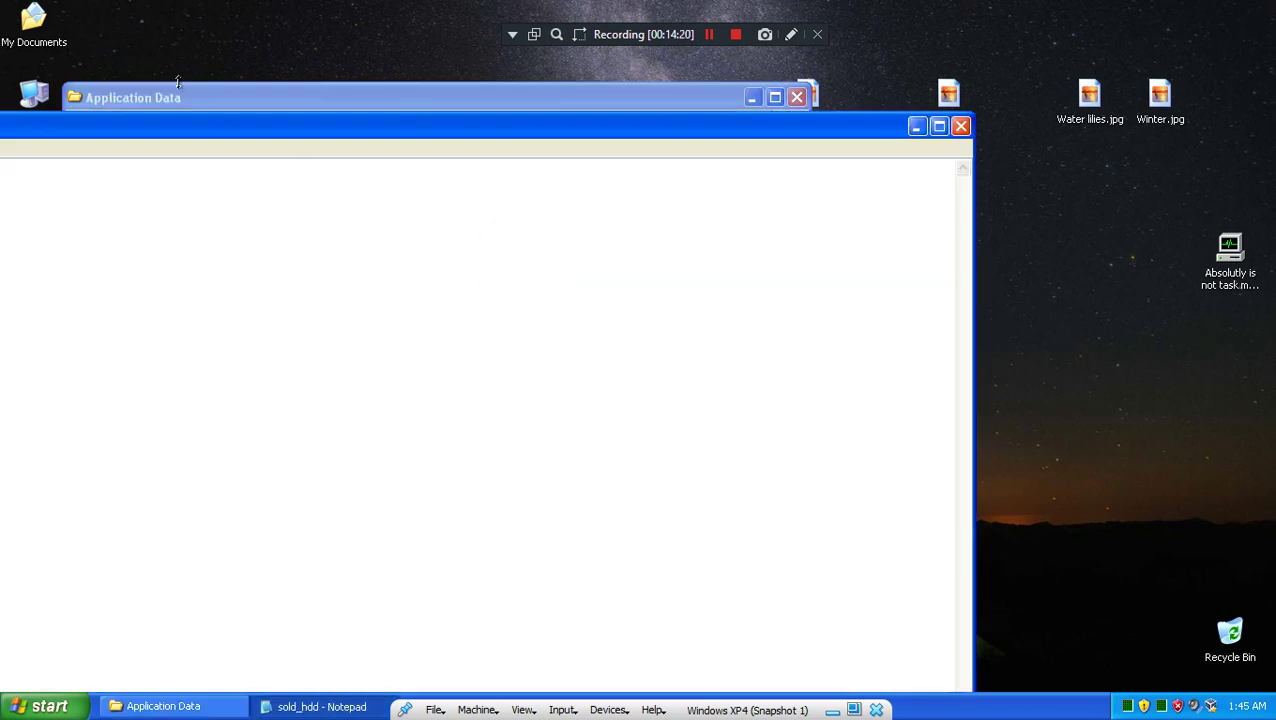
right_click(367, 199)
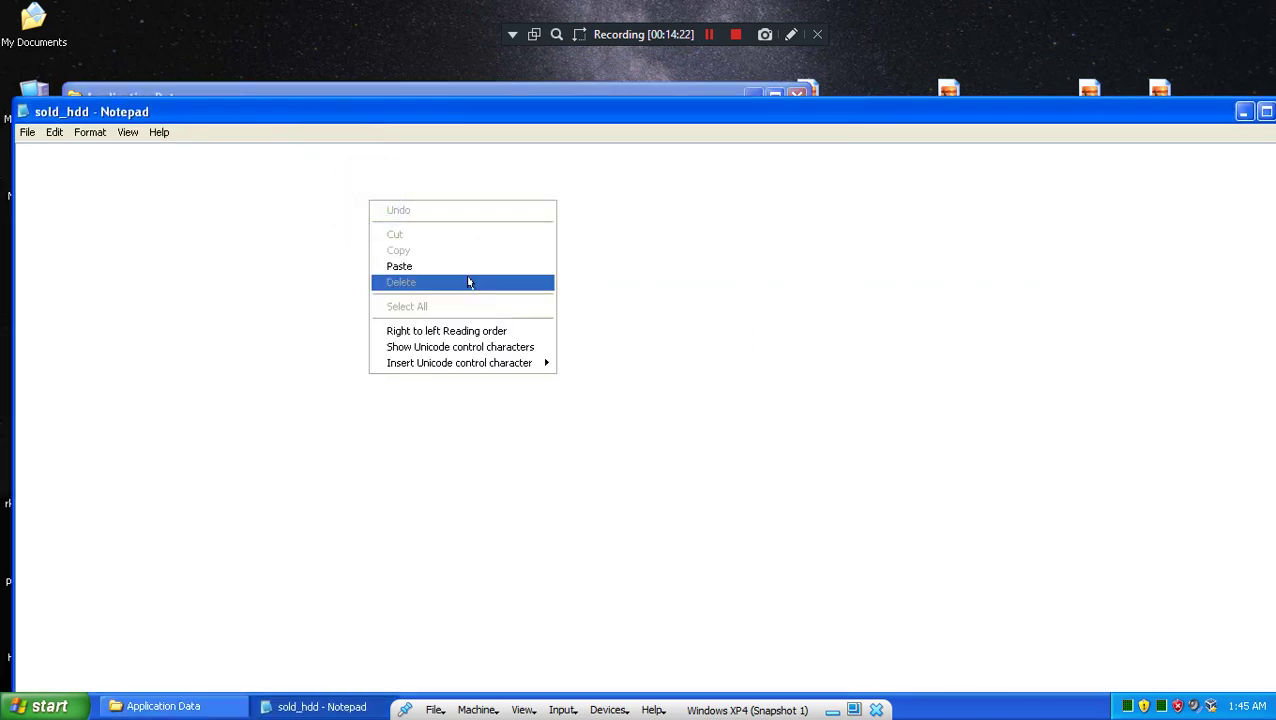
click(466, 268)
click(27, 133)
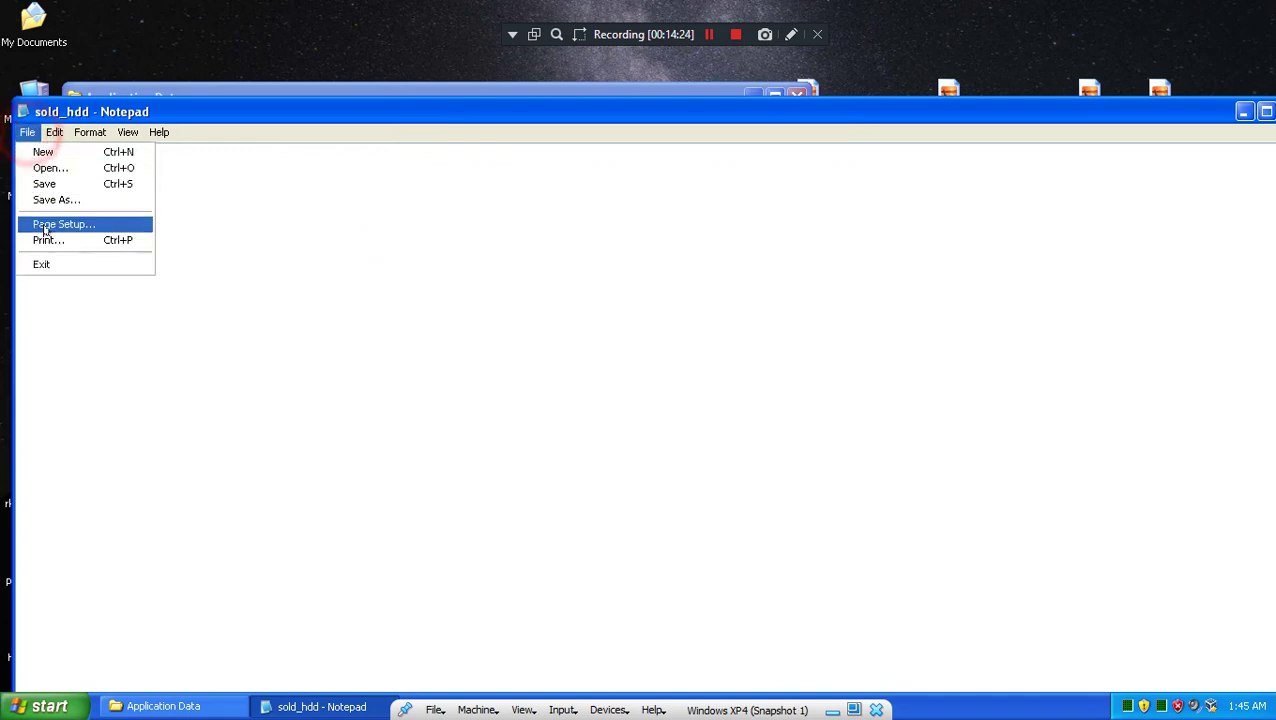
click(40, 179)
drag(1168, 108, 1110, 106)
click(1097, 109)
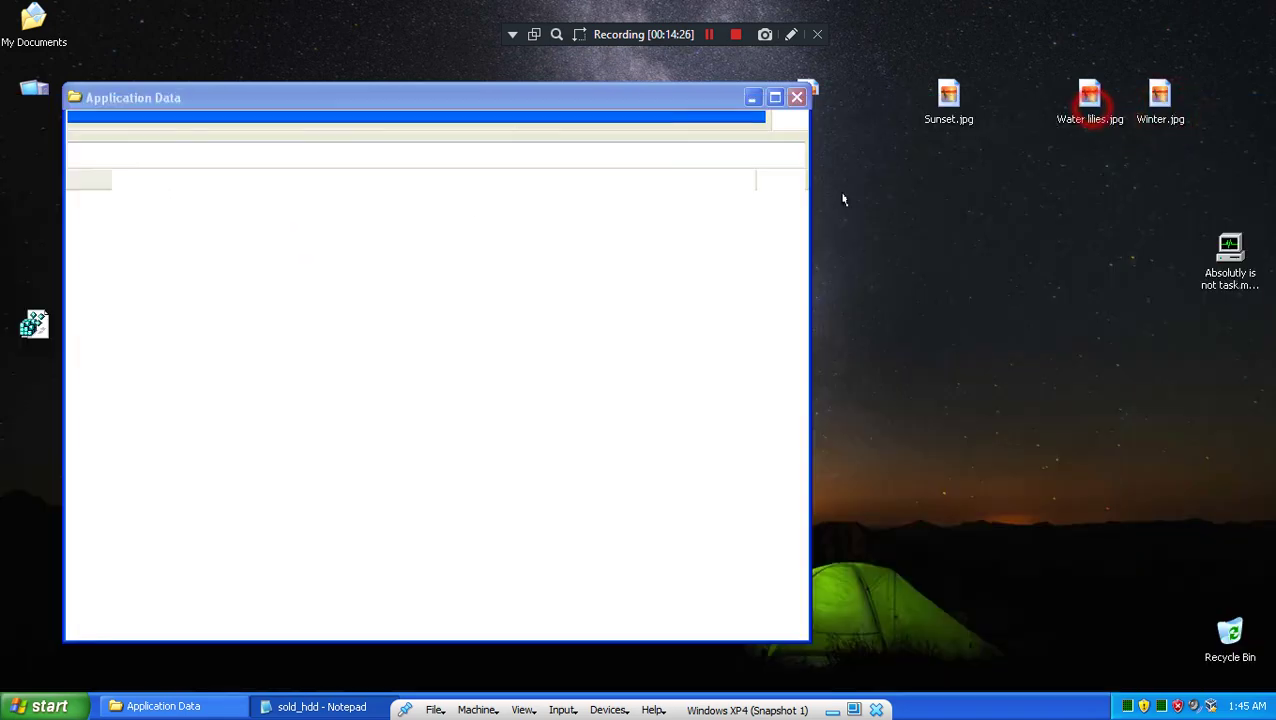
- Inspect the contents of install_hdd in Notepad, and close the file and the Application Data folder
click(365, 362)
double_click(340, 318)
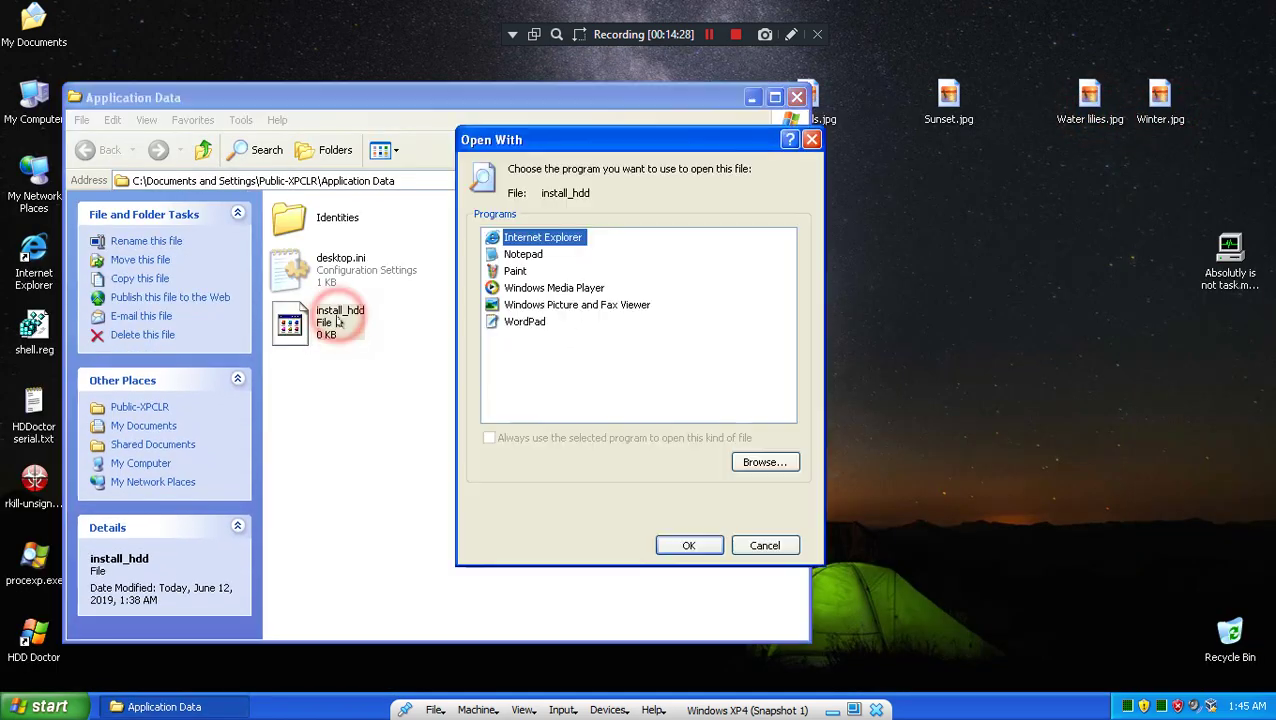
double_click(518, 254)
drag(476, 120, 456, 102)
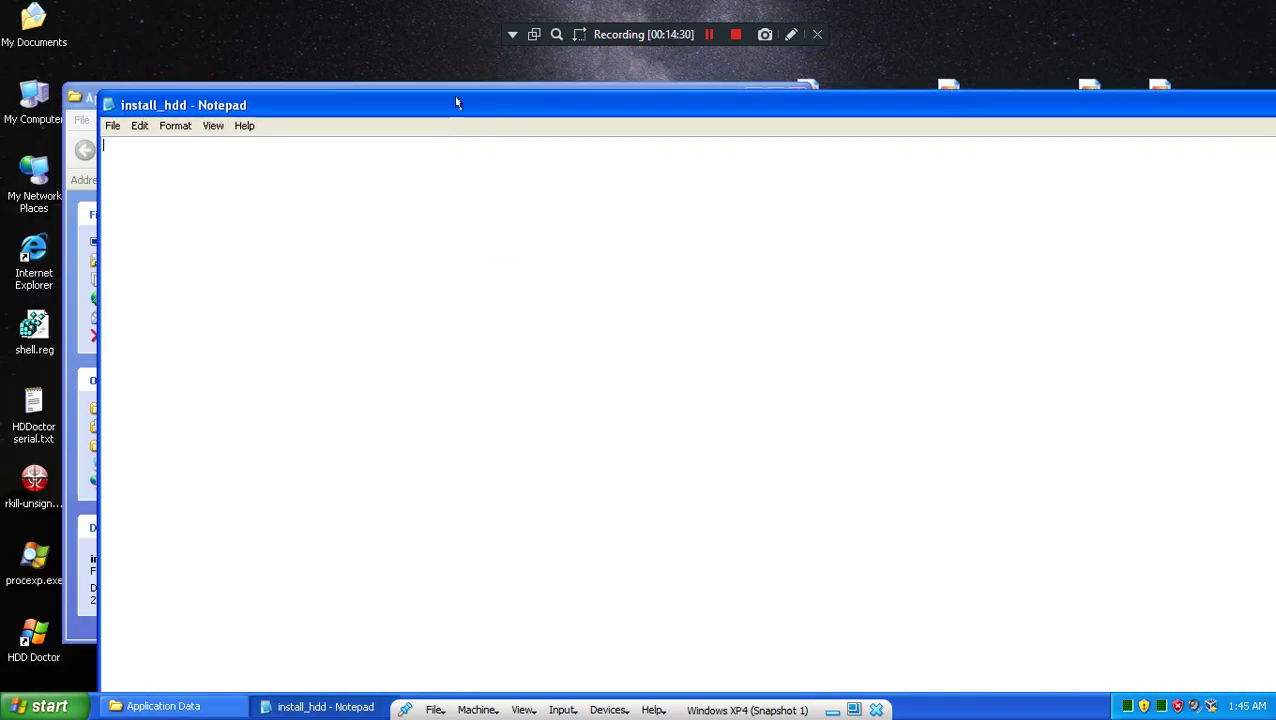
right_click(296, 707)
click(300, 702)
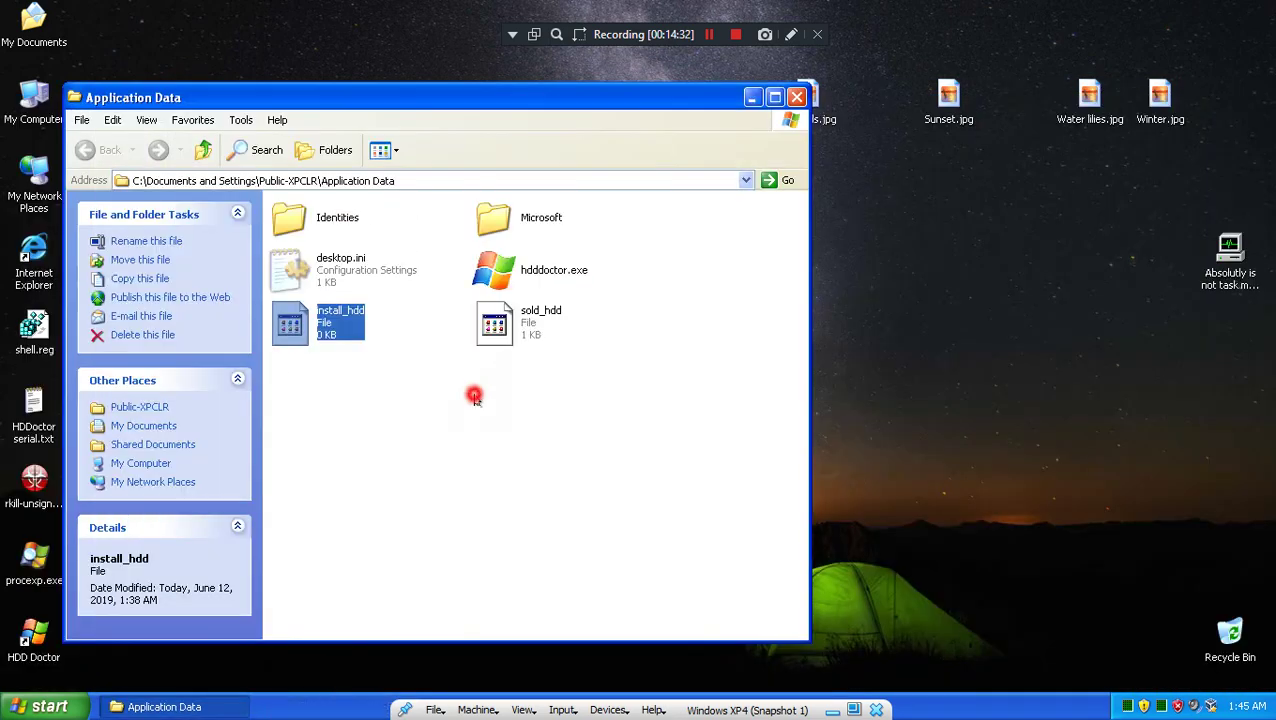
click(470, 390)
click(796, 97)
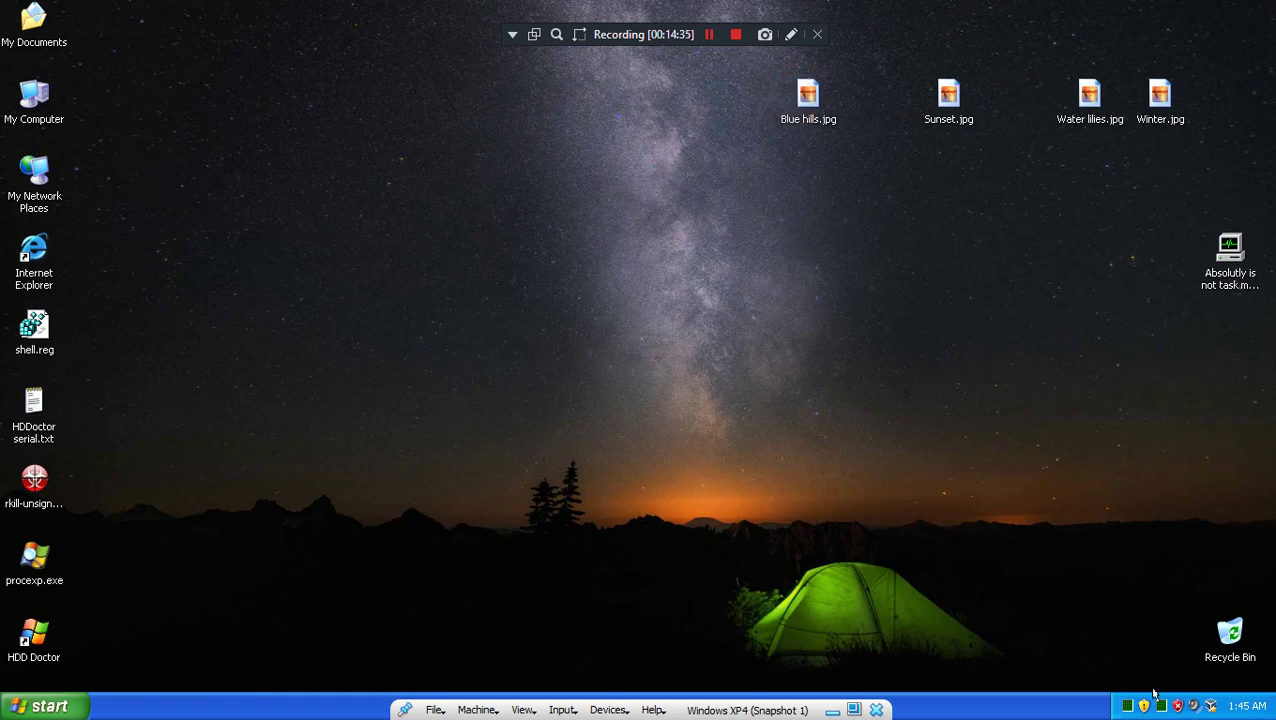
- Launch HDD Doctor from the desktop, check its license status, and close the My Documents and Application Data windows
double_click(34, 635)
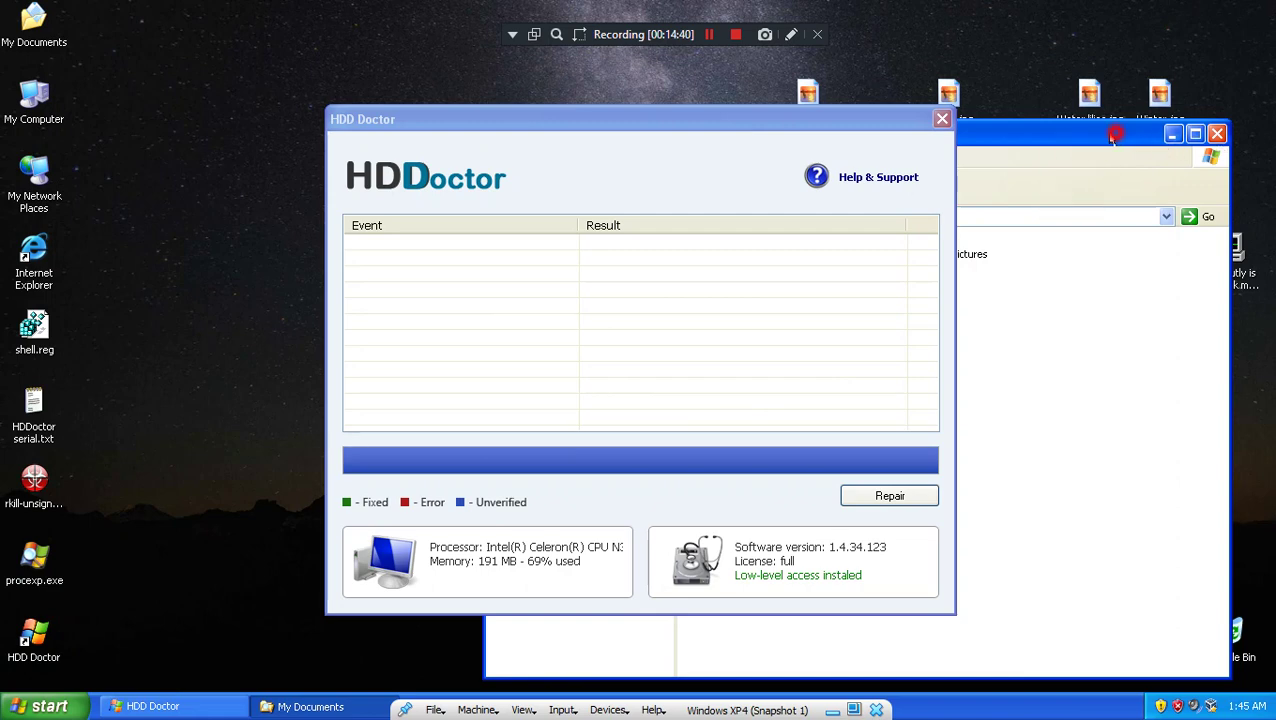
drag(1117, 138, 704, 86)
click(805, 81)
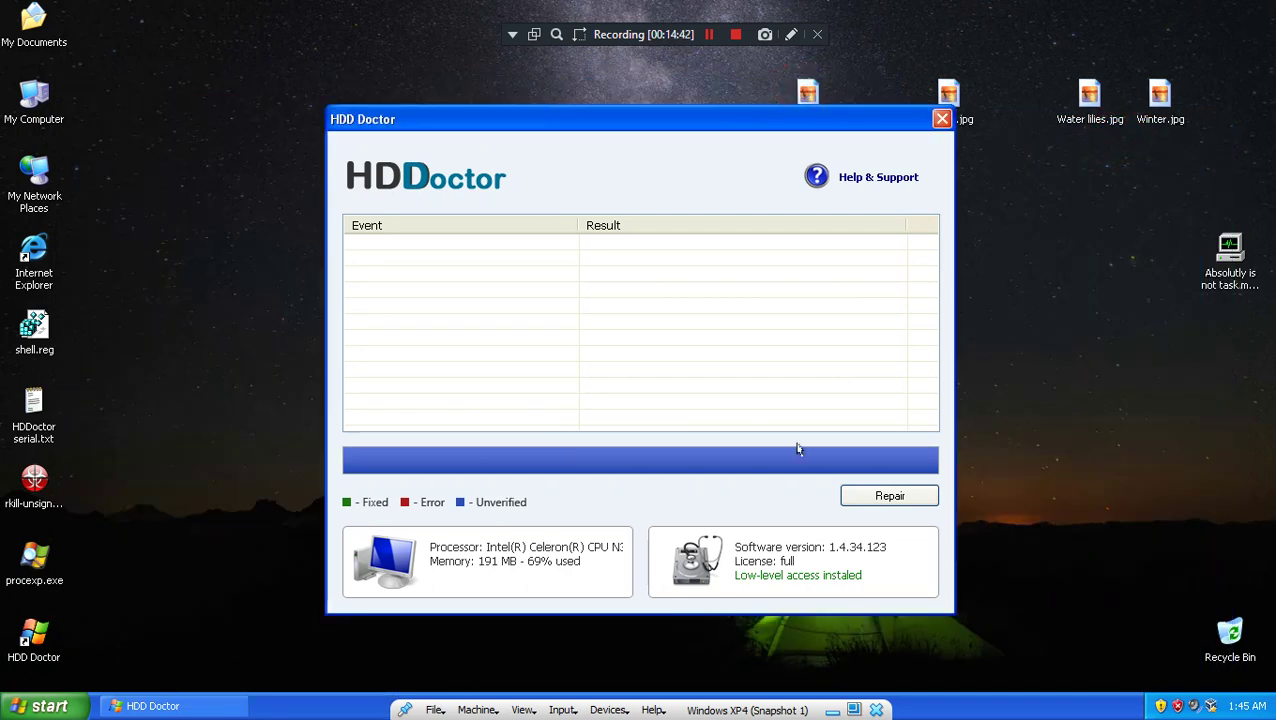
click(777, 575)
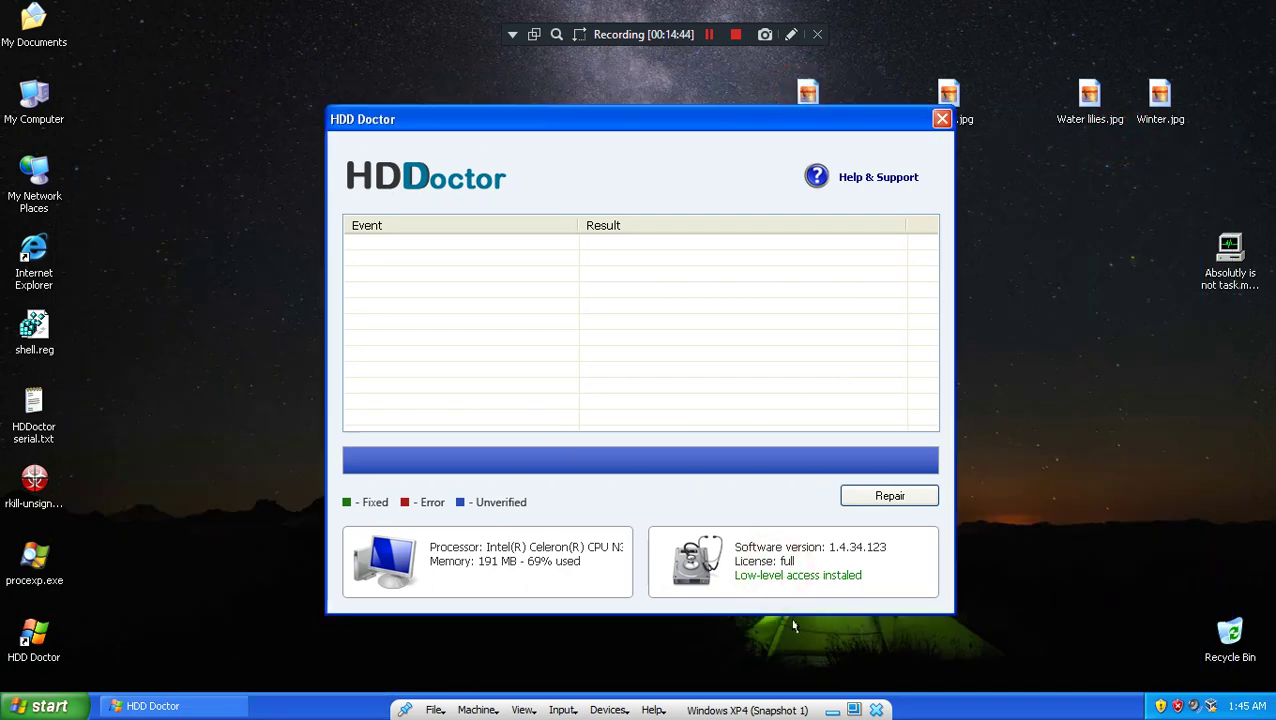
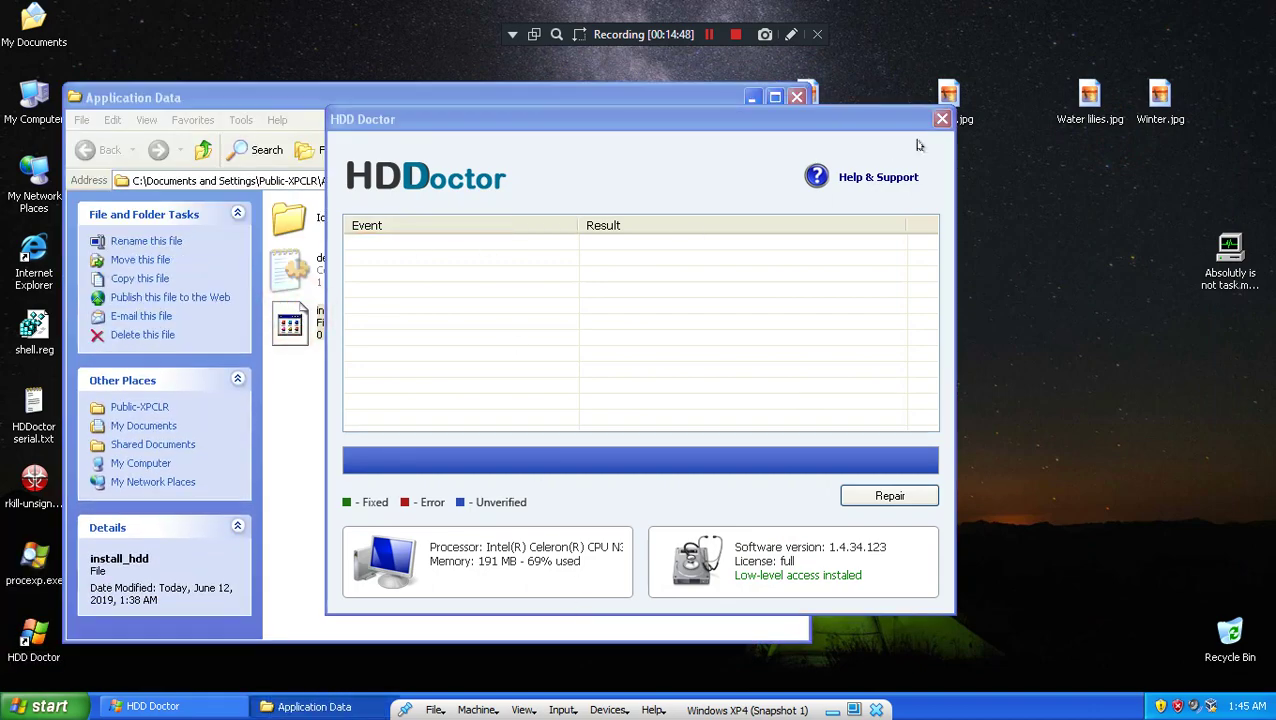
click(804, 95)
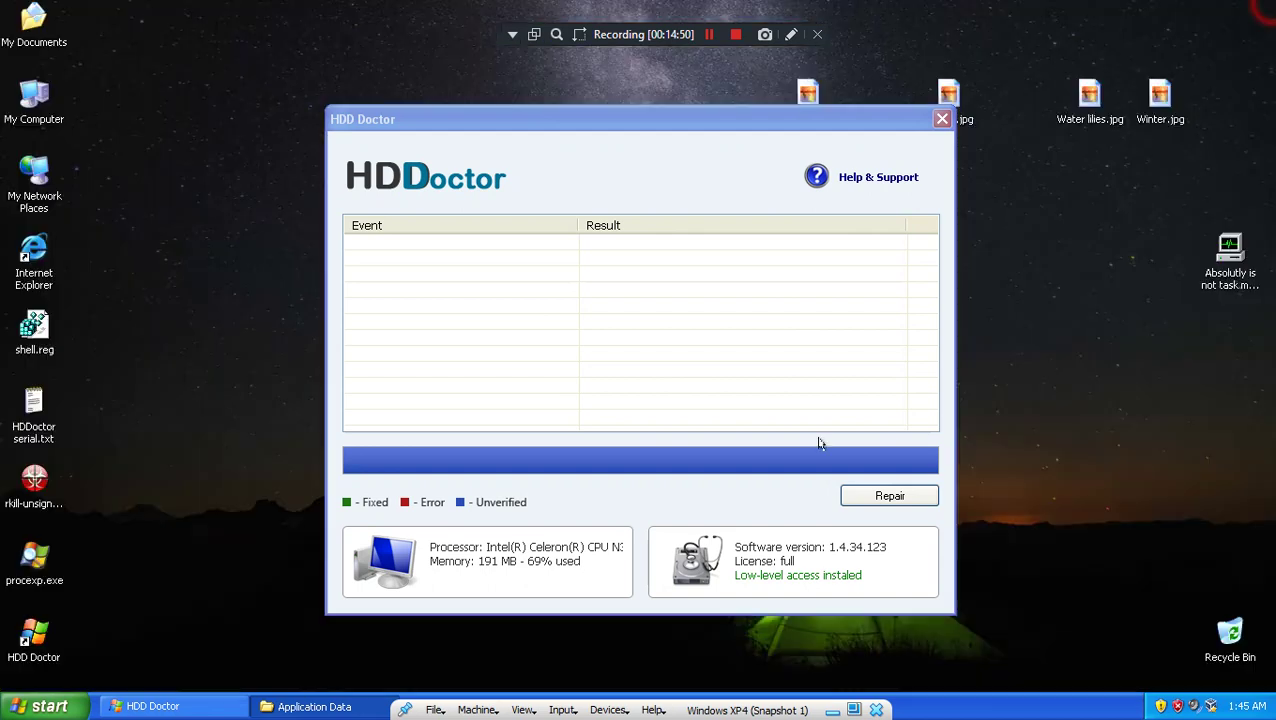
- Start the drive repair in HDD Doctor and try to stop it
click(903, 505)
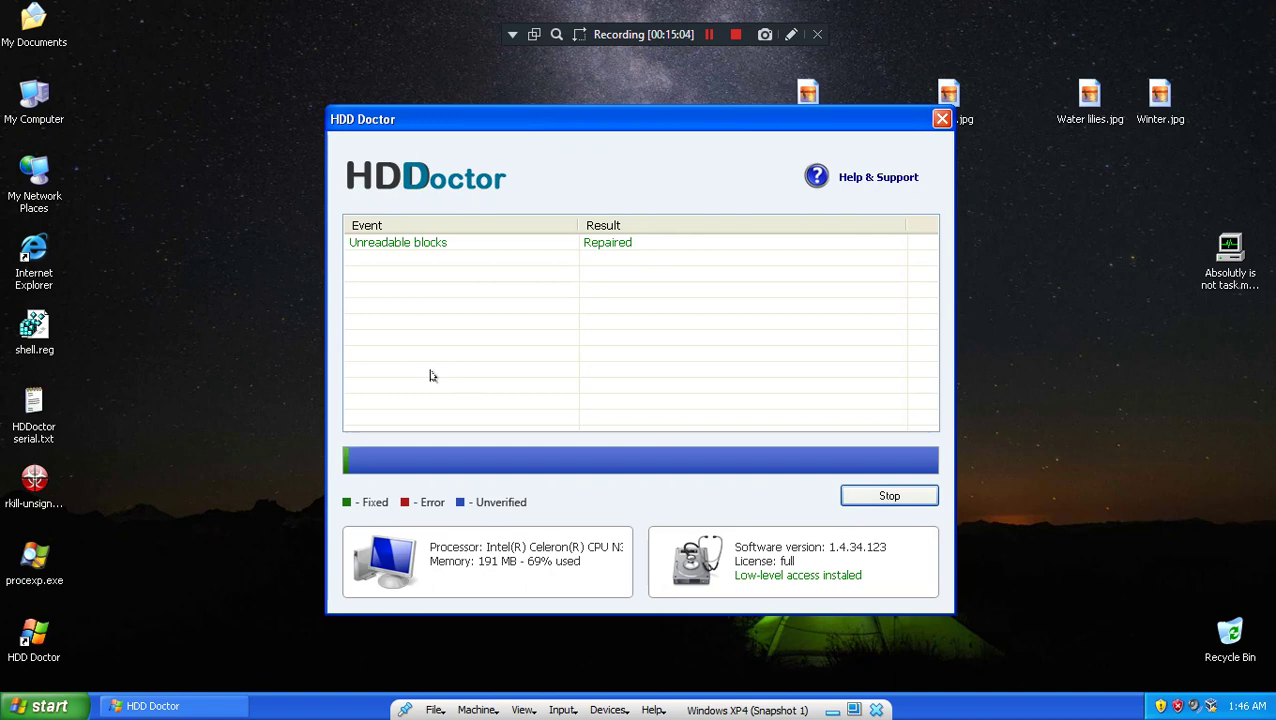
click(887, 497)
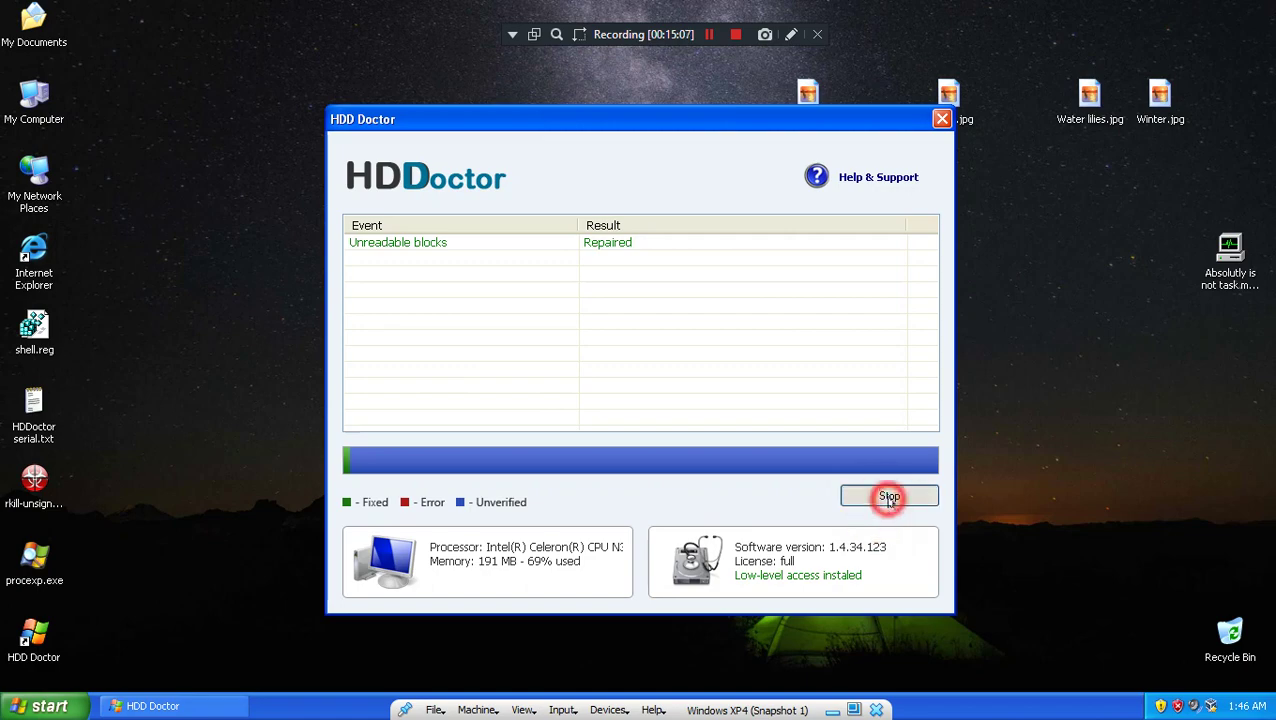
- Open Windows Task Manager, review the running processes including rundll32.exe, and close it
right_click(990, 703)
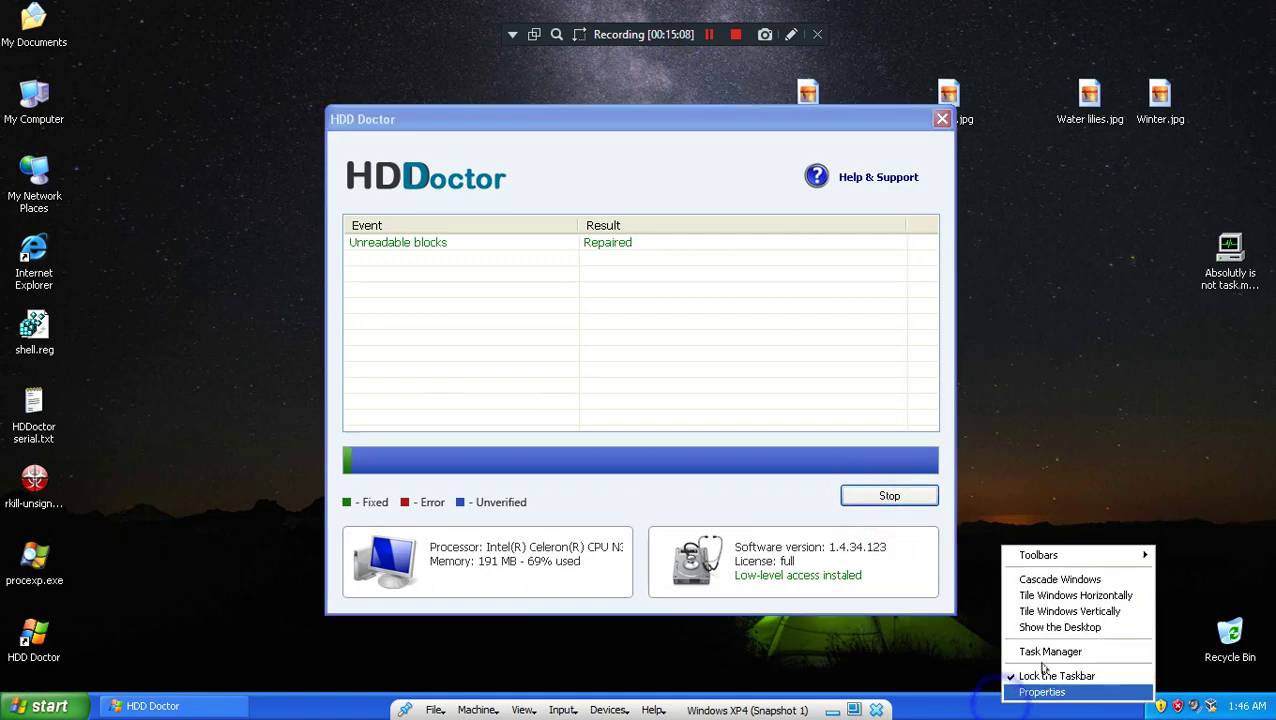
click(1040, 652)
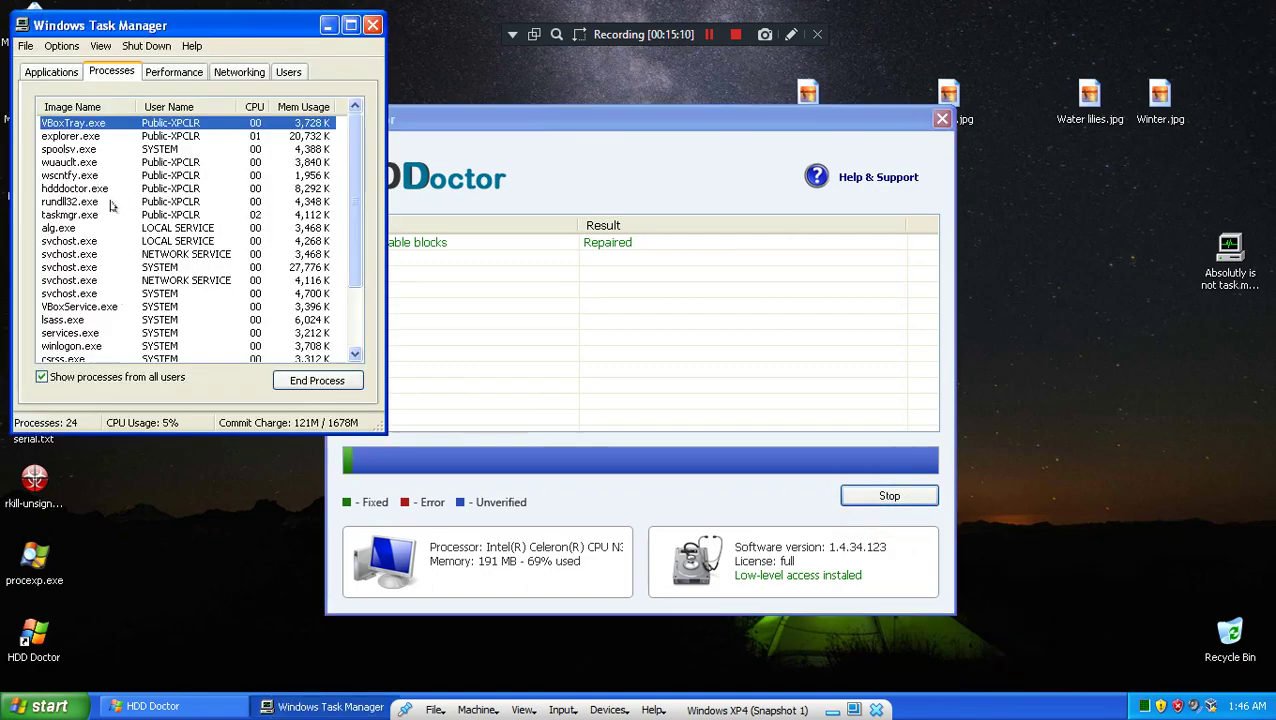
click(108, 201)
scroll(125, 262, down, 2)
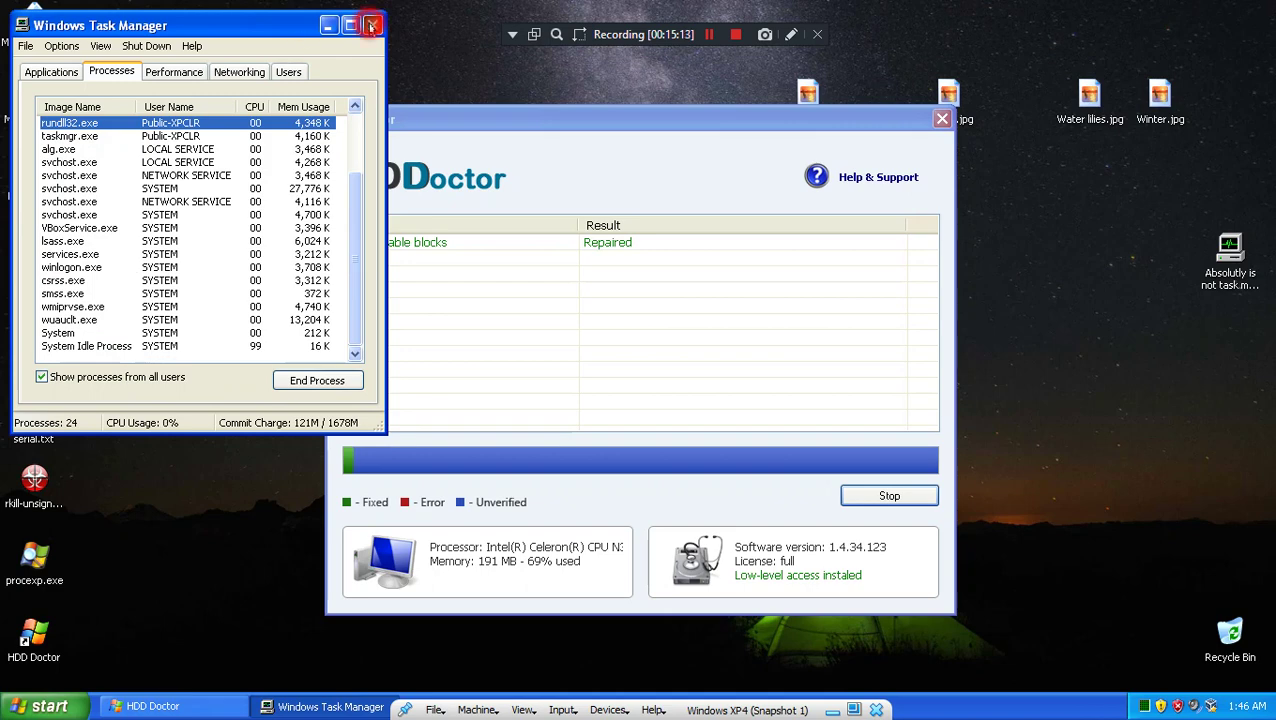
click(372, 24)
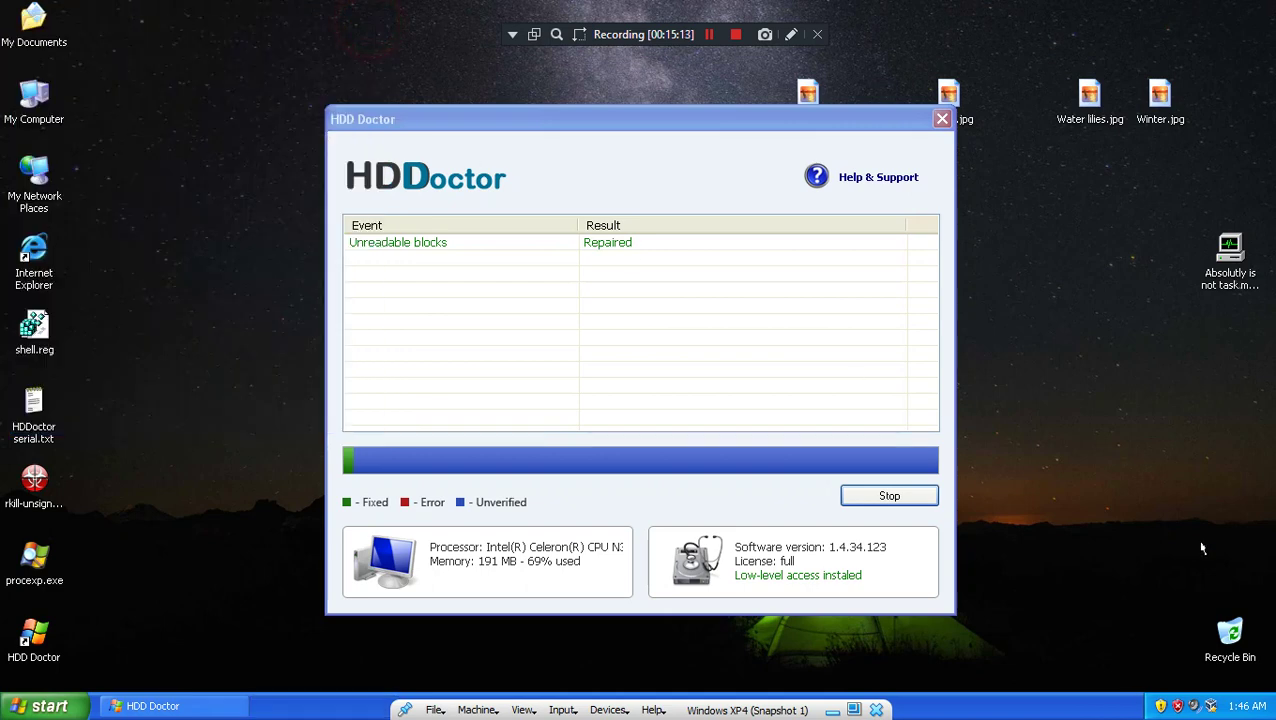
- Launch Process Explorer from the desktop and inspect the command line and path of the rundll32.exe process
double_click(36, 562)
mouse_move(202, 512)
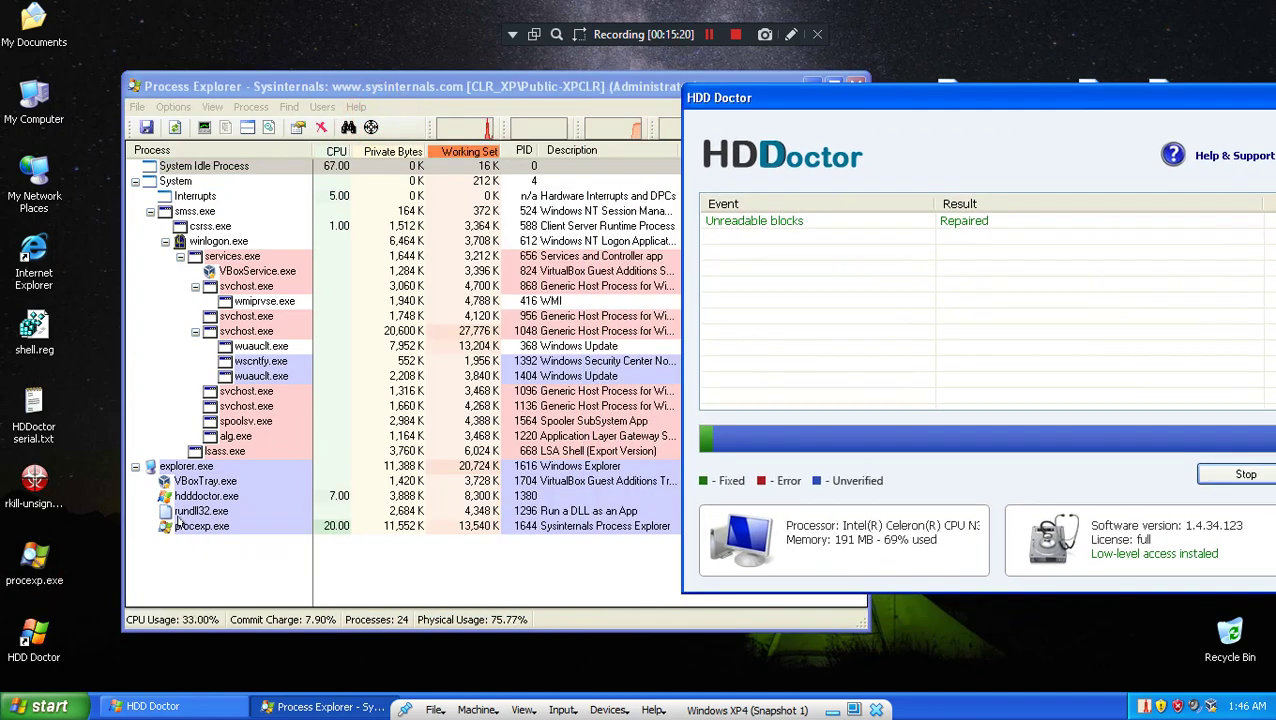
click(182, 512)
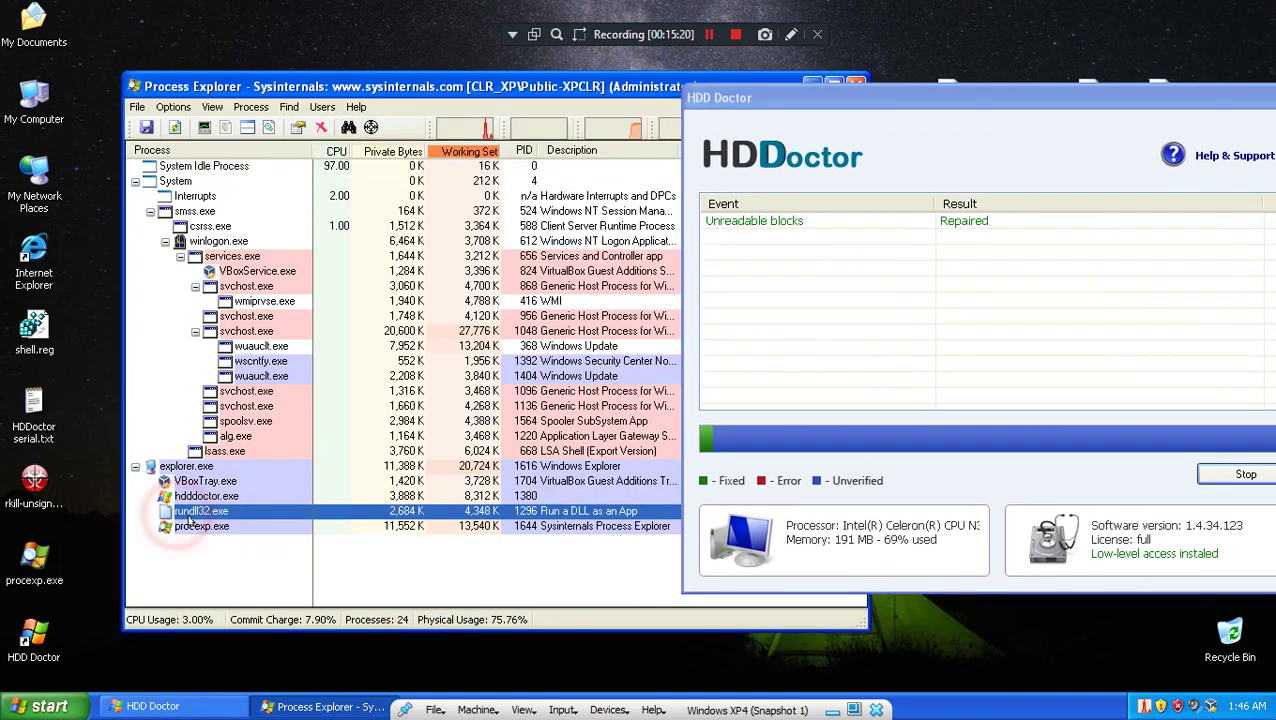
mouse_move(187, 517)
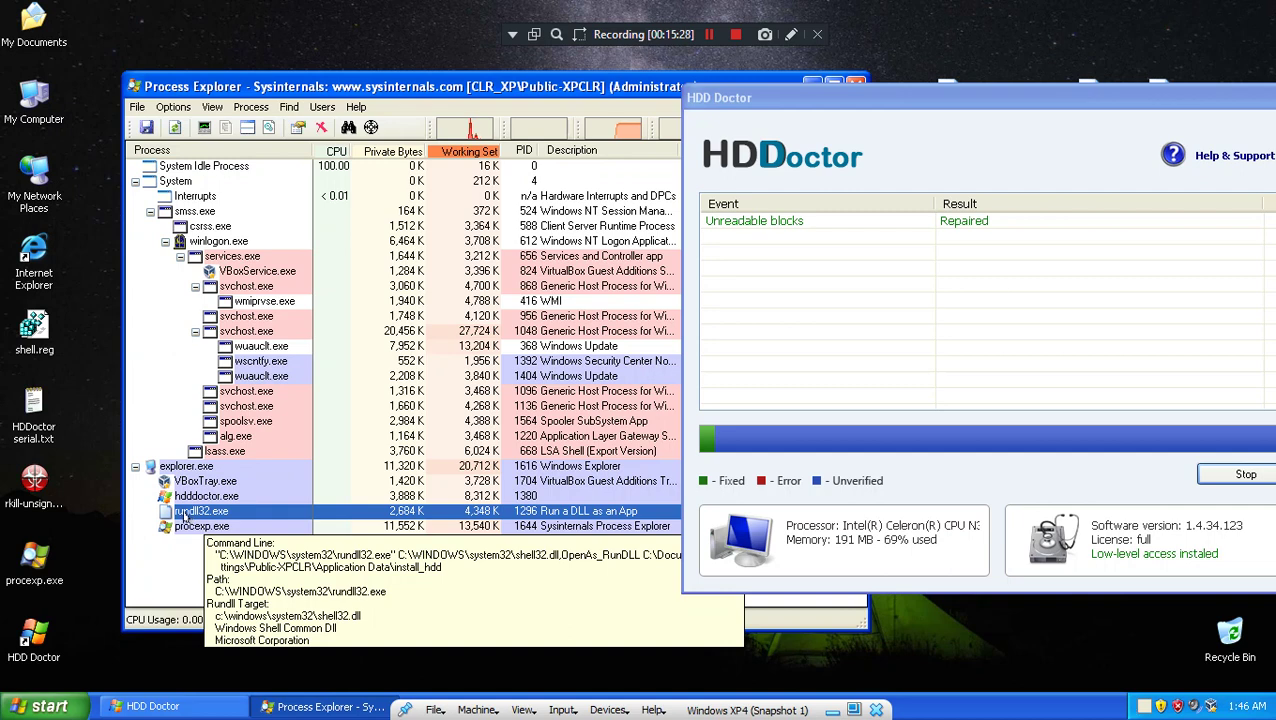
- Open the %appdata% folder through the Run dialog, and close Process Explorer
key(super+r)
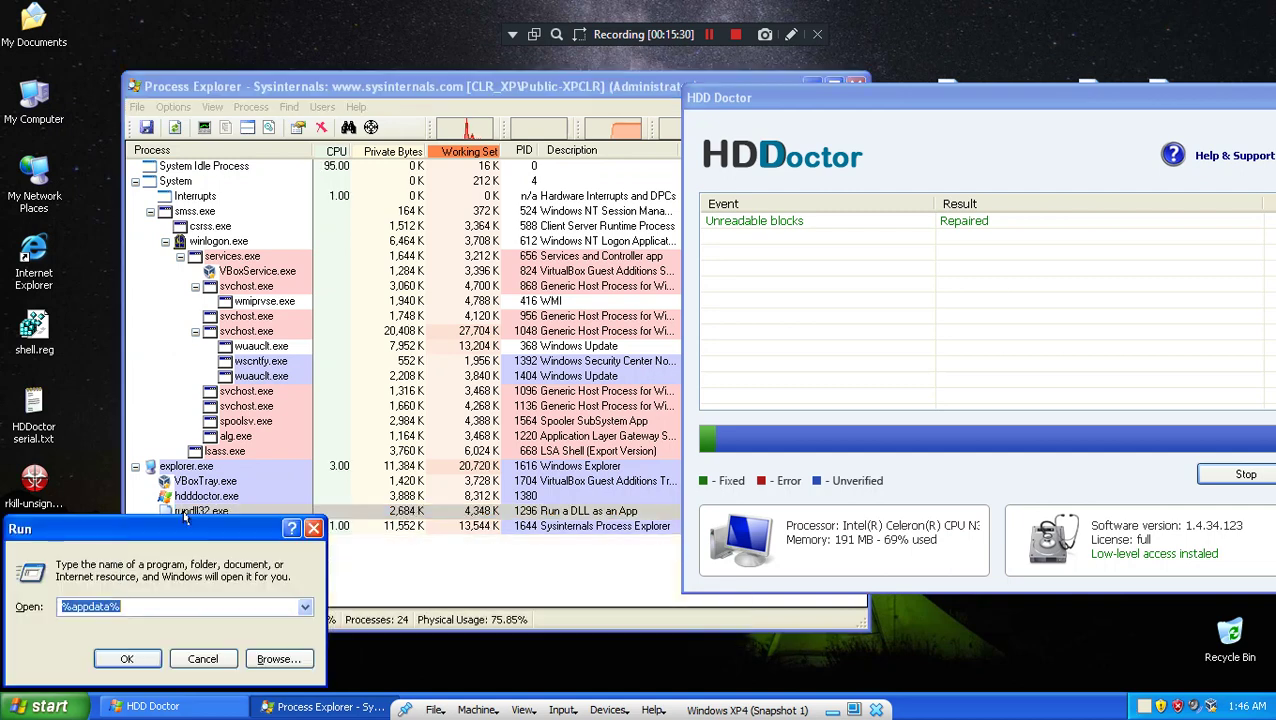
key(Return)
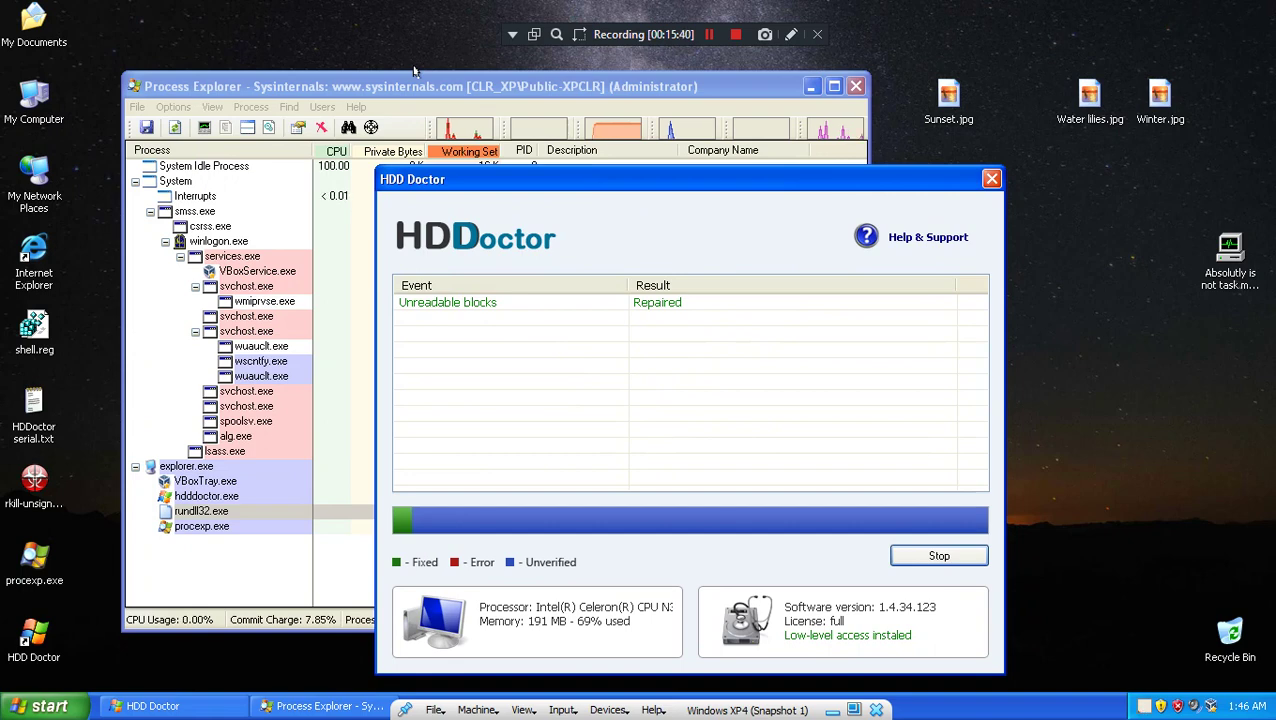
click(541, 177)
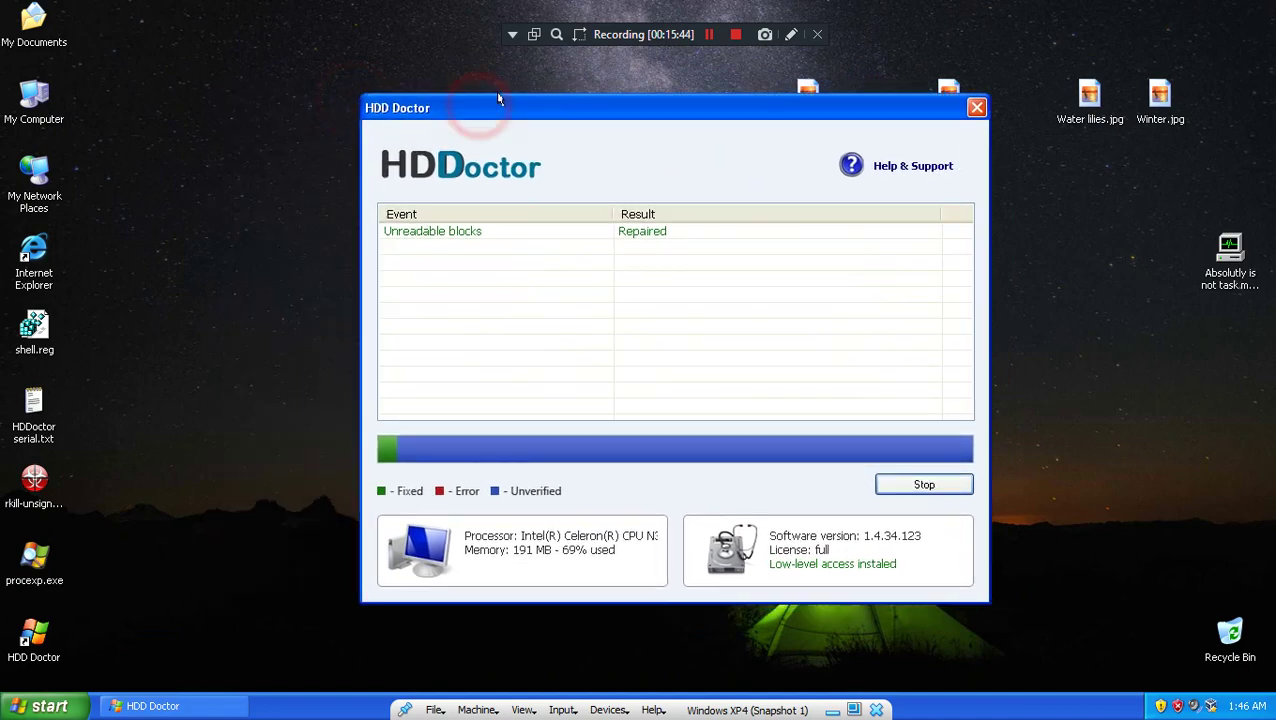
- Try to log off from Windows while the HDD Doctor repair is running
click(40, 706)
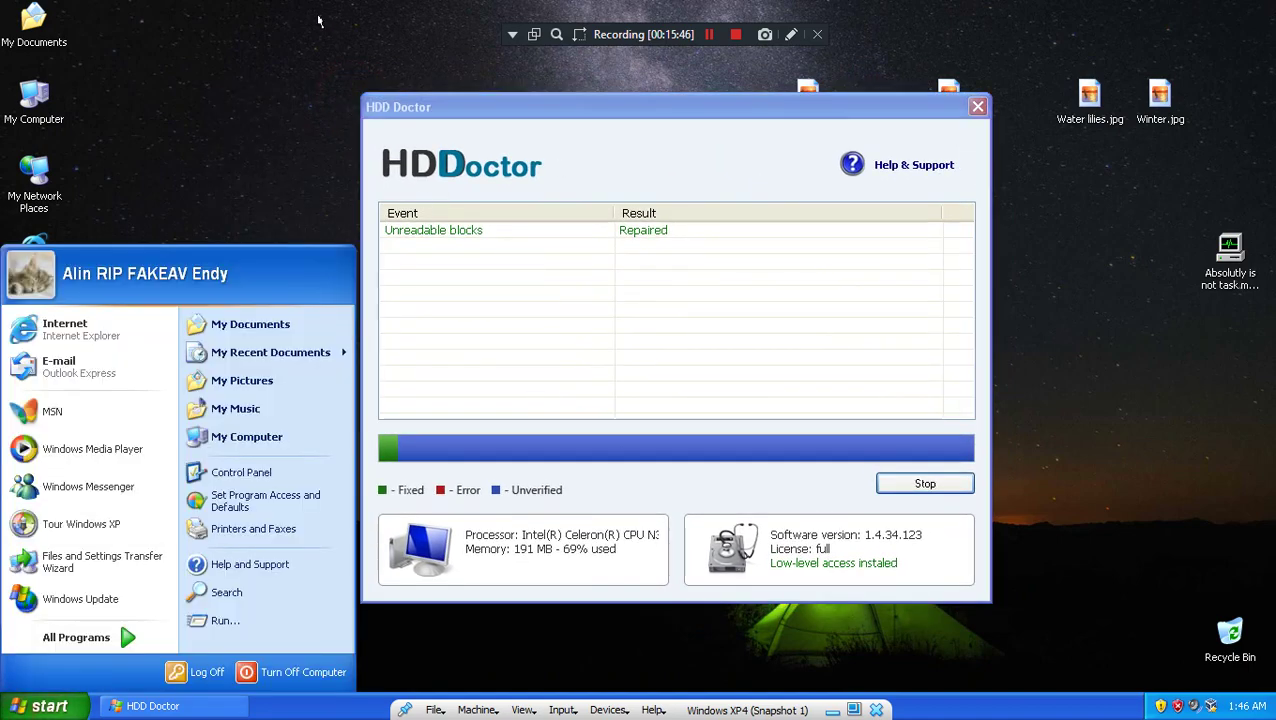
click(208, 85)
click(40, 706)
click(175, 672)
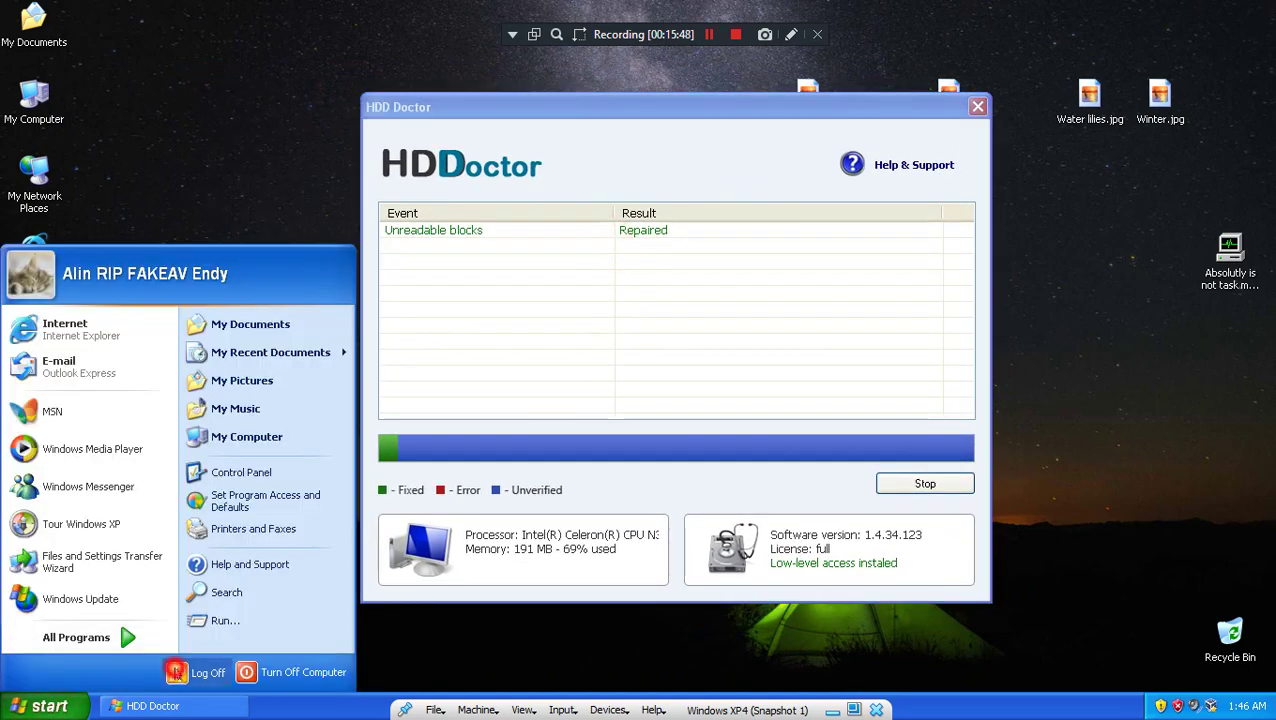
click(695, 284)
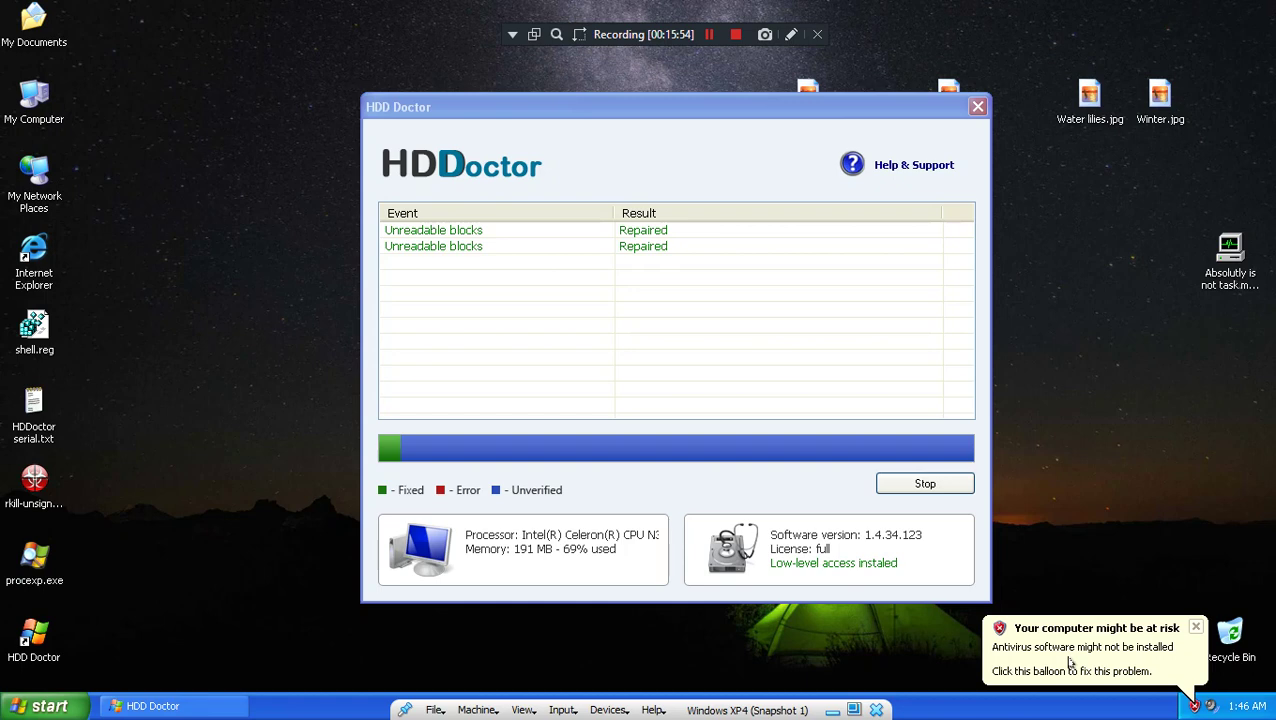
- Check the rundll32.exe process in Process Explorer again, close it, and uncover the Open With dialog behind HDD Doctor
click(717, 314)
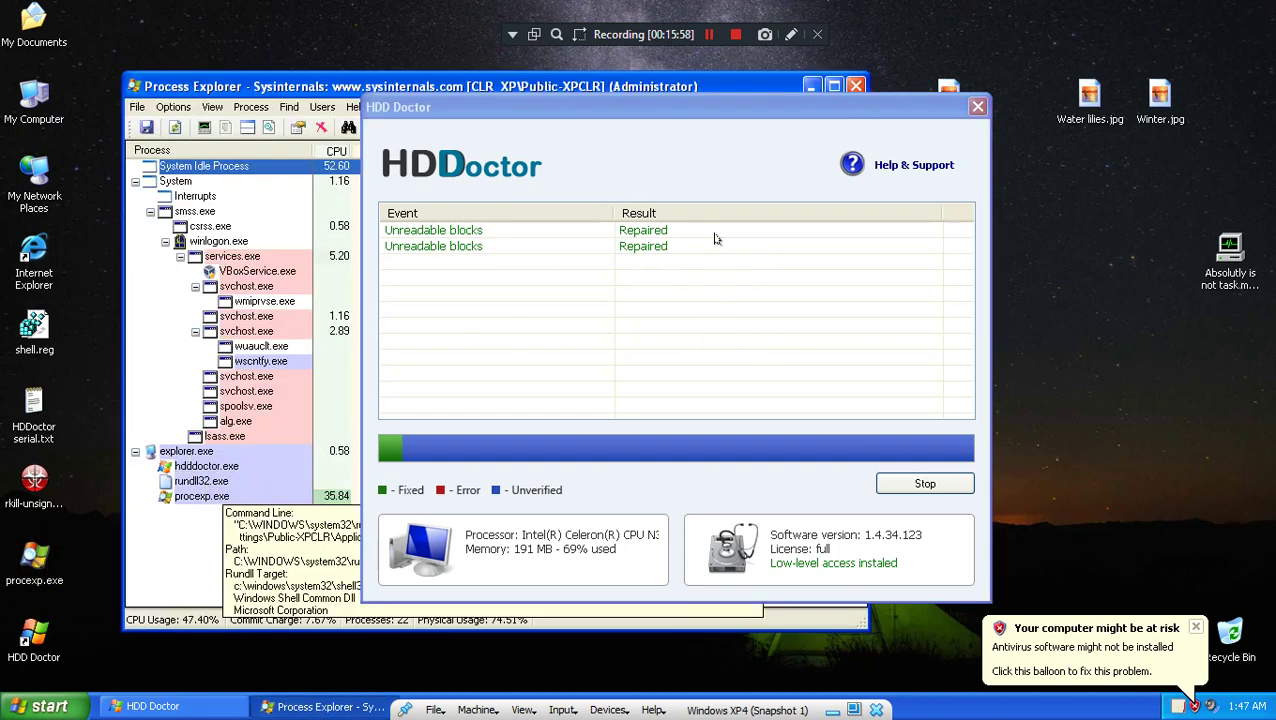
click(855, 86)
click(977, 106)
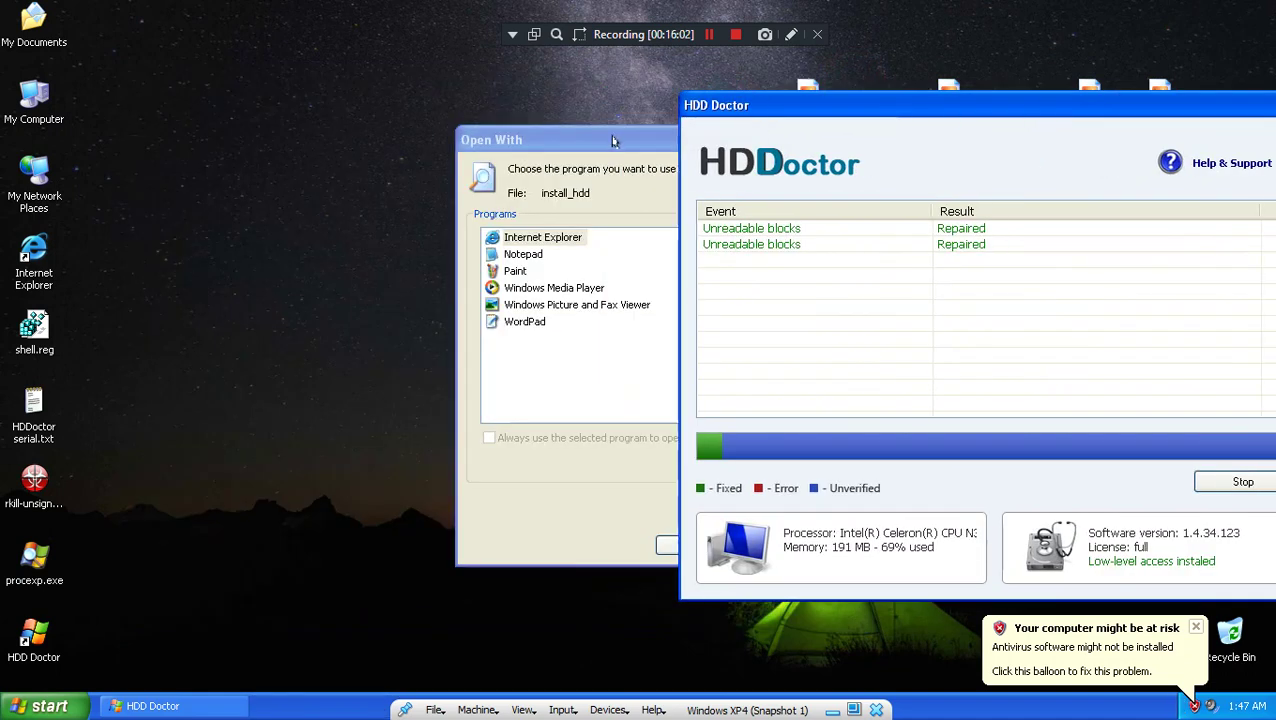
- Open install_hdd in Notepad from the Open With dialog, enter true as its content, save the file, and close it
double_click(301, 244)
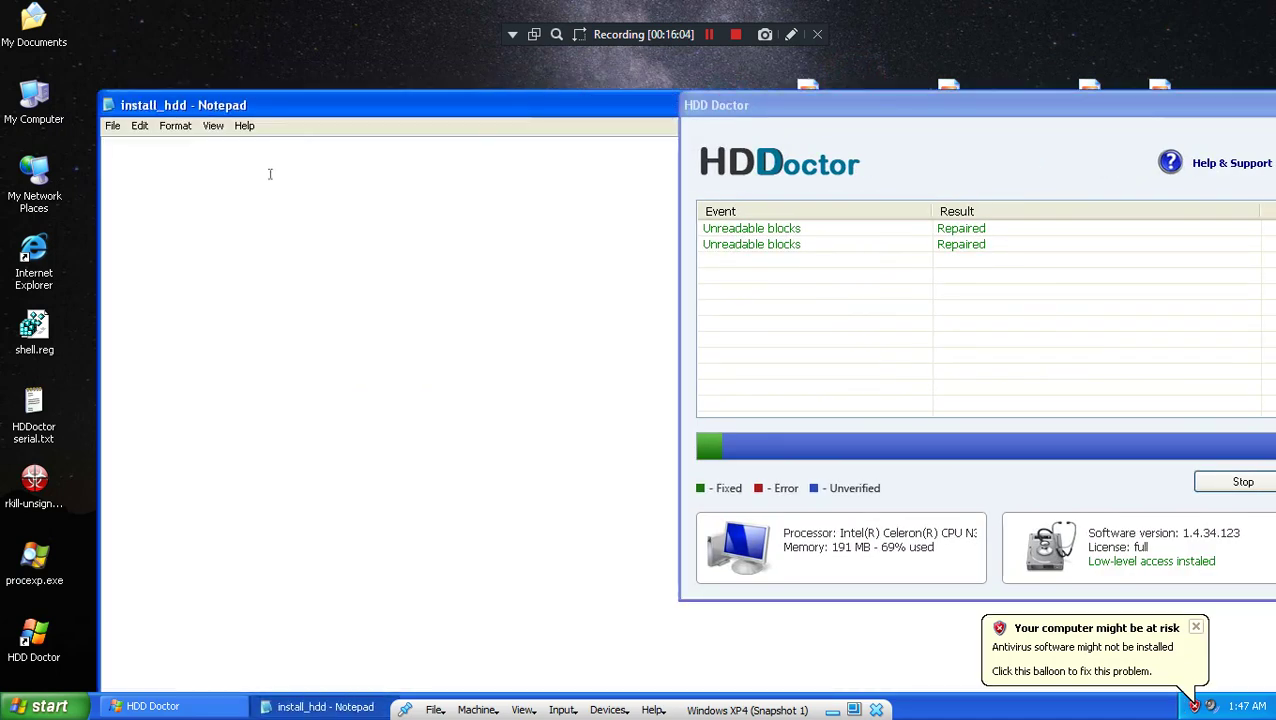
click(112, 125)
click(130, 177)
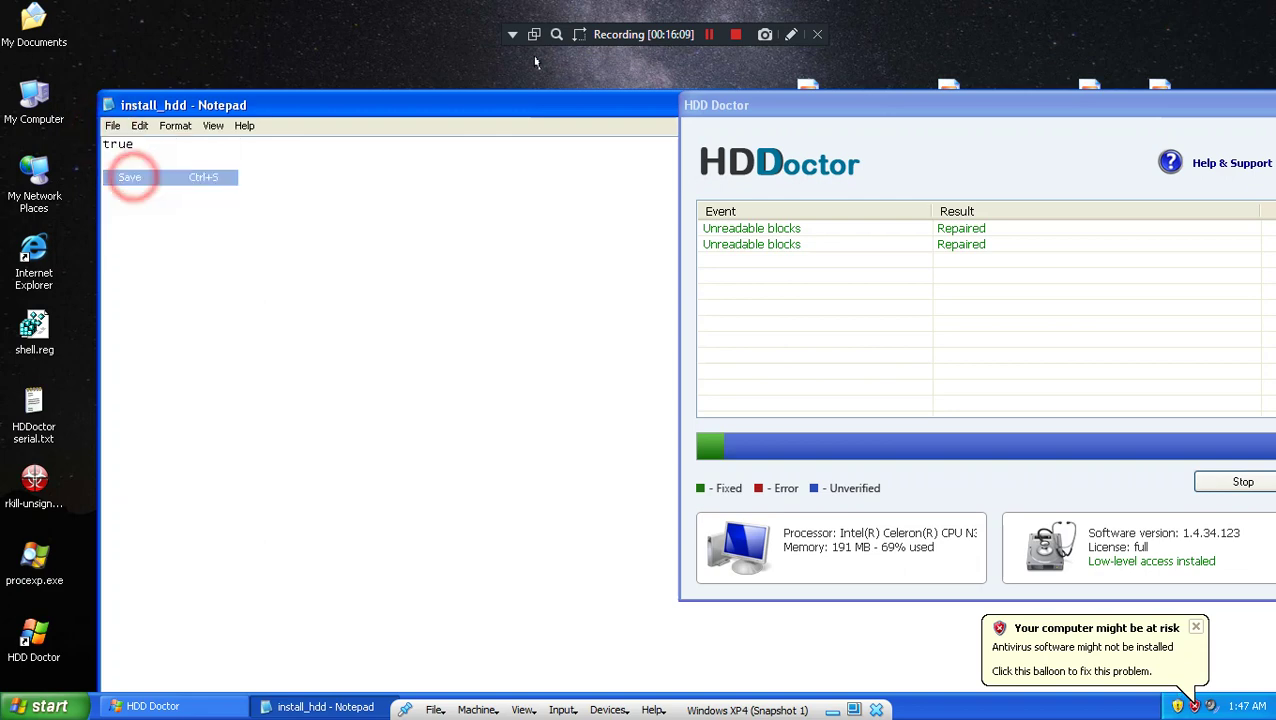
double_click(507, 102)
click(1218, 66)
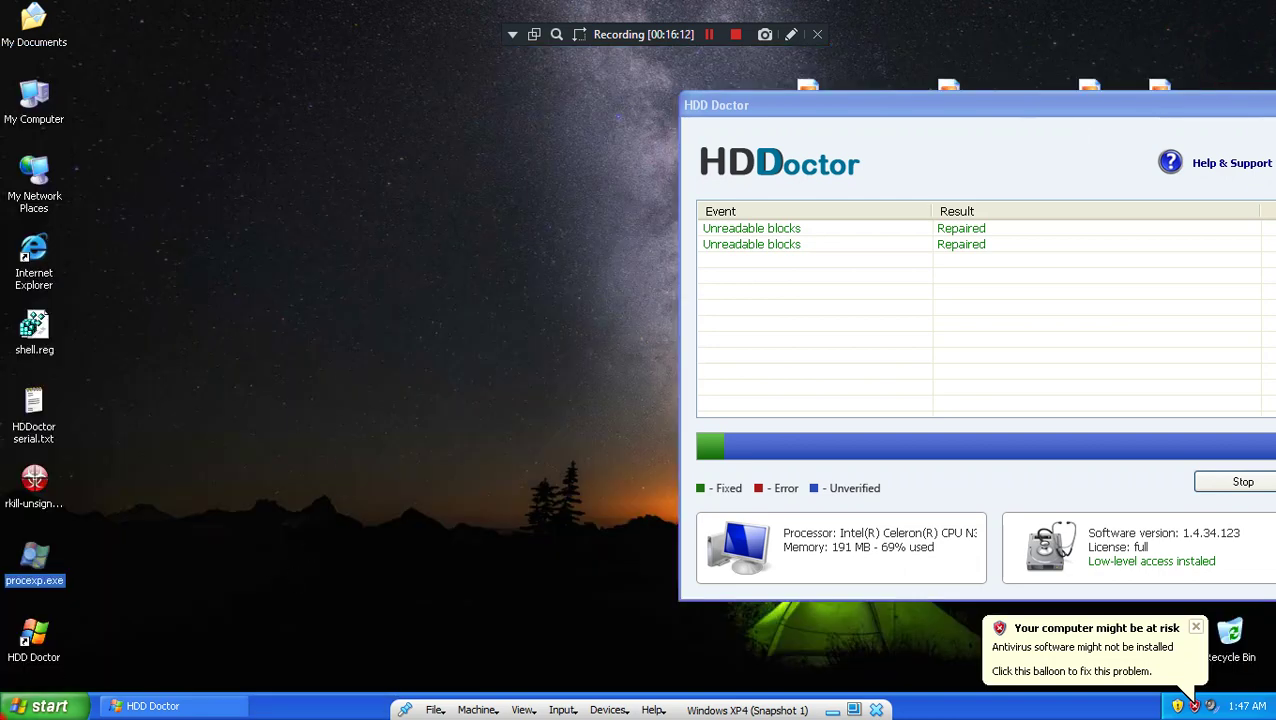
- Retry logging off, and try to shut down the system after moving the HDD Doctor window aside
click(45, 706)
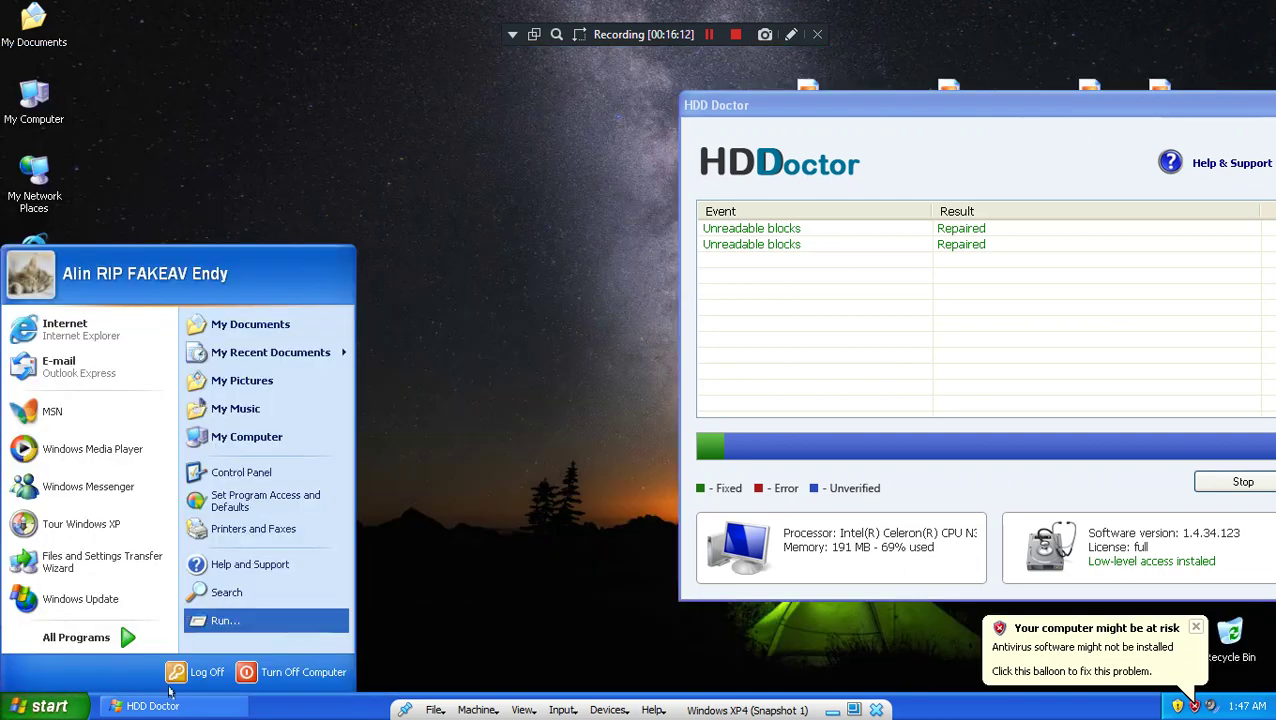
click(175, 675)
click(697, 270)
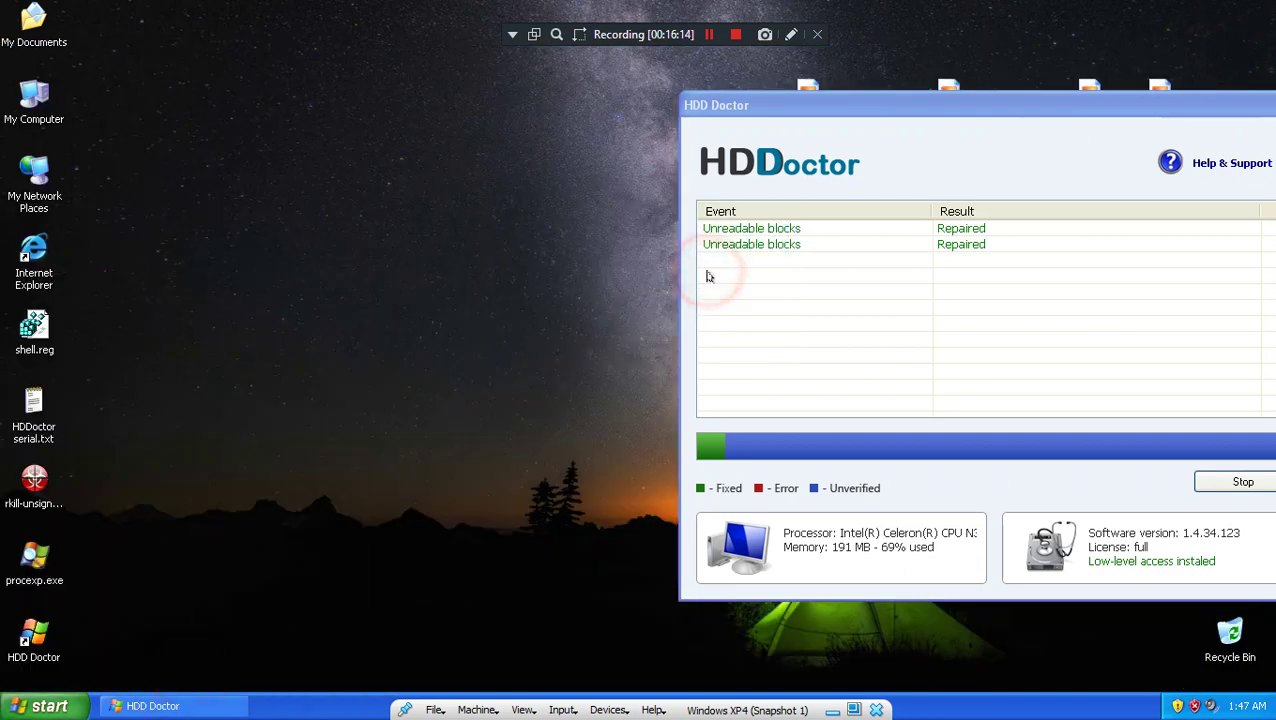
drag(776, 108, 228, 95)
click(80, 706)
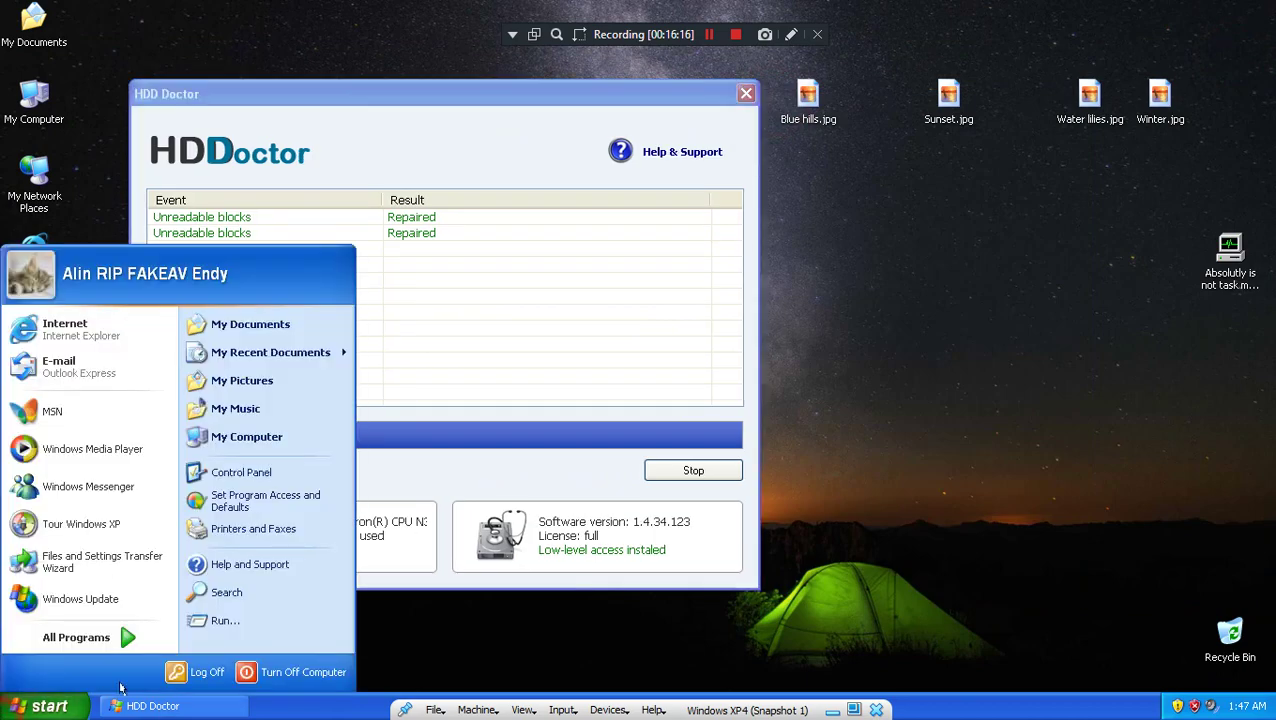
click(260, 672)
click(720, 258)
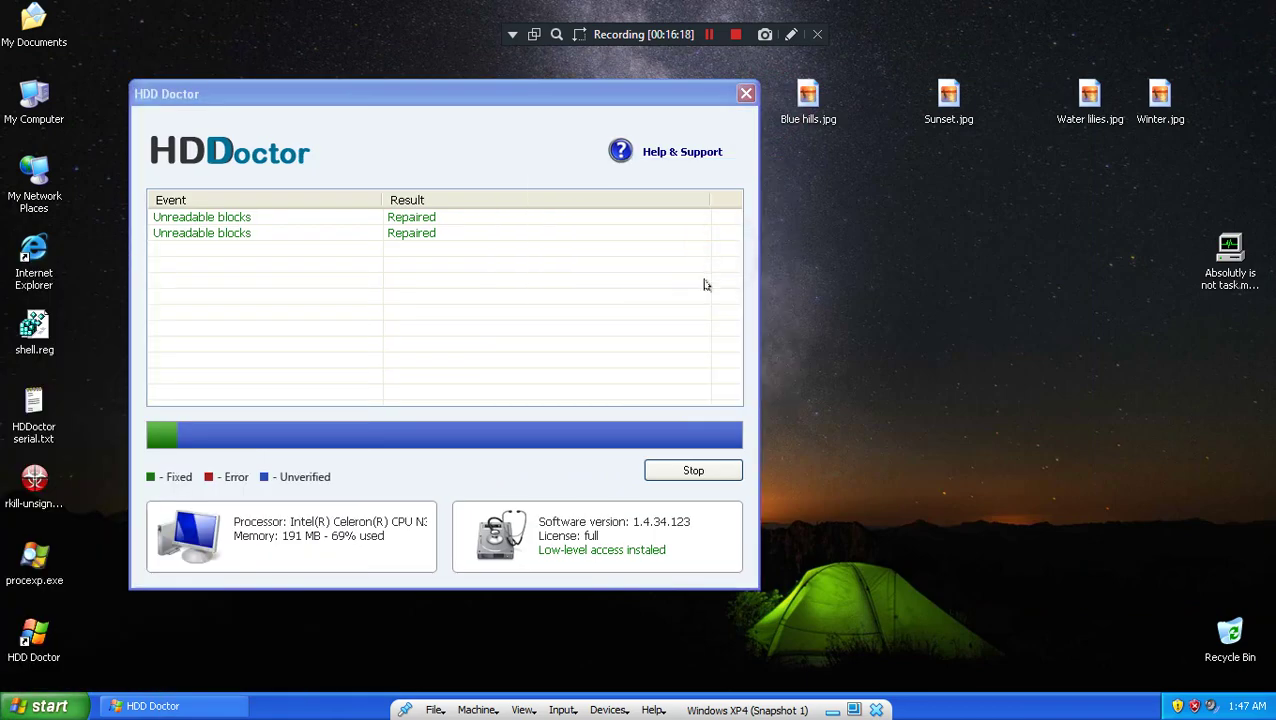
- Kill the hdddoctor.exe process in Process Explorer, and close Process Explorer
double_click(34, 556)
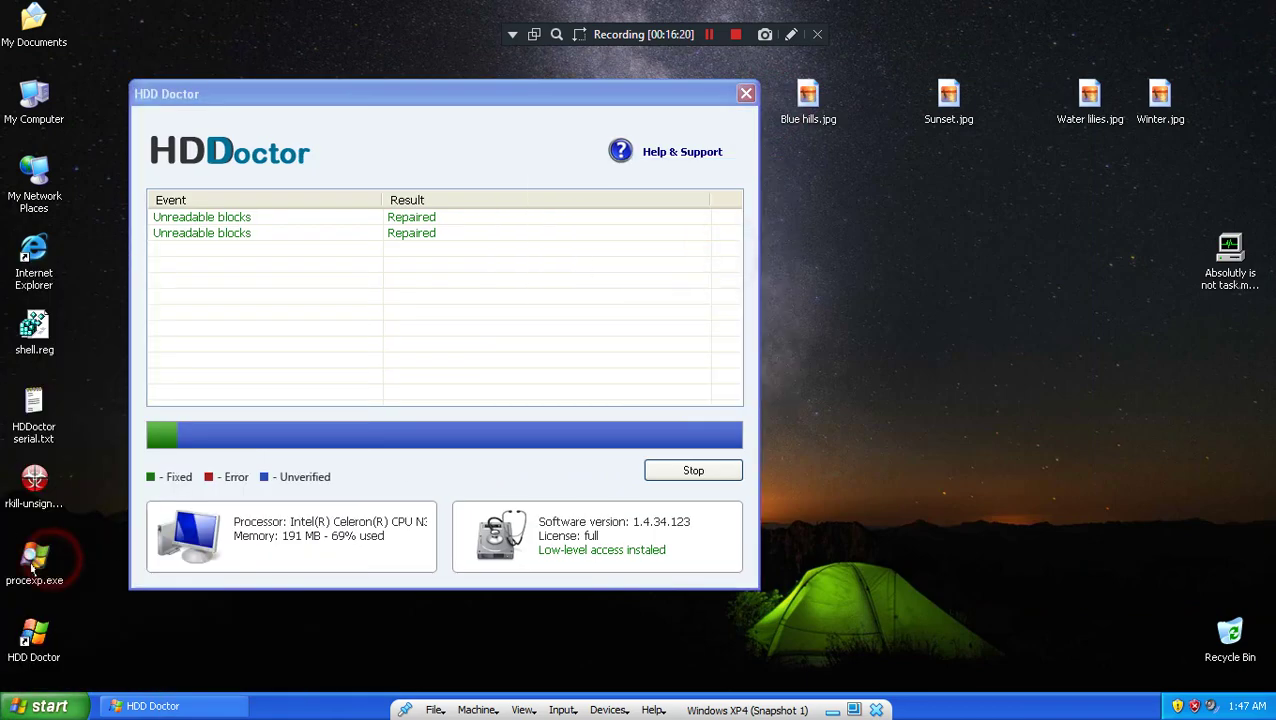
click(746, 94)
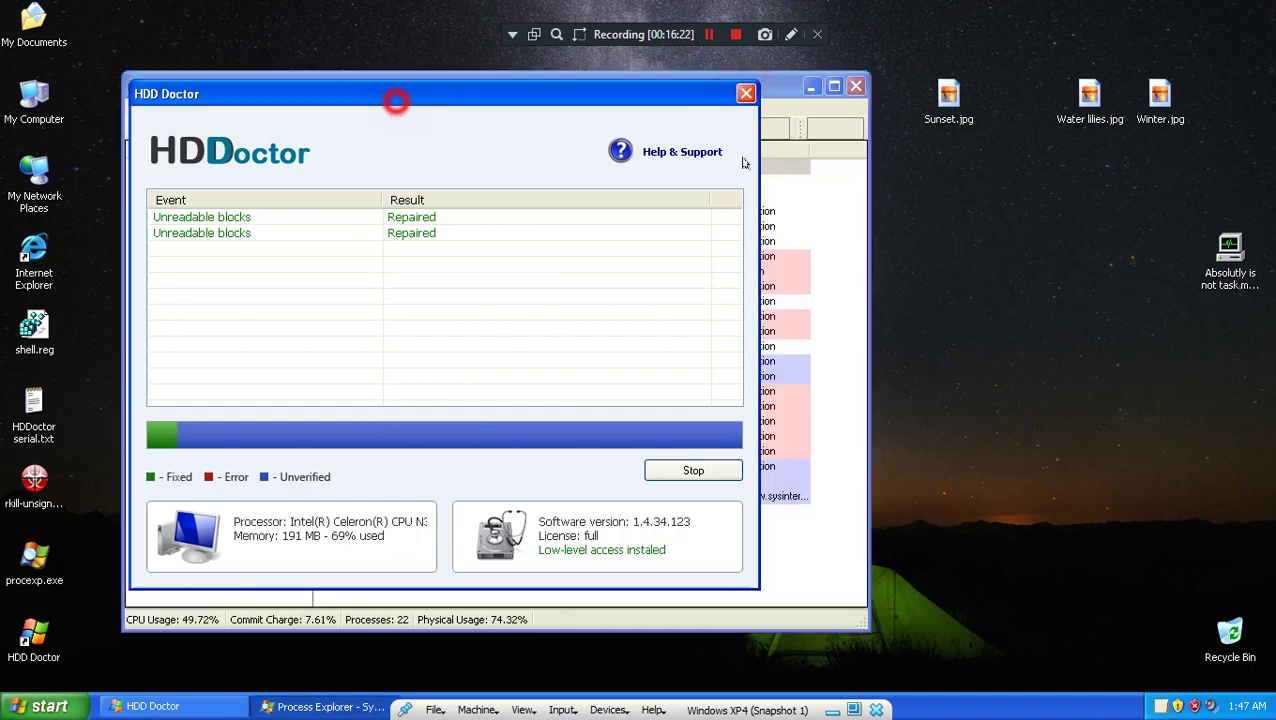
drag(395, 100, 820, 157)
click(237, 483)
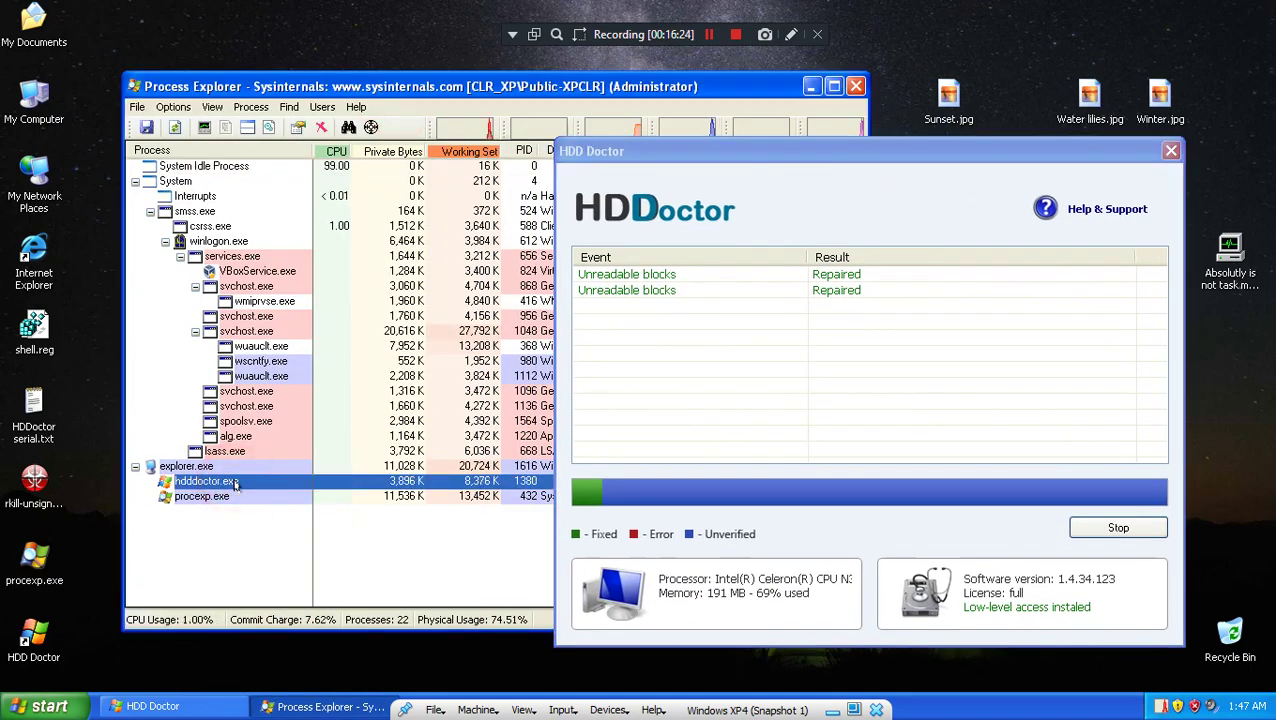
key(Delete)
click(856, 87)
- Log off the current Windows user
click(45, 706)
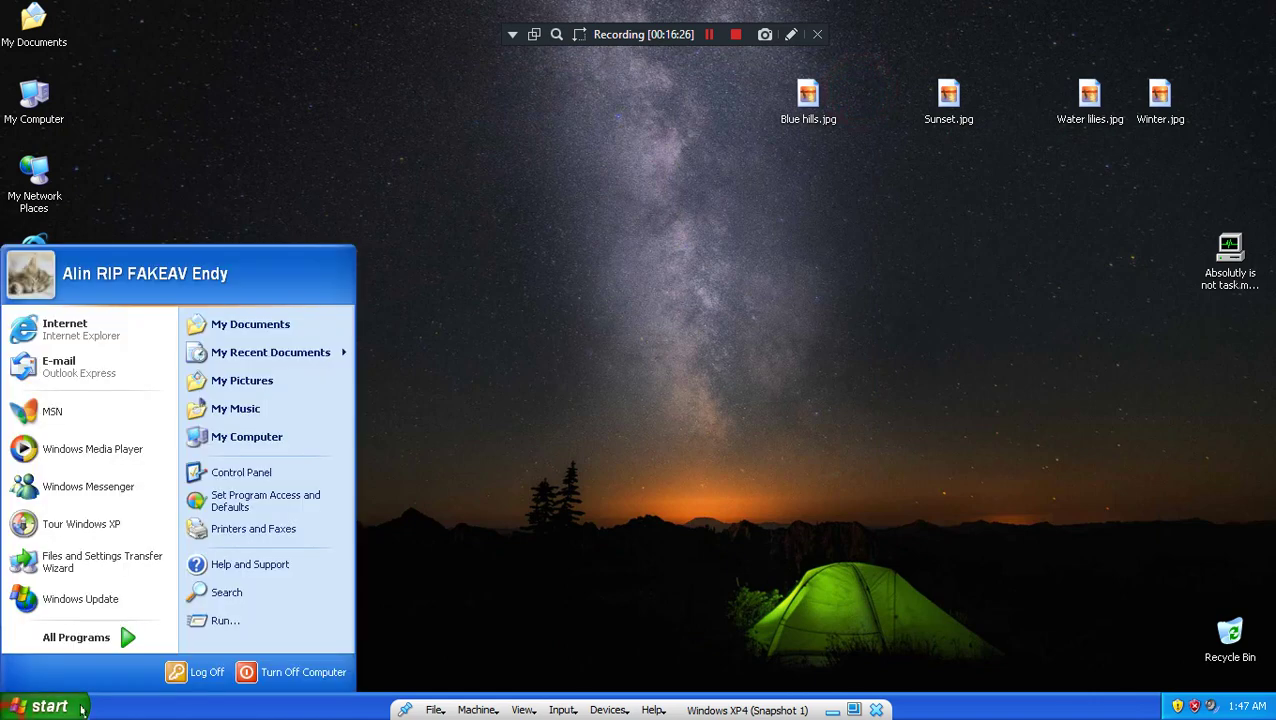
click(175, 672)
click(699, 272)
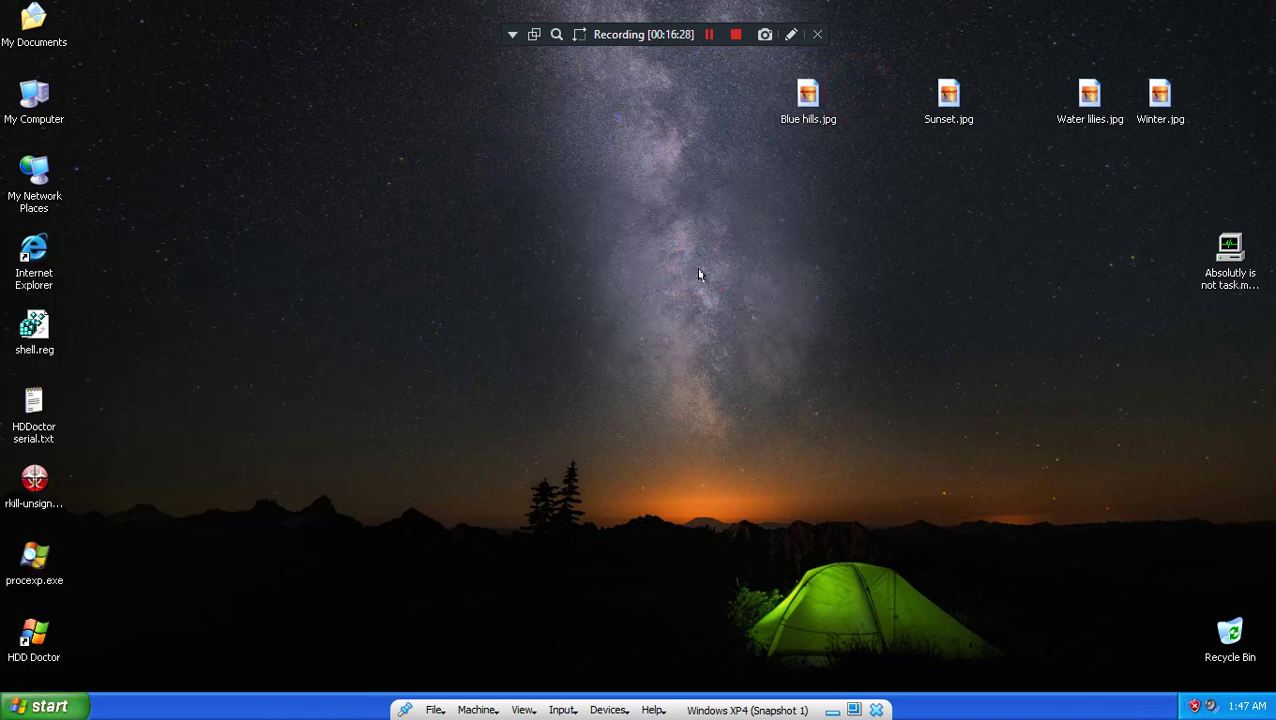
- Move the renamed Task Manager copy beside the My Computer icon, try to launch it during log-off, and dismiss the error
drag(1232, 270, 162, 183)
double_click(160, 122)
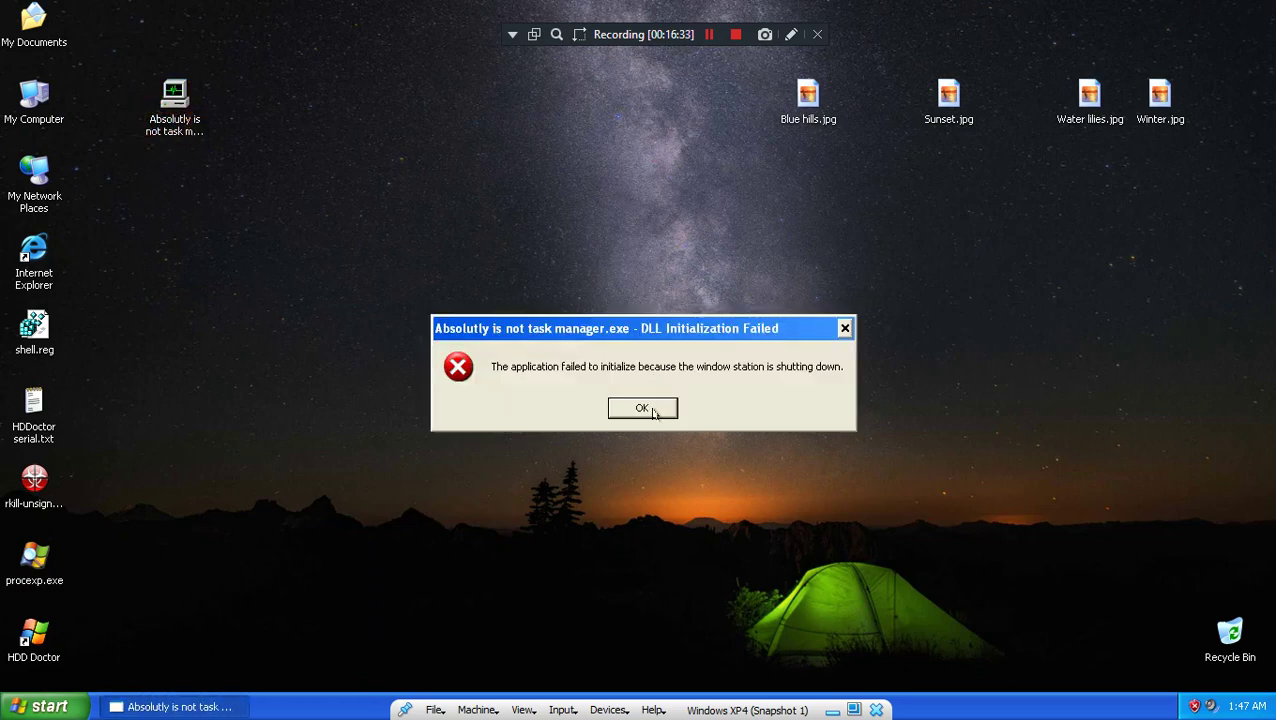
click(652, 413)
click(755, 436)
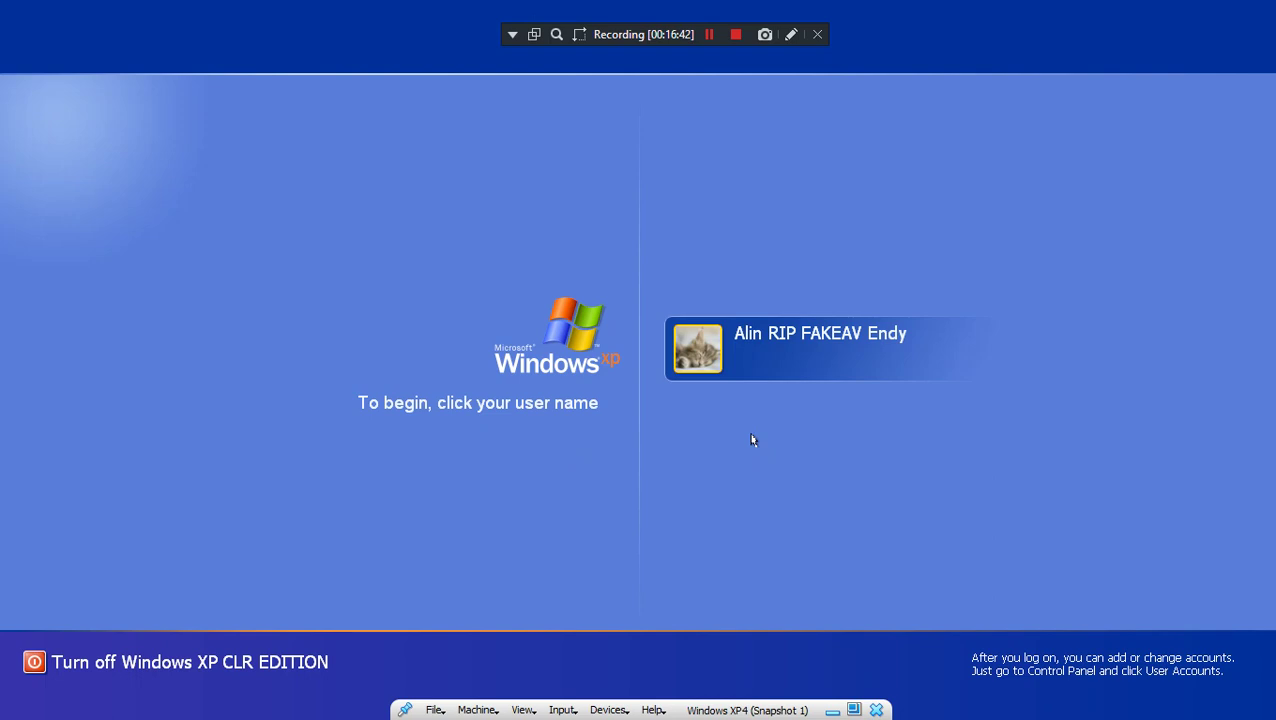
- Log back on to Windows, and open the HDD Doctor shortcut's target folder from its properties
click(797, 350)
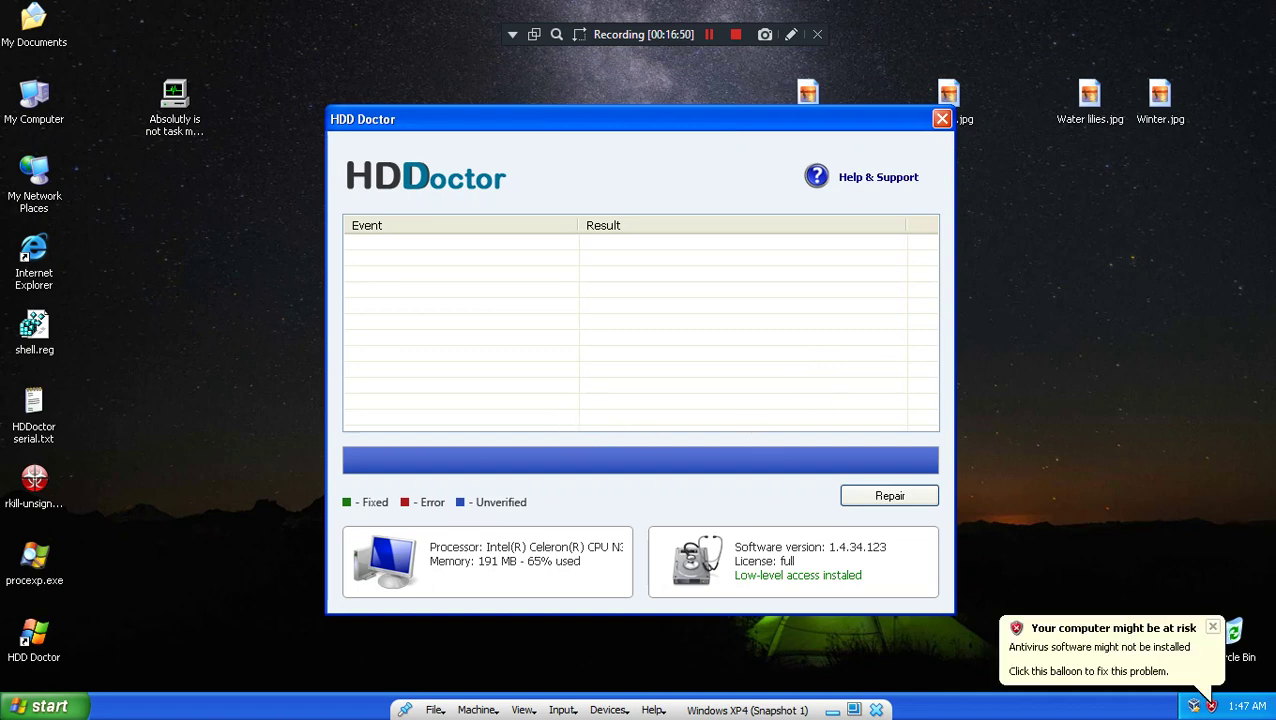
right_click(30, 646)
click(80, 640)
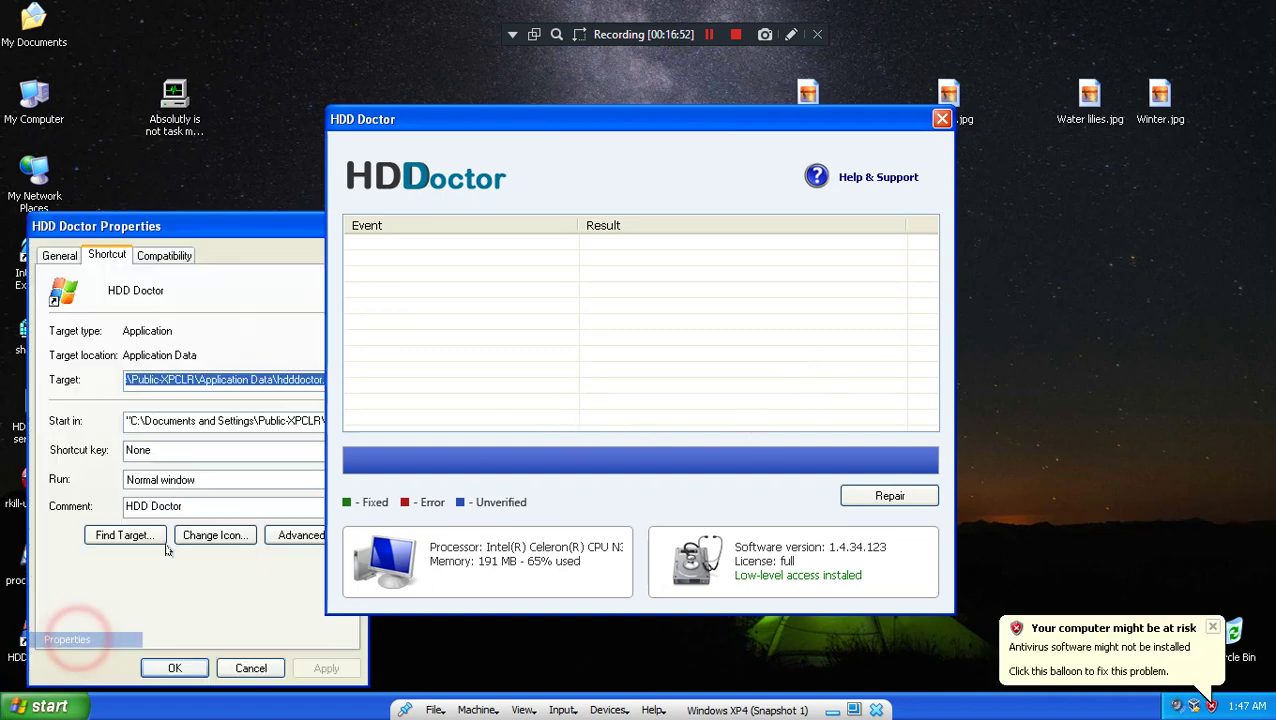
click(120, 535)
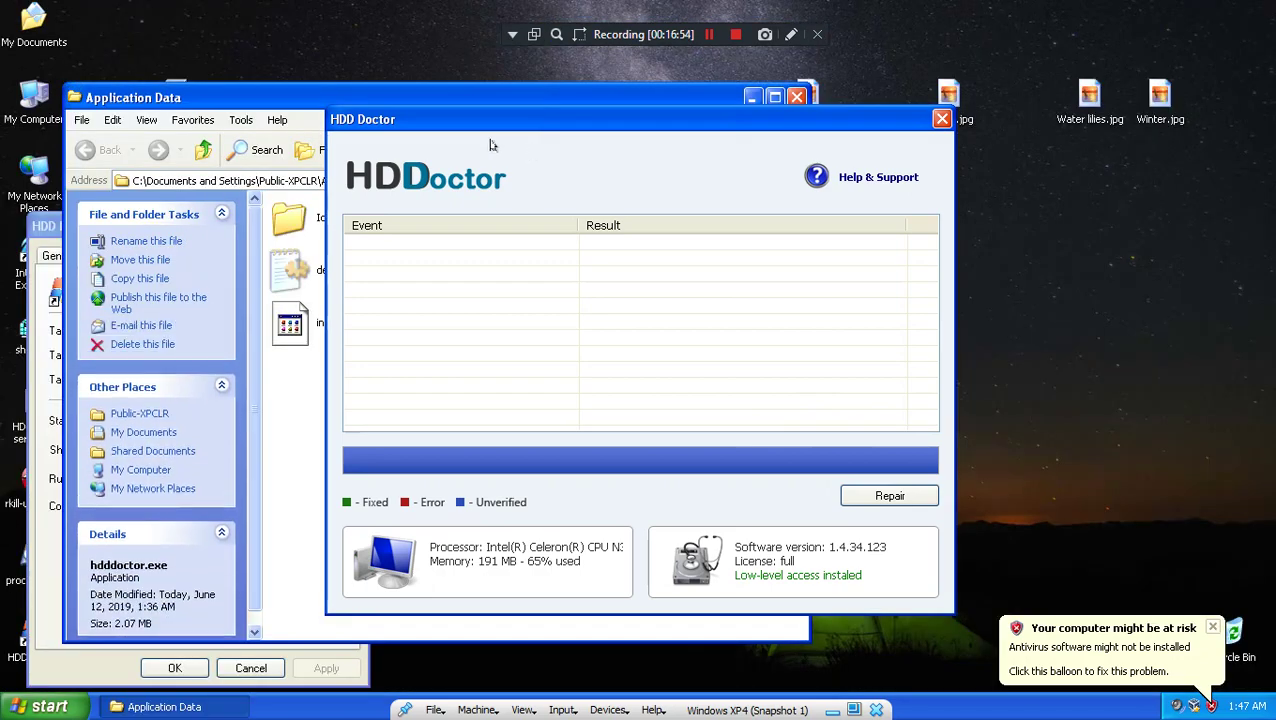
drag(470, 122, 863, 186)
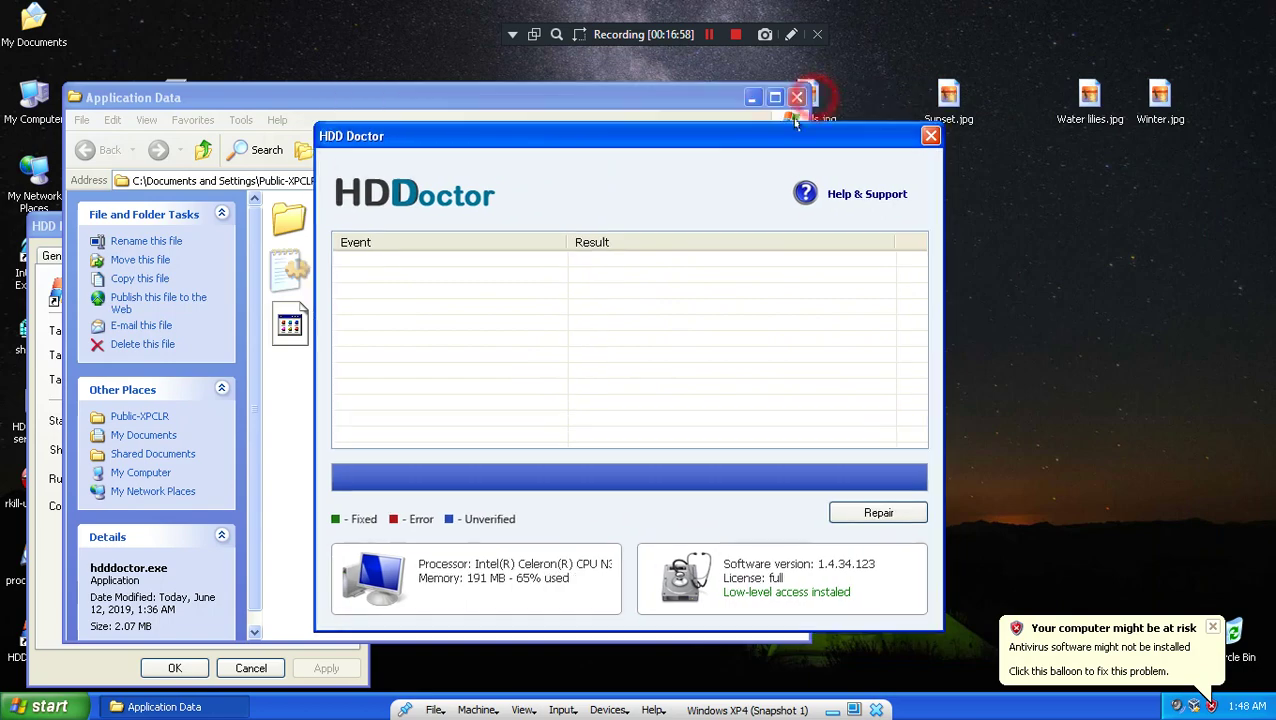
- Close the Application Data folder and the HDD Doctor shortcut's properties
click(797, 97)
click(210, 238)
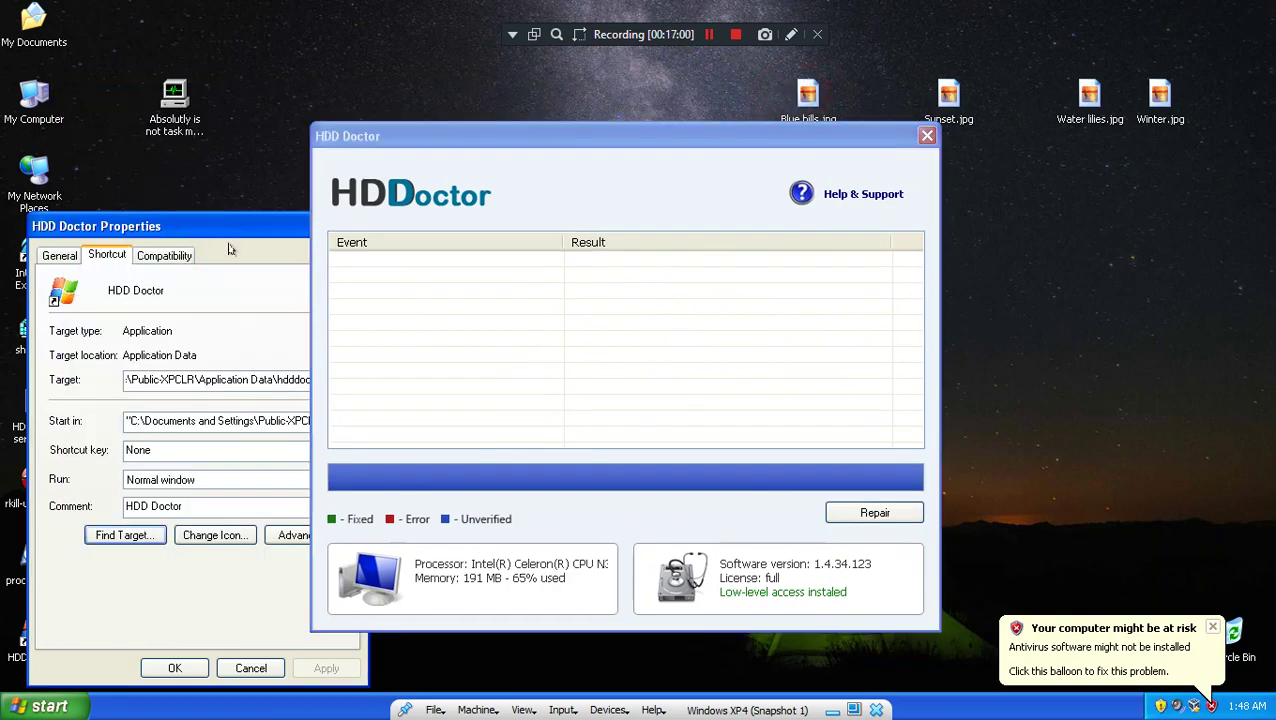
drag(234, 232, 222, 80)
click(352, 68)
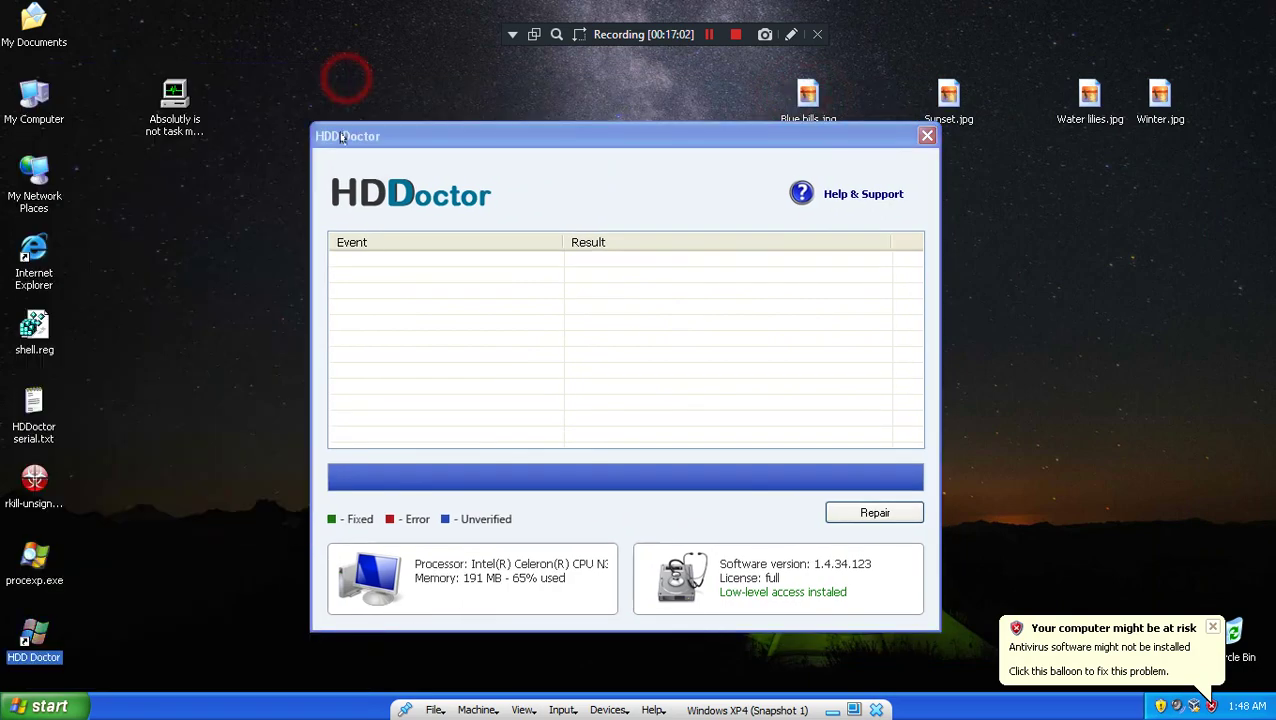
right_click(22, 680)
click(60, 655)
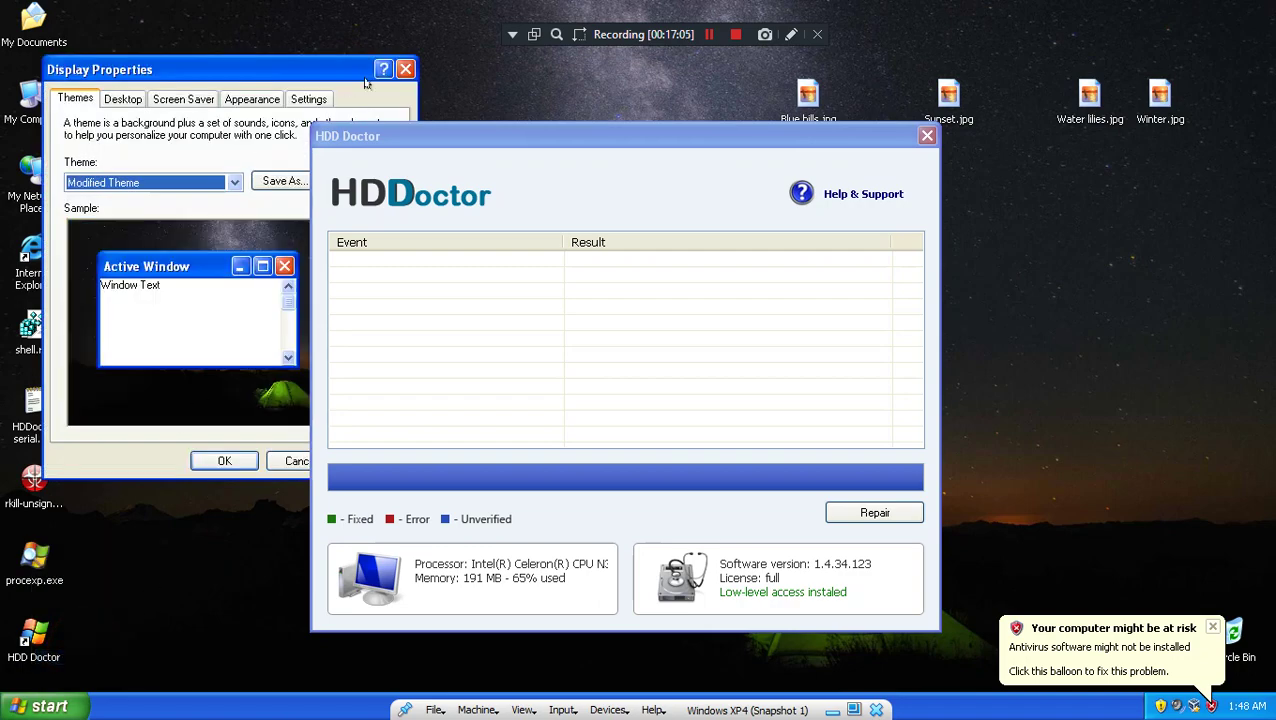
click(405, 68)
- Move the HDD Doctor window aside and set the windows and buttons appearance to Zune Style in Display Properties
right_click(100, 557)
click(137, 672)
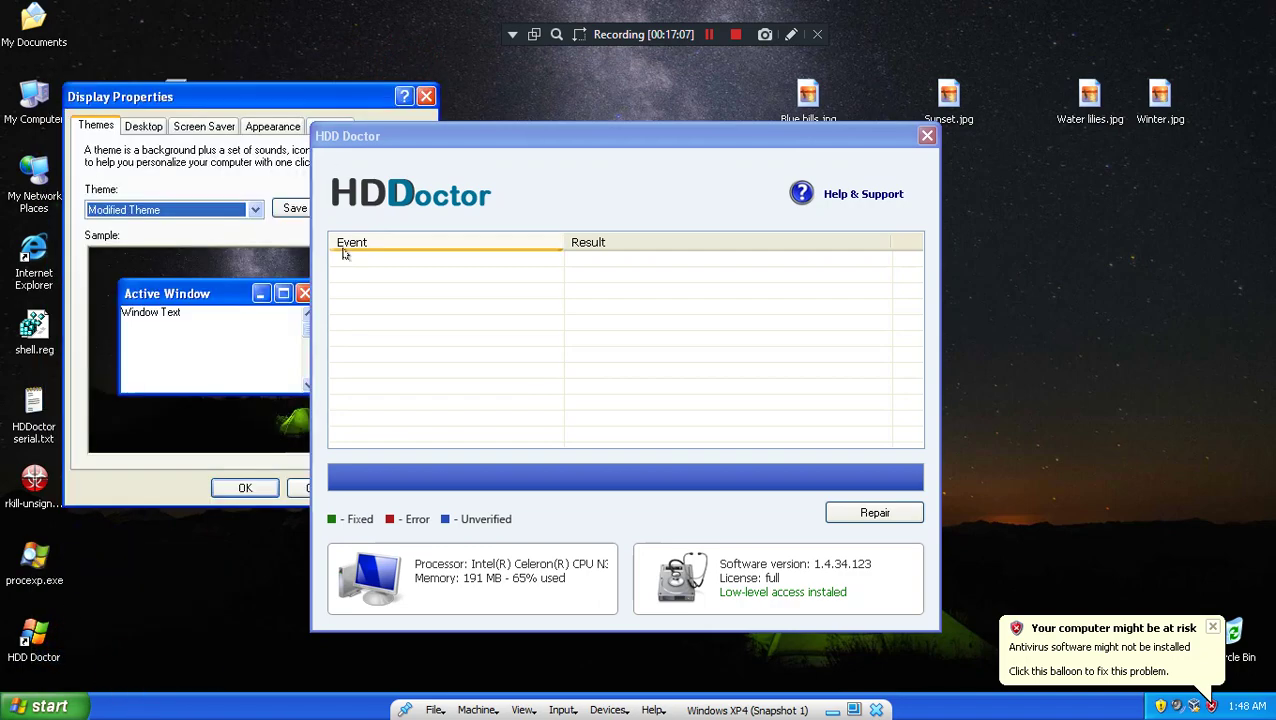
drag(365, 143, 659, 133)
click(325, 124)
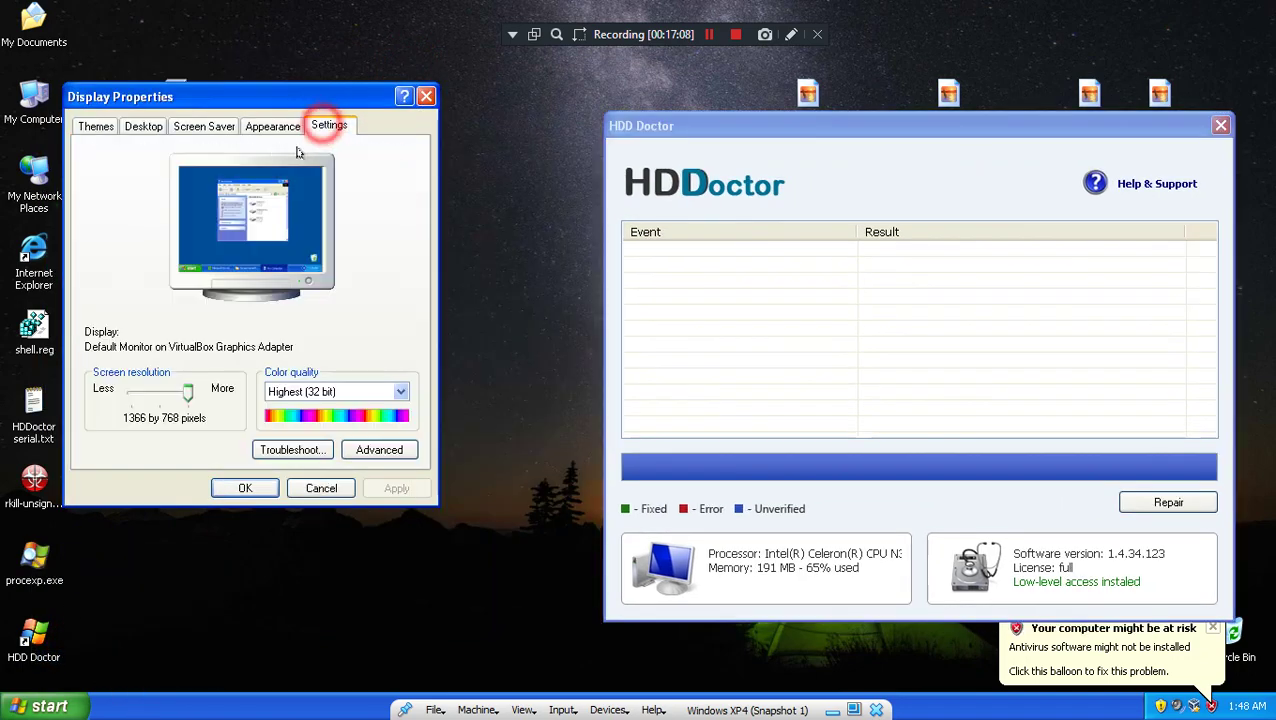
click(271, 126)
click(154, 361)
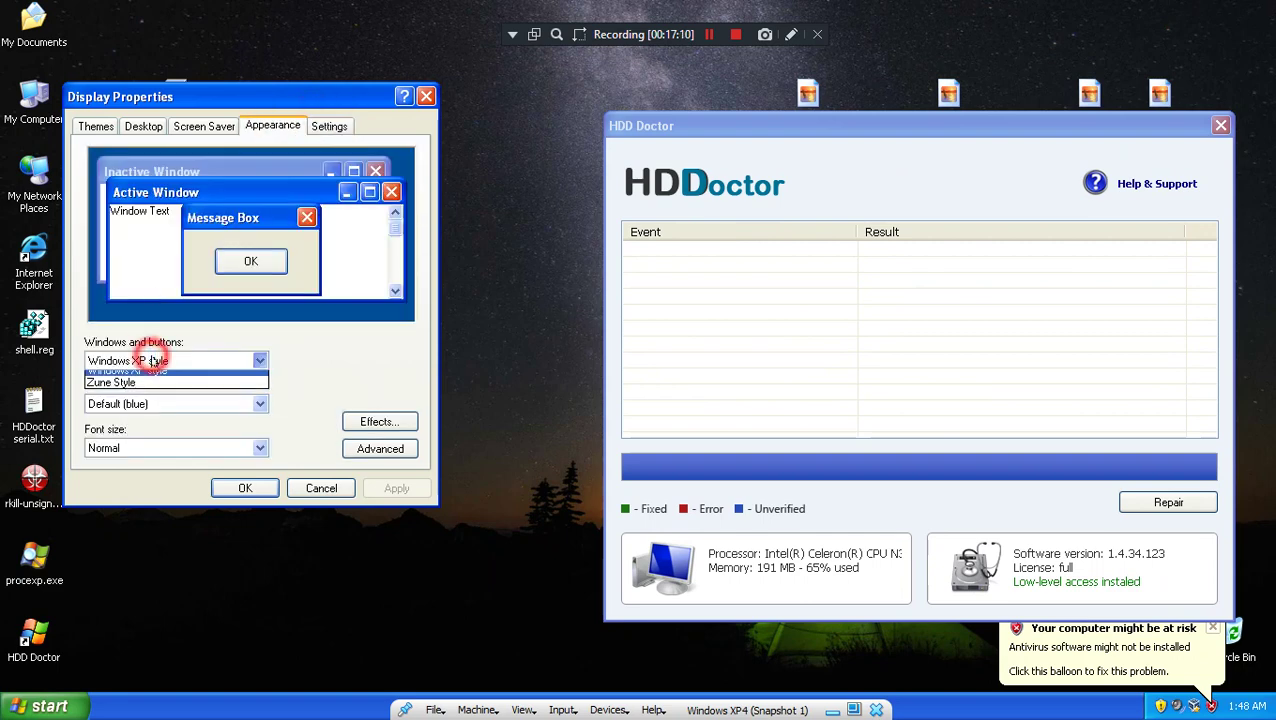
click(205, 396)
click(247, 487)
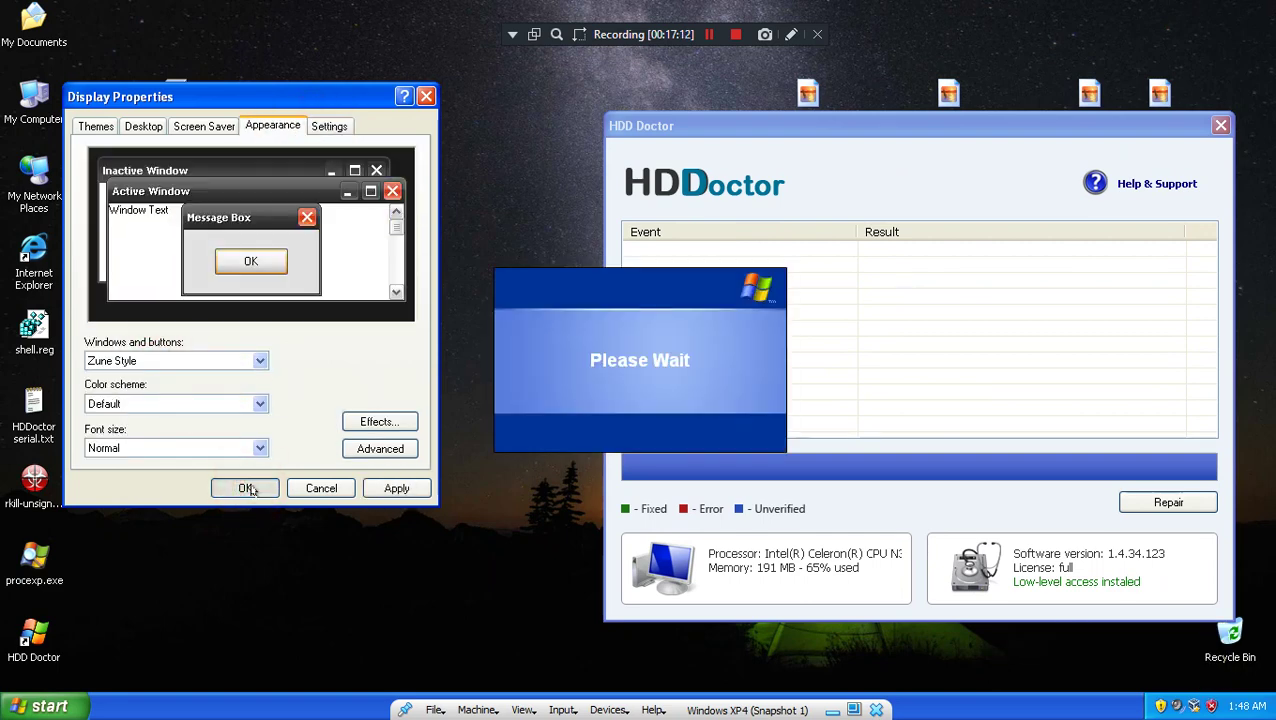
- Open a command prompt by running cmd
key(super+r)
click(251, 490)
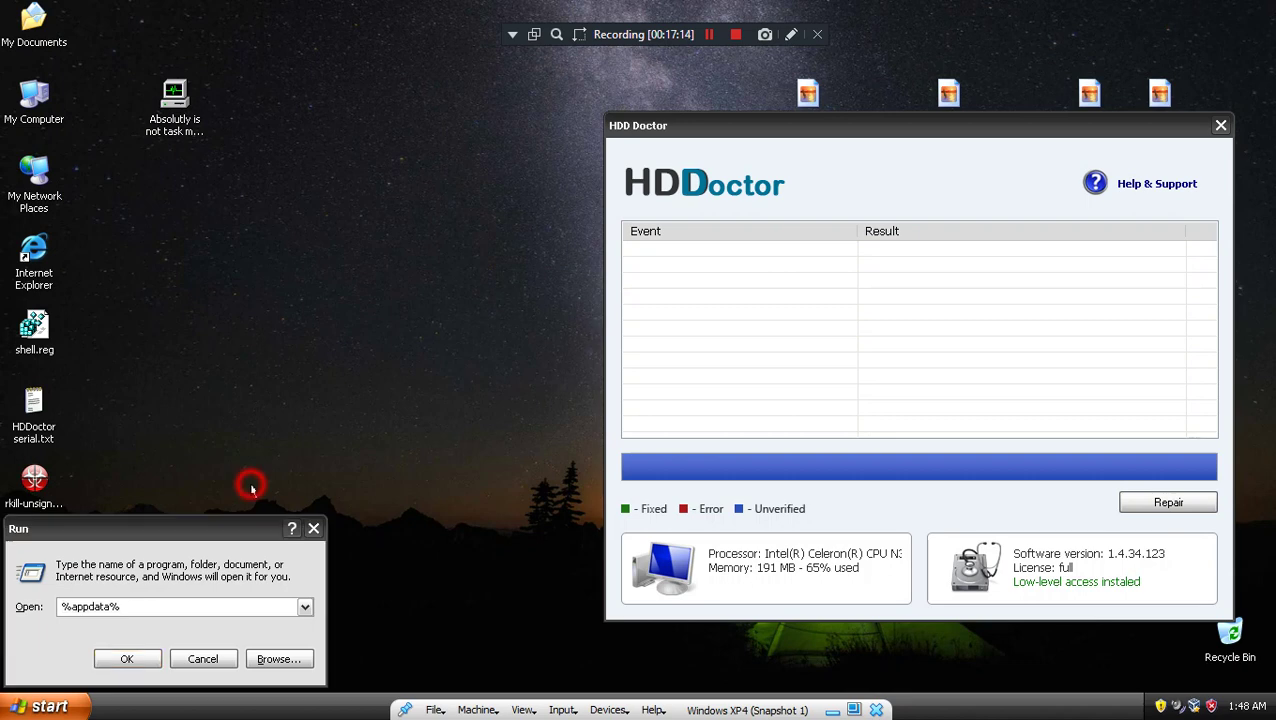
click(125, 621)
text(cmd)
key(Return)
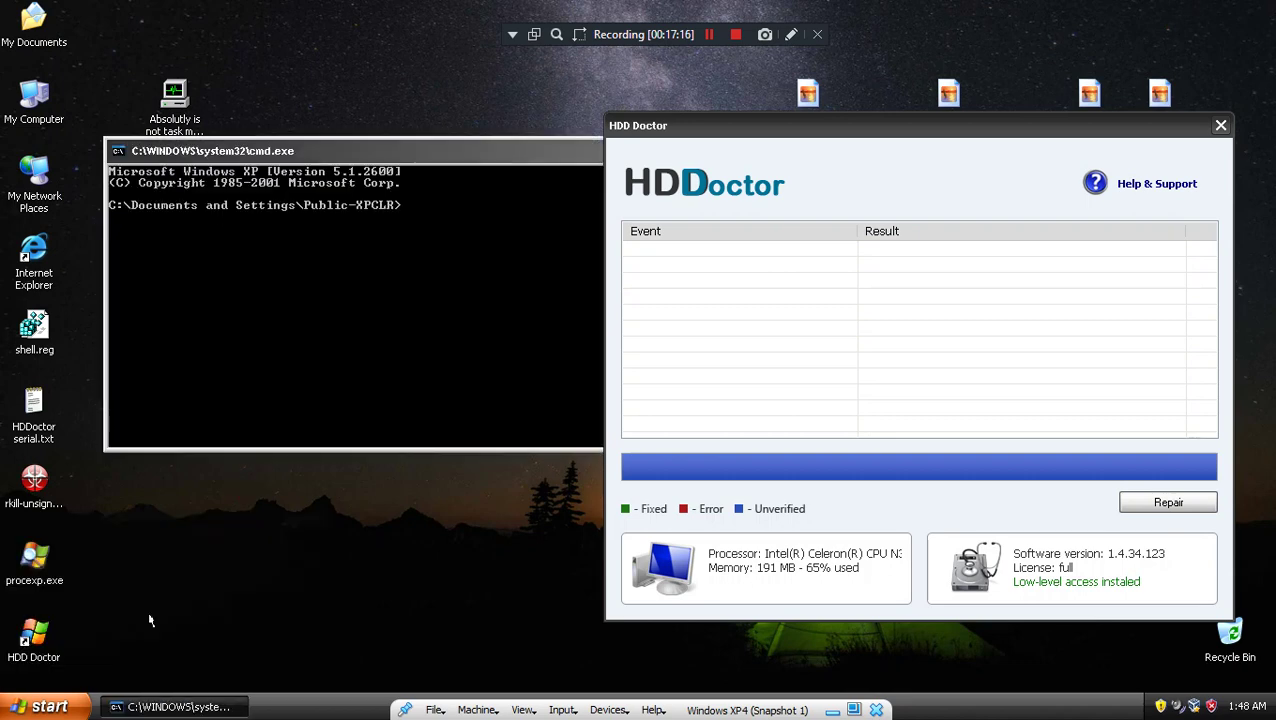
- Find the HDD Doctor shortcut's target from its properties to open the Application Data folder
right_click(33, 648)
click(97, 623)
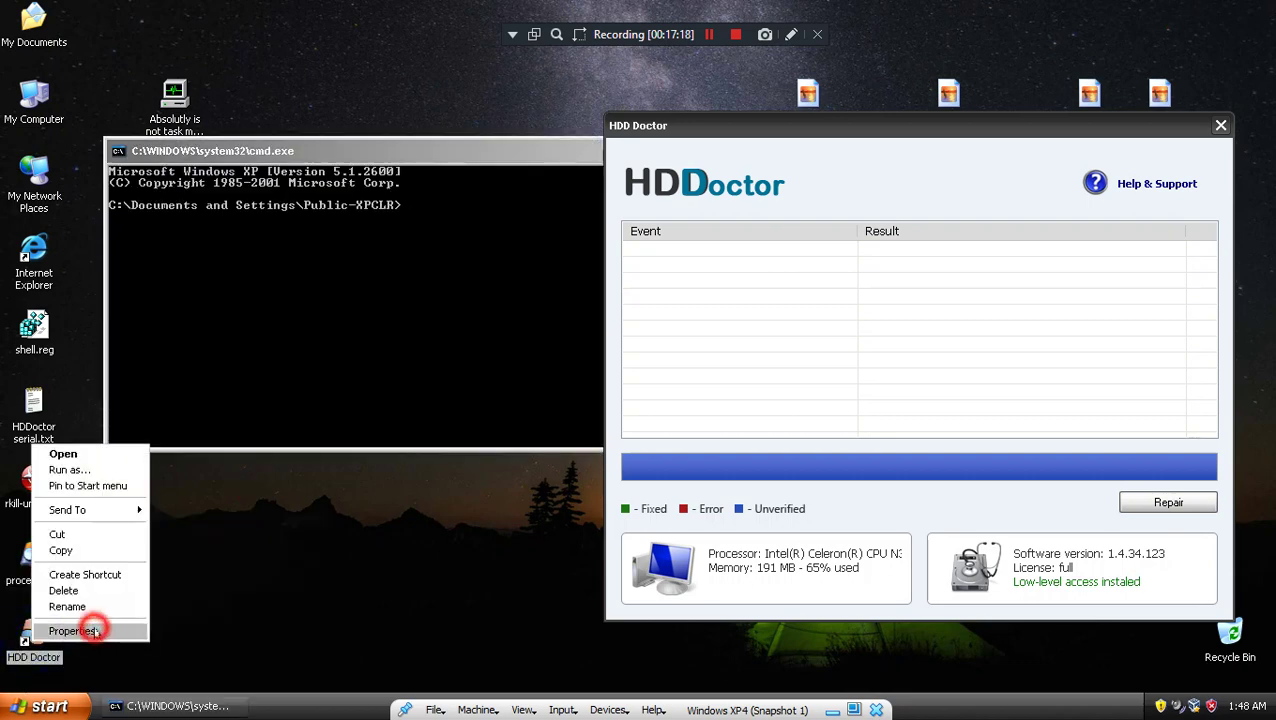
click(130, 535)
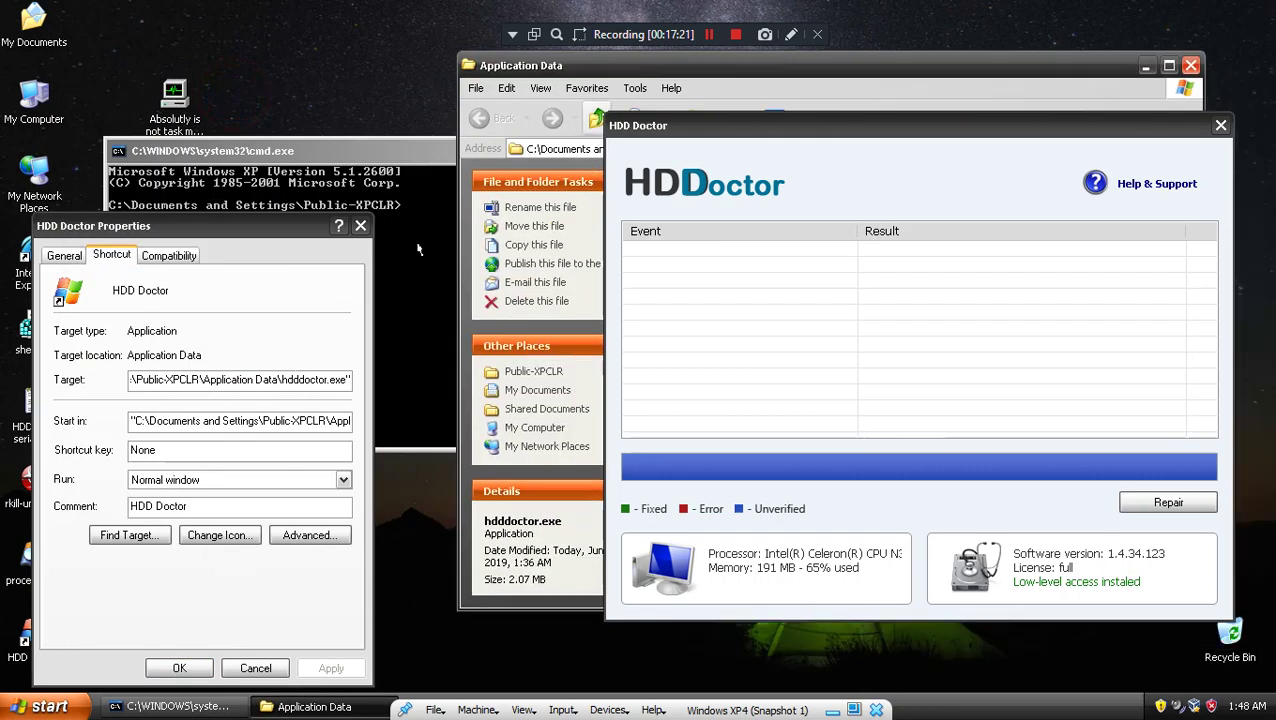
- Close the HDD Doctor window and run hdddoctor.exe with -uninstall in the command prompt, inserting the path from the Application Data folder
click(335, 175)
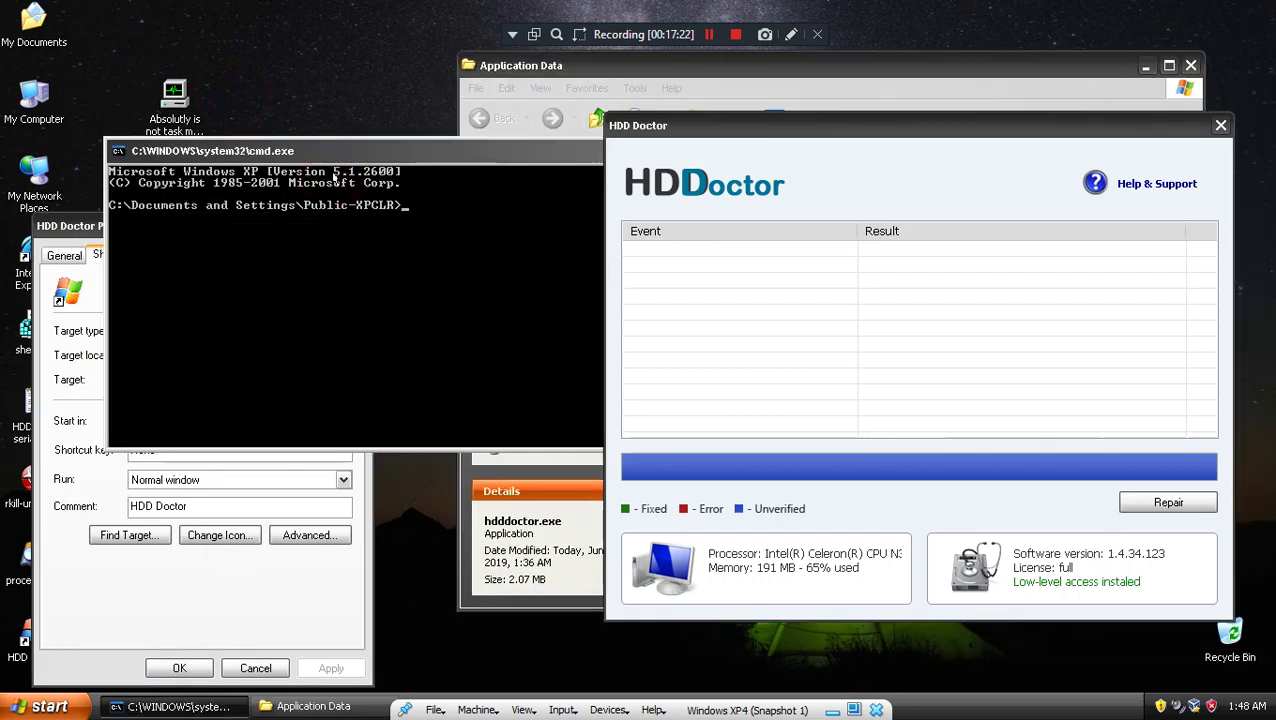
click(1221, 126)
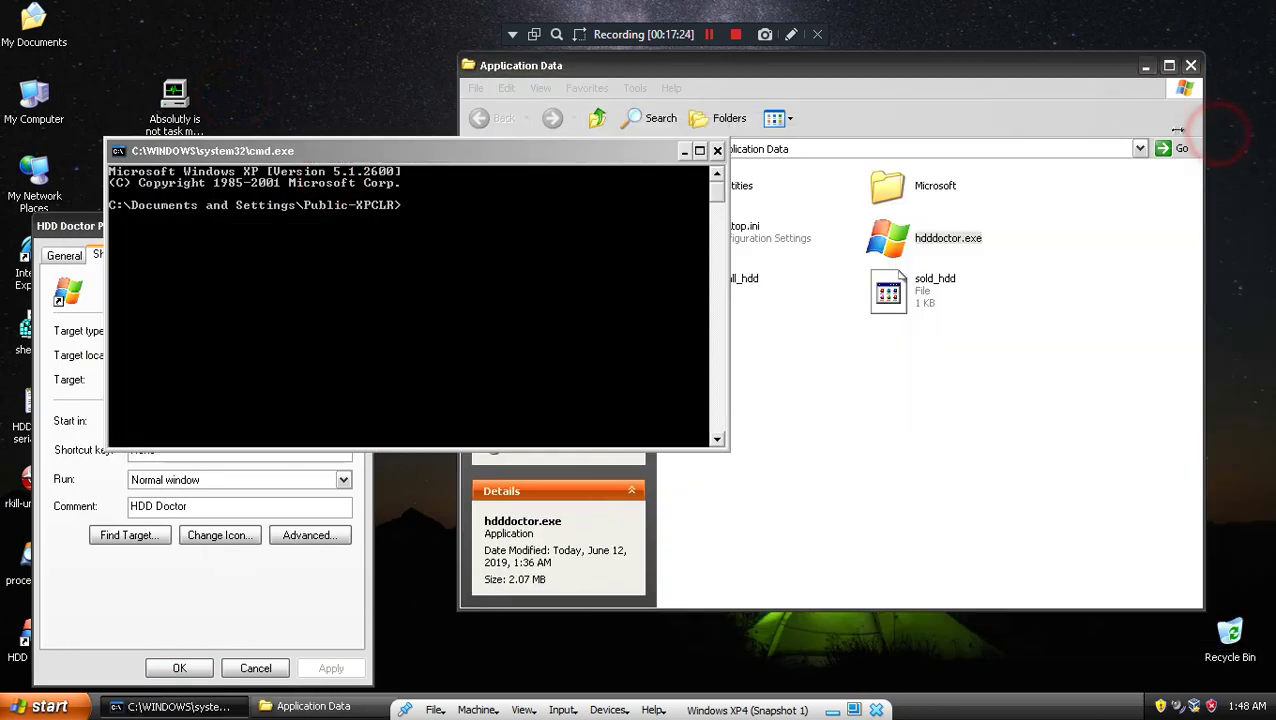
drag(960, 230, 491, 263)
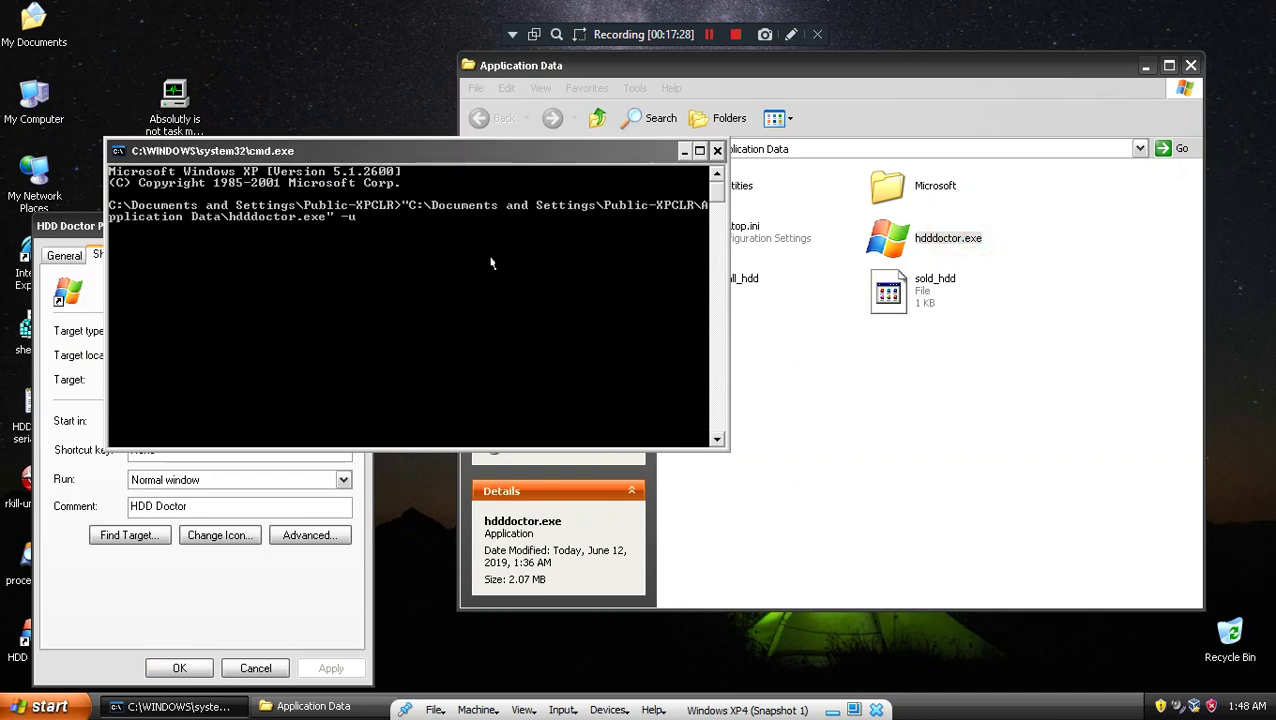
text(-uninstall)
key(Return)
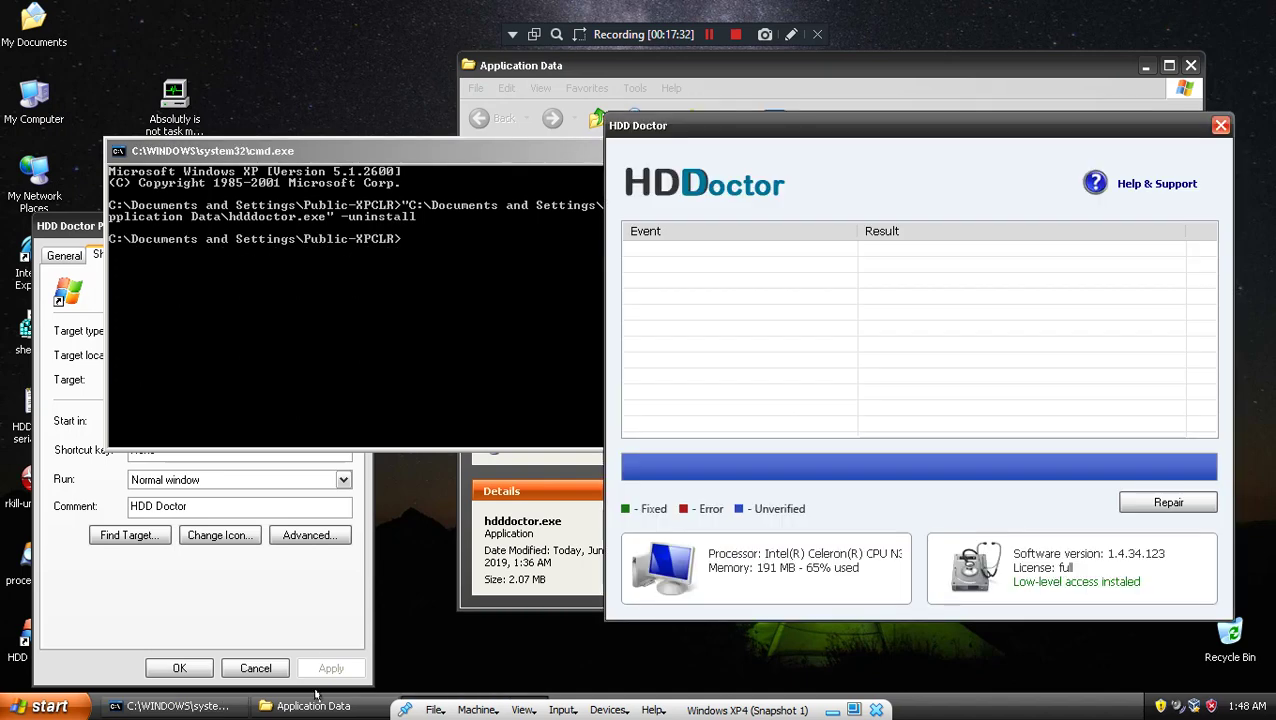
- Close the HDD Doctor shortcut's properties and end the hdddoctor.exe process in Task Manager
click(256, 668)
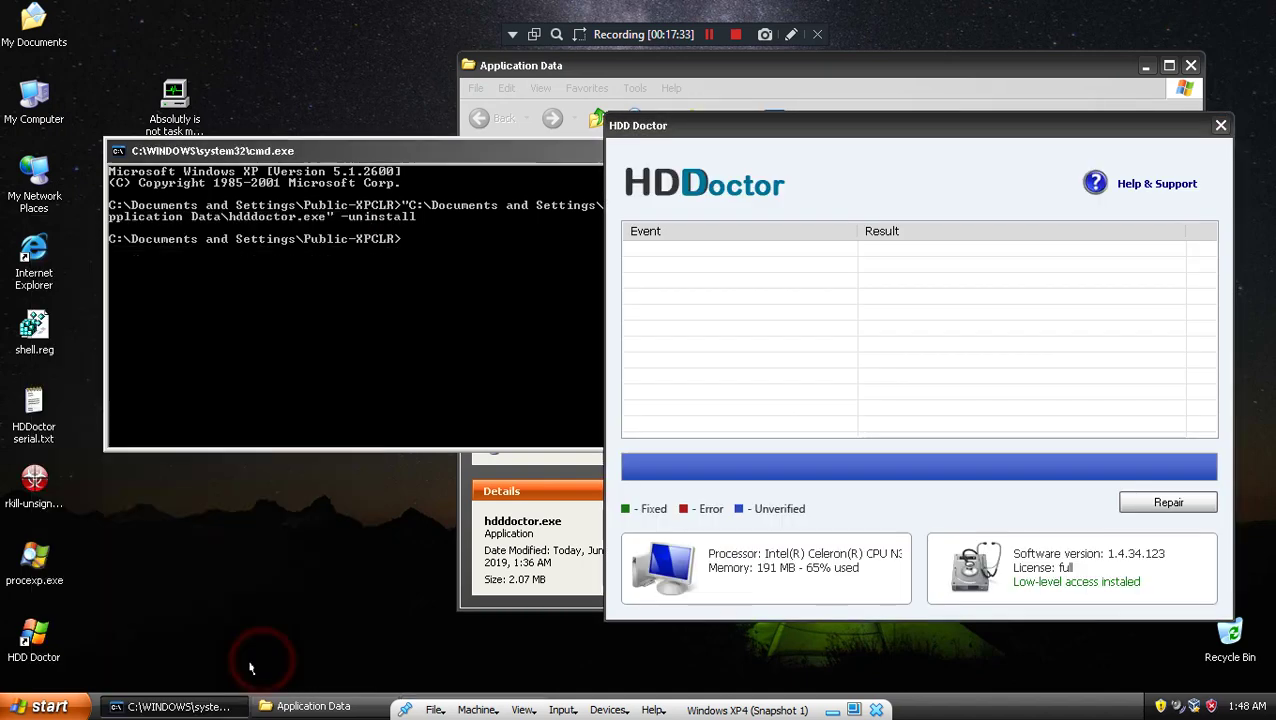
right_click(1048, 716)
click(1065, 662)
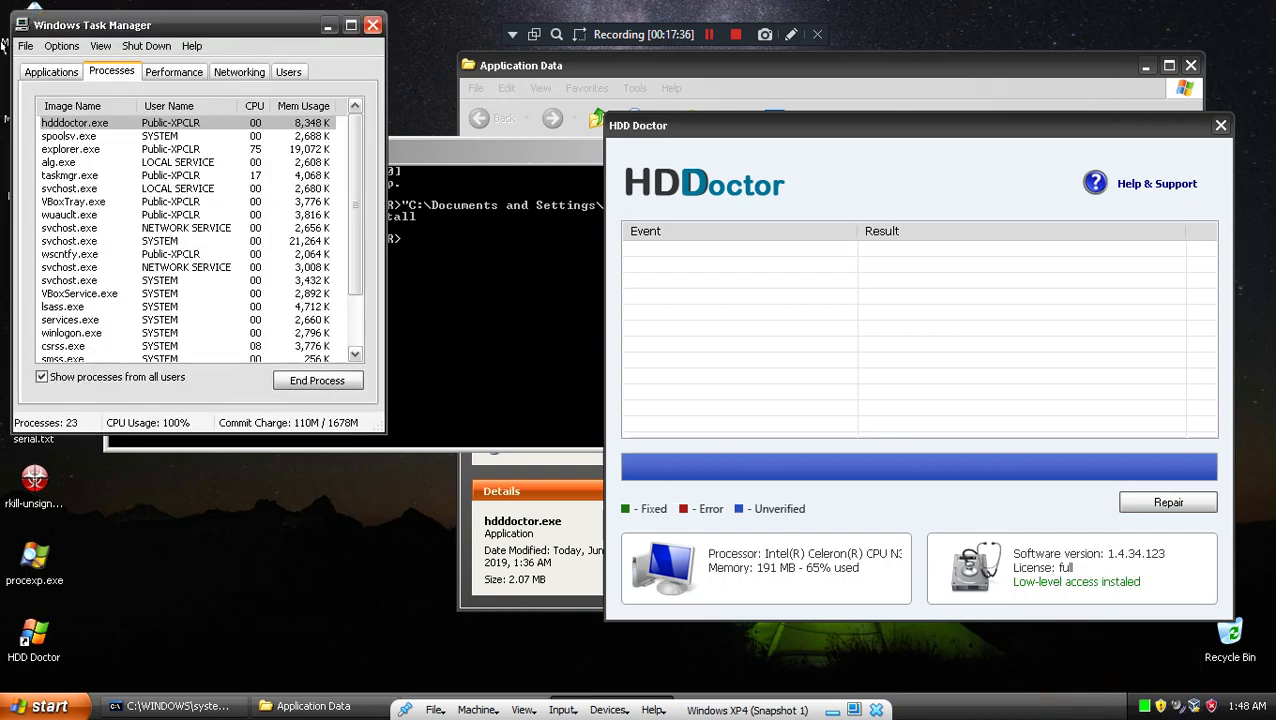
click(142, 124)
click(221, 124)
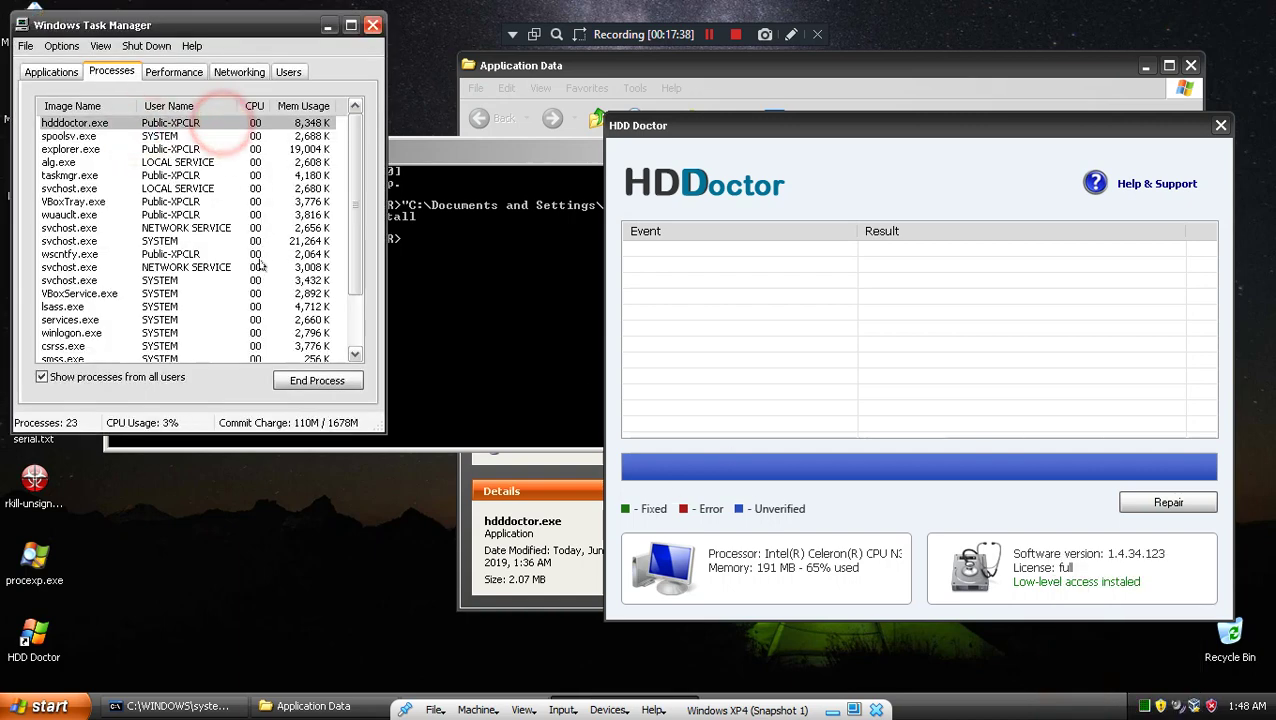
click(292, 378)
click(583, 424)
- Rerun hdddoctor.exe with -uninstall in the command prompt, and close Task Manager and the My Documents window
click(515, 309)
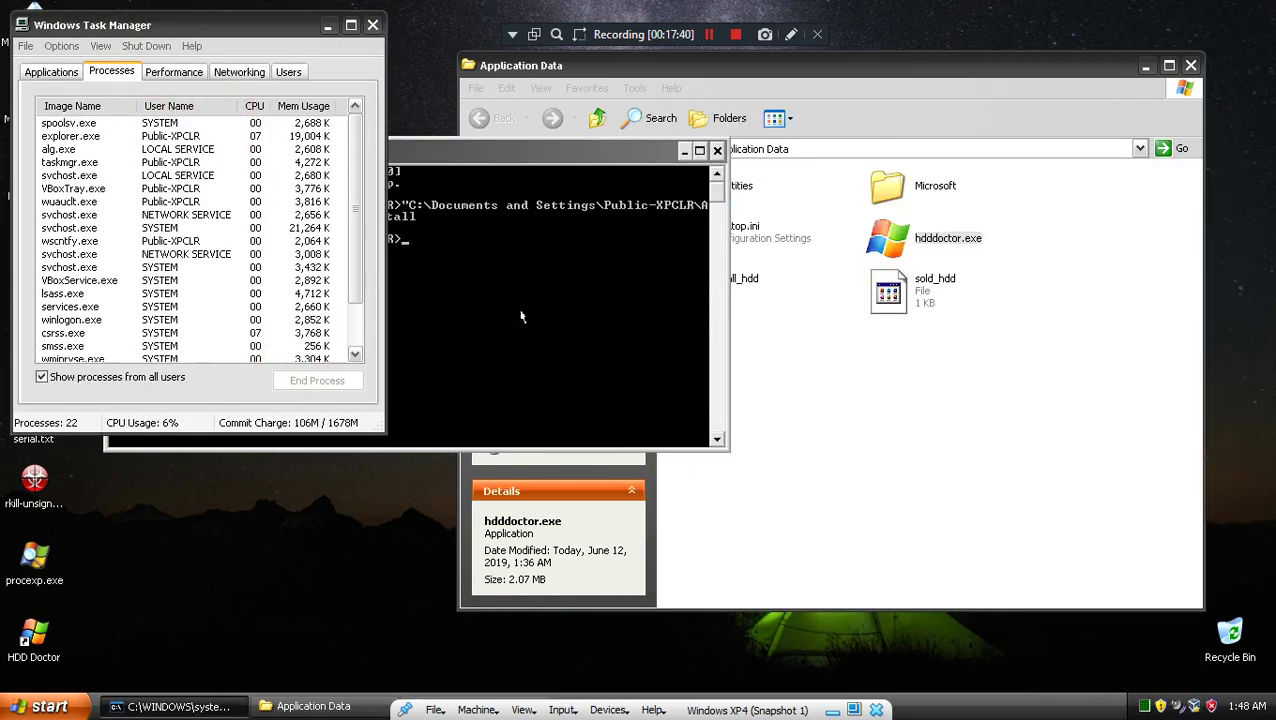
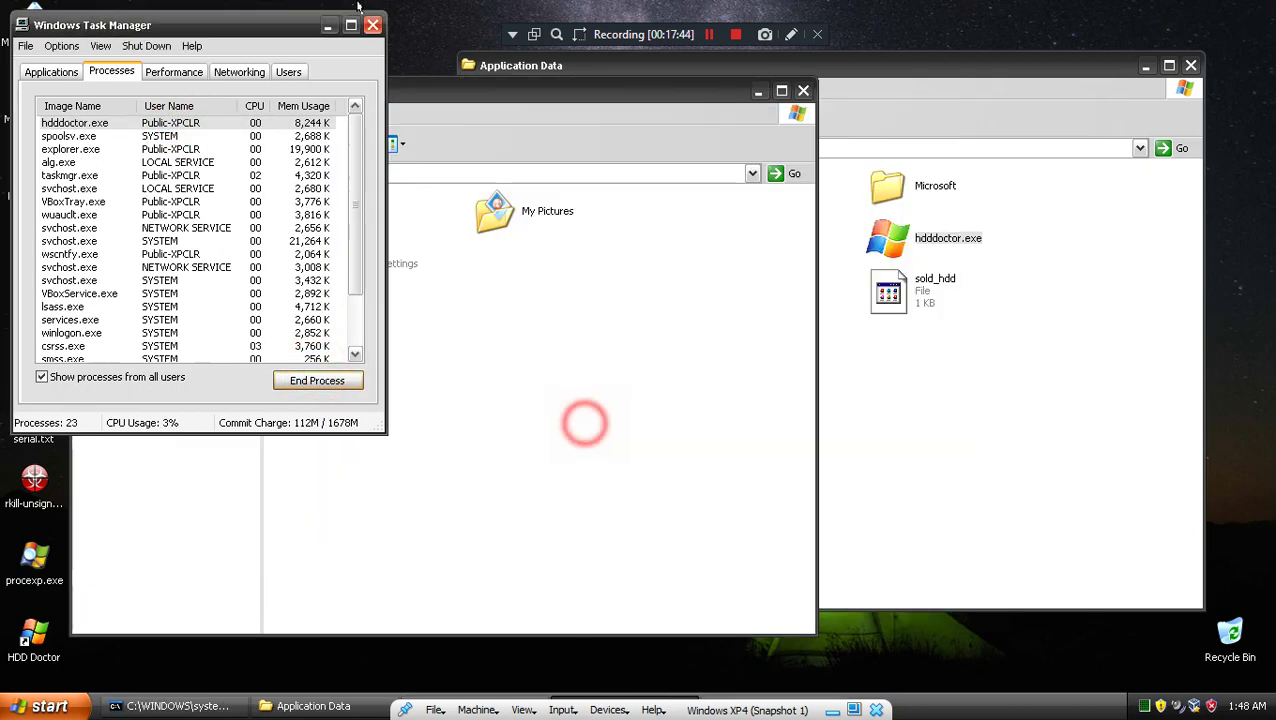
click(372, 24)
click(803, 91)
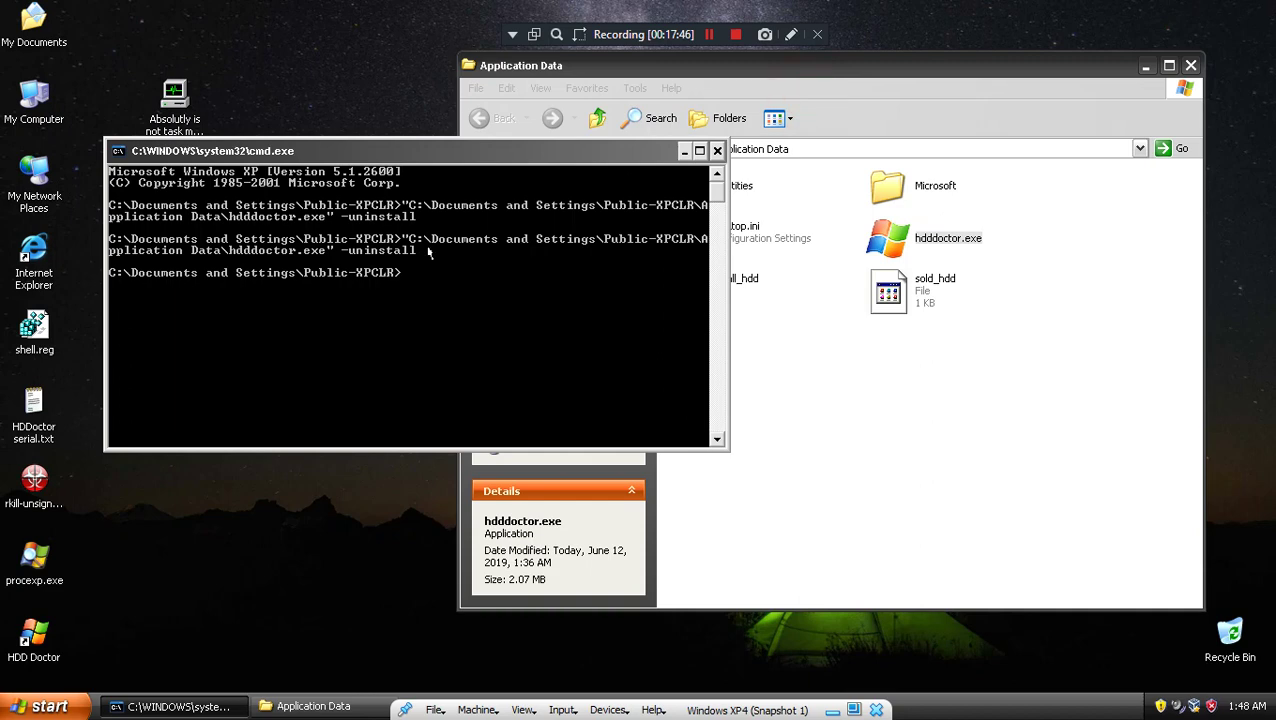
- Recall the last command, shorten its switch to -uninst, and run it
key(Up)
key(BackSpace)
key(BackSpace)
key(BackSpace)
key(BackSpace)
key(BackSpace)
key(BackSpace)
key(BackSpace)
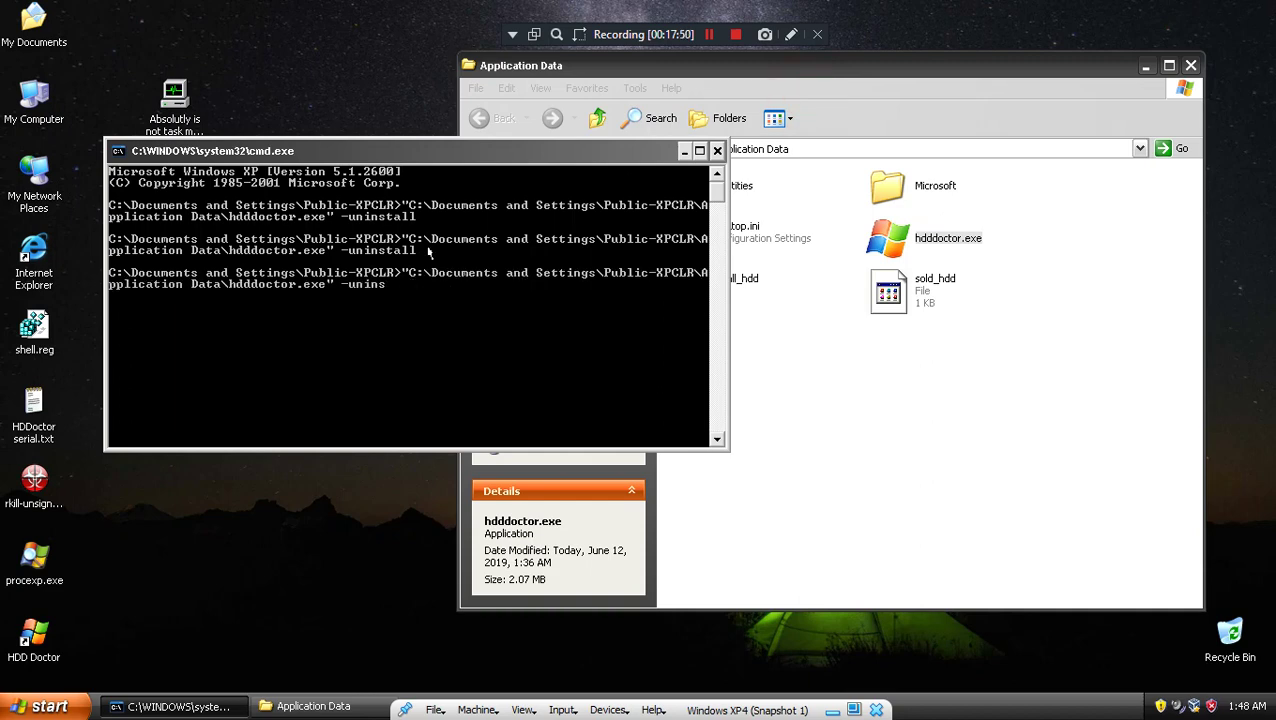
key(Return)
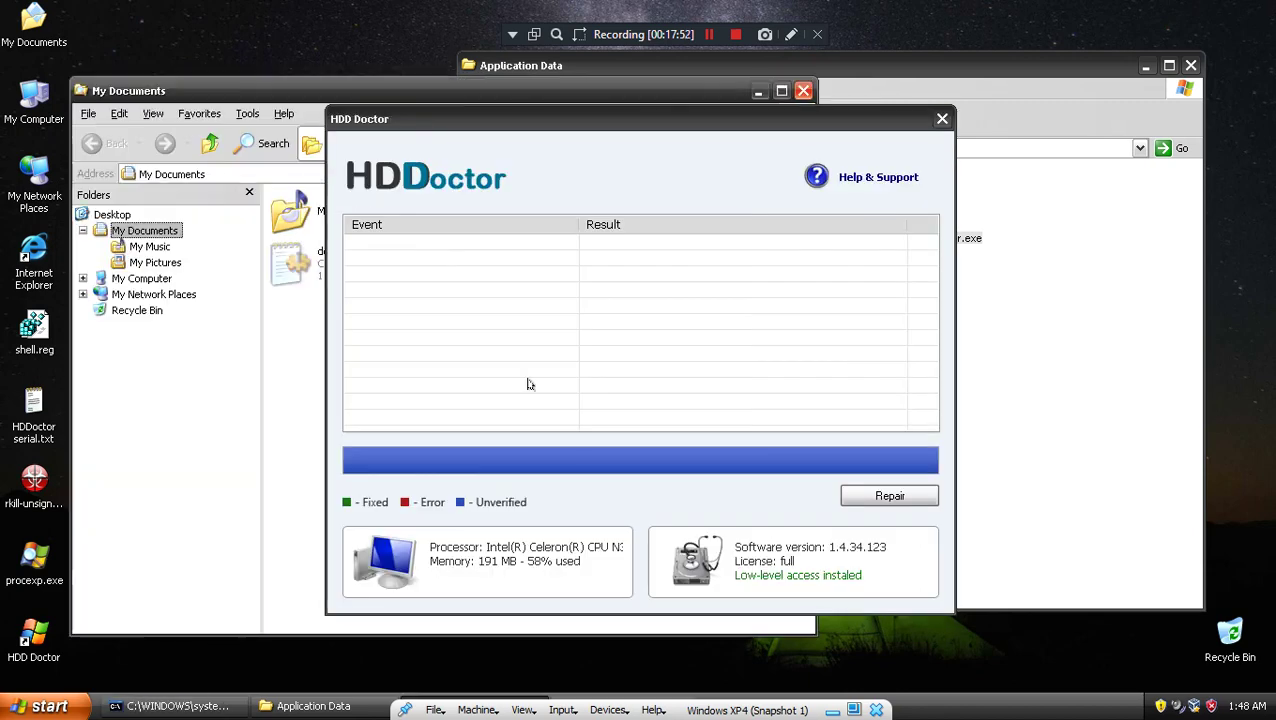
- End the hdddoctor.exe process in Task Manager again, and run the executable with the /u switch in the command prompt
right_click(1158, 700)
click(1110, 649)
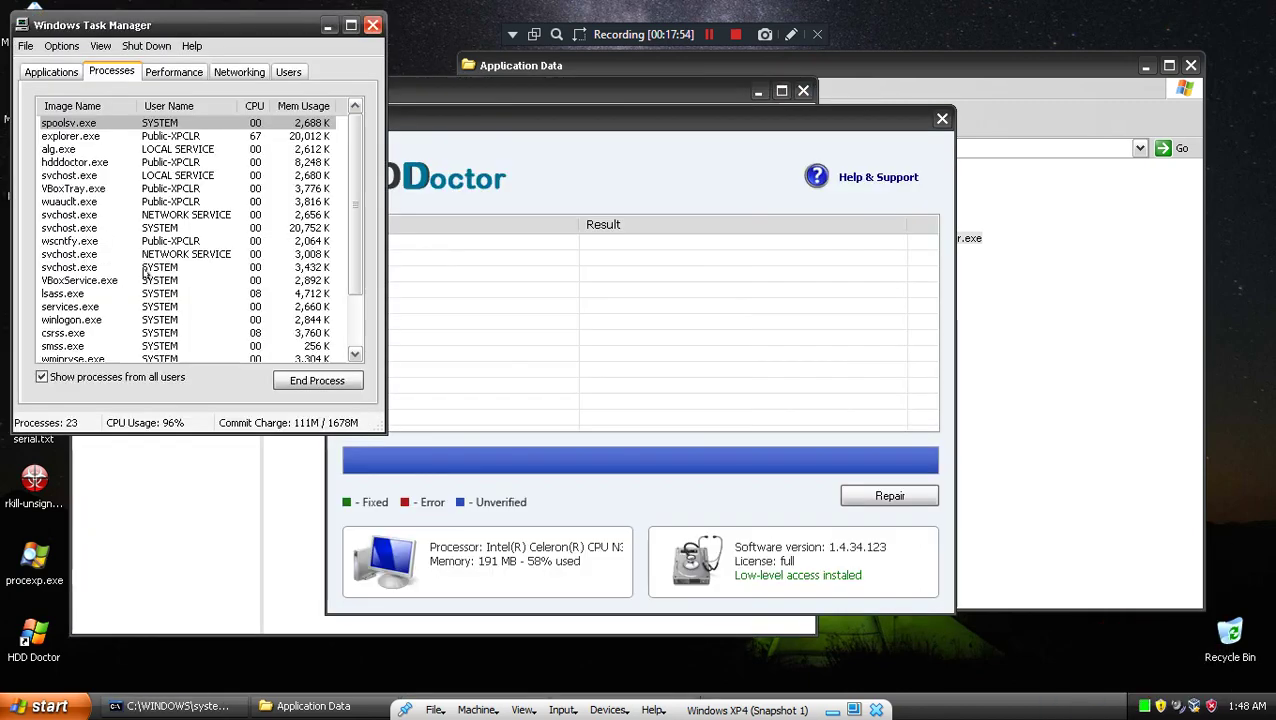
click(75, 162)
click(317, 380)
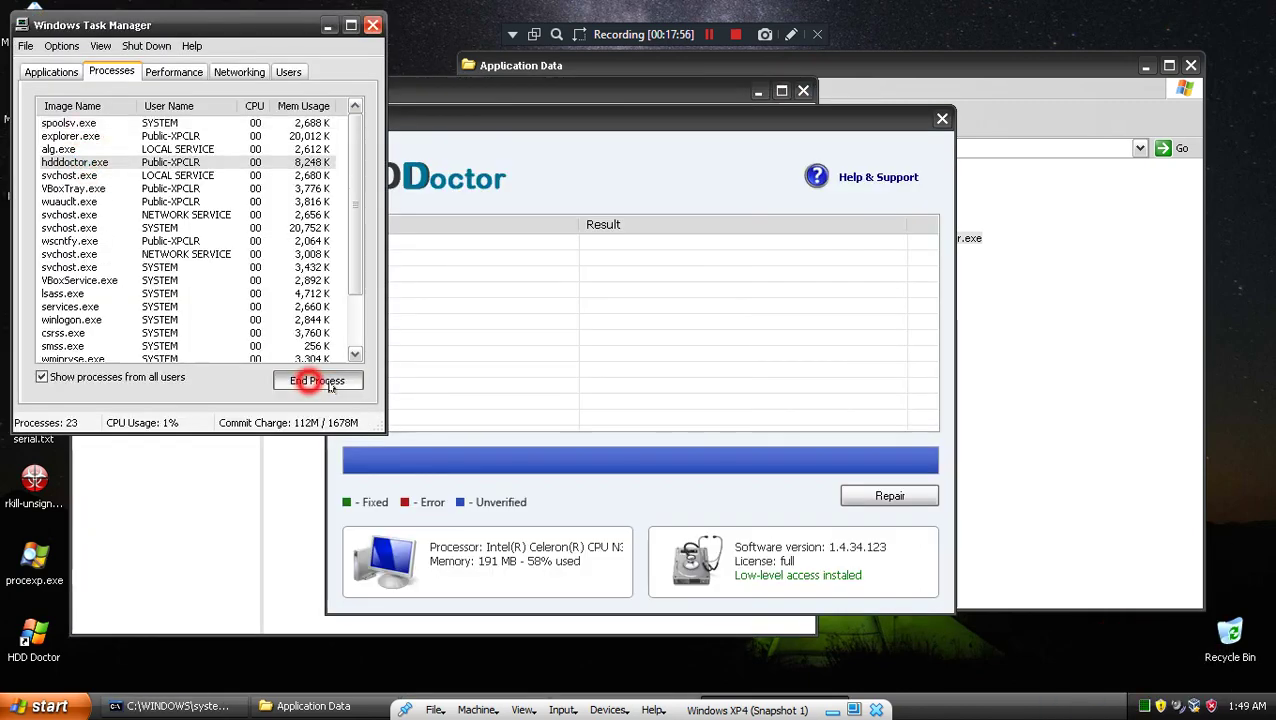
click(605, 424)
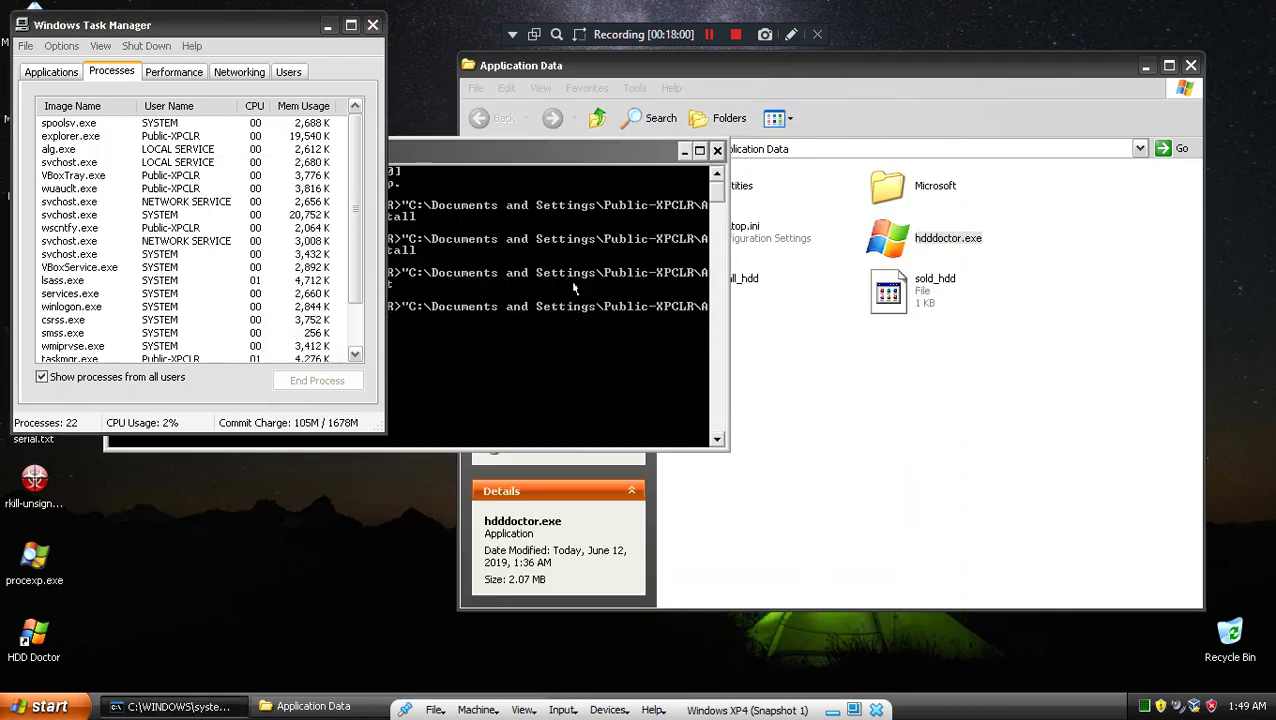
click(372, 25)
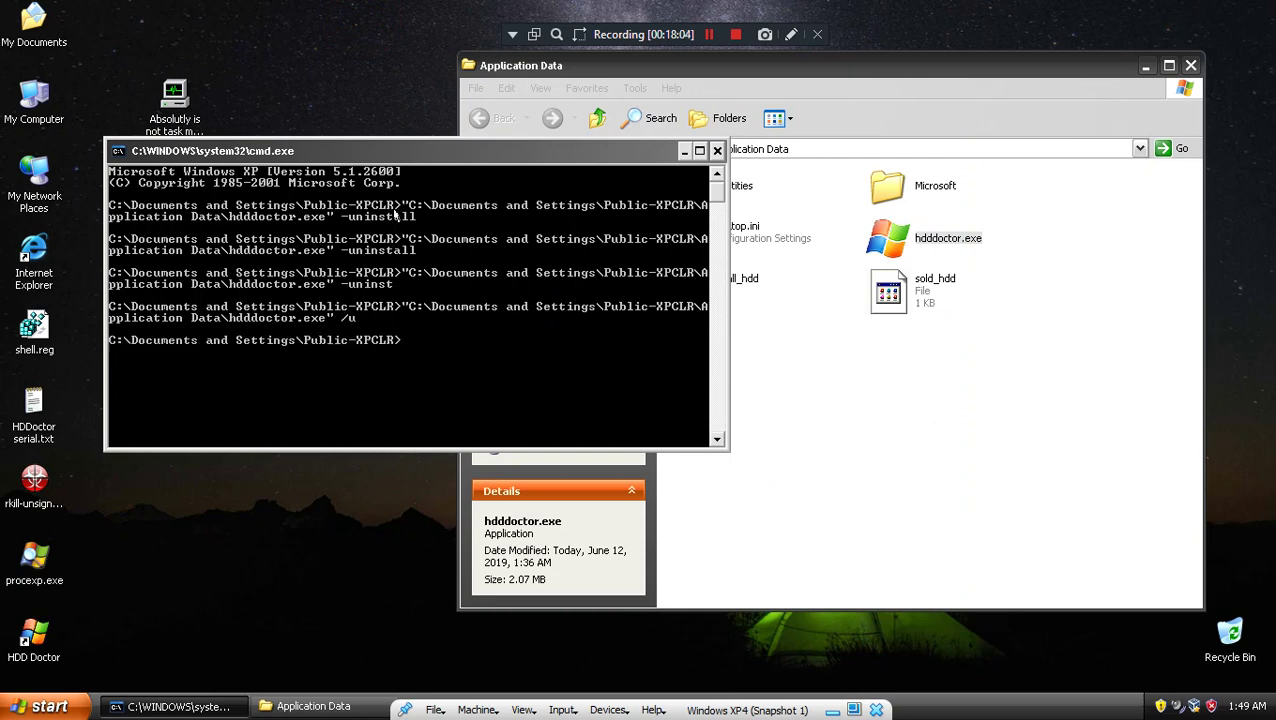
- Launch Internet Explorer, and close the HDD Doctor, My Documents and browser windows
double_click(30, 262)
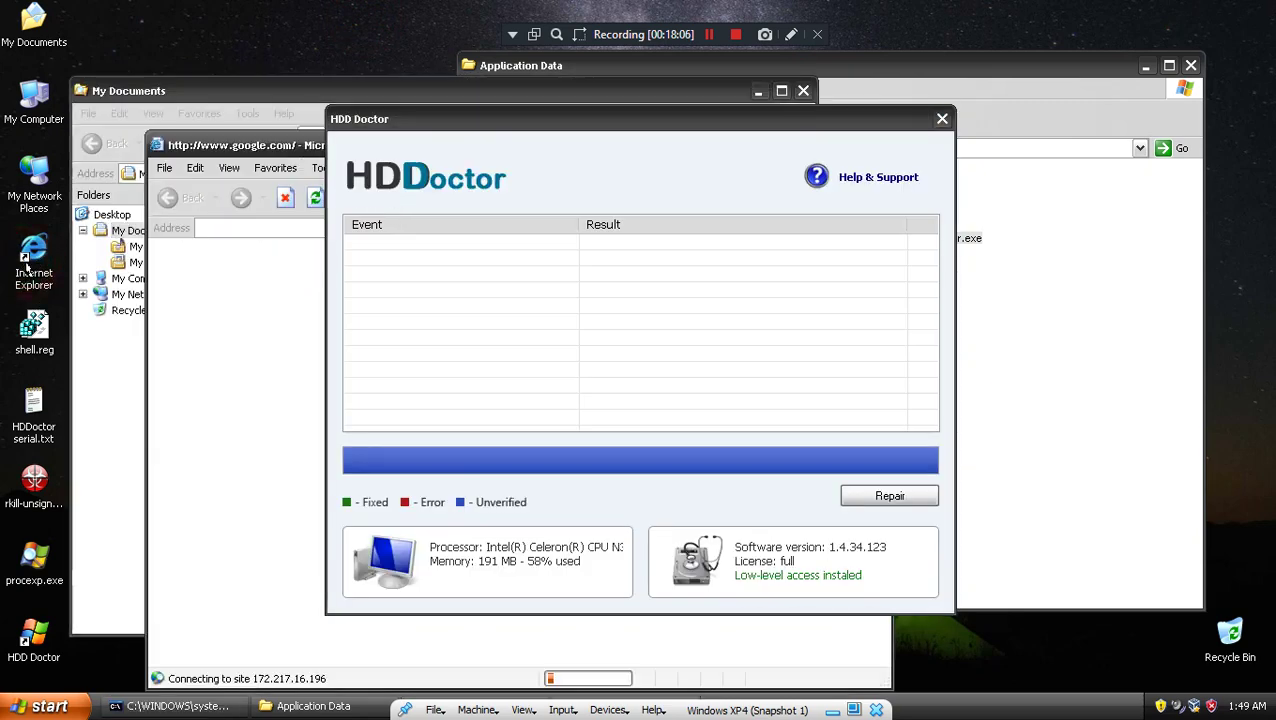
click(943, 120)
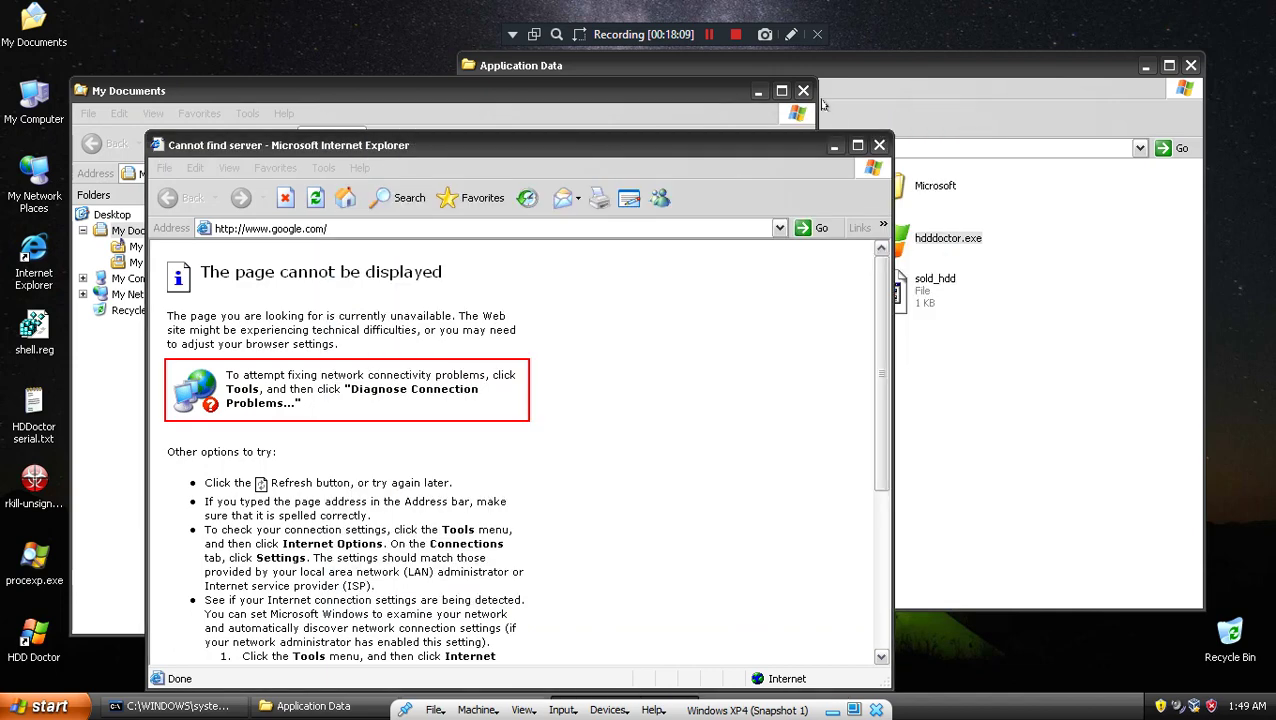
click(803, 91)
click(880, 142)
click(978, 449)
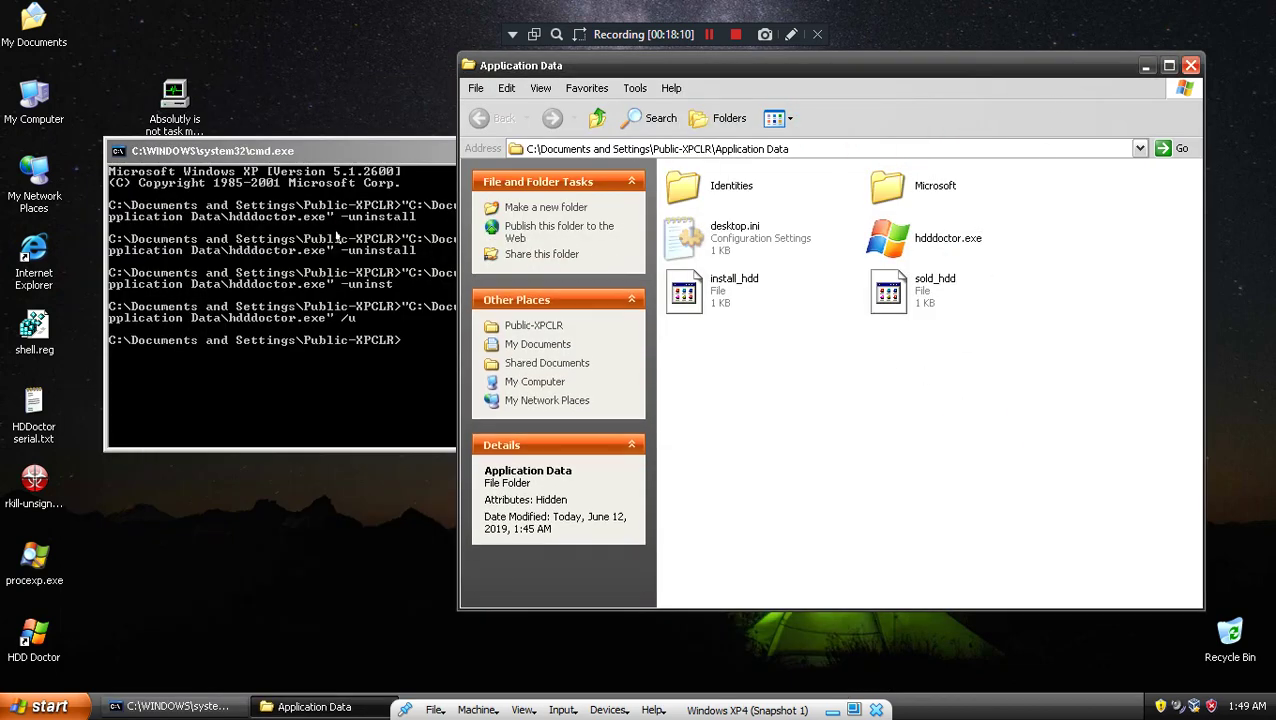
- Close the command prompt and open the Registry Editor by running regedit
click(553, 200)
click(699, 150)
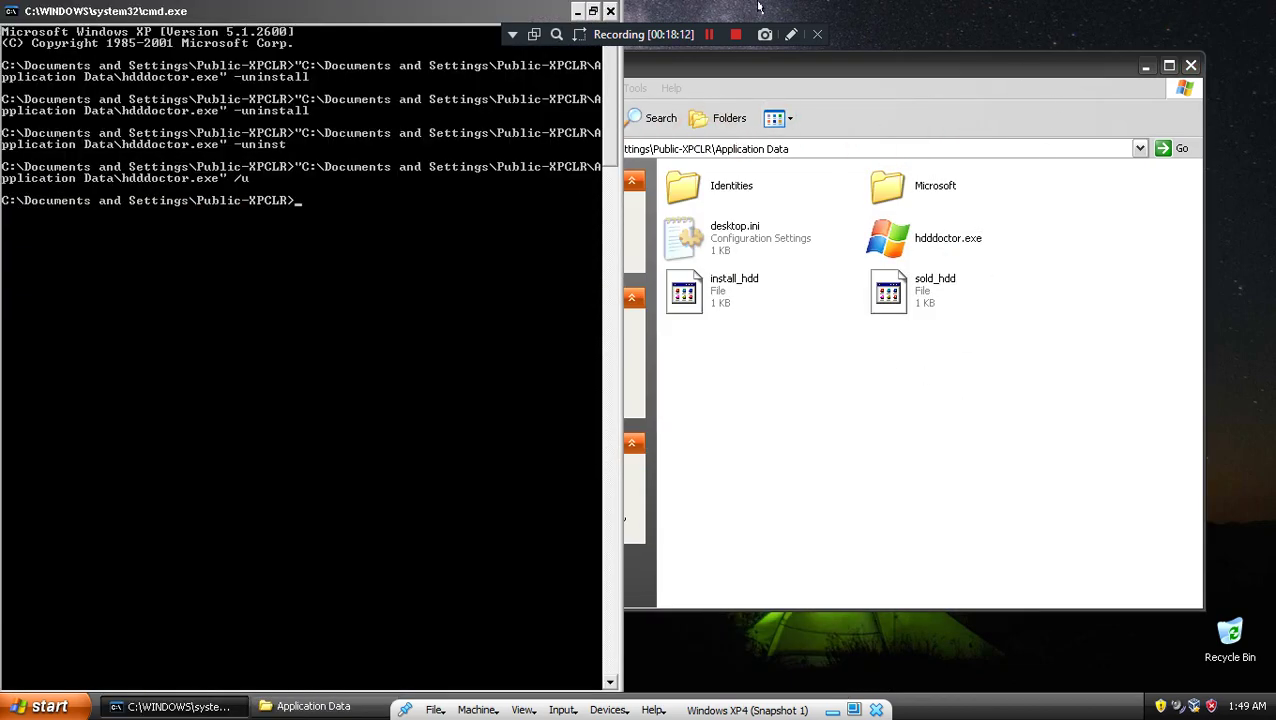
click(610, 12)
key(super+r)
text(regedit)
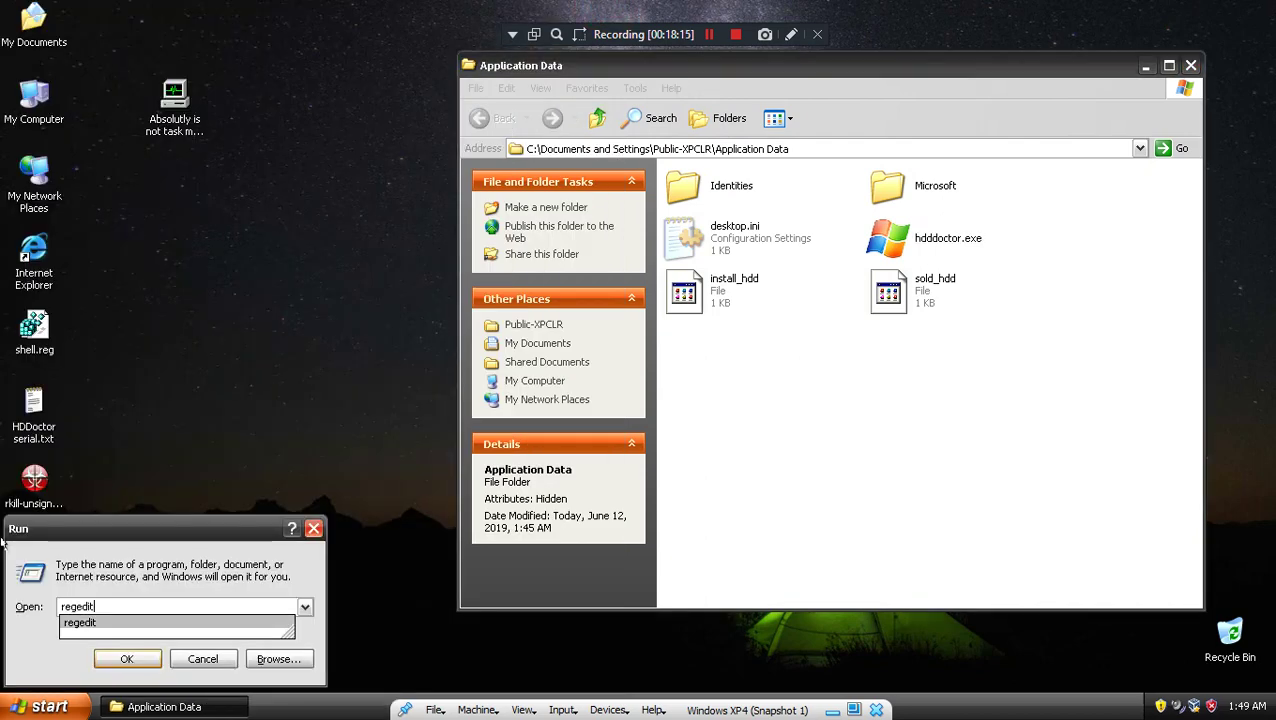
key(Return)
- Search the registry under HKEY_CURRENT_USER for hdddoctor.exe and continue to the Shell value in the Winlogon key
double_click(115, 114)
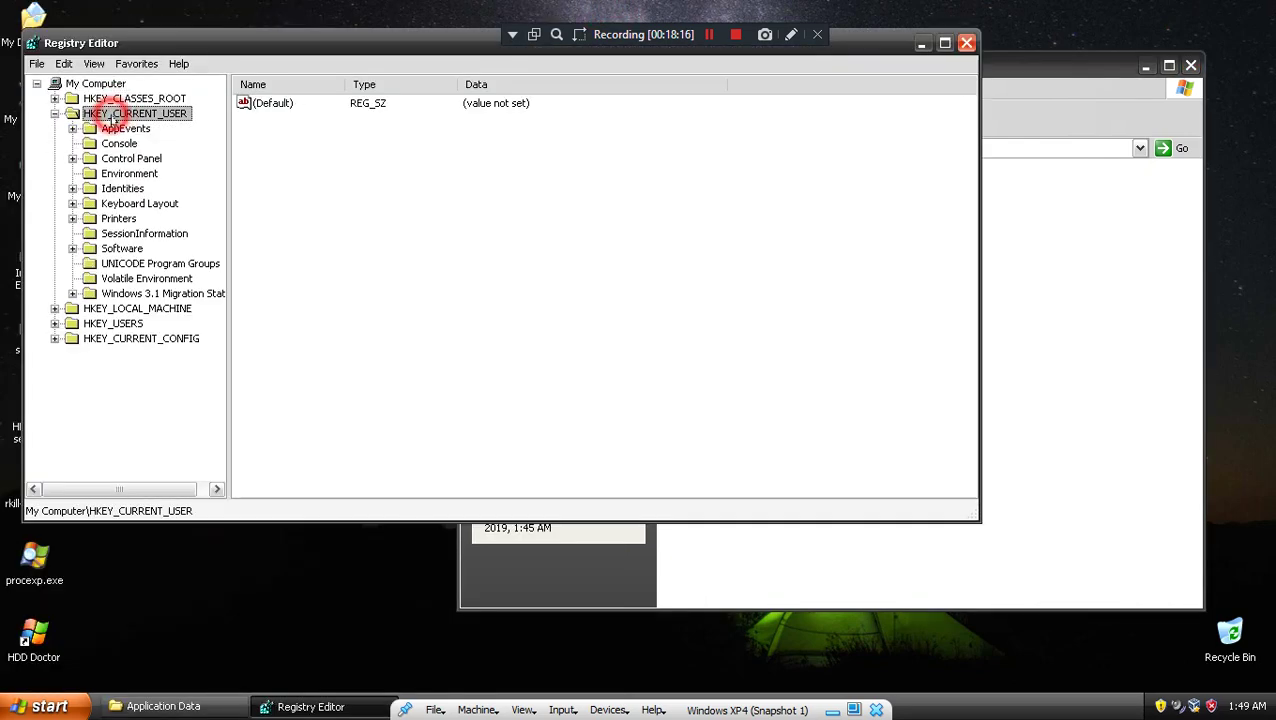
click(63, 63)
click(80, 192)
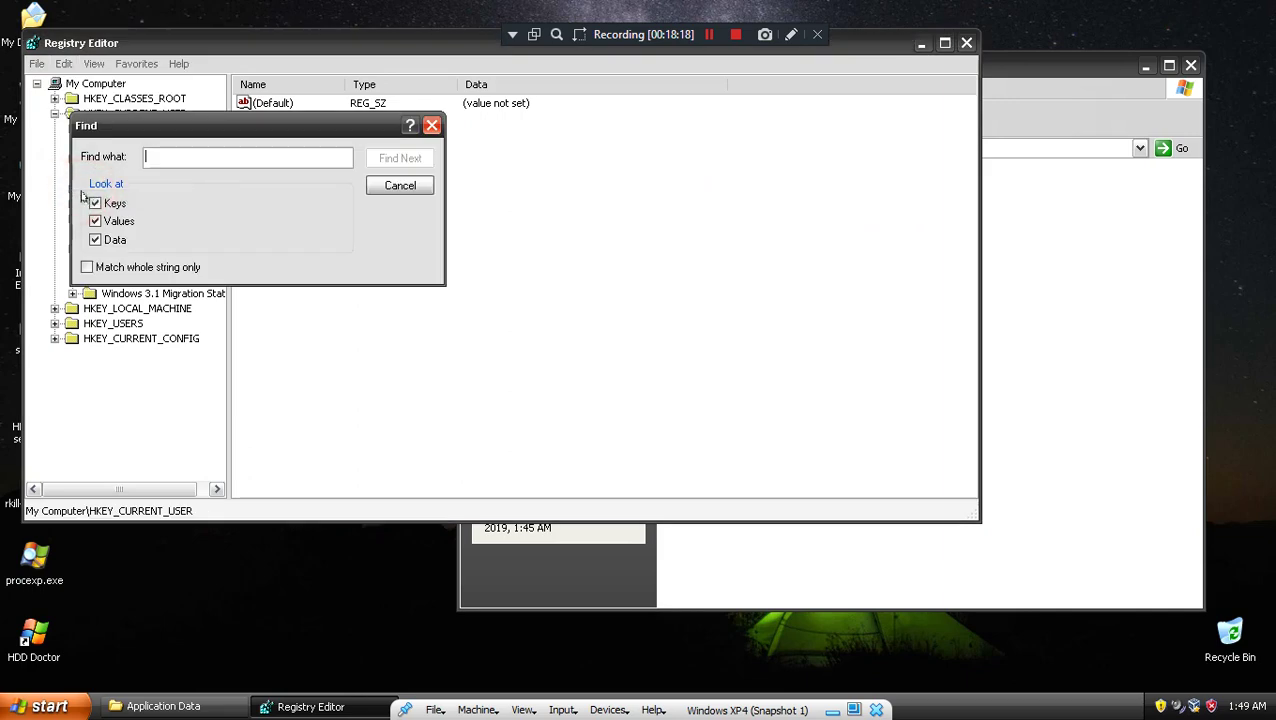
text(hdddoc)
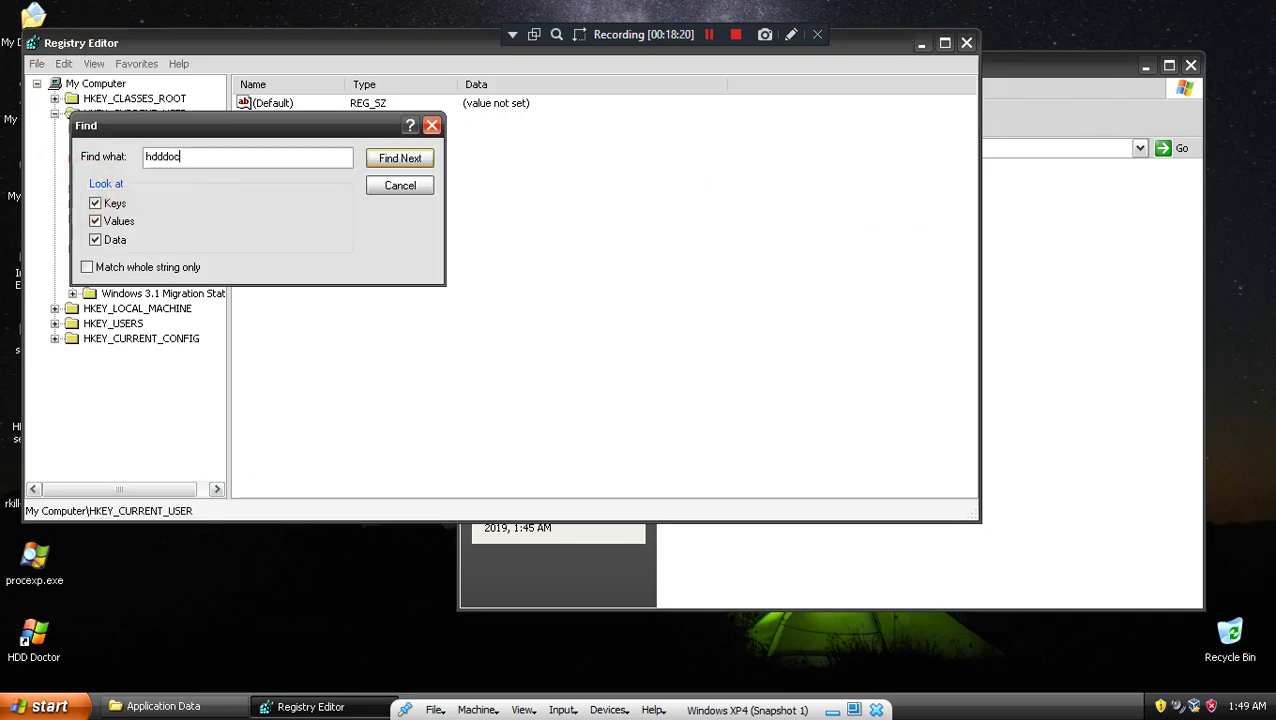
text(tor.exe)
key(Return)
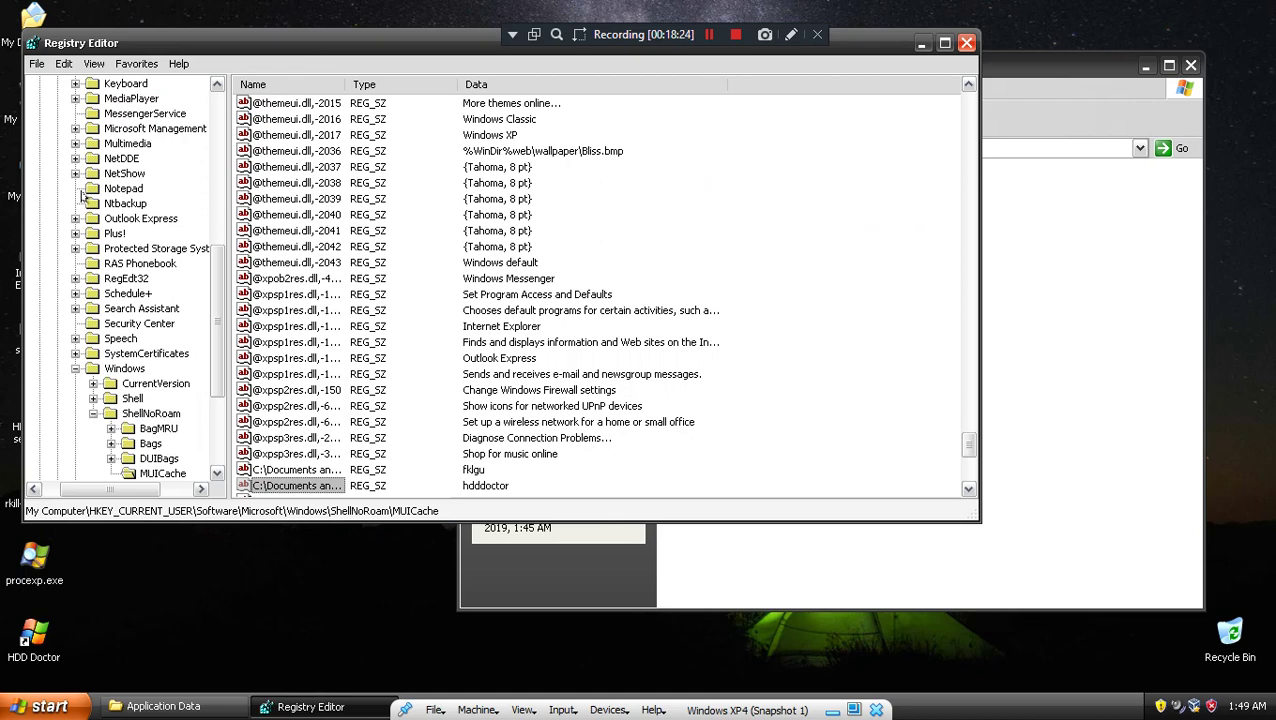
key(F3)
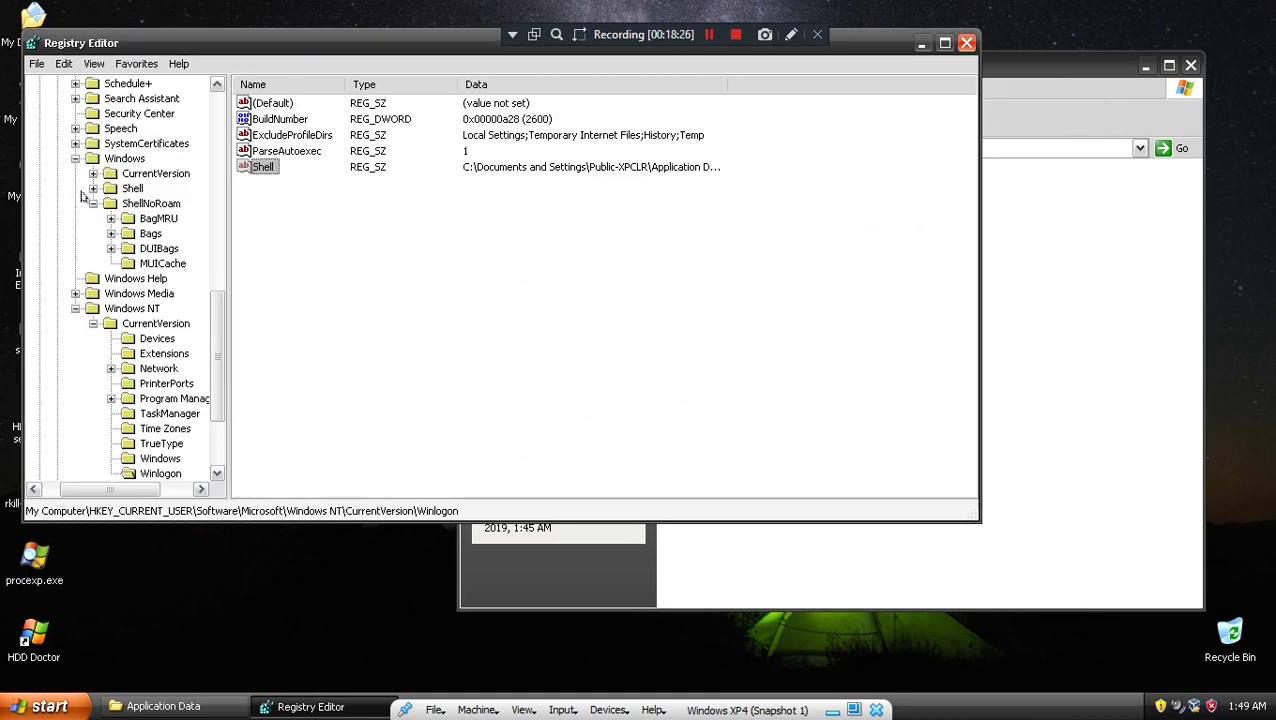
- Open the Winlogon Shell value and replace its data with explorer.exe
double_click(256, 168)
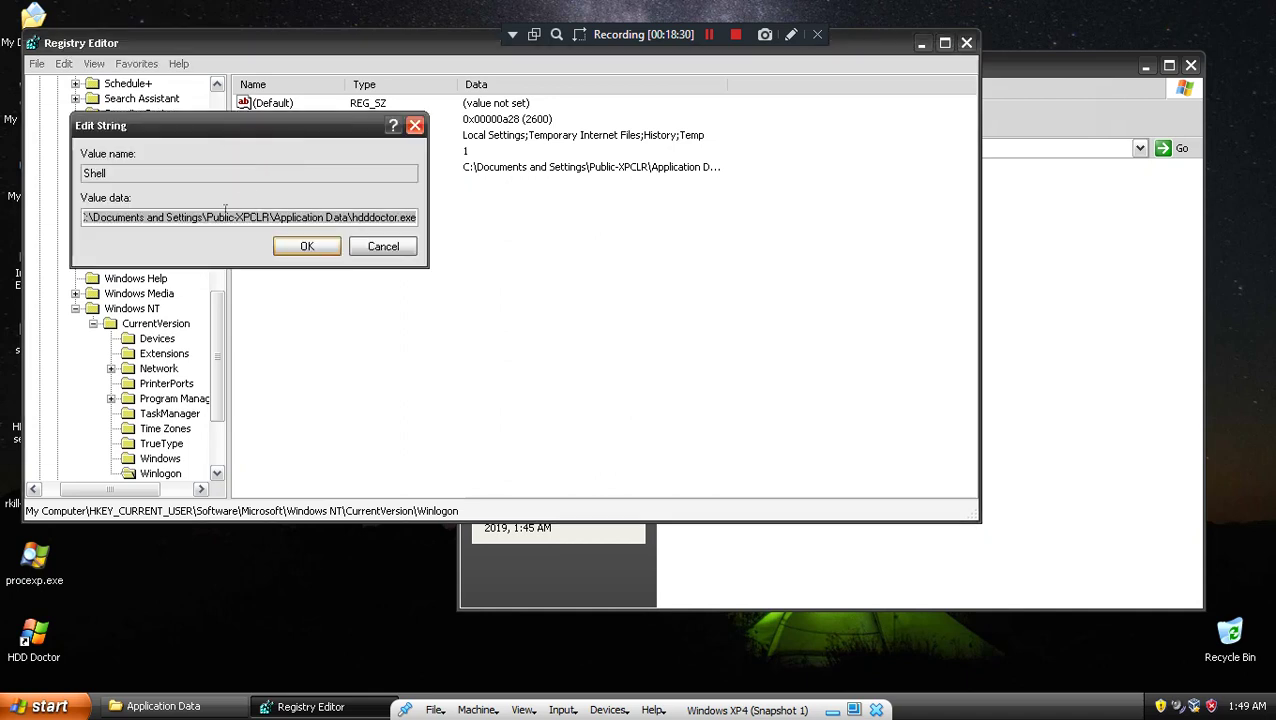
text(xplorer)
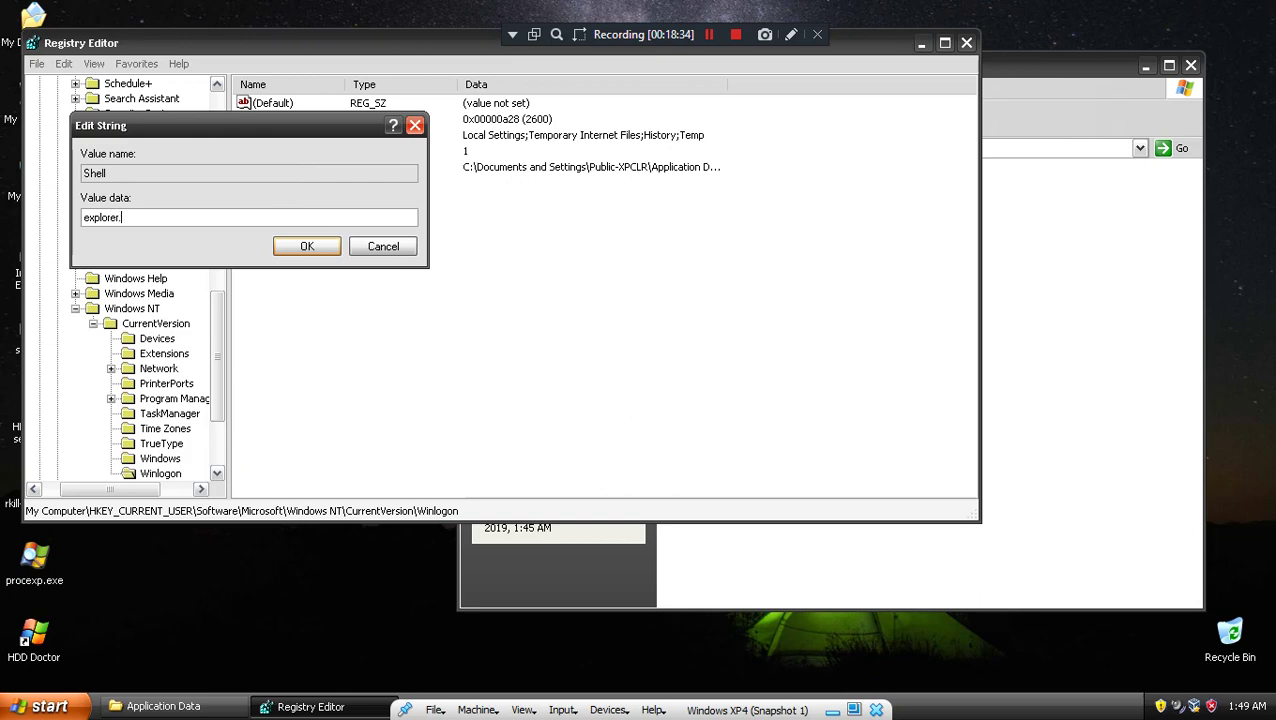
- End the hdddoctor.exe process in Task Manager and close Task Manager
right_click(1029, 708)
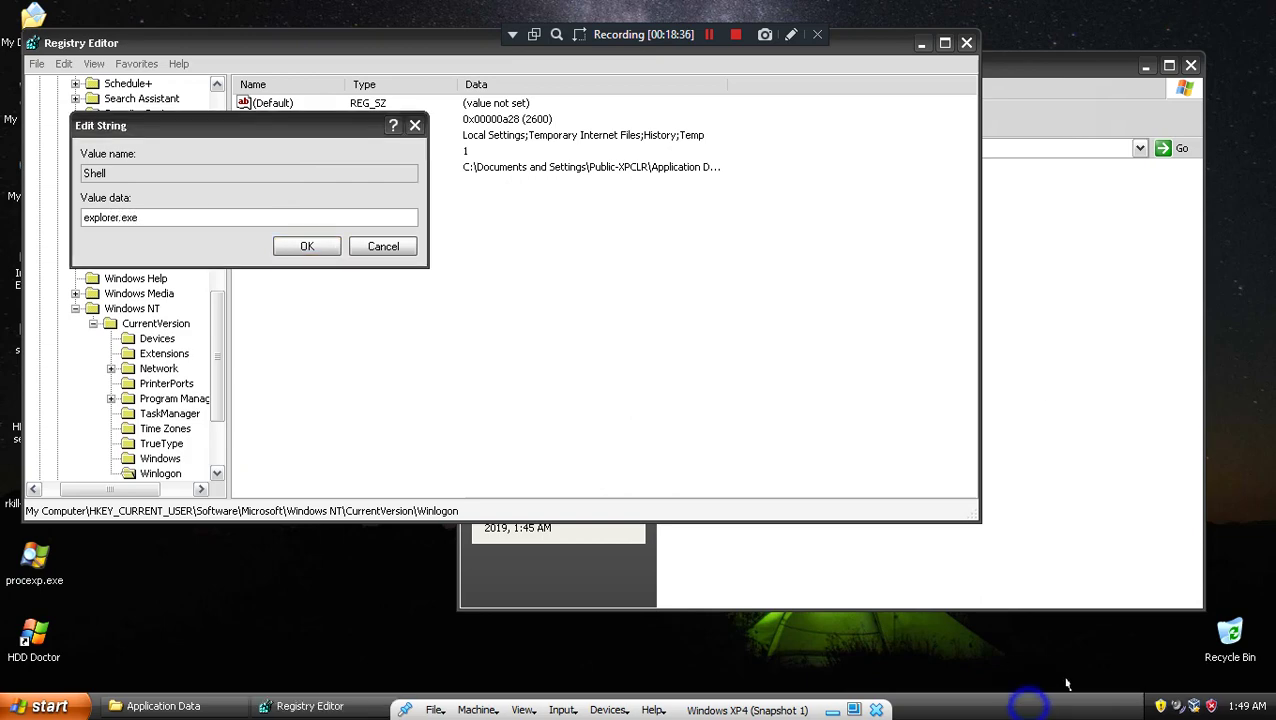
click(1060, 657)
click(148, 136)
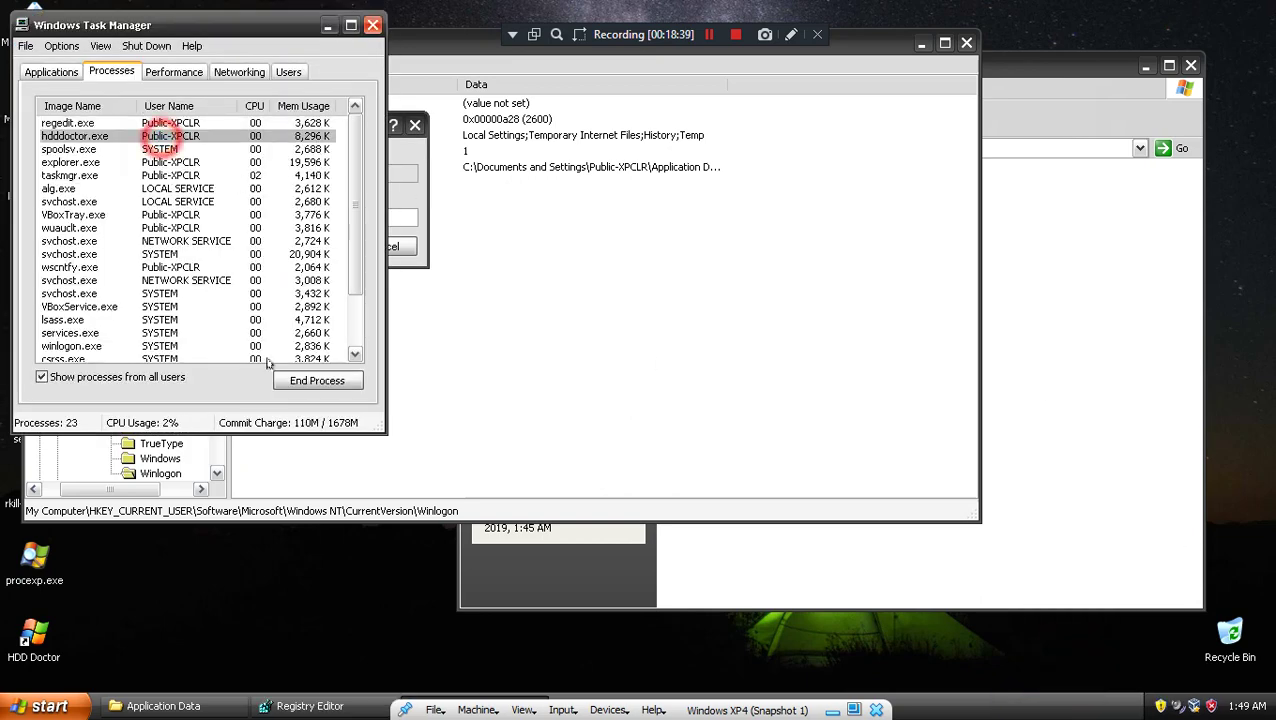
click(305, 378)
click(610, 420)
click(135, 270)
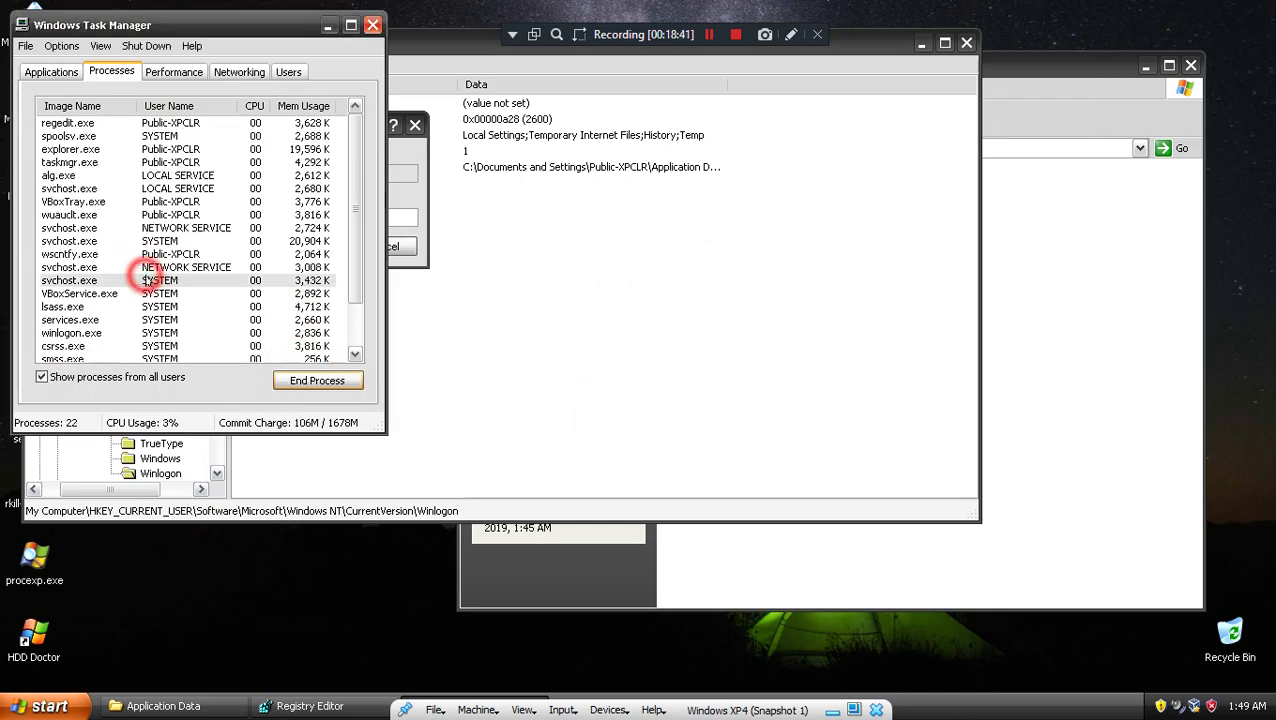
click(372, 25)
- Apply the edited Shell value and close the Registry Editor, returning to the Application Data folder
click(318, 250)
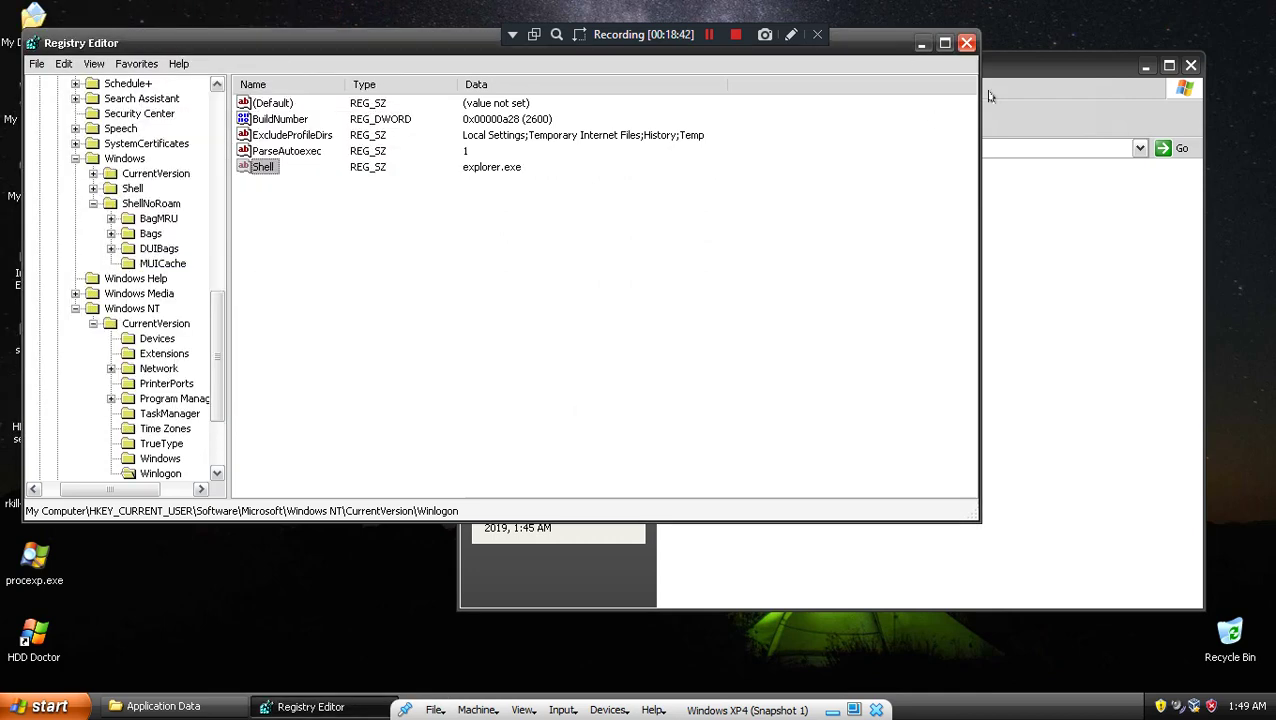
click(966, 42)
click(1025, 444)
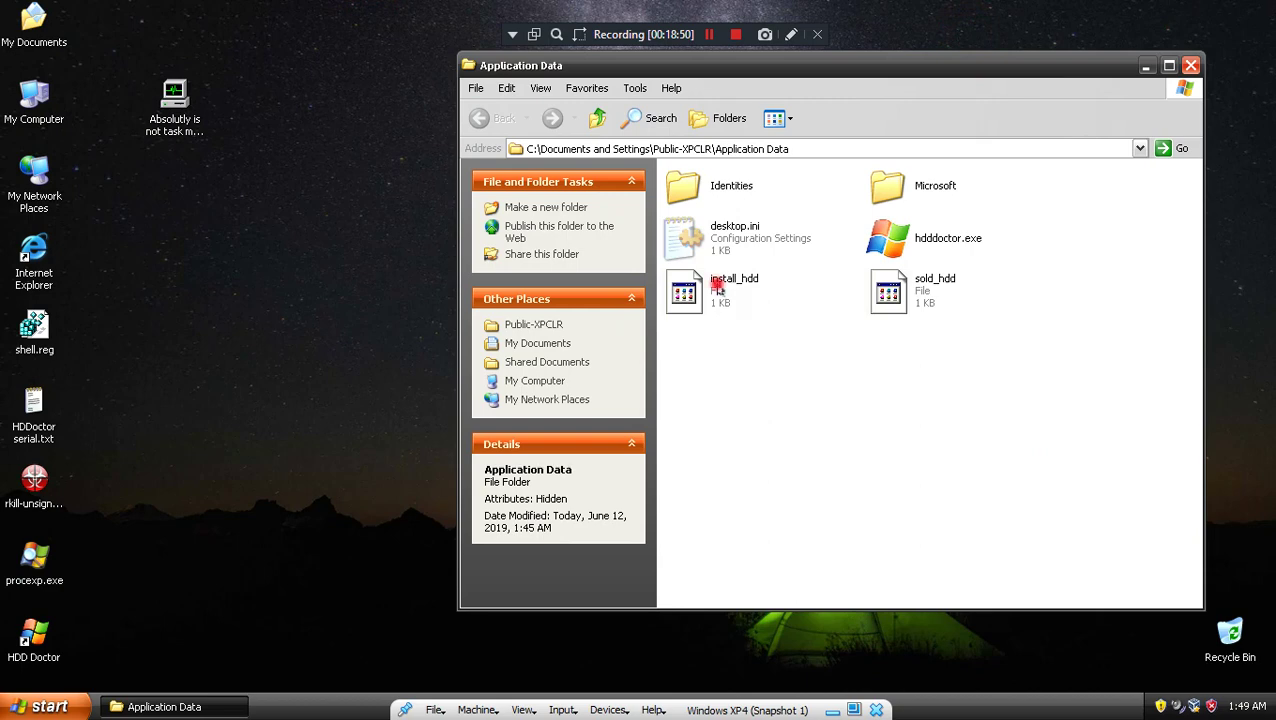
- Move install_hdd, hdddoctor.exe and sold_hdd from Application Data to the Recycle Bin, and close the folder
drag(722, 290, 1230, 638)
drag(995, 371, 1230, 638)
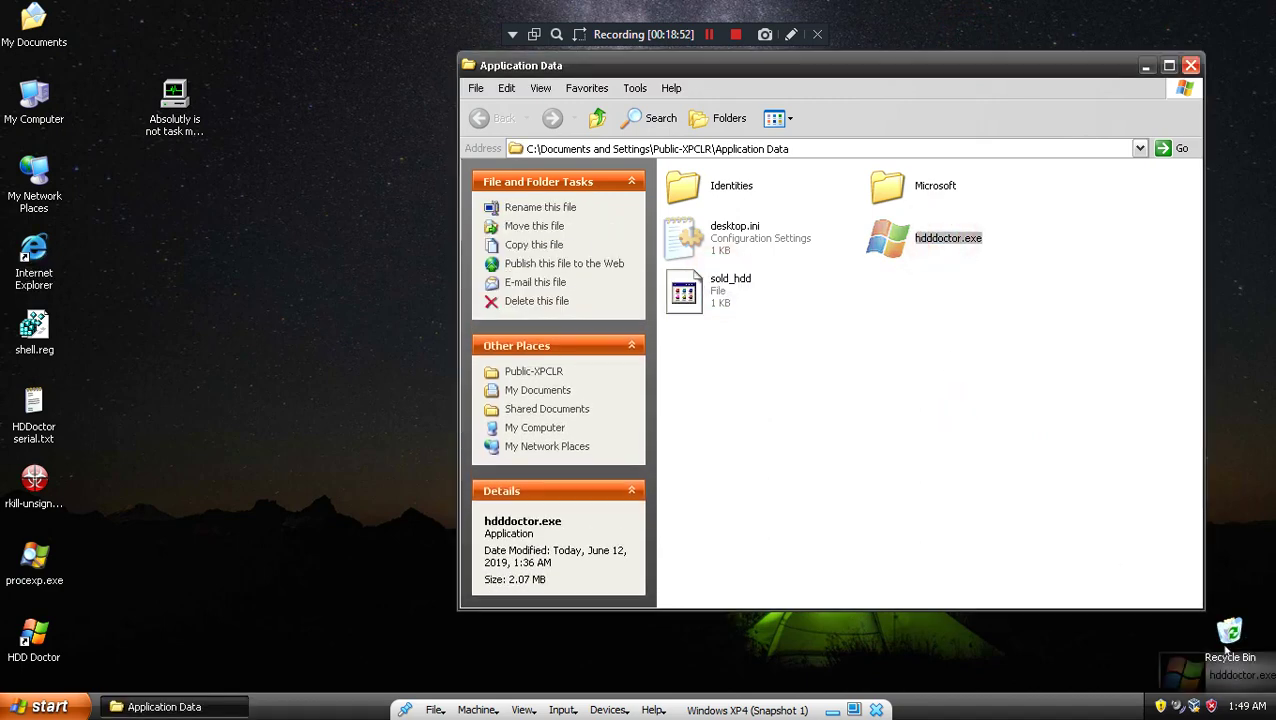
drag(912, 237, 1230, 638)
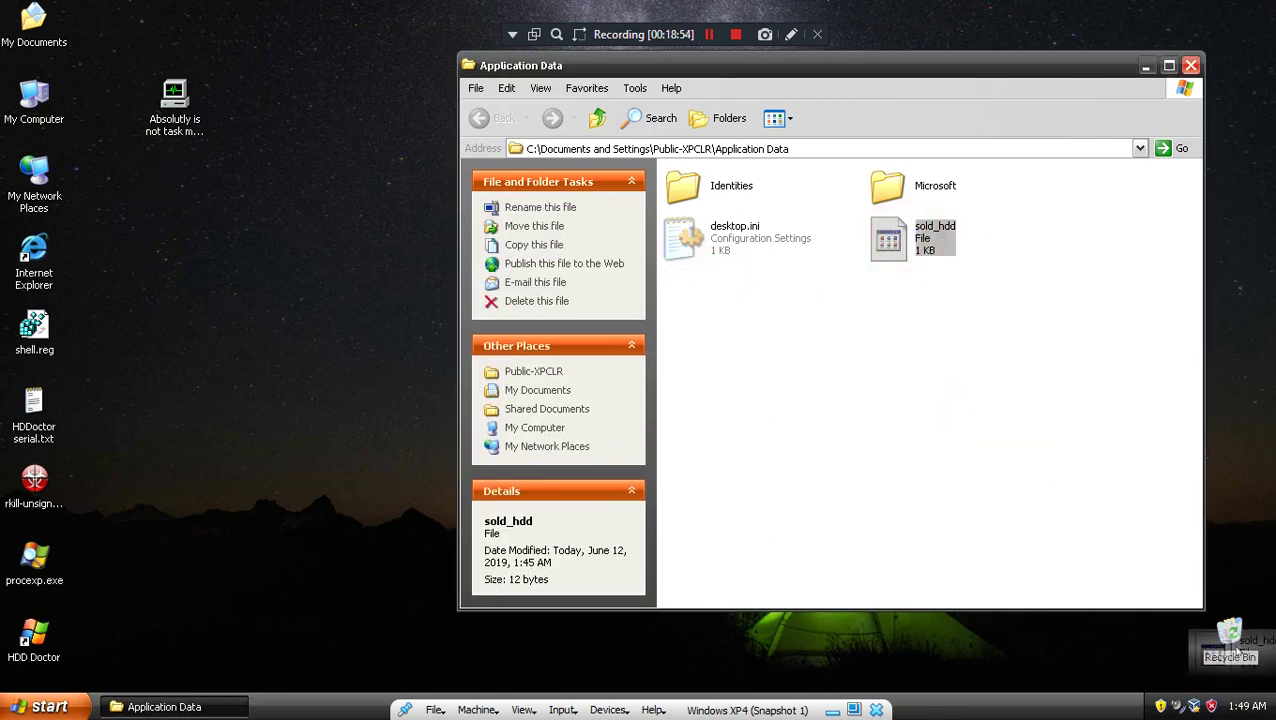
click(1190, 65)
click(470, 421)
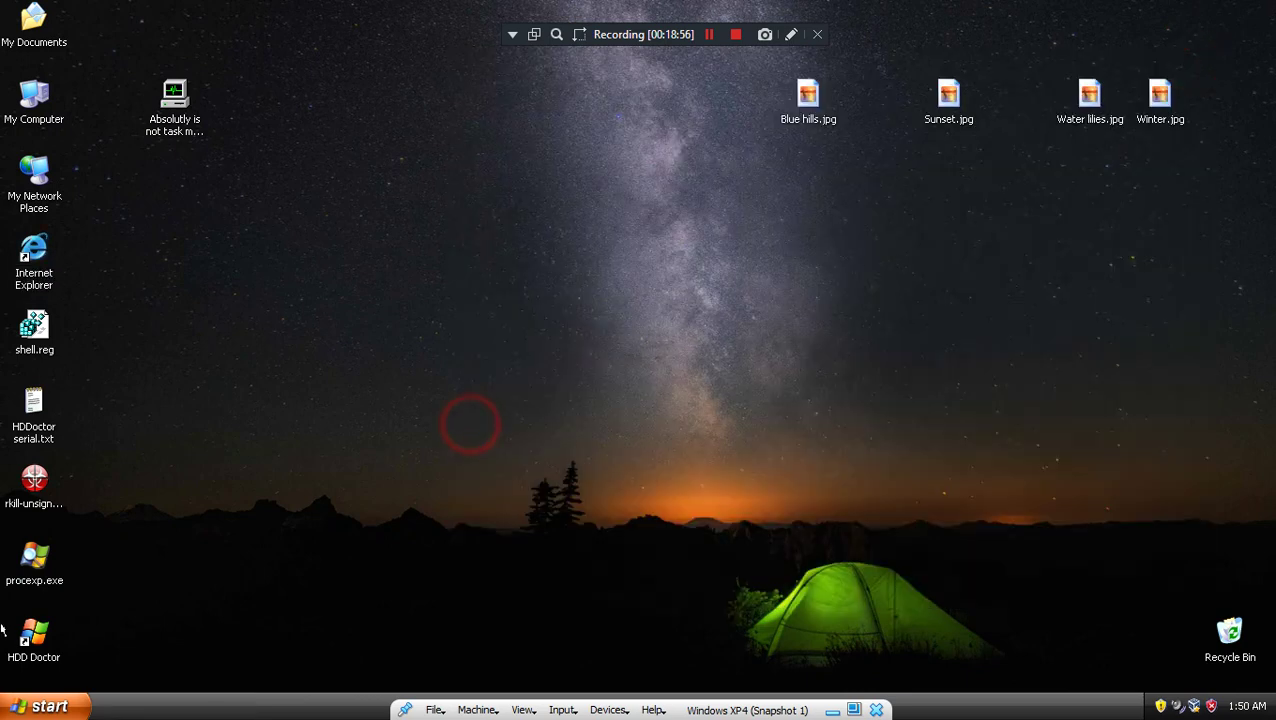
- Send the HDD Doctor shortcuts on the desktop and in the Start menu's program list to the Recycle Bin
drag(34, 640, 1230, 638)
click(45, 706)
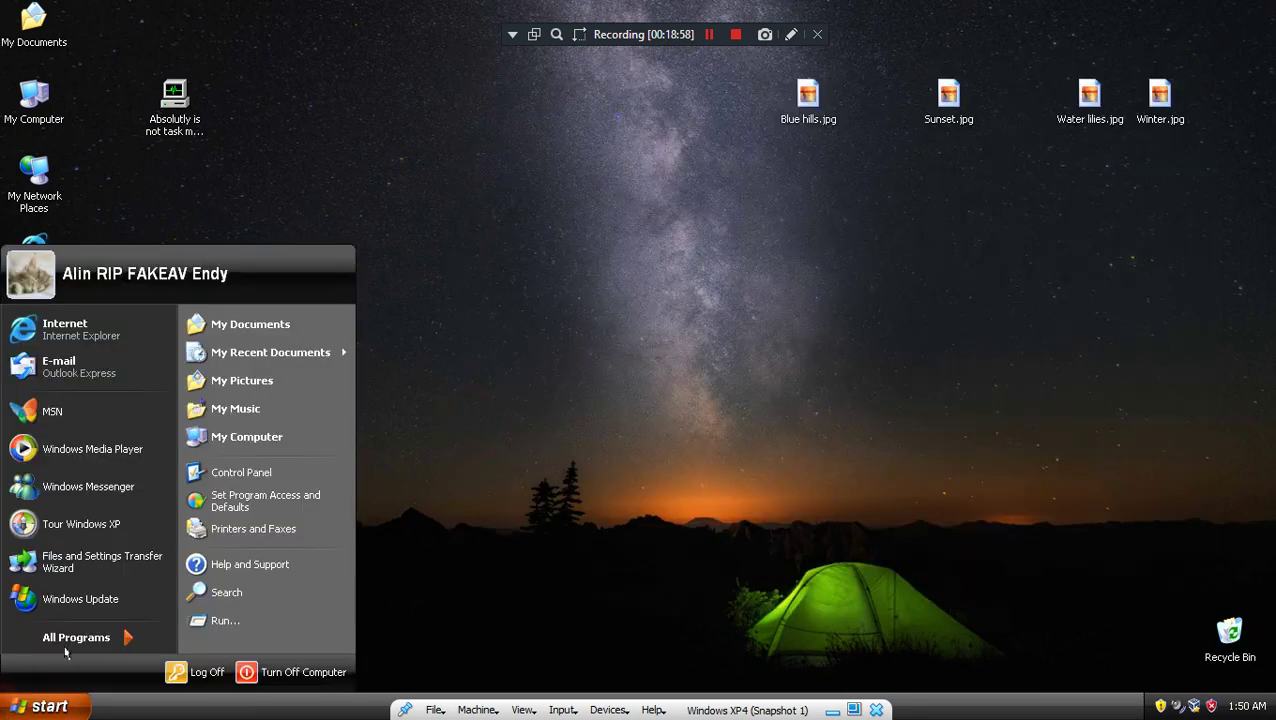
click(76, 637)
right_click(233, 639)
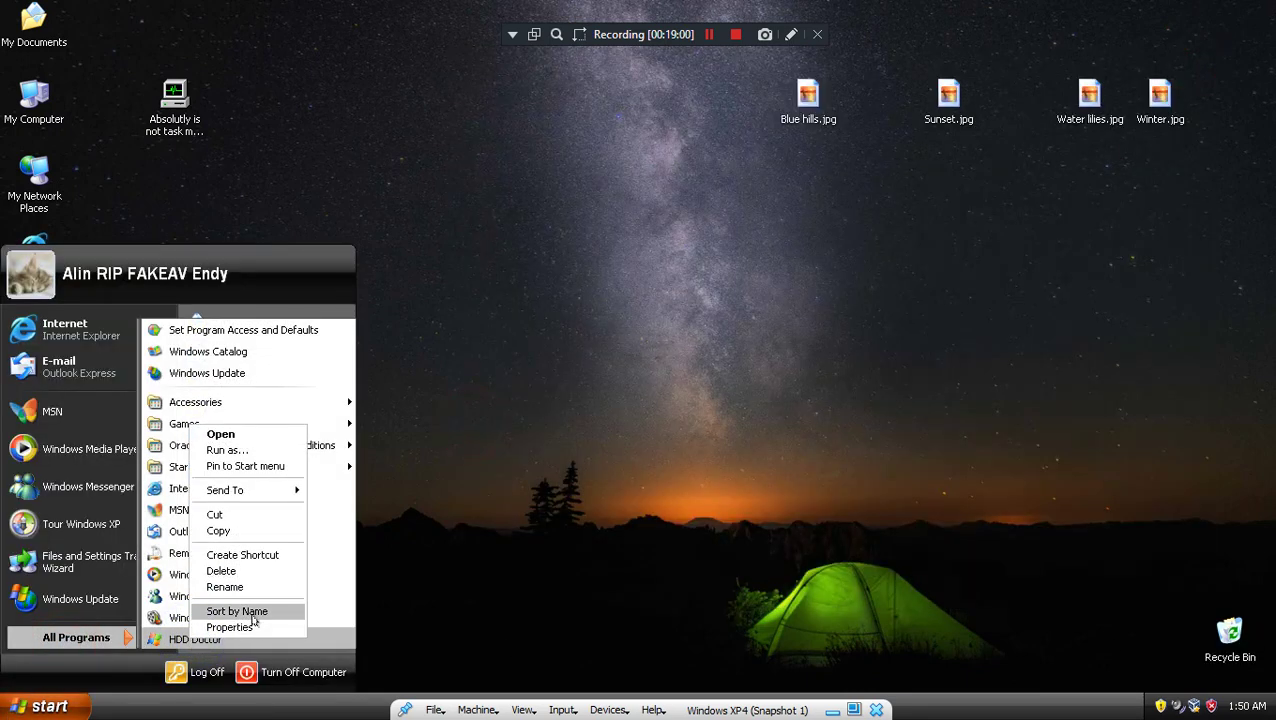
click(239, 577)
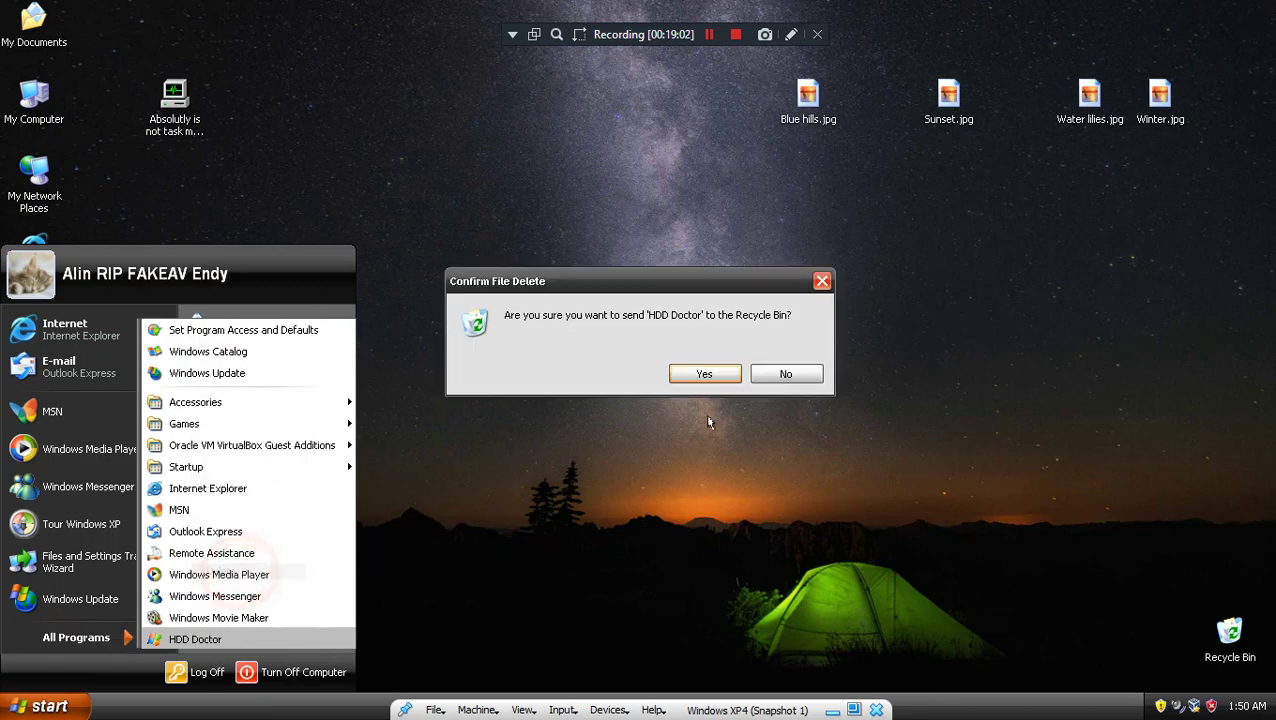
click(697, 371)
key(Escape)
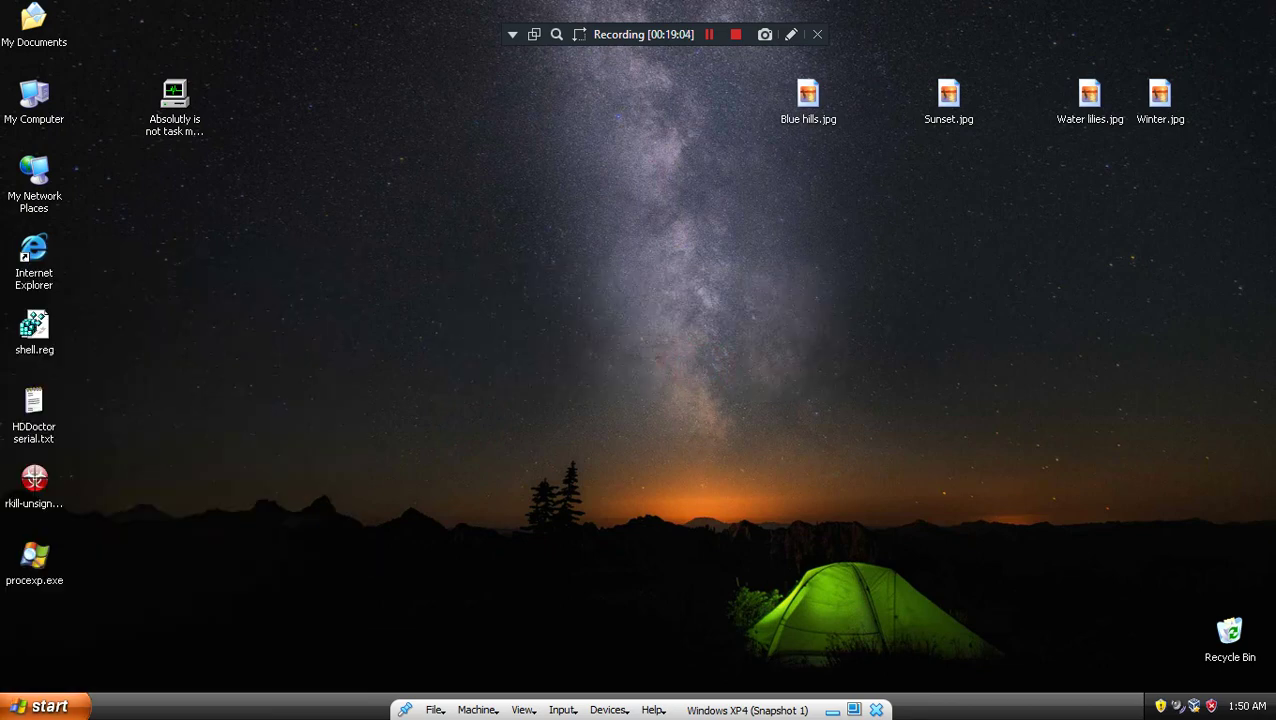
- Open the Recycle Bin, permanently delete all the HDD Doctor items in it, and close its window
double_click(1230, 630)
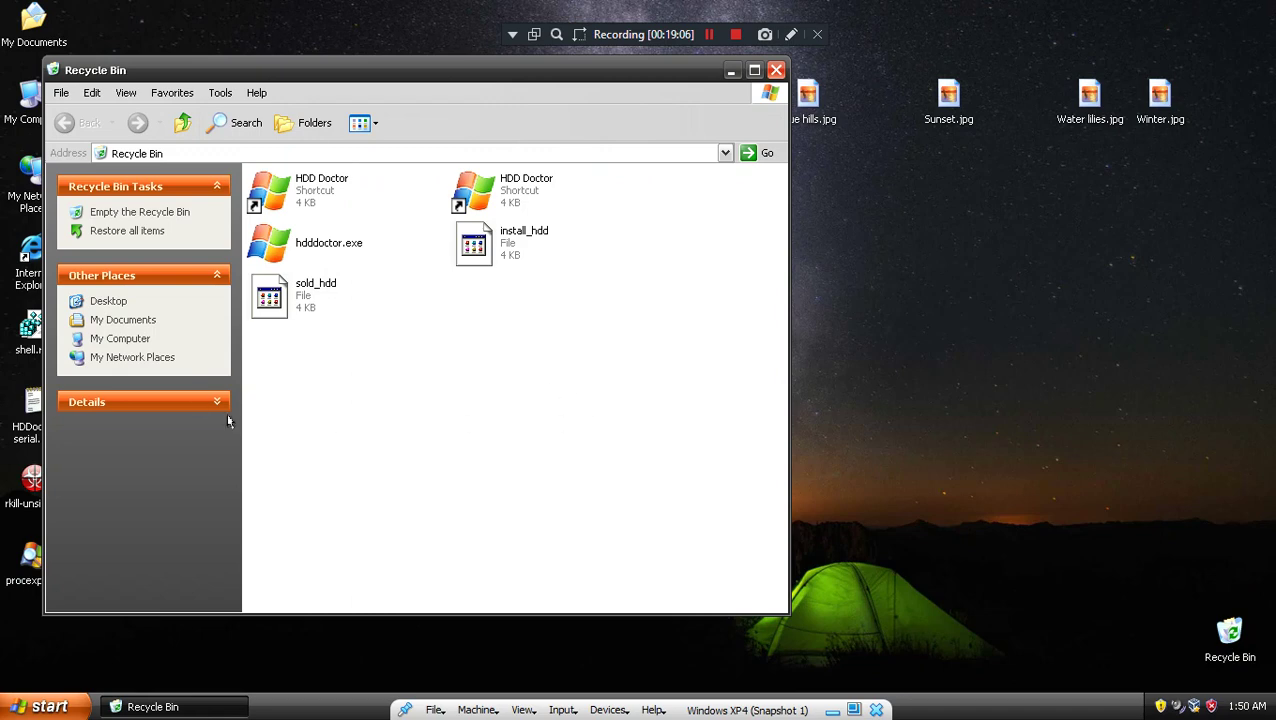
click(185, 400)
drag(682, 502, 250, 167)
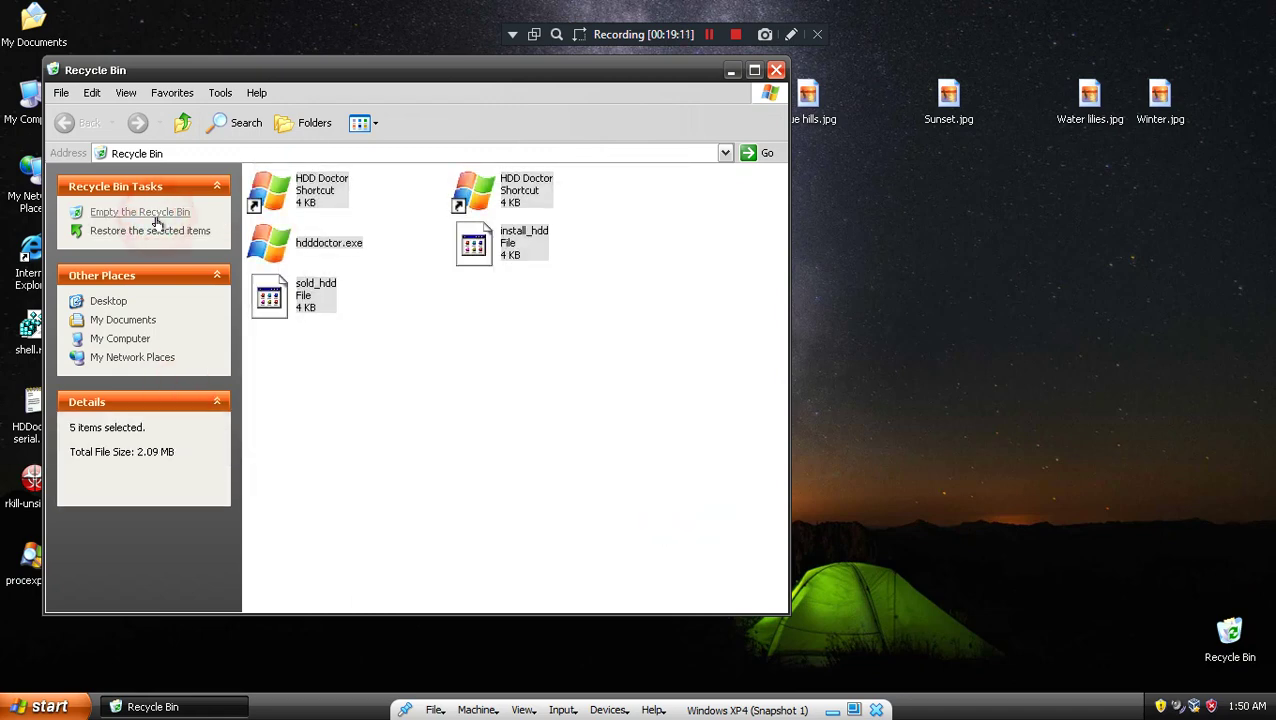
click(155, 213)
click(665, 389)
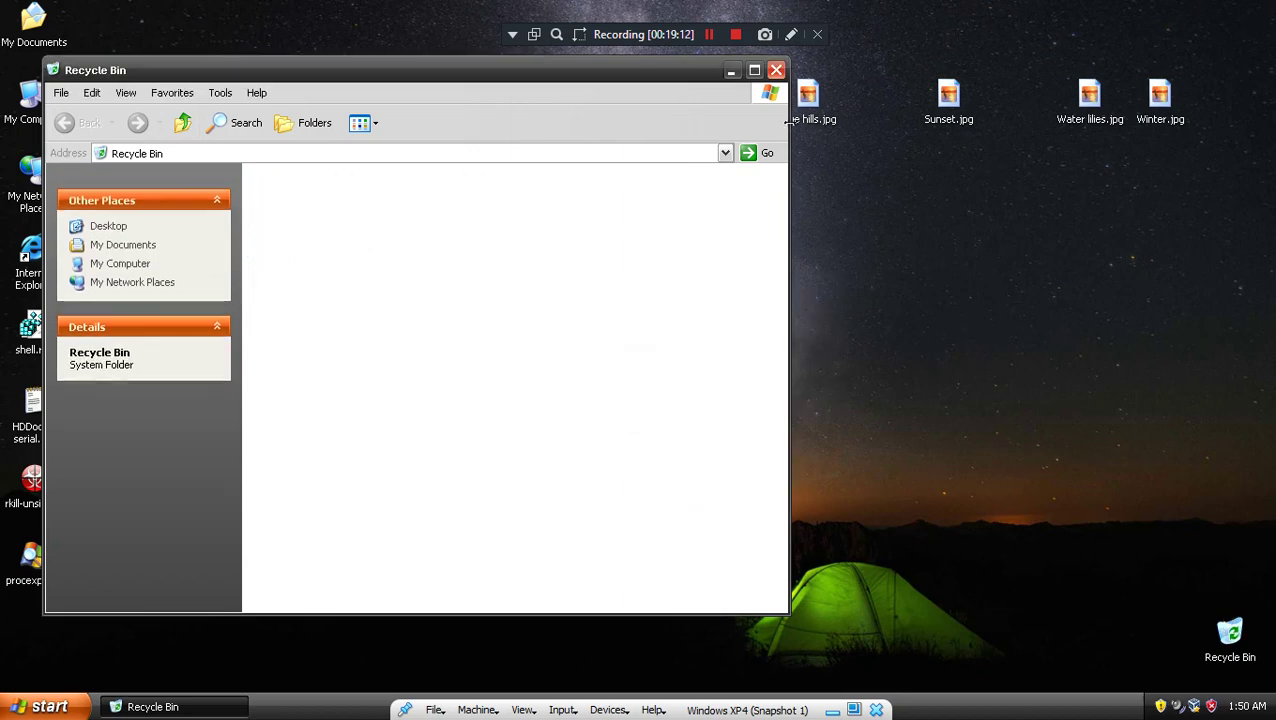
click(776, 71)
click(222, 228)
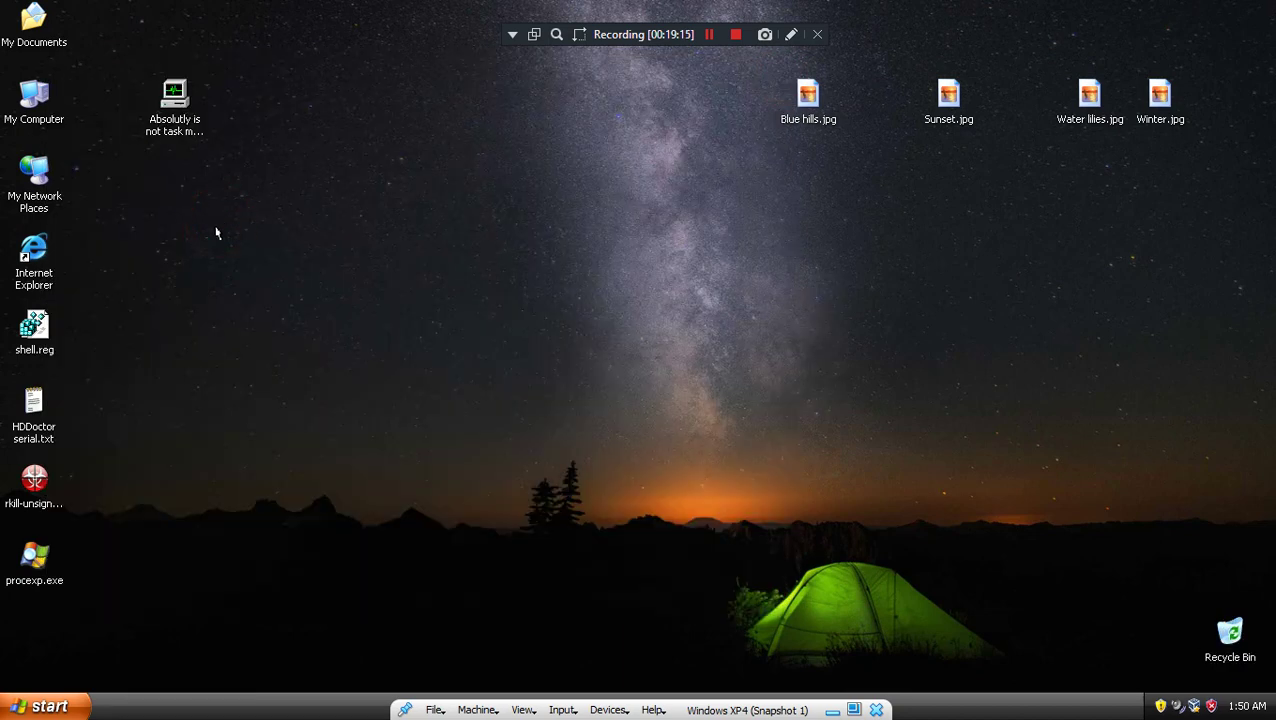
click(40, 503)
click(131, 453)
click(464, 390)
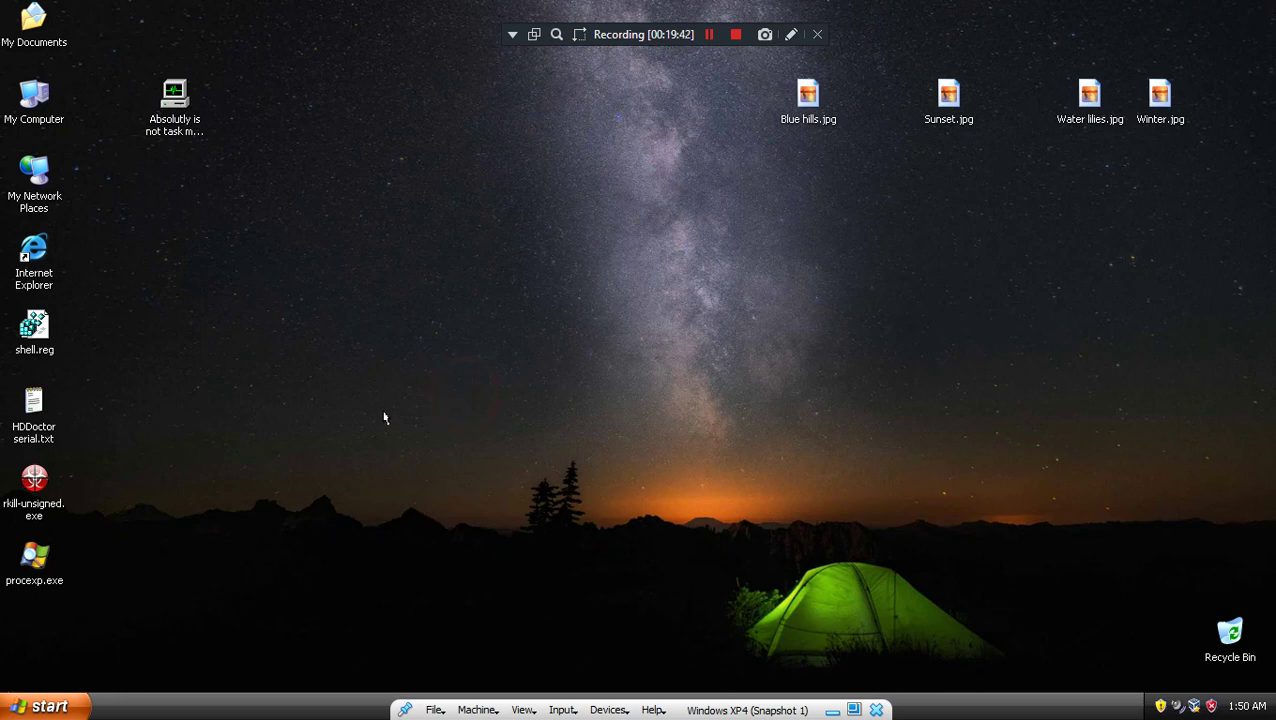